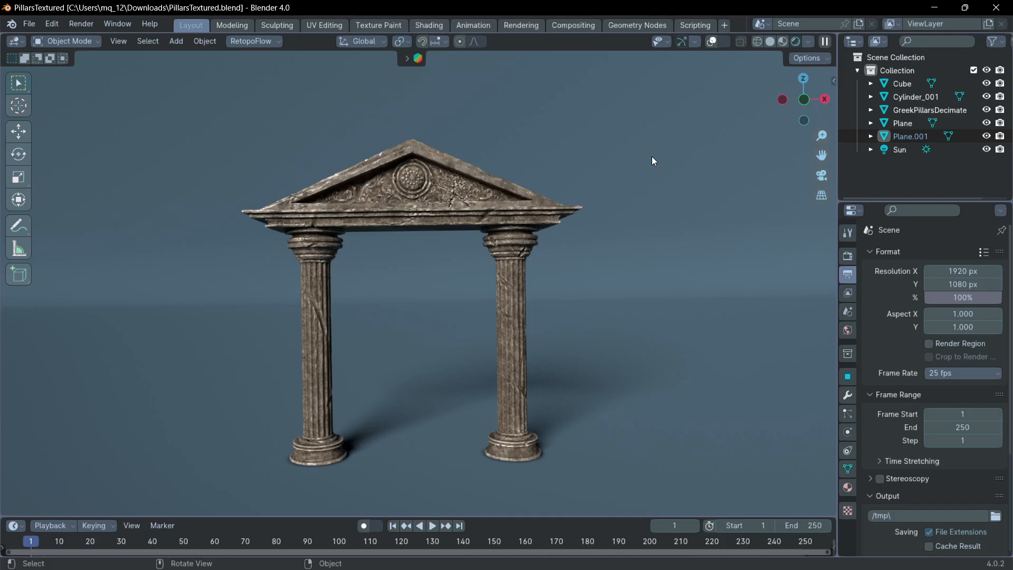
pyautogui.moveTo(653, 160); pyautogui.dragTo(658, 132, button='middle')
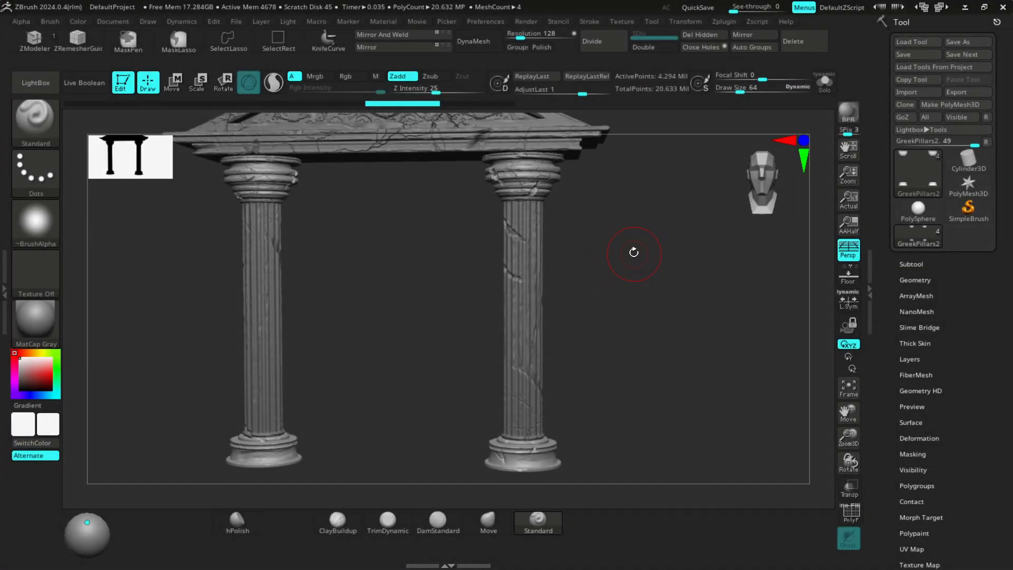
pyautogui.moveTo(633, 252); pyautogui.dragTo(651, 227)
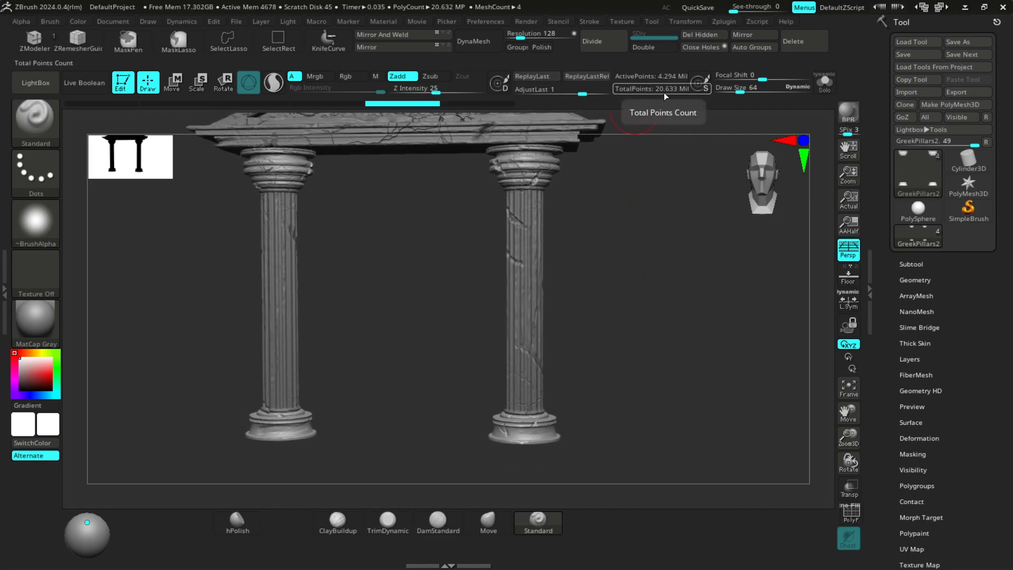
# Decimate the current temple mesh with Decimation Master at 20.14925% of decimation
pyautogui.click(721, 21)
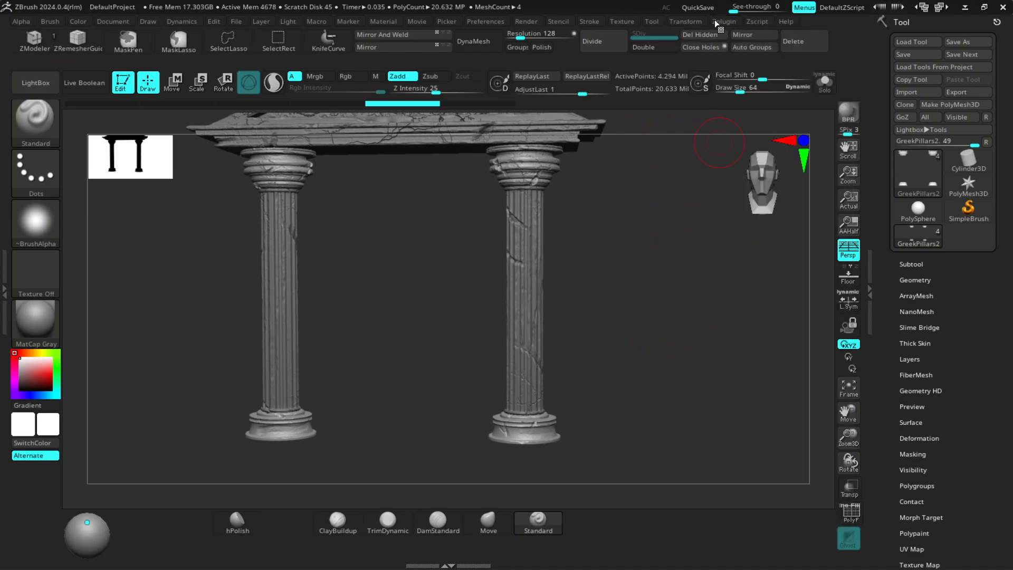
pyautogui.click(716, 22)
pyautogui.click(724, 22)
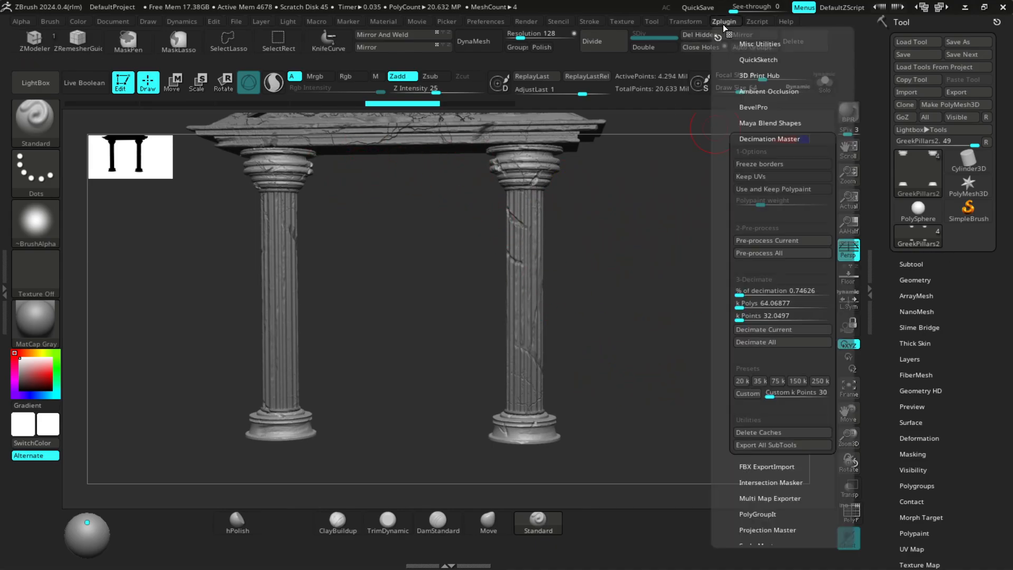
pyautogui.click(781, 242)
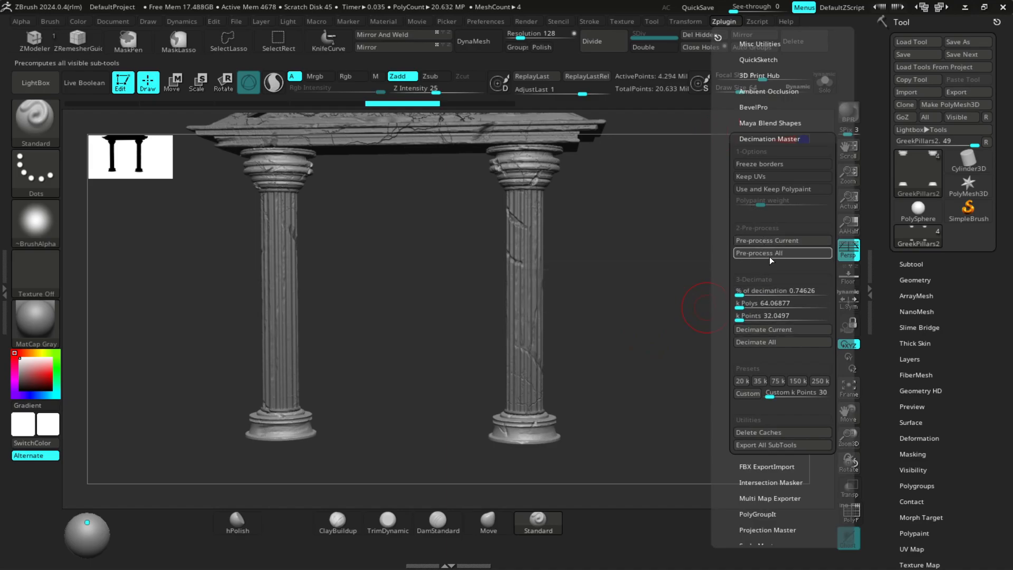
pyautogui.click(759, 332)
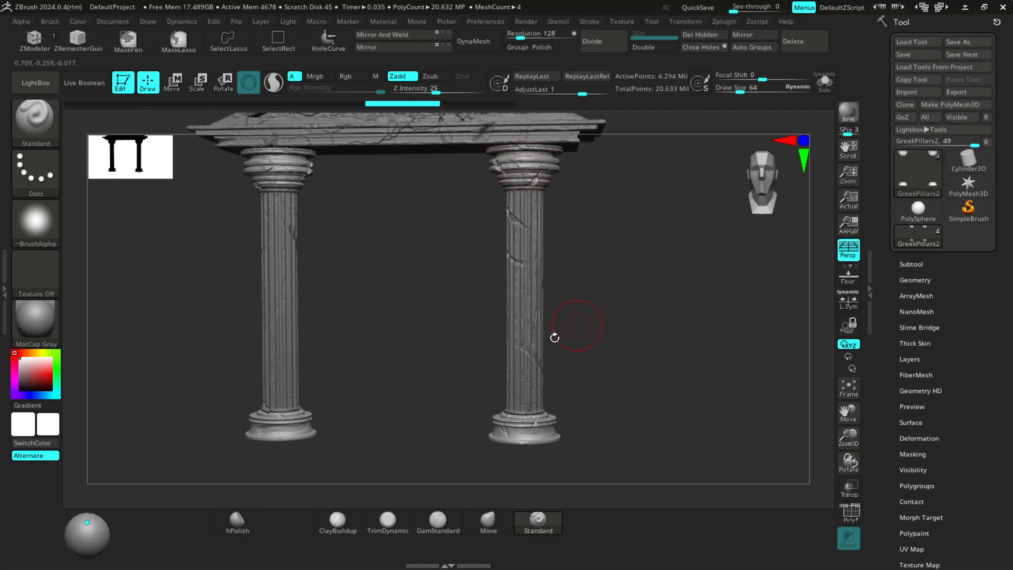
pyautogui.click(720, 25)
pyautogui.click(720, 22)
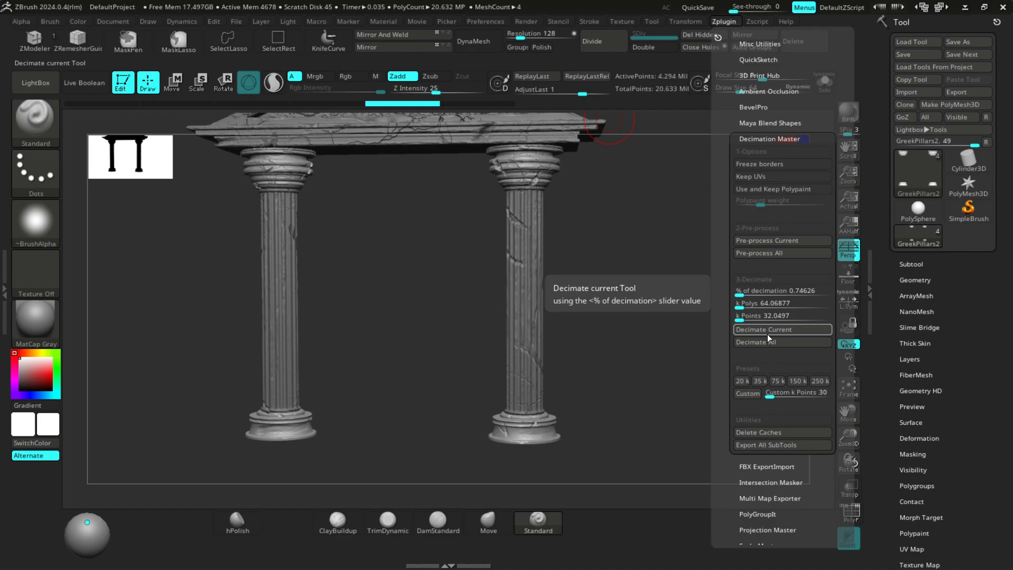
pyautogui.moveTo(744, 295); pyautogui.dragTo(749, 296)
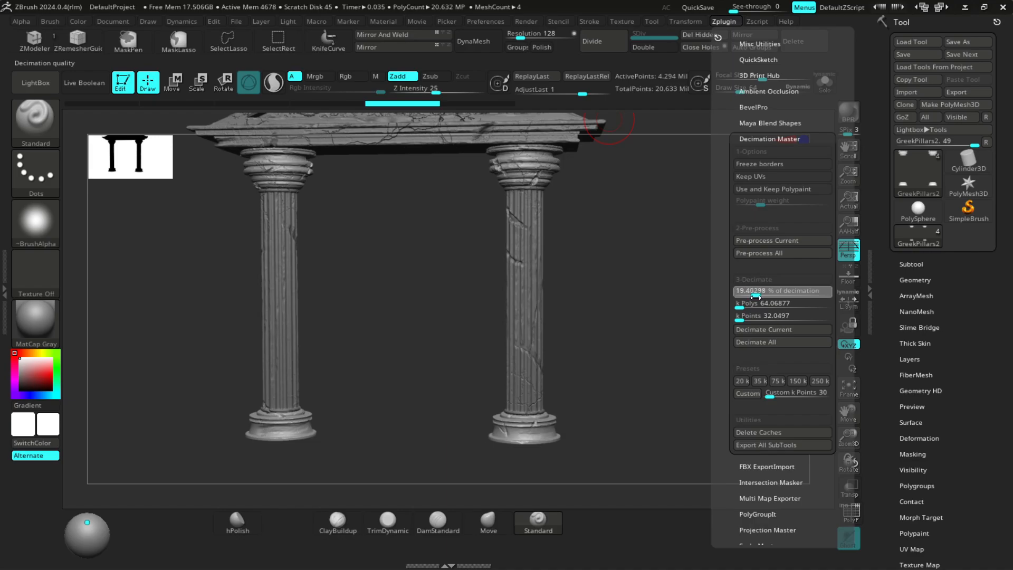
pyautogui.moveTo(756, 297); pyautogui.dragTo(757, 297)
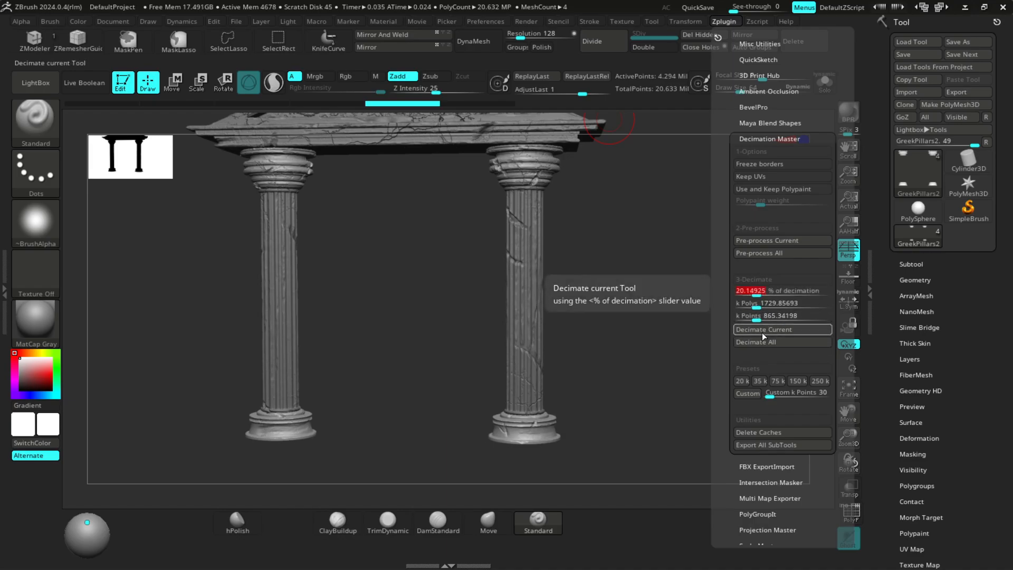
pyautogui.click(764, 331)
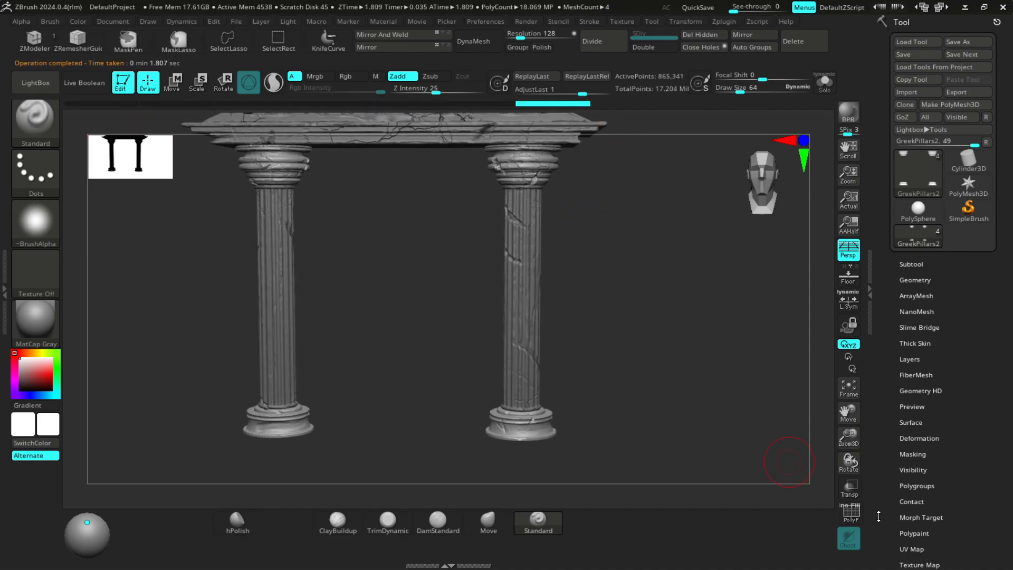
# Inspect the decimated column capital up close with the PolyFrame display, and turn PolyFrame off again
pyautogui.click(853, 517)
pyautogui.moveTo(679, 389)
pyautogui.keyDown('ctrl'); pyautogui.mouseDown(button='right')
pyautogui.moveTo(715, 407)
pyautogui.moveTo(695, 396)
pyautogui.mouseUp(button='right'); pyautogui.keyUp('ctrl')
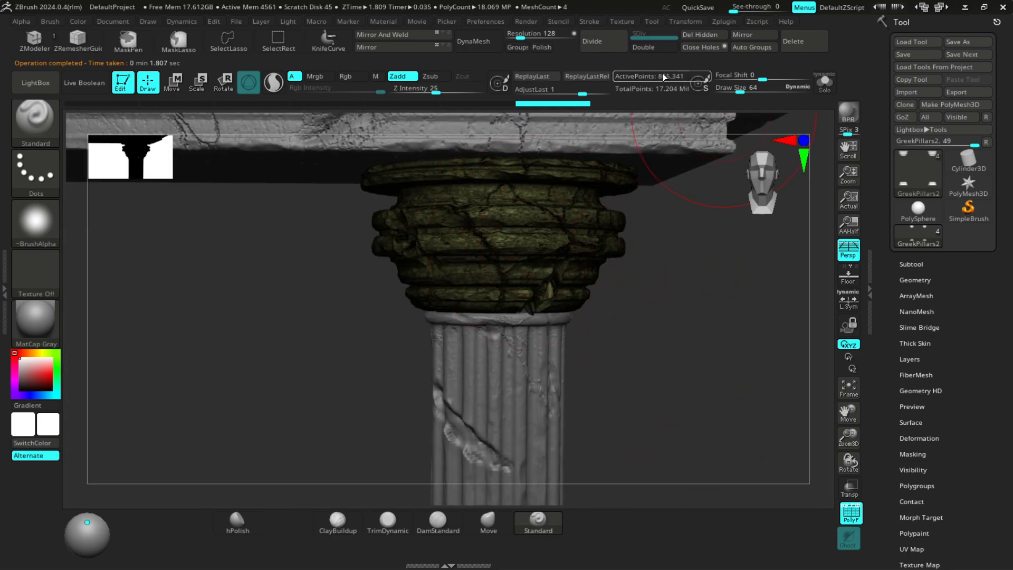
pyautogui.click(851, 513)
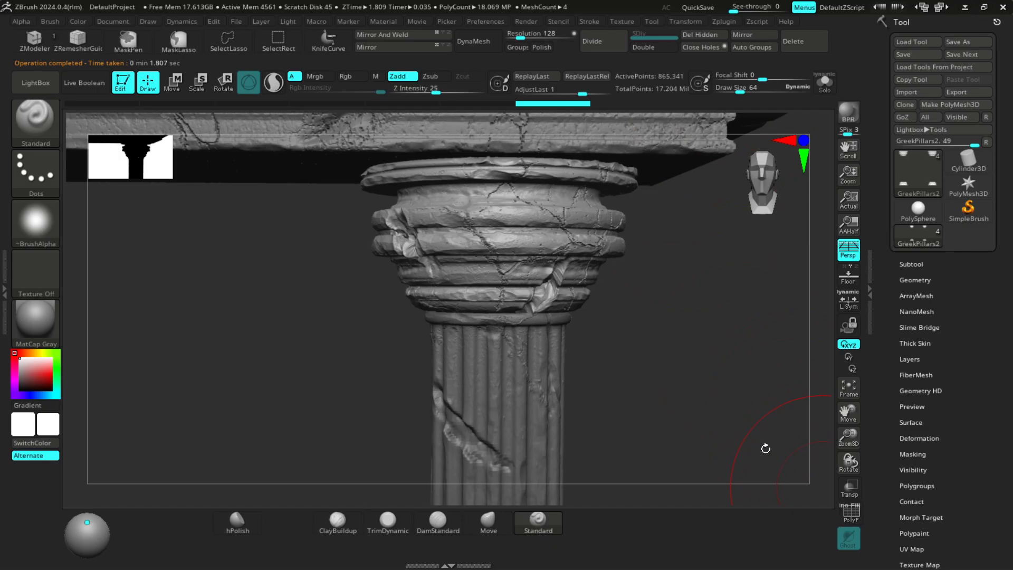
pyautogui.keyDown('ctrl'); pyautogui.moveTo(651, 360); pyautogui.dragTo(473, 357, button='right'); pyautogui.keyUp('ctrl')
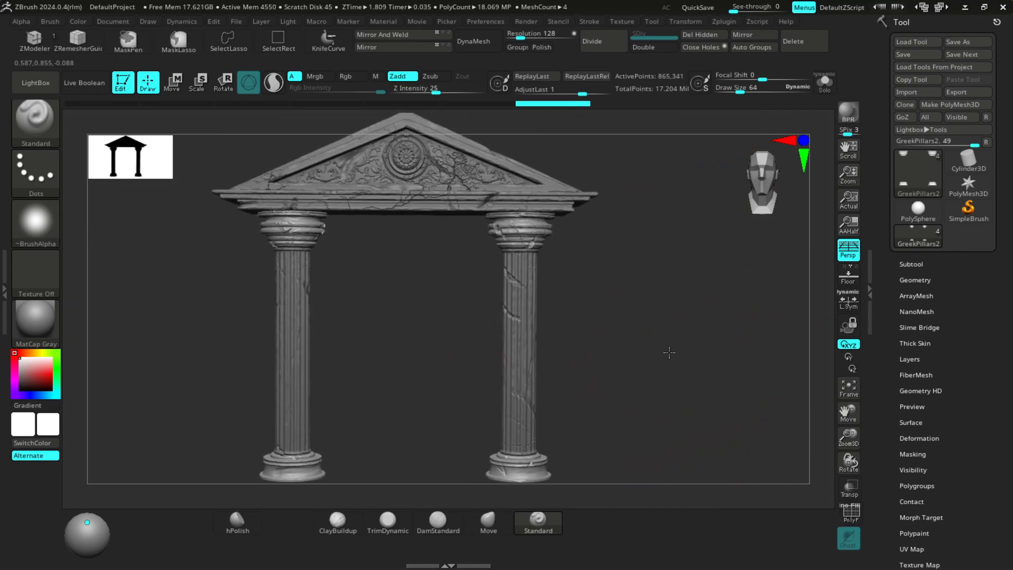
# Undo the 20% decimation and decimate the current mesh at 7.46268% of decimation
pyautogui.hotkey('ctrl', 'z')
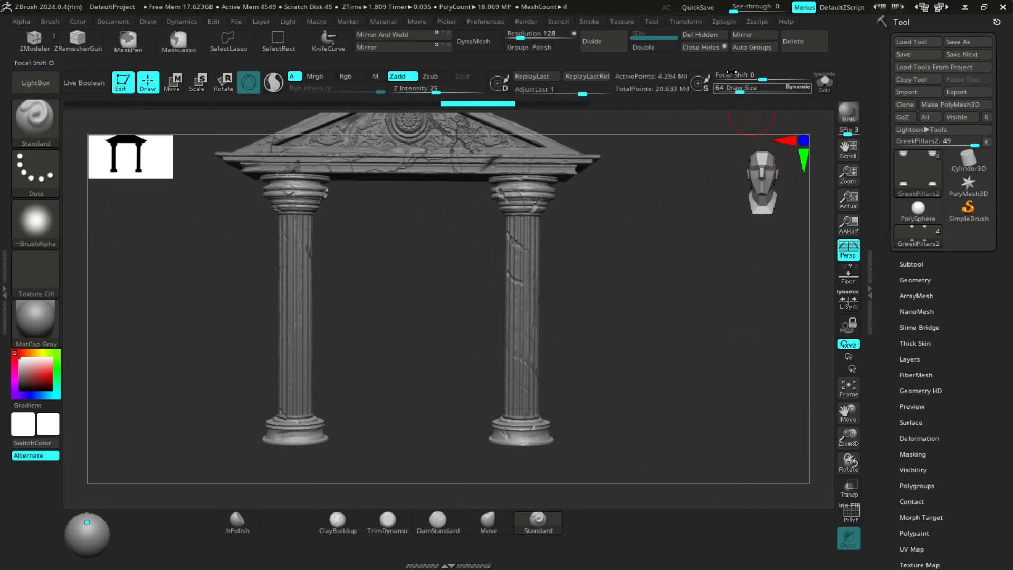
pyautogui.click(725, 21)
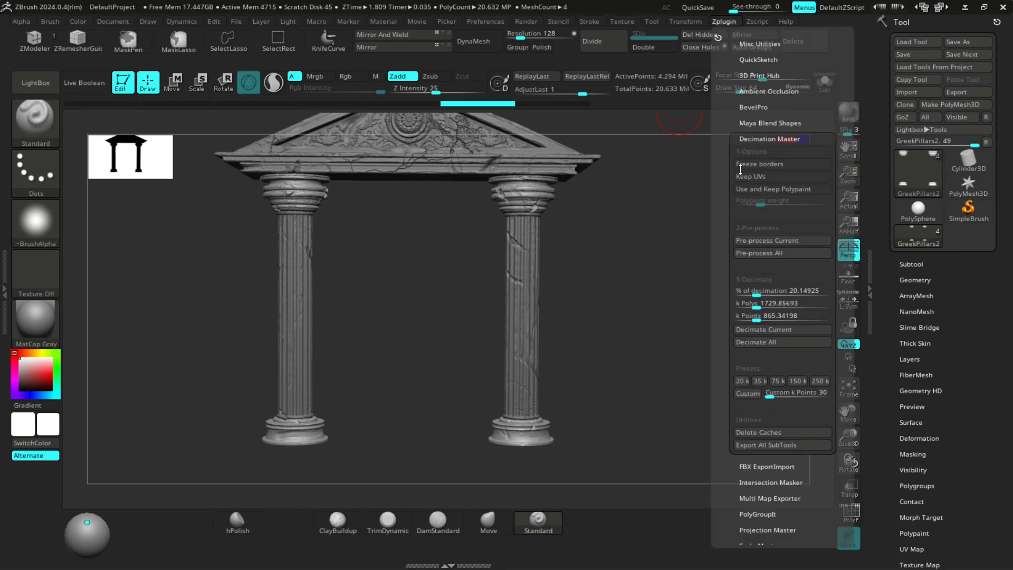
pyautogui.moveTo(758, 294); pyautogui.dragTo(744, 294)
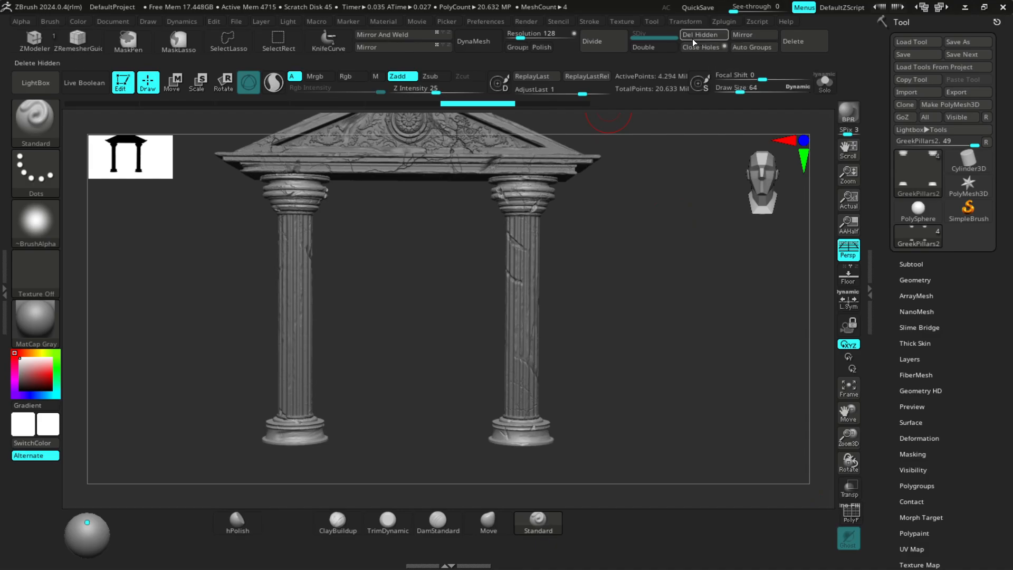
pyautogui.click(724, 21)
pyautogui.click(760, 341)
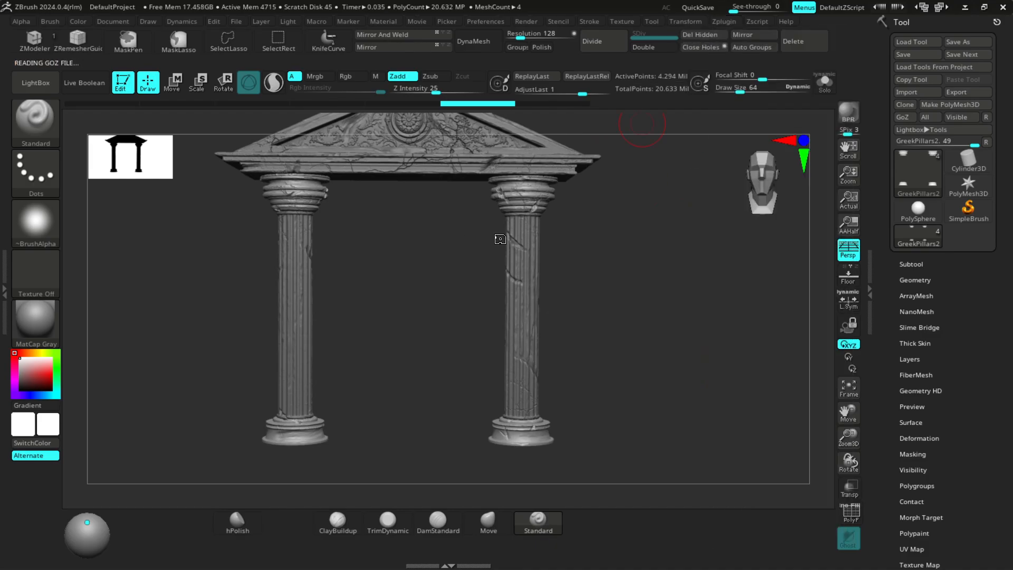
pyautogui.keyDown('ctrl'); pyautogui.moveTo(599, 230); pyautogui.dragTo(678, 192, button='right'); pyautogui.keyUp('ctrl')
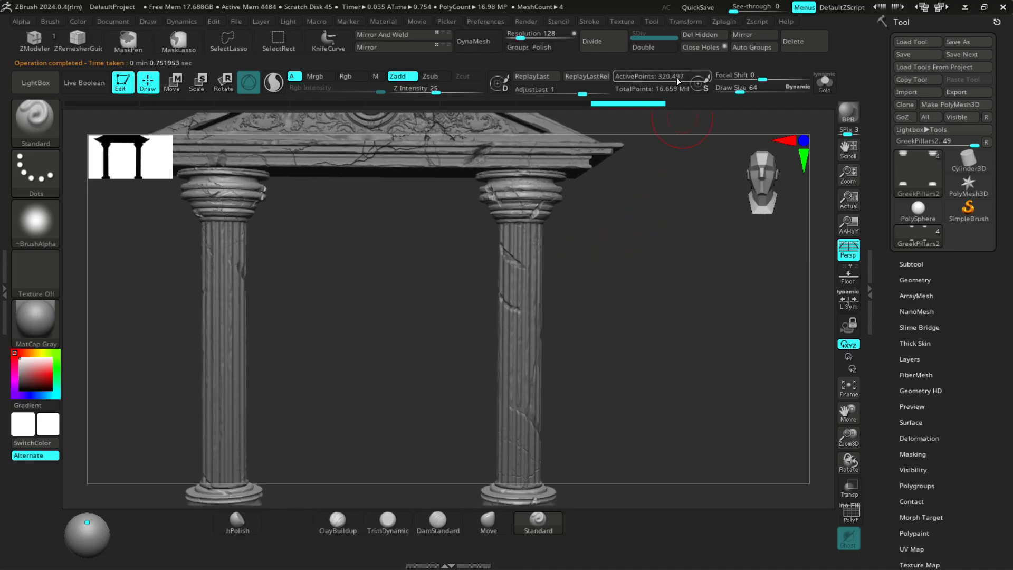
pyautogui.keyDown('alt'); pyautogui.moveTo(609, 315); pyautogui.dragTo(625, 421, button='right'); pyautogui.keyUp('alt')
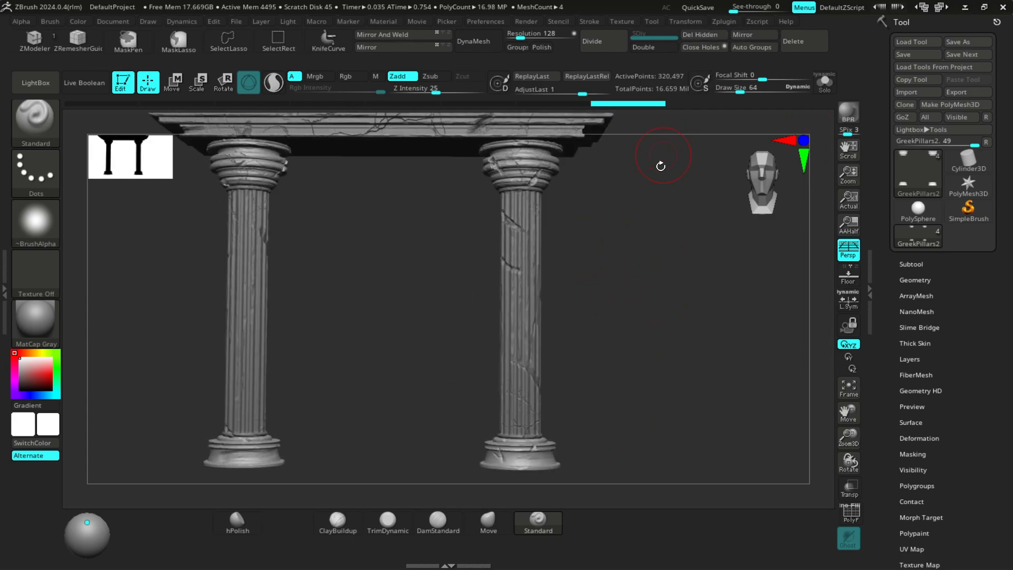
# Undo the previous decimation and decimate the current mesh at 3.73134% of decimation
pyautogui.click(724, 21)
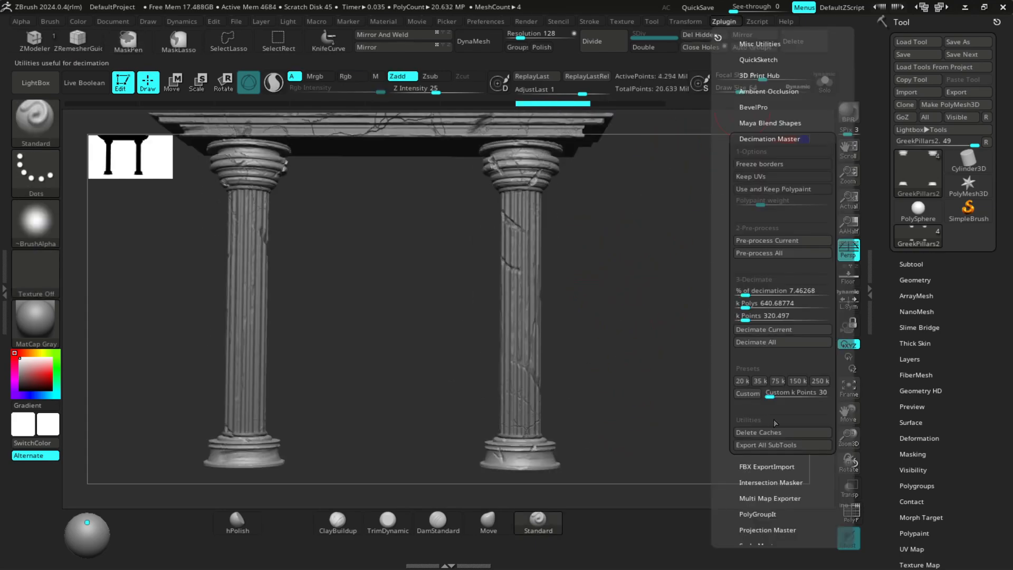
pyautogui.moveTo(750, 296); pyautogui.dragTo(741, 297)
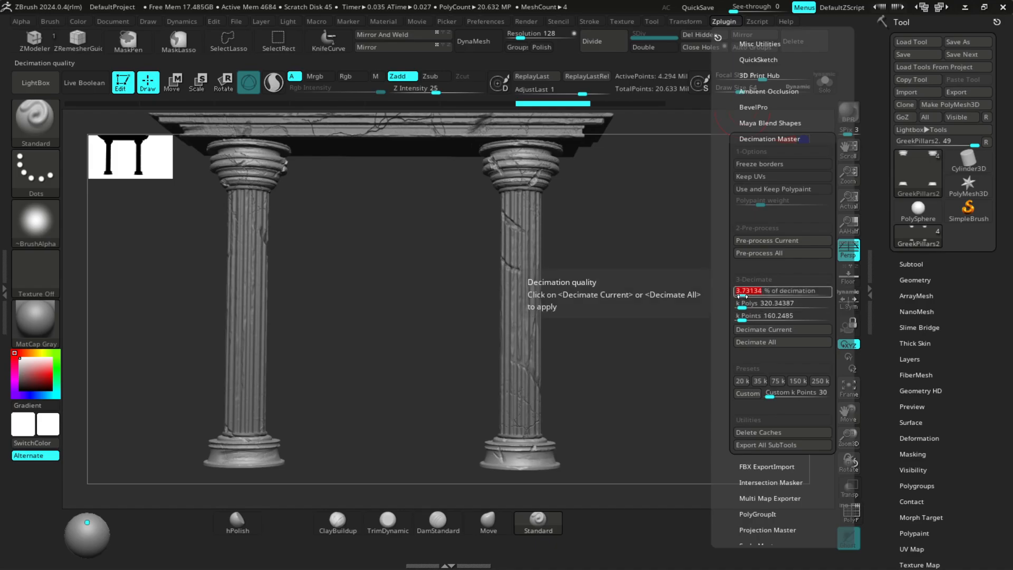
pyautogui.click(764, 329)
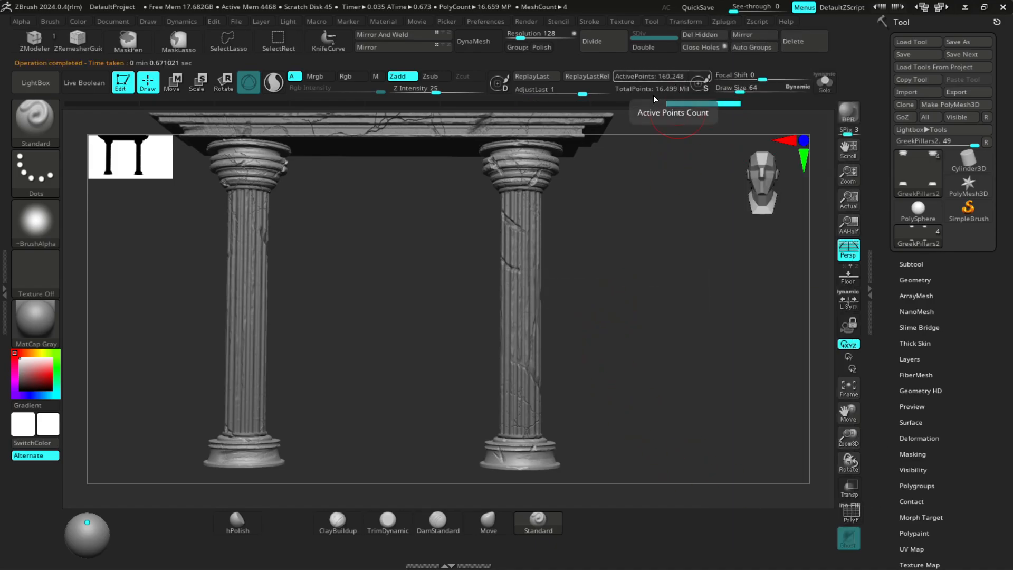
pyautogui.moveTo(624, 254)
pyautogui.mouseDown()
pyautogui.moveTo(620, 270)
pyautogui.moveTo(629, 267)
pyautogui.mouseUp()
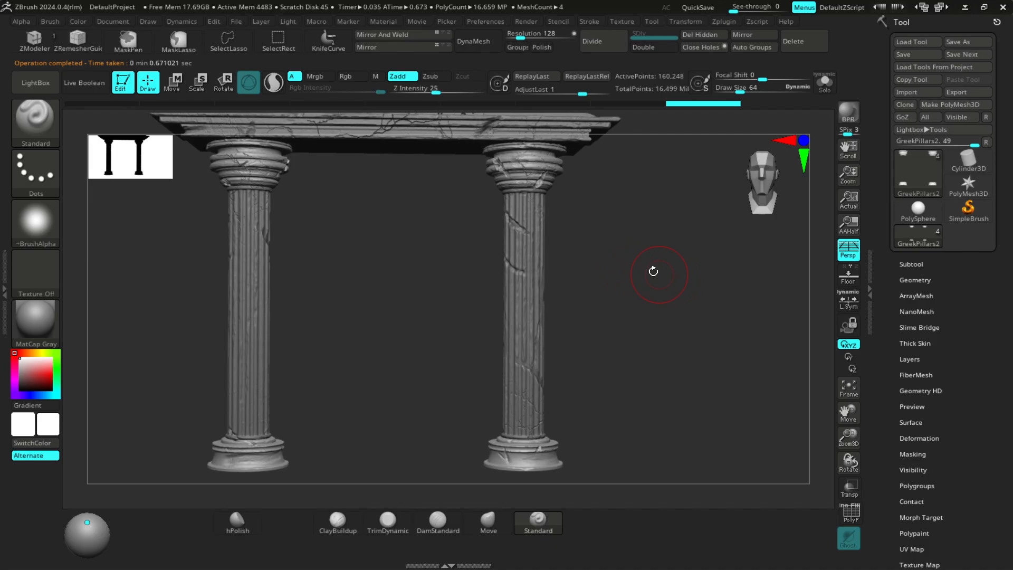
# Undo the last decimation, decimate the current mesh at about 0.75% of decimation, and check the whole temple
pyautogui.click(723, 21)
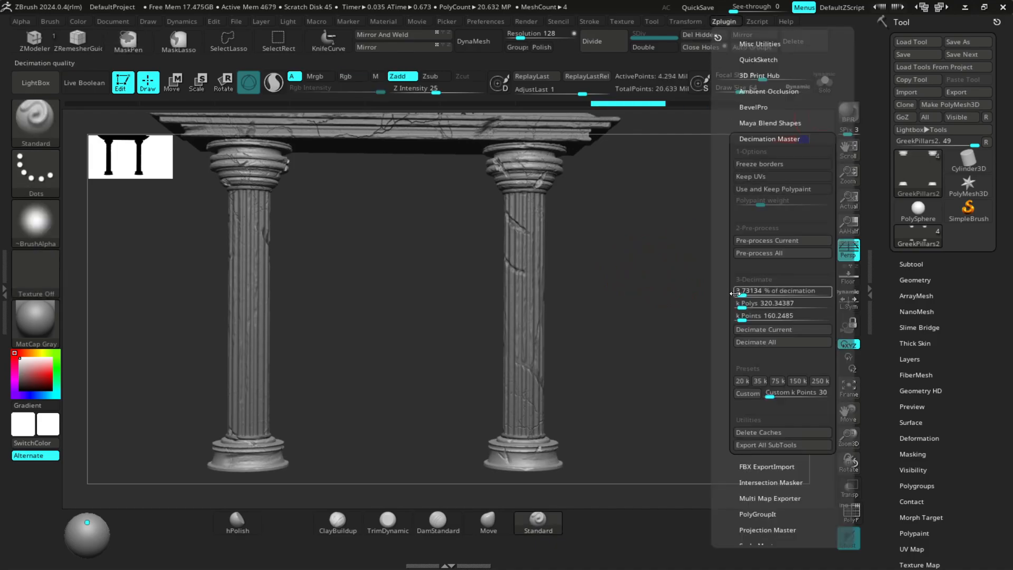
pyautogui.moveTo(732, 293); pyautogui.dragTo(740, 296)
pyautogui.click(764, 330)
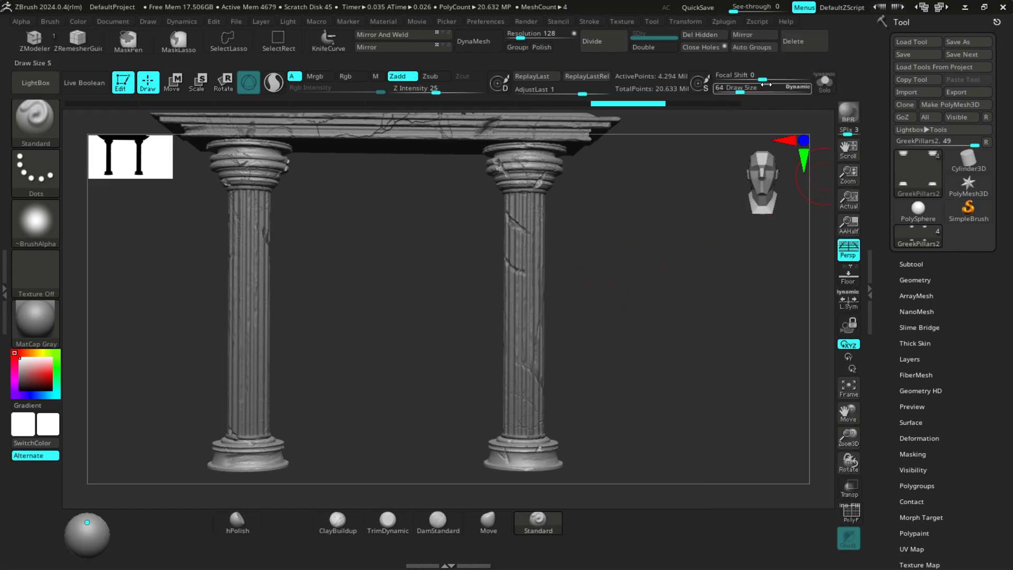
pyautogui.keyDown('alt'); pyautogui.moveTo(645, 206); pyautogui.dragTo(637, 286); pyautogui.keyUp('alt')
pyautogui.press('f')
pyautogui.moveTo(630, 278)
pyautogui.mouseDown()
pyautogui.moveTo(606, 276)
pyautogui.moveTo(635, 280)
pyautogui.moveTo(621, 279)
pyautogui.mouseUp()
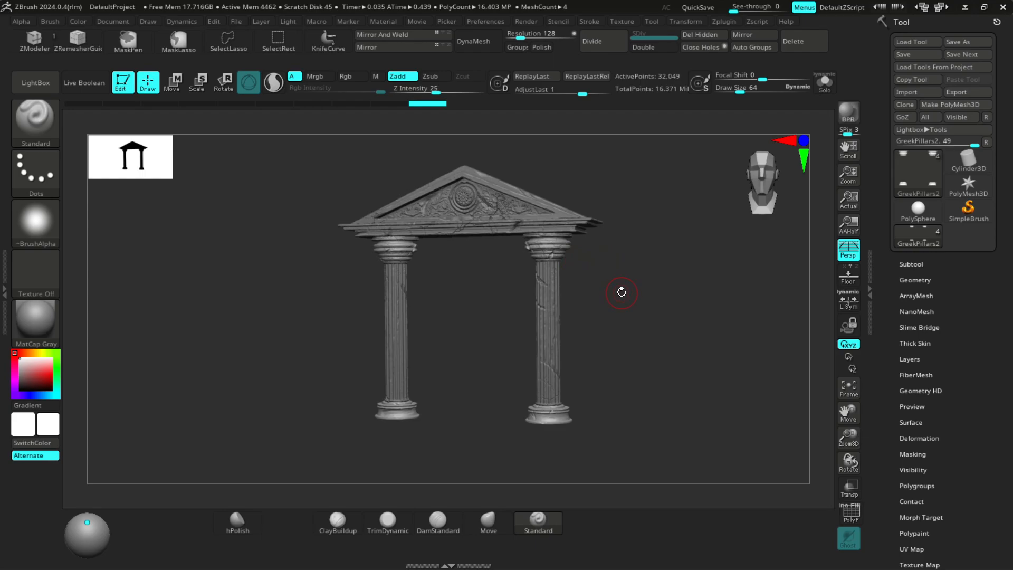
pyautogui.moveTo(623, 293); pyautogui.dragTo(630, 294)
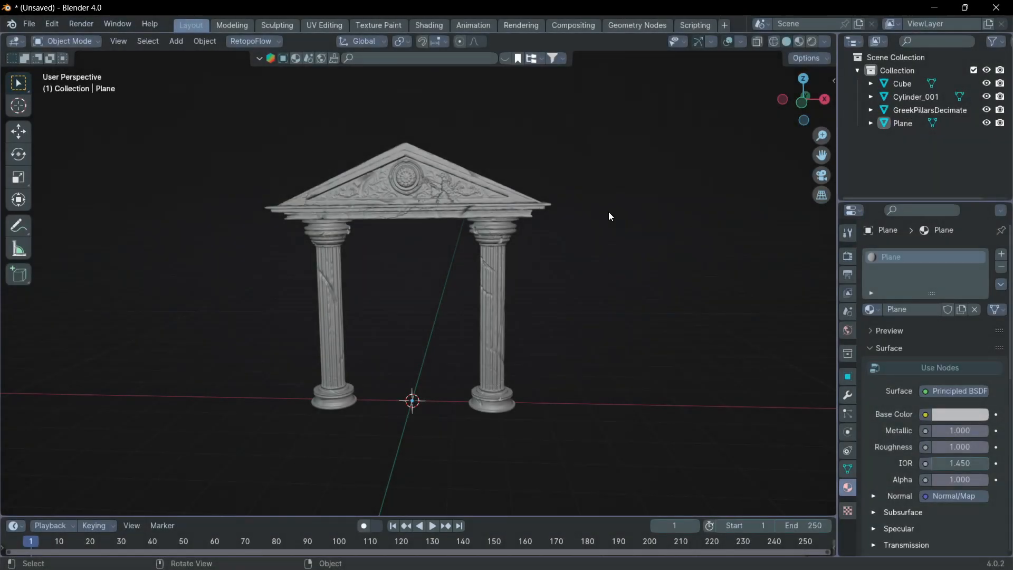
# In Blender, enable the Statistics overlay and split the 3D viewport to add a Shader Editor beside it
pyautogui.click(741, 42)
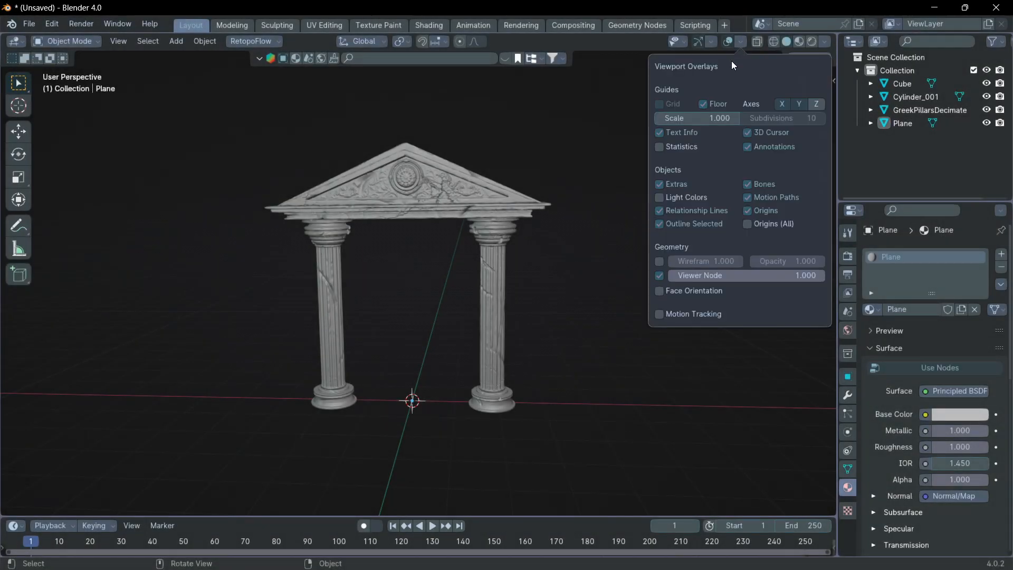
pyautogui.click(658, 150)
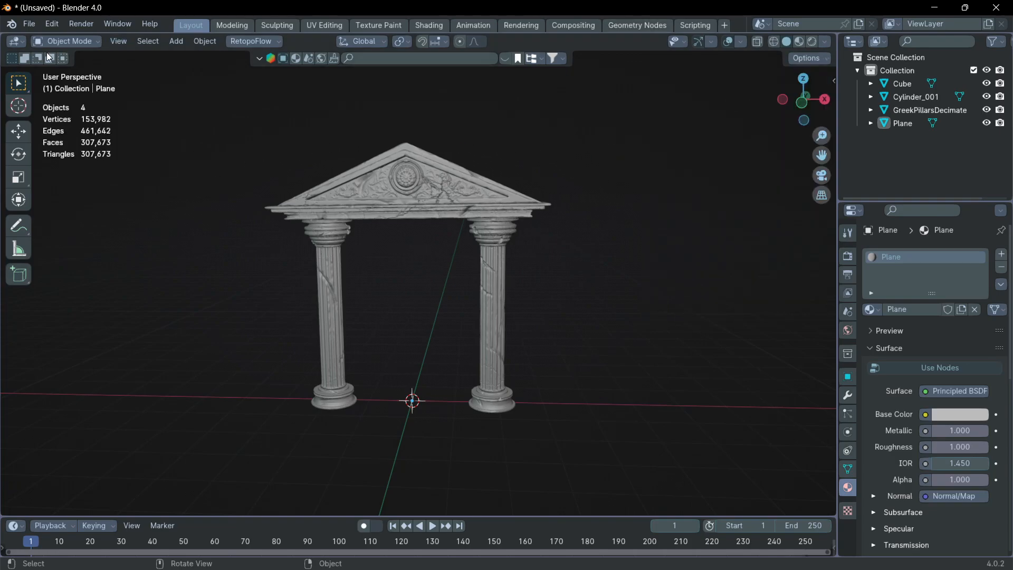
pyautogui.moveTo(8, 46); pyautogui.dragTo(422, 65)
pyautogui.click(16, 42)
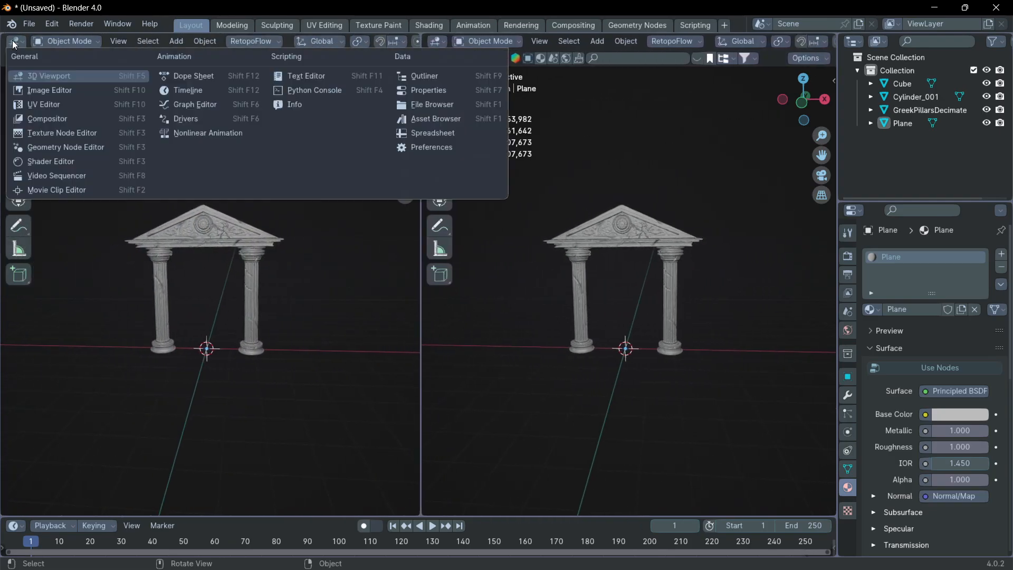
pyautogui.click(64, 159)
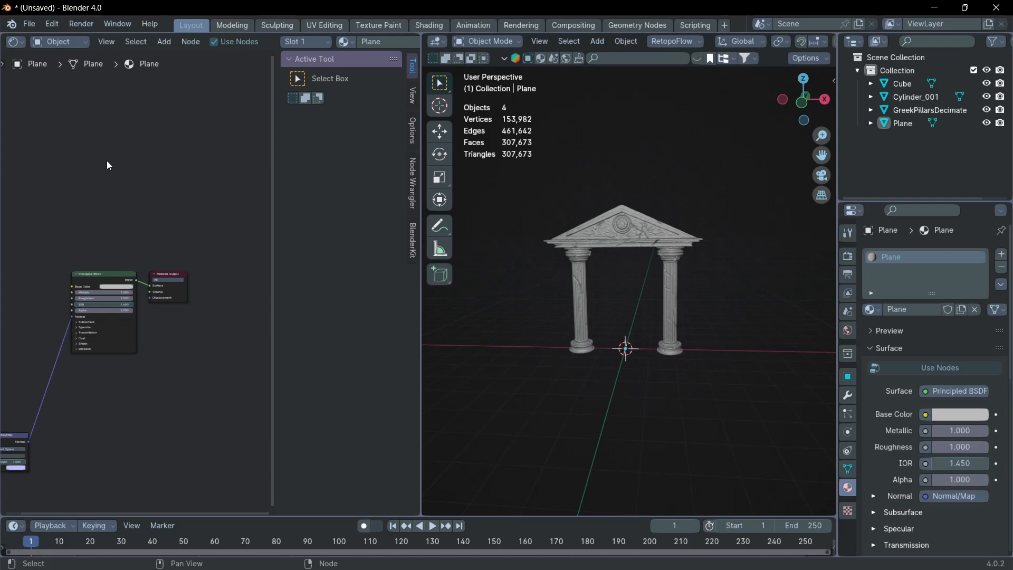
# Link the material of the pediment's Plane object to all the other temple objects
pyautogui.scroll(-1, 533, 351)
pyautogui.click(631, 243)
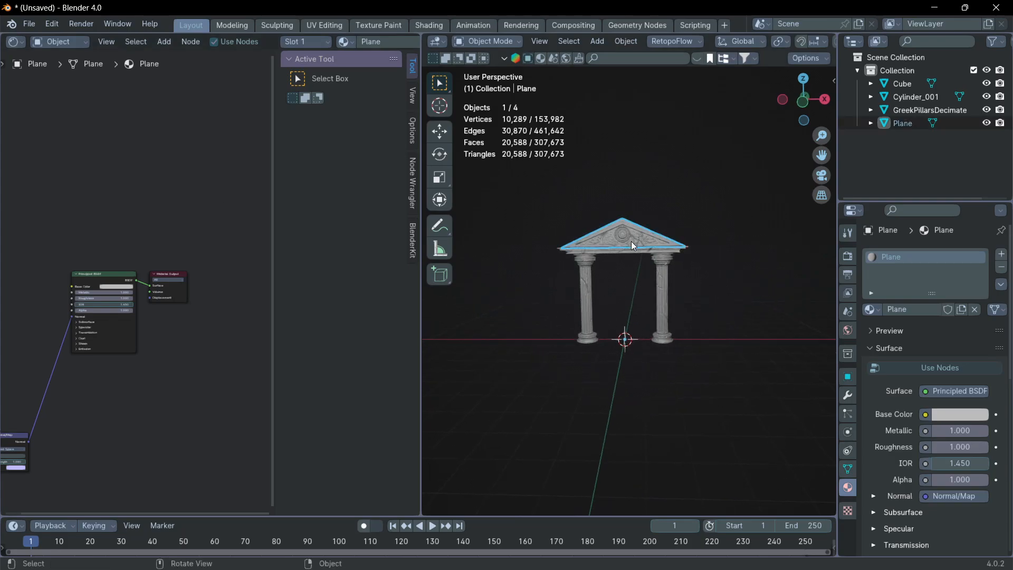
pyautogui.scroll(2, 627, 245)
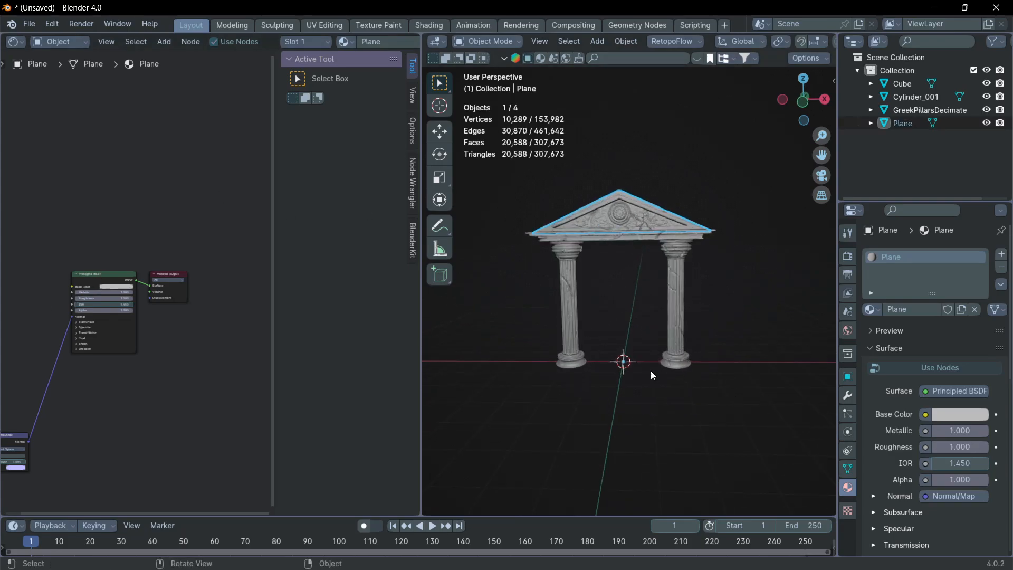
pyautogui.moveTo(736, 413); pyautogui.dragTo(499, 173)
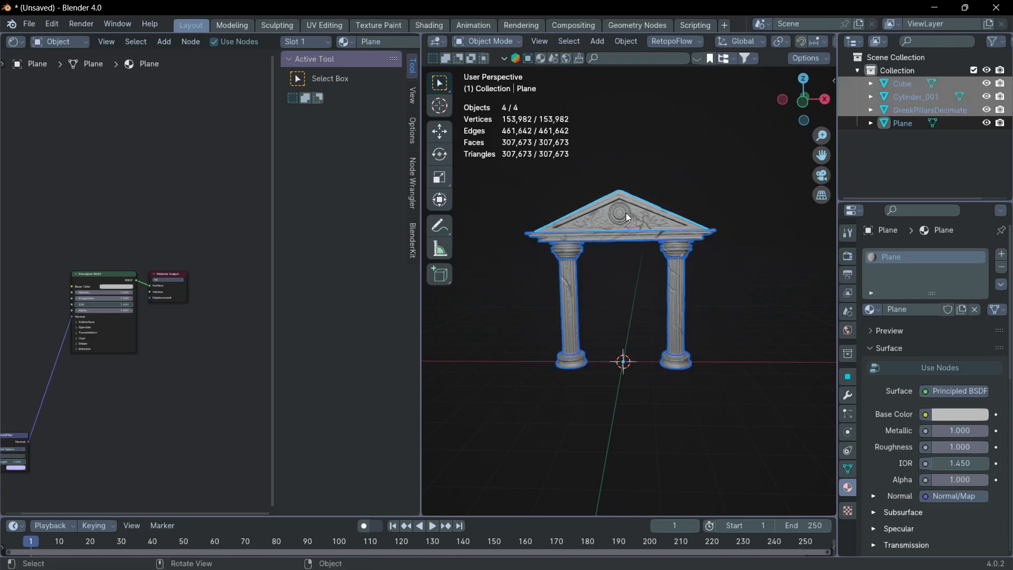
pyautogui.hotkey('ctrl', 'l')
pyautogui.click(590, 238)
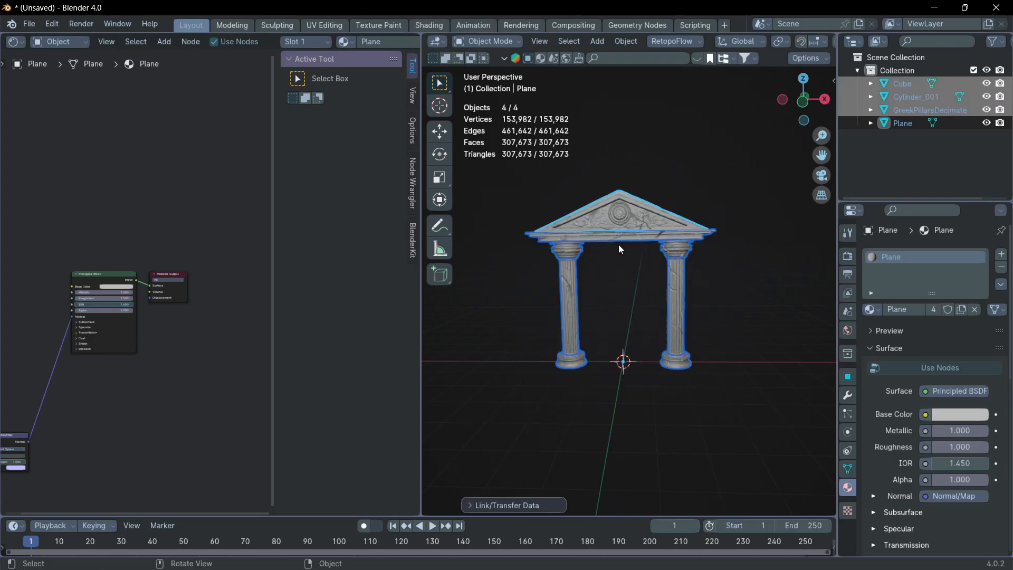
# Deselect all objects and widen the Shader Editor, leaving free space beside the Normal Map and Principled BSDF nodes
pyautogui.hotkey('alt', 'a')
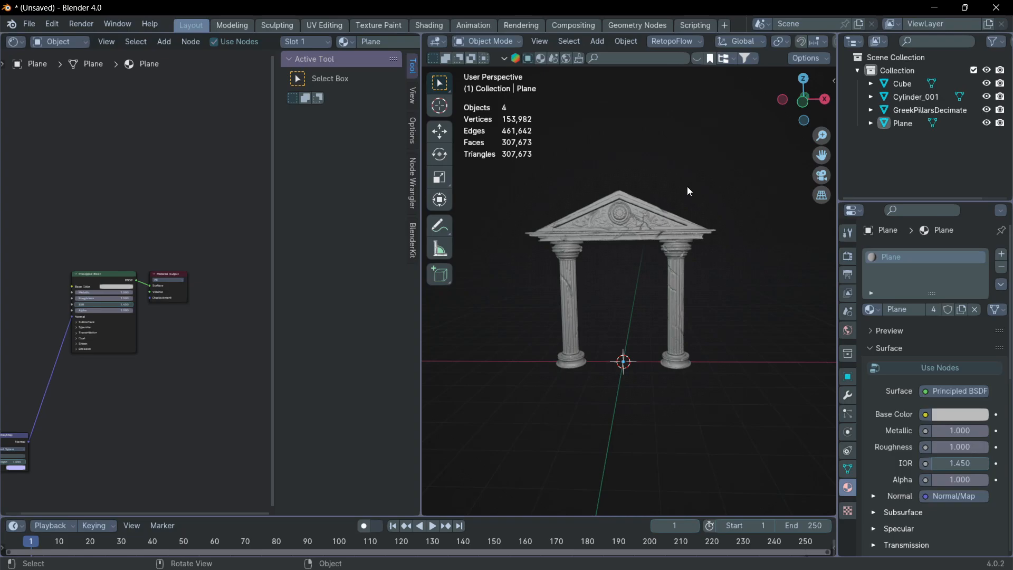
pyautogui.click(623, 216)
pyautogui.click(710, 181)
pyautogui.moveTo(100, 252); pyautogui.dragTo(114, 232, button='middle')
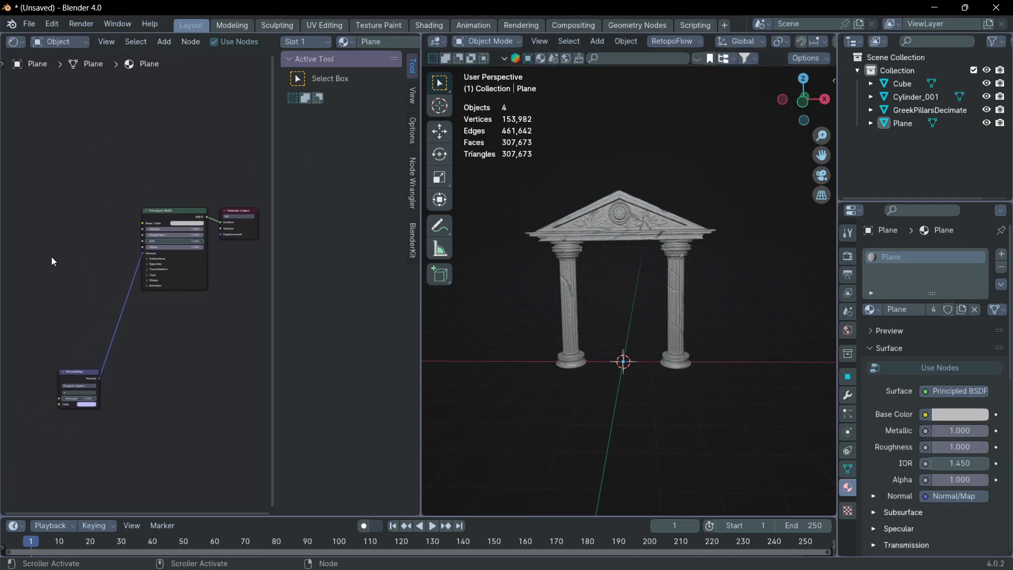
pyautogui.moveTo(52, 260); pyautogui.dragTo(114, 247, button='middle')
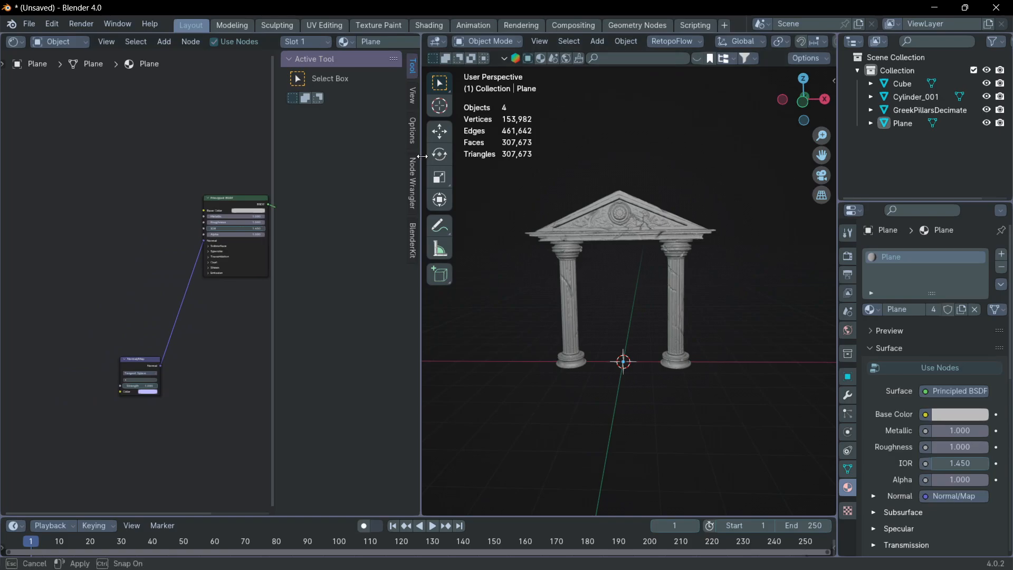
pyautogui.moveTo(425, 160); pyautogui.dragTo(569, 160)
pyautogui.moveTo(101, 233); pyautogui.dragTo(188, 244, button='middle')
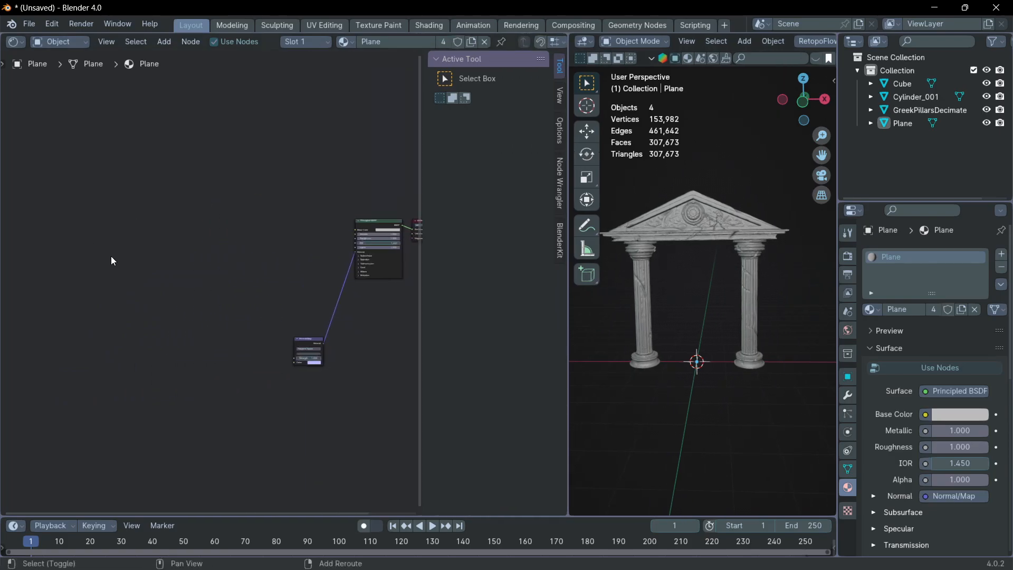
# Add a Geometry node to the shared Plane material, placed well ahead of the Normal Map node
pyautogui.hotkey('shift', 'a')
pyautogui.click(111, 266)
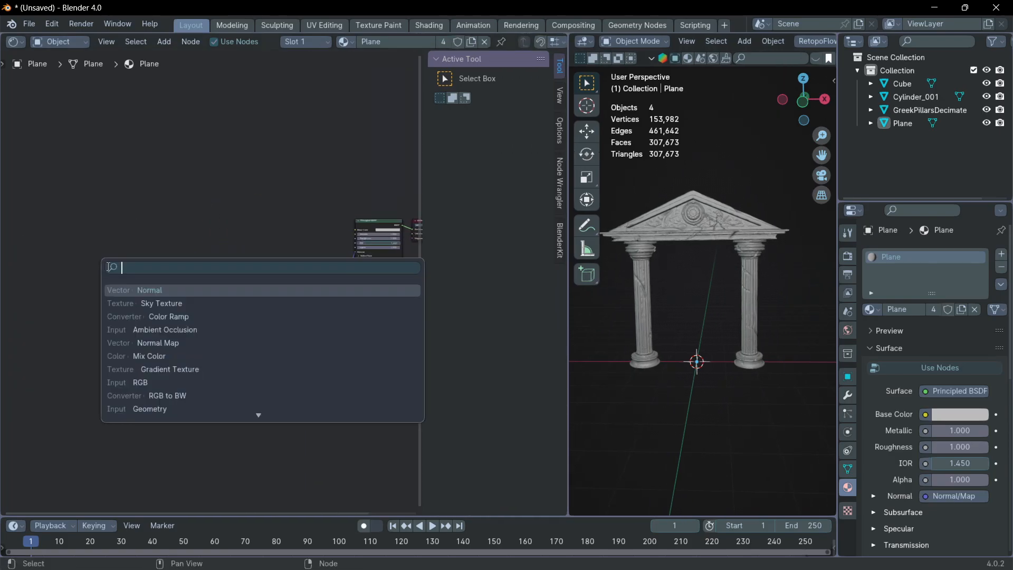
pyautogui.write('geom')
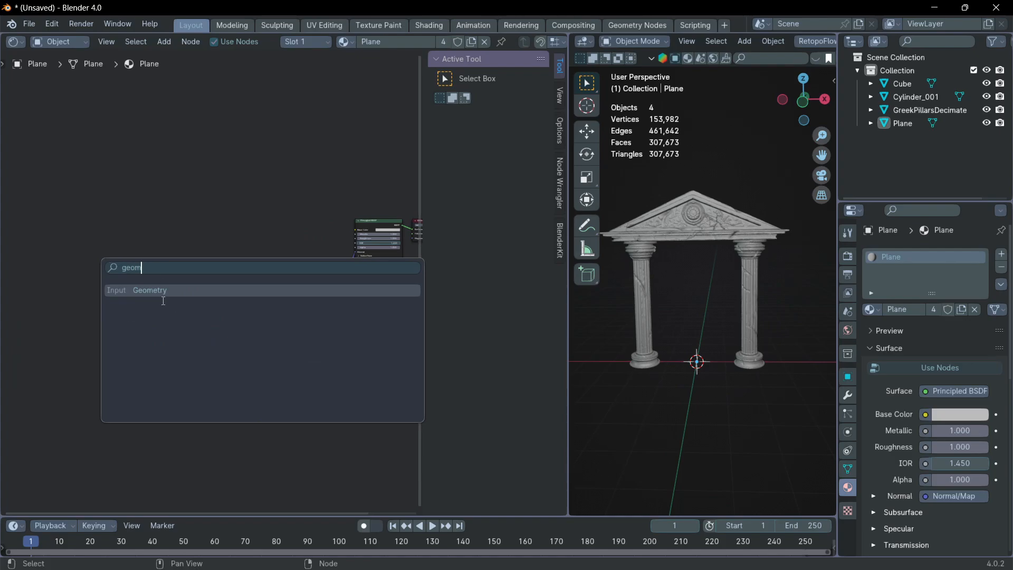
pyautogui.click(148, 296)
pyautogui.click(176, 301)
pyautogui.scroll(2, 183, 310)
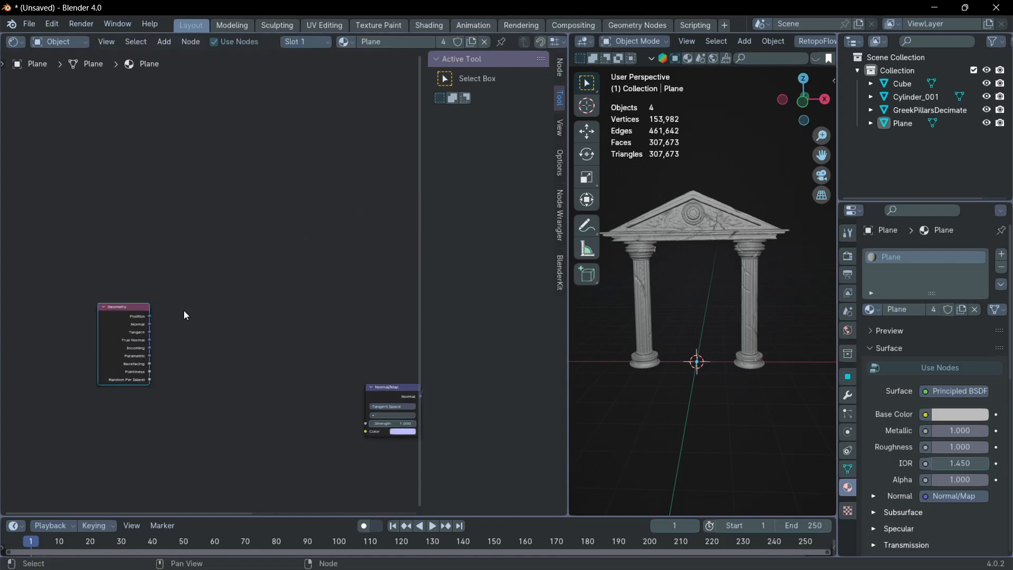
# Connect the Geometry node's Pointiness output to the Base Color of the Principled BSDF
pyautogui.moveTo(169, 324); pyautogui.dragTo(115, 326, button='middle')
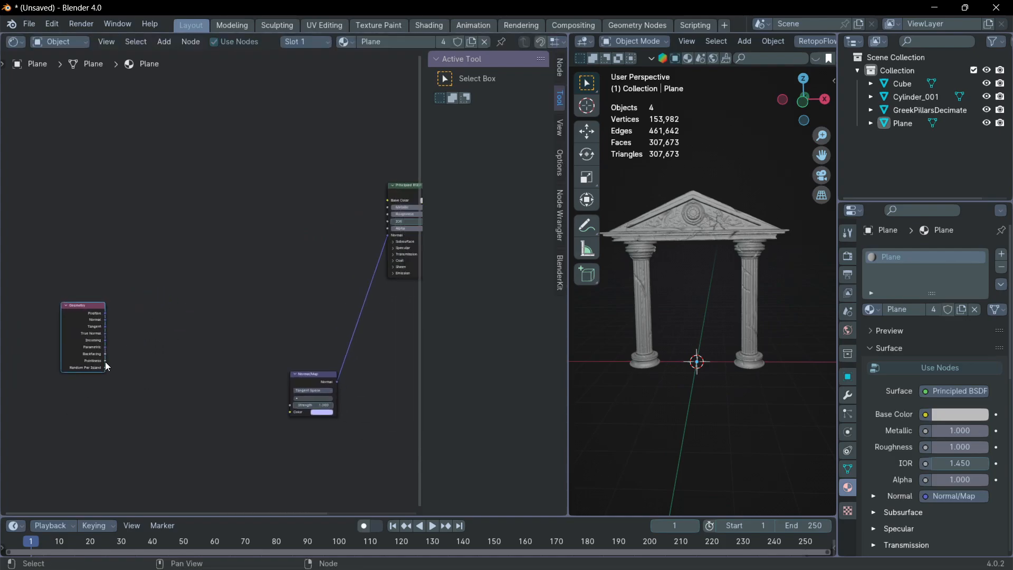
pyautogui.scroll(1, 94, 363)
pyautogui.scroll(-1, 102, 372)
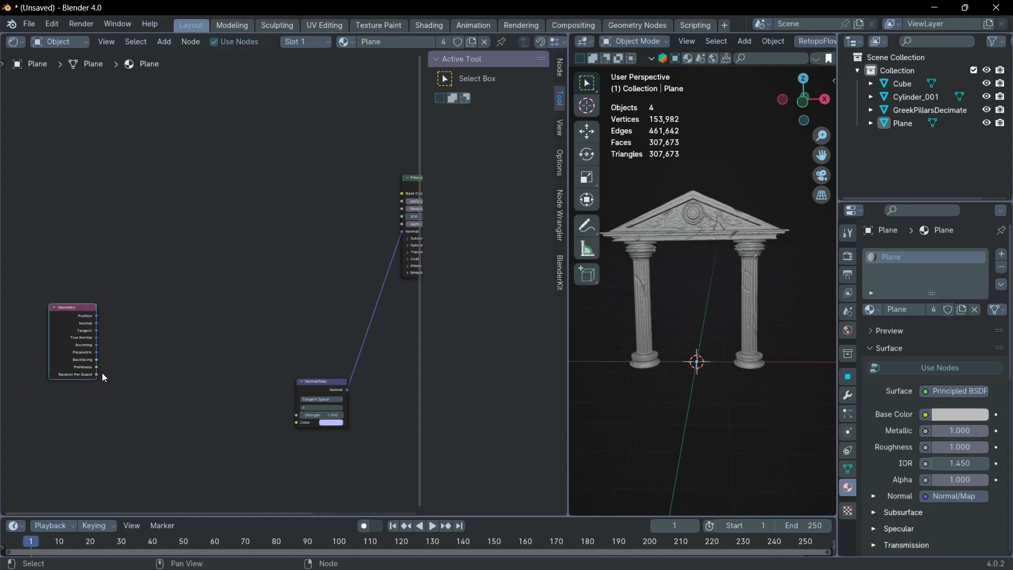
pyautogui.moveTo(97, 368); pyautogui.dragTo(385, 192)
pyautogui.moveTo(356, 218); pyautogui.dragTo(315, 231, button='middle')
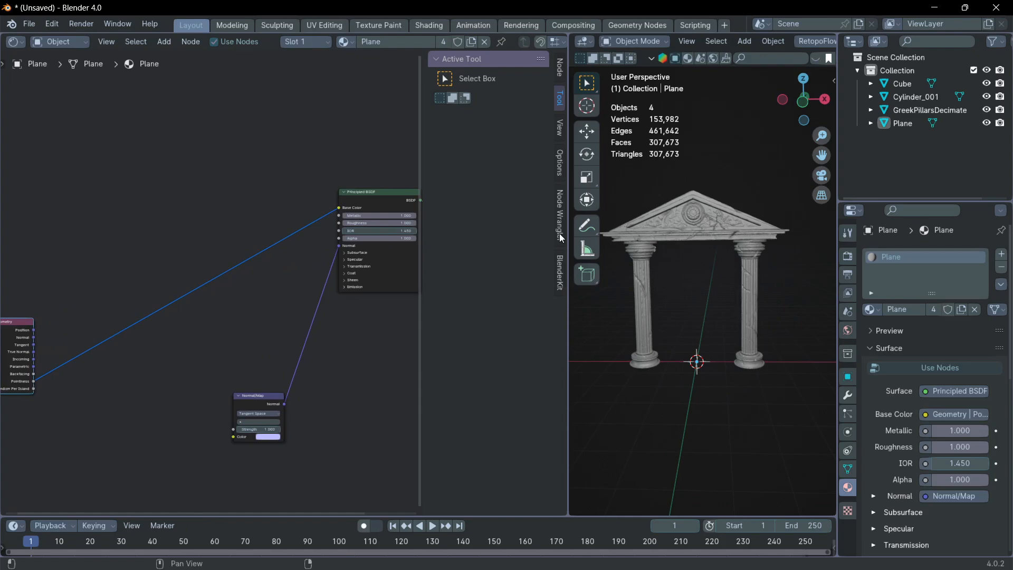
# Enlarge the 3D viewport, set the render engine to Cycles on GPU Compute, and show the scene in rendered shading
pyautogui.moveTo(569, 226); pyautogui.dragTo(486, 225)
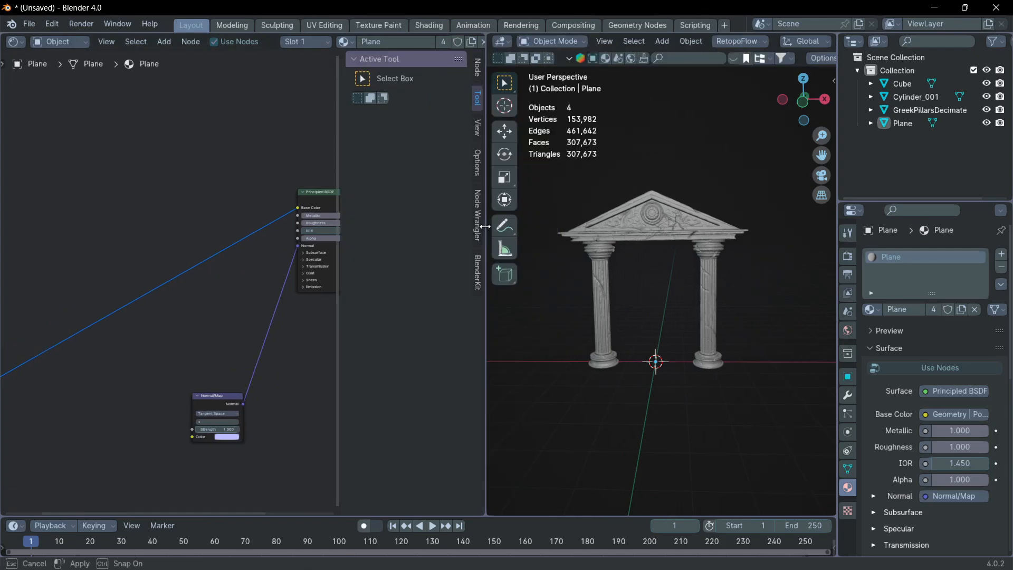
pyautogui.click(847, 257)
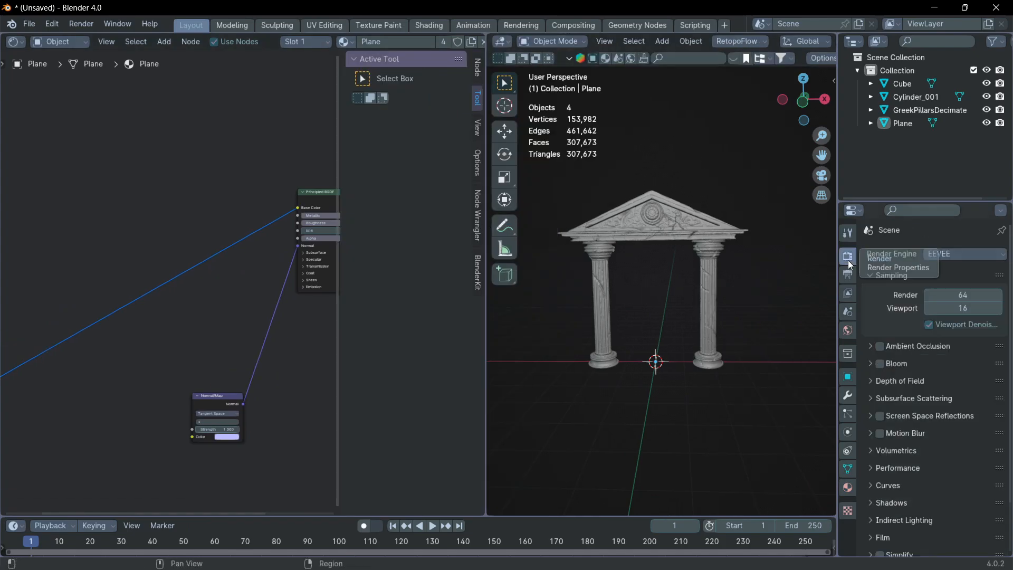
pyautogui.click(981, 254)
pyautogui.click(960, 296)
pyautogui.click(933, 287)
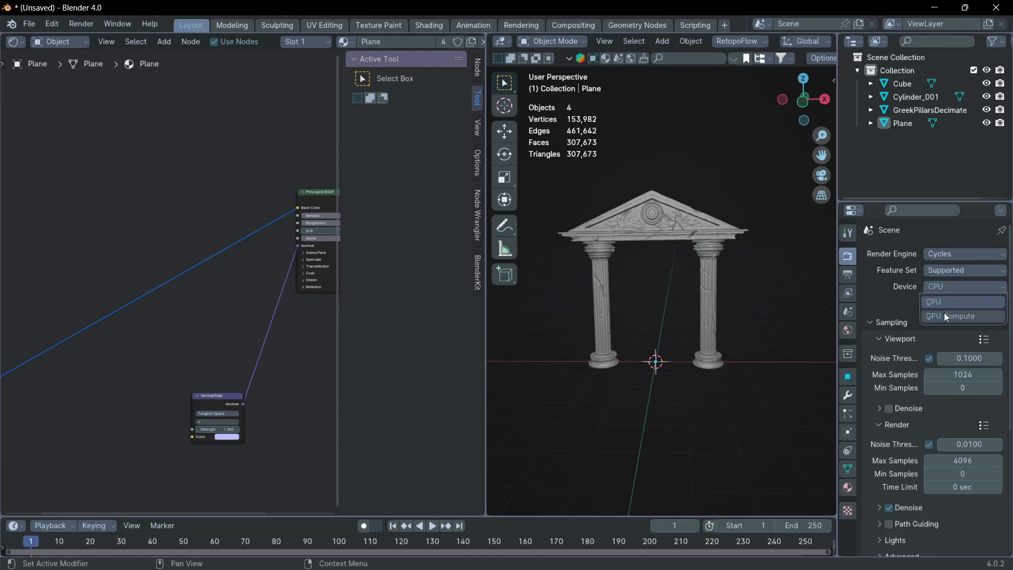
pyautogui.click(945, 312)
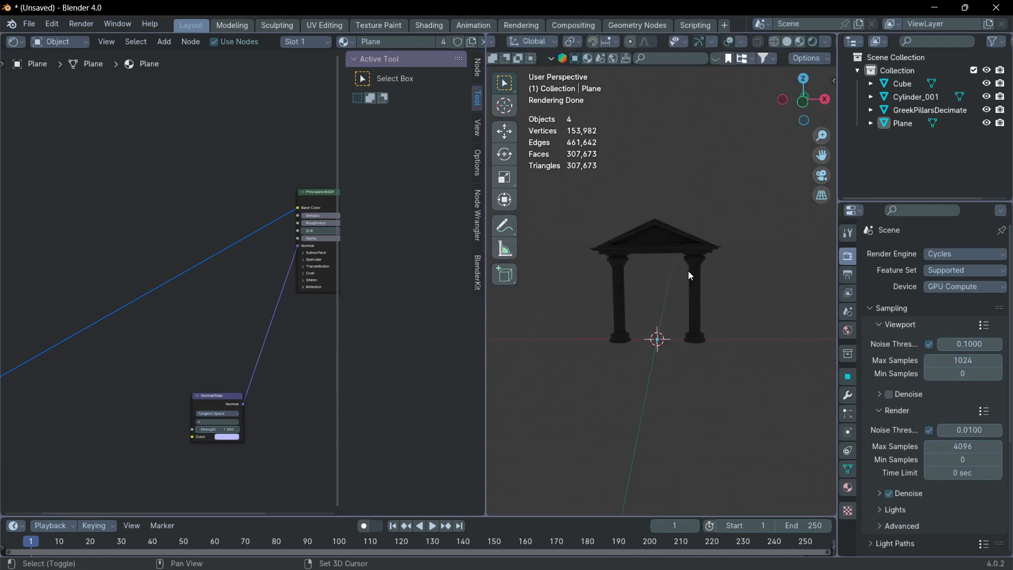
# Add a Sun light to the scene and rotate it so it lights the front of the temple
pyautogui.hotkey('shift', 'a')
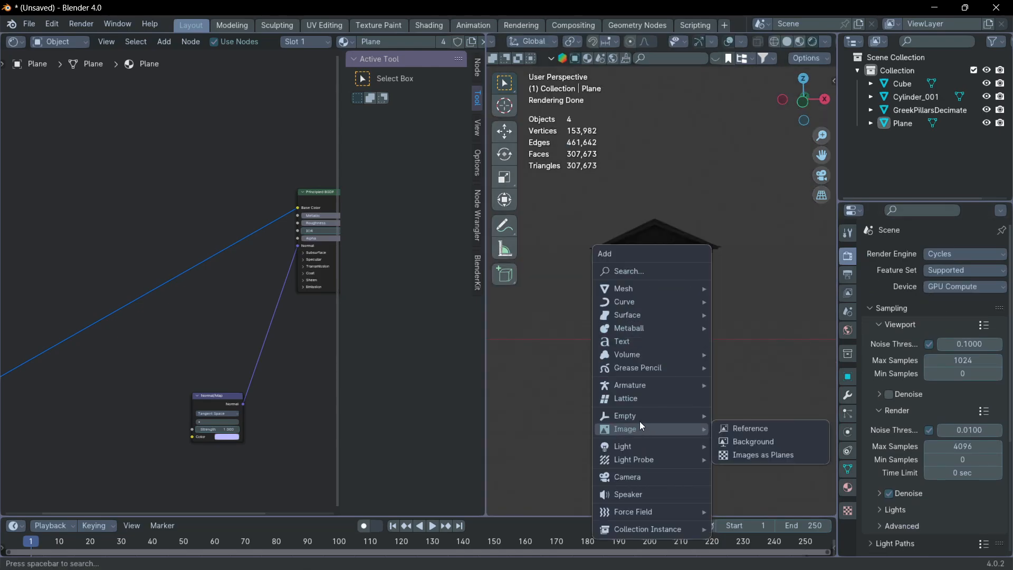
pyautogui.moveTo(637, 453)
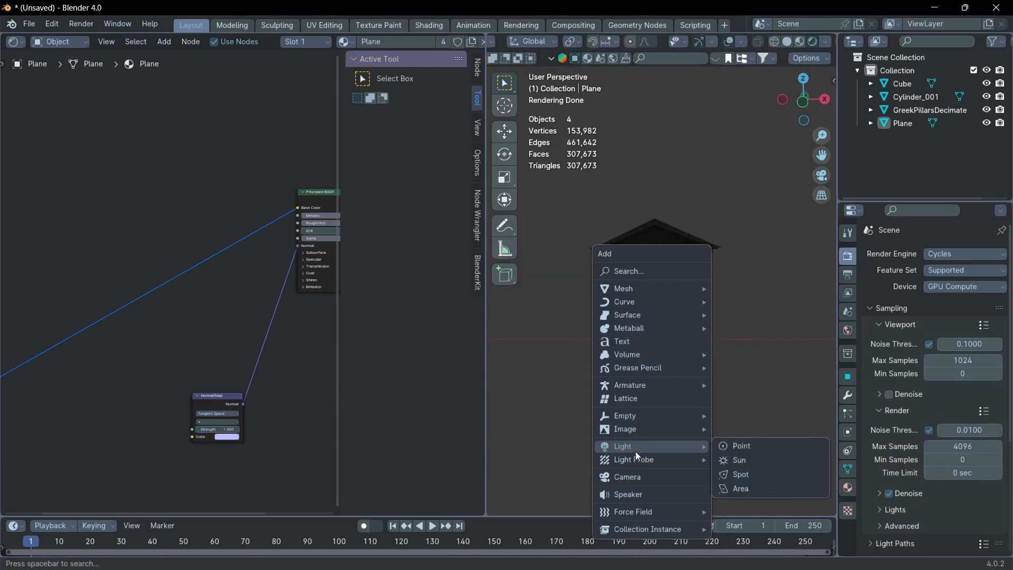
pyautogui.click(747, 463)
pyautogui.press('r')
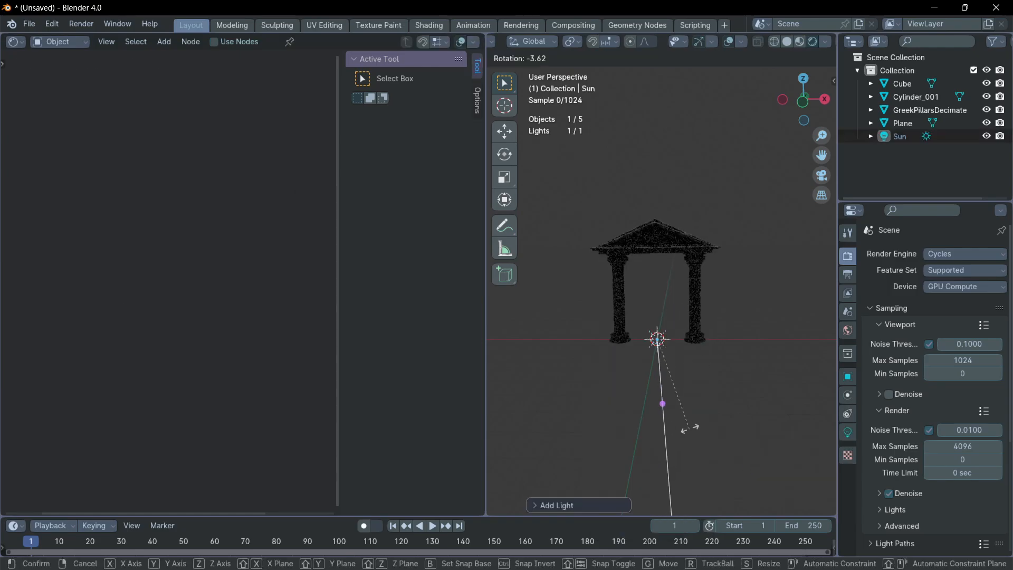
pyautogui.click(689, 425)
# Try a strength of 10 on the Sun light and settle on a strength of 3
pyautogui.click(848, 433)
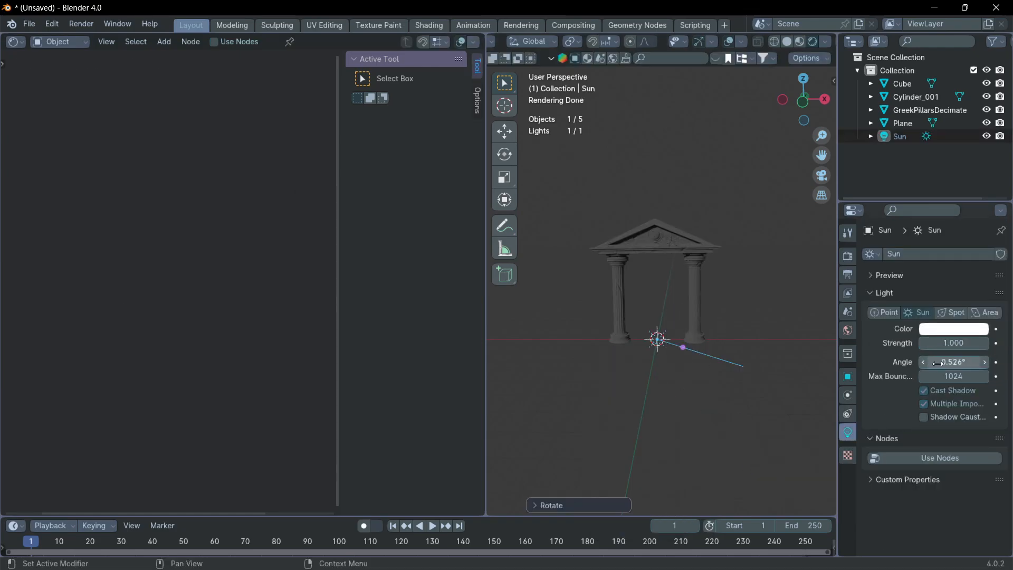
pyautogui.click(956, 344)
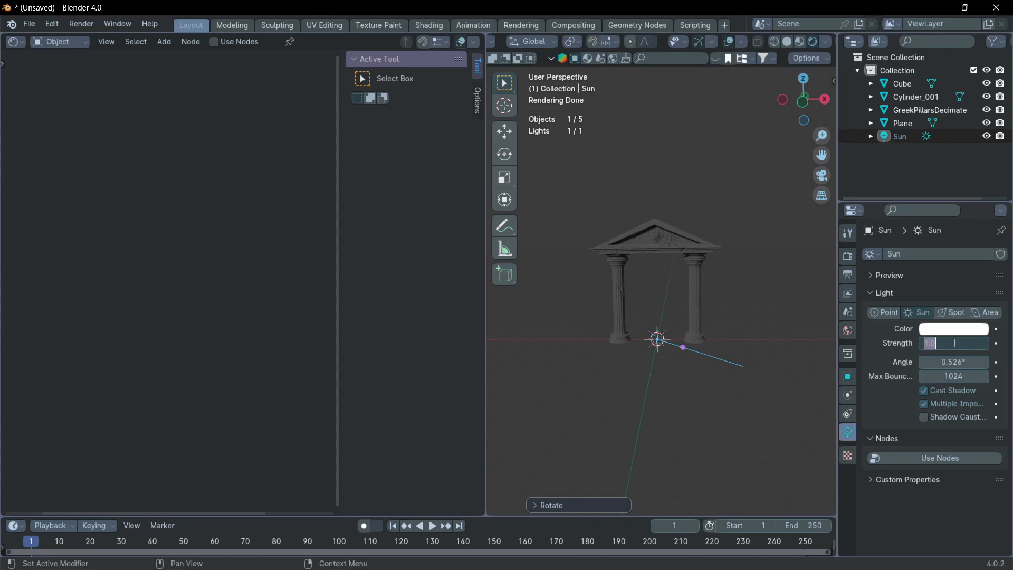
pyautogui.write('10')
pyautogui.press('Return')
pyautogui.click(956, 344)
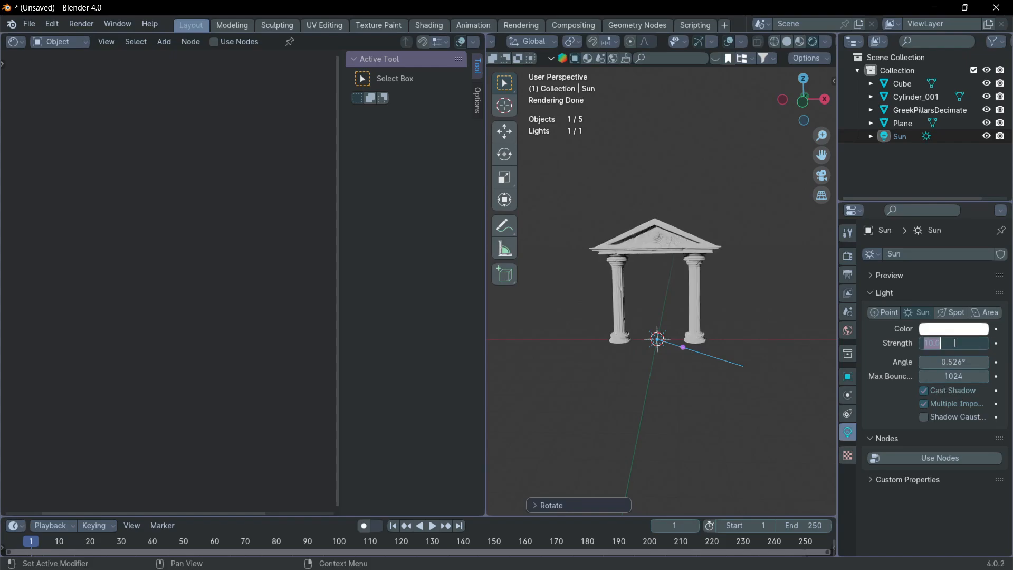
pyautogui.write('3')
pyautogui.press('Return')
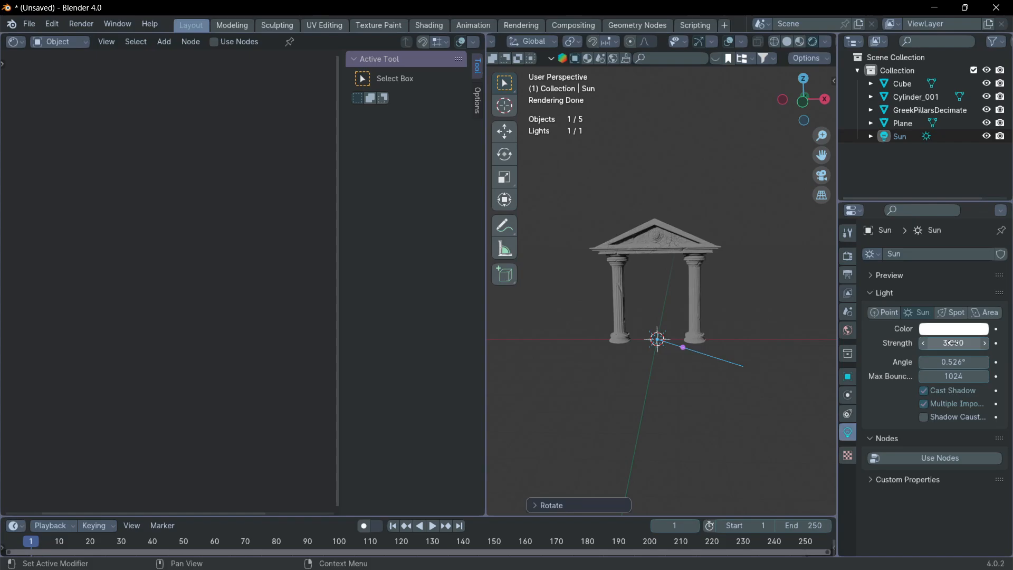
# Check the lit temple up close and select the pediment's Plane object to bring up its material nodes
pyautogui.scroll(8, 726, 220)
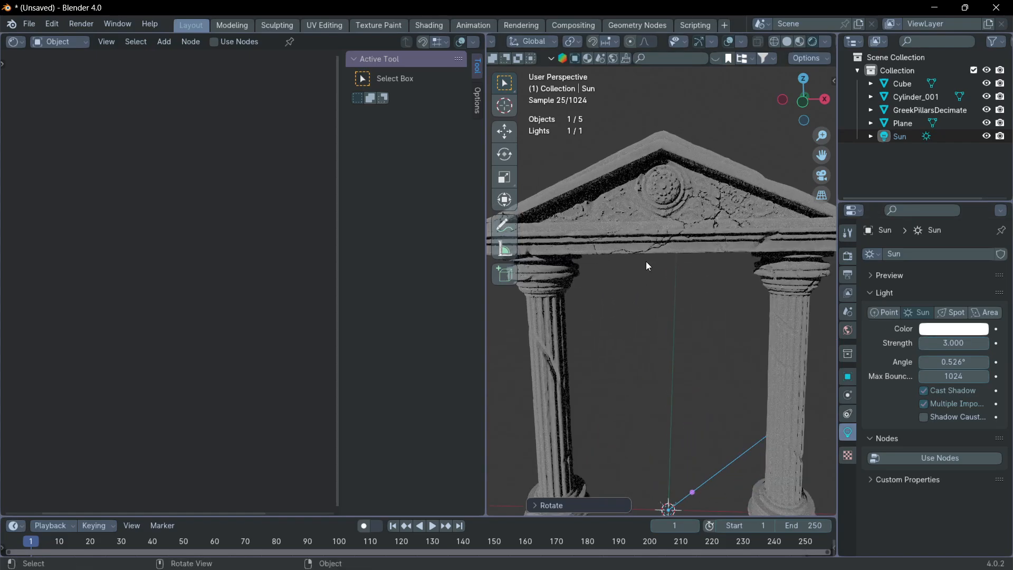
pyautogui.scroll(-3, 646, 262)
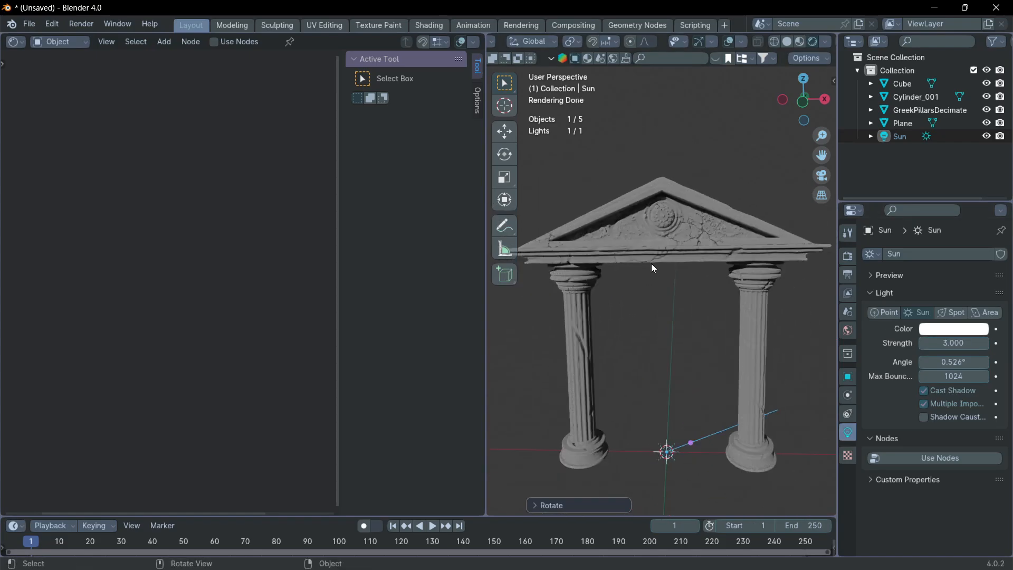
pyautogui.scroll(-1, 651, 264)
pyautogui.scroll(-1, 655, 283)
pyautogui.click(652, 248)
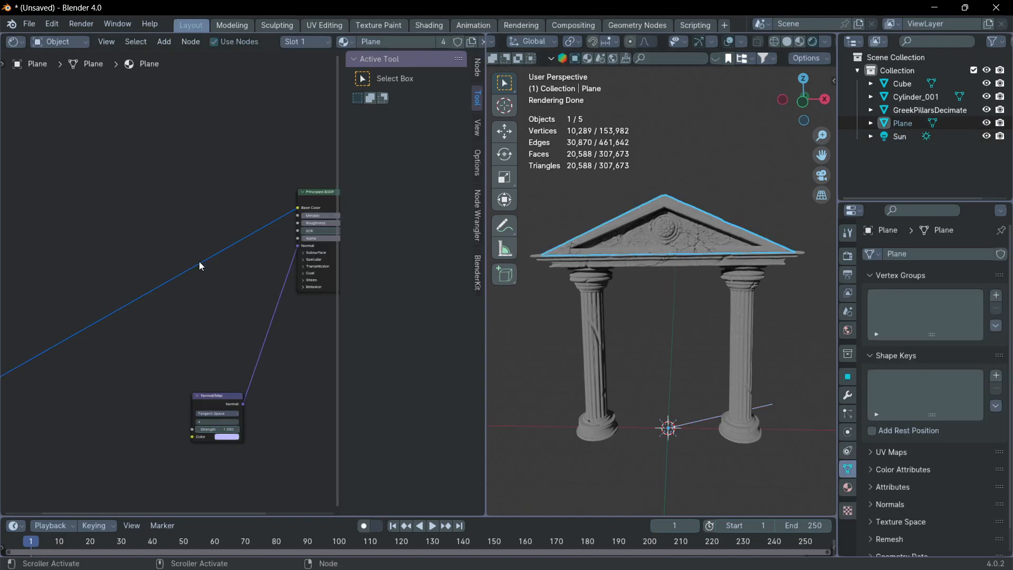
# Preview the Geometry node's Normal output on the temple and return the material output to the Principled BSDF
pyautogui.moveTo(199, 265); pyautogui.dragTo(130, 277, button='middle')
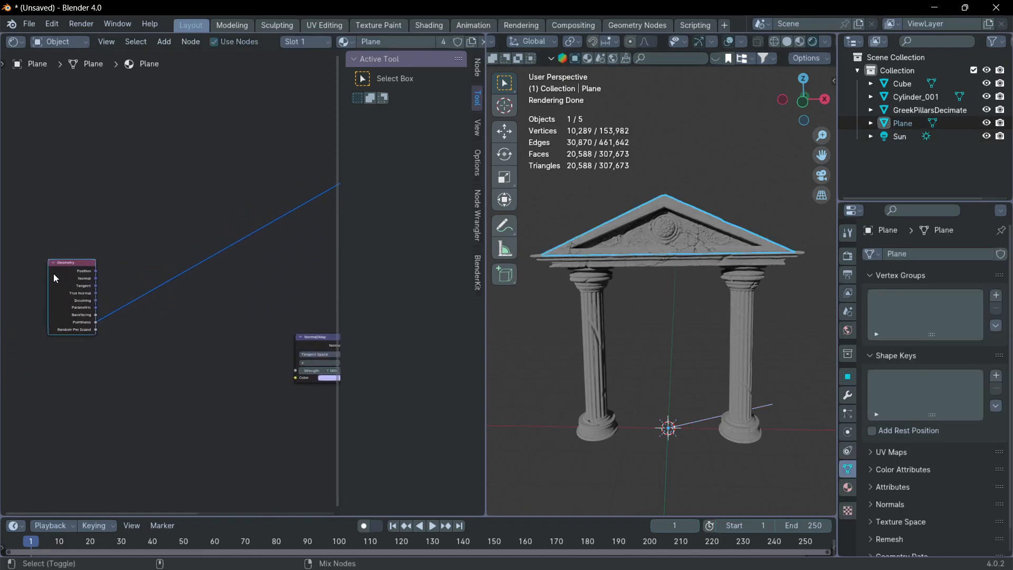
pyautogui.keyDown('ctrl'); pyautogui.keyDown('shift'); pyautogui.click(56, 274); pyautogui.keyUp('shift'); pyautogui.keyUp('ctrl')
pyautogui.hotkey('ctrl', 'z')
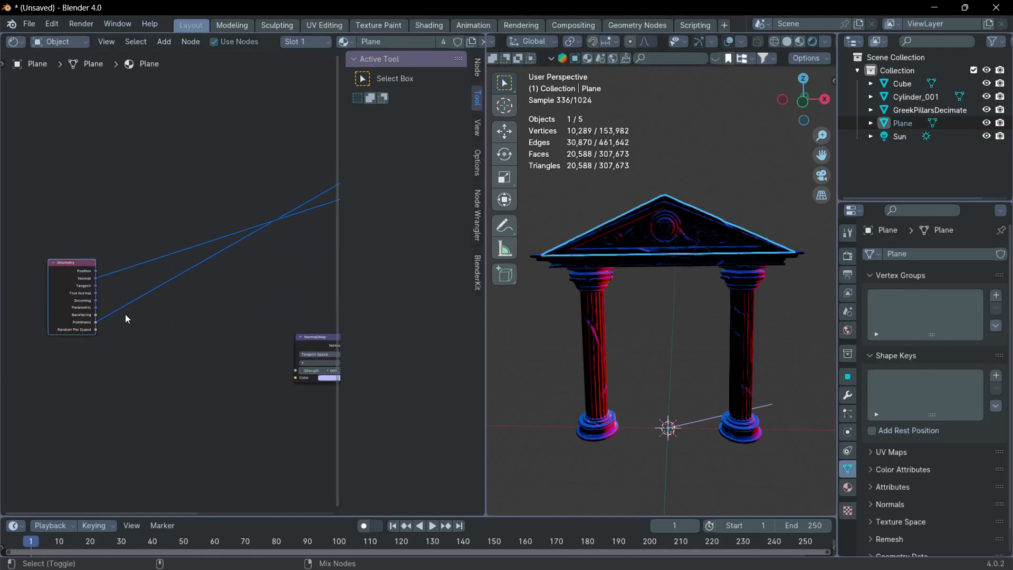
pyautogui.moveTo(125, 314); pyautogui.dragTo(76, 318, button='middle')
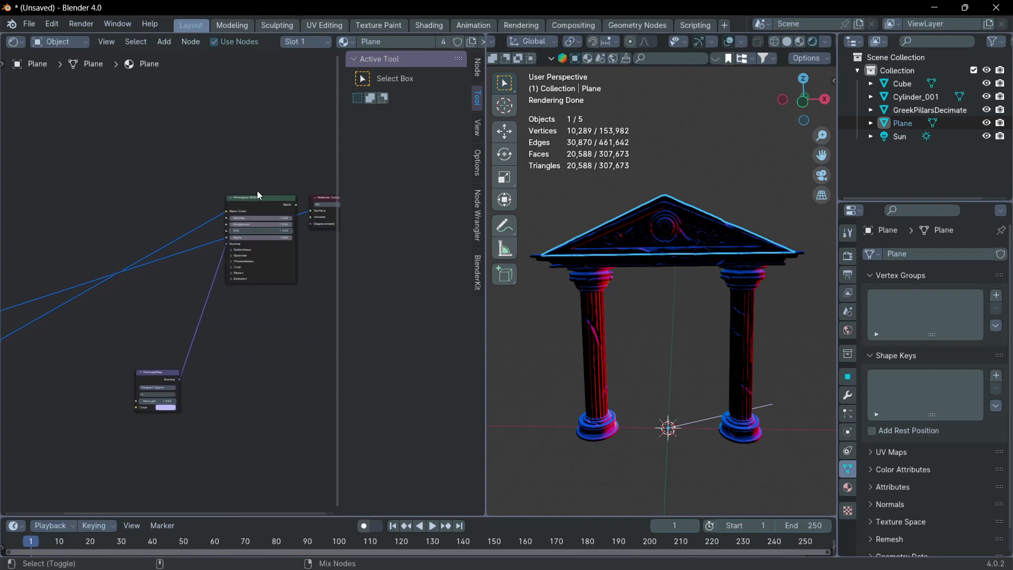
pyautogui.keyDown('ctrl'); pyautogui.keyDown('shift'); pyautogui.click(235, 205); pyautogui.keyUp('shift'); pyautogui.keyUp('ctrl')
# Insert a Color Ramp node on the link between the Geometry node's Pointiness and the Base Color
pyautogui.moveTo(42, 243); pyautogui.dragTo(166, 217, button='middle')
pyautogui.hotkey('shift', 'a')
pyautogui.write('colo')
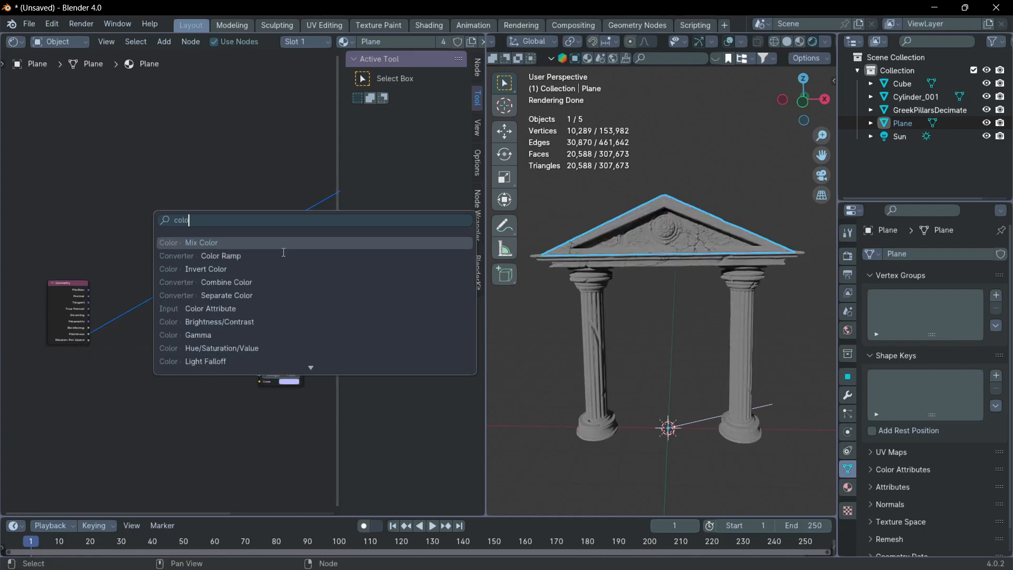
pyautogui.click(284, 255)
pyautogui.click(208, 254)
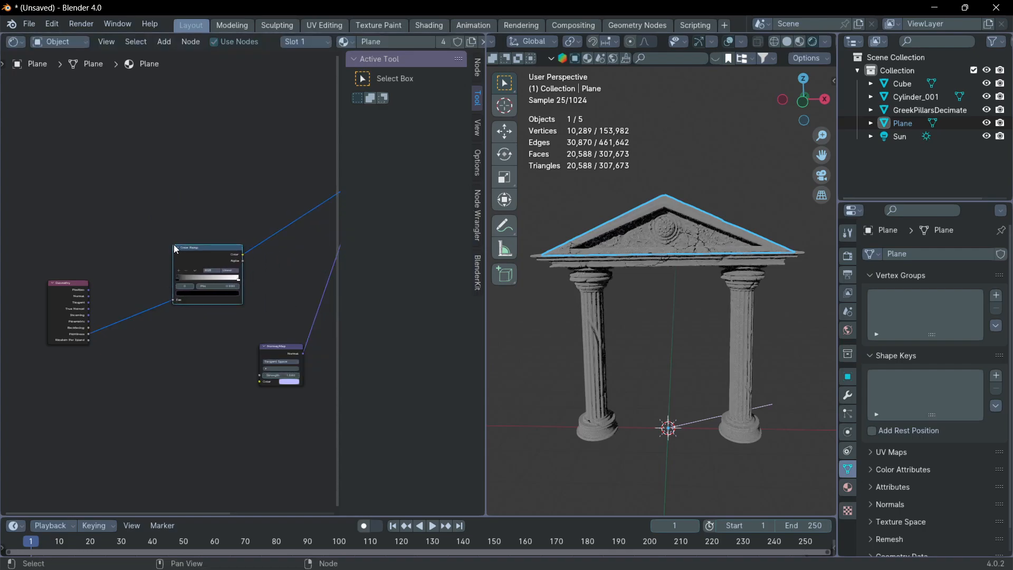
# Preview the Color Ramp's output directly on the temple and examine how pointiness shades the pediment's relief and edges
pyautogui.keyDown('ctrl'); pyautogui.keyDown('shift'); pyautogui.click(204, 255); pyautogui.keyUp('shift'); pyautogui.keyUp('ctrl')
pyautogui.scroll(5, 734, 292)
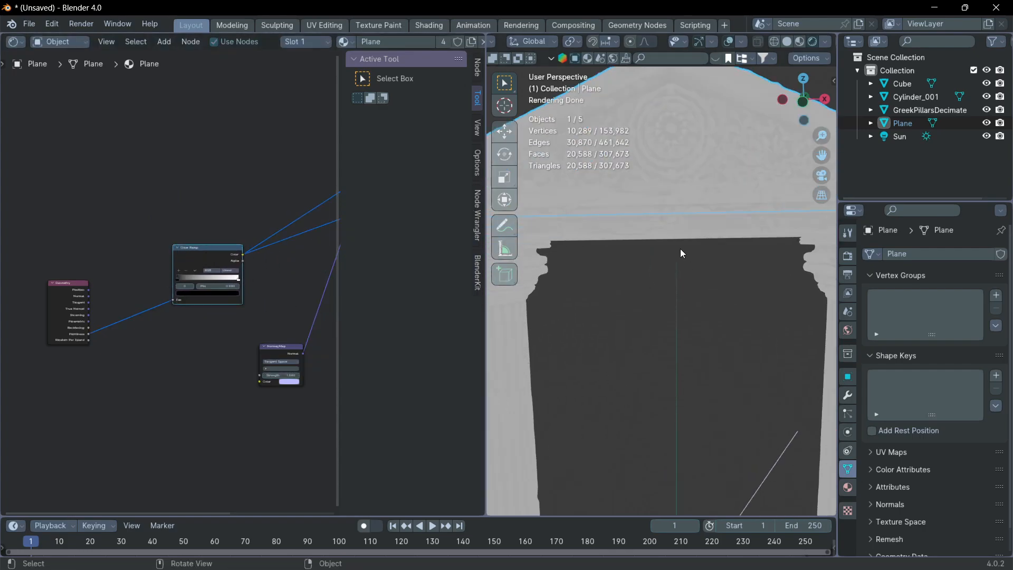
pyautogui.keyDown('shift'); pyautogui.moveTo(682, 254); pyautogui.dragTo(682, 280, button='middle'); pyautogui.keyUp('shift')
pyautogui.scroll(2, 703, 223)
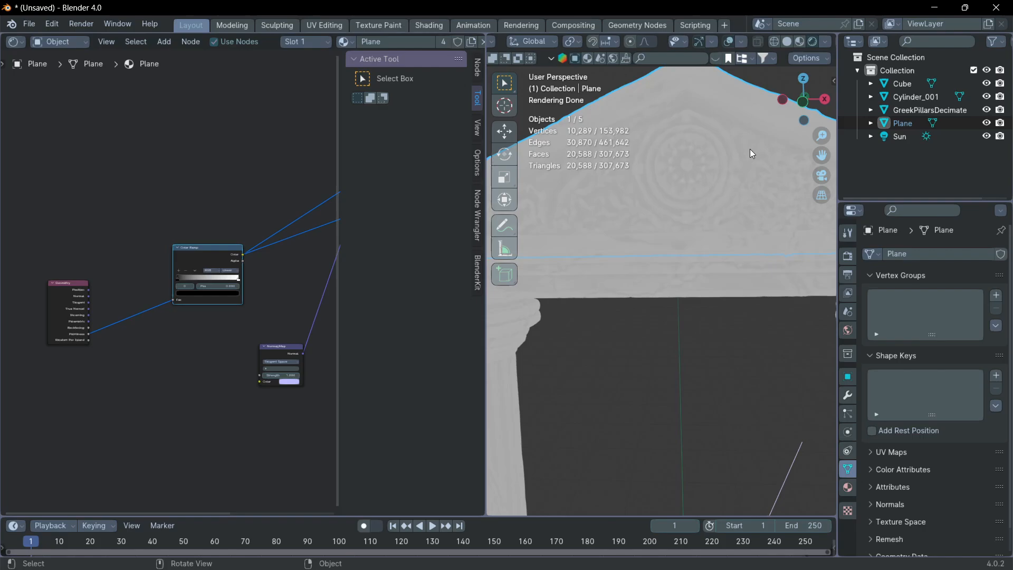
pyautogui.moveTo(752, 154); pyautogui.dragTo(683, 213, button='middle')
pyautogui.scroll(2, 666, 210)
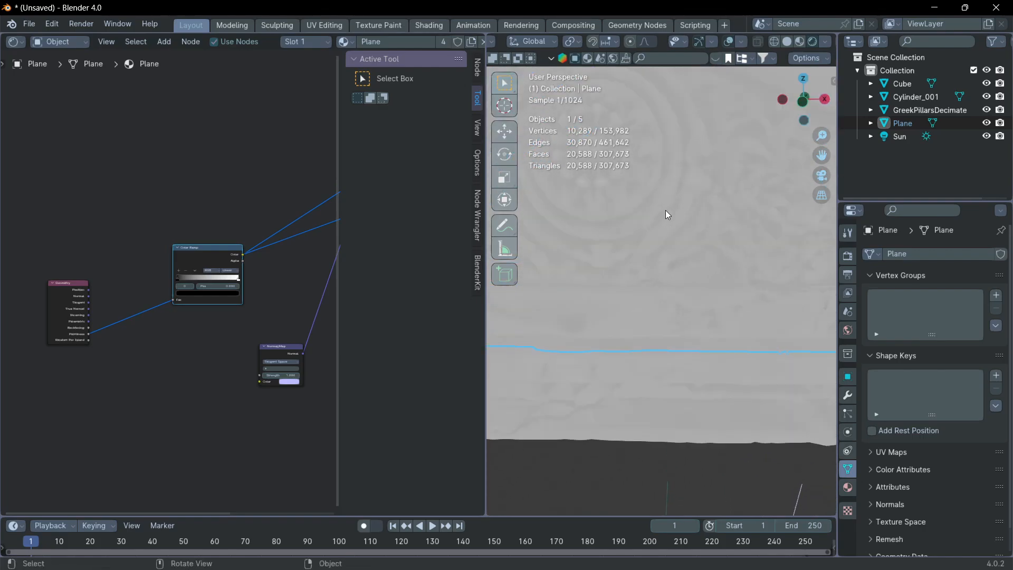
pyautogui.keyDown('shift'); pyautogui.moveTo(654, 183); pyautogui.dragTo(666, 240, button='middle'); pyautogui.keyUp('shift')
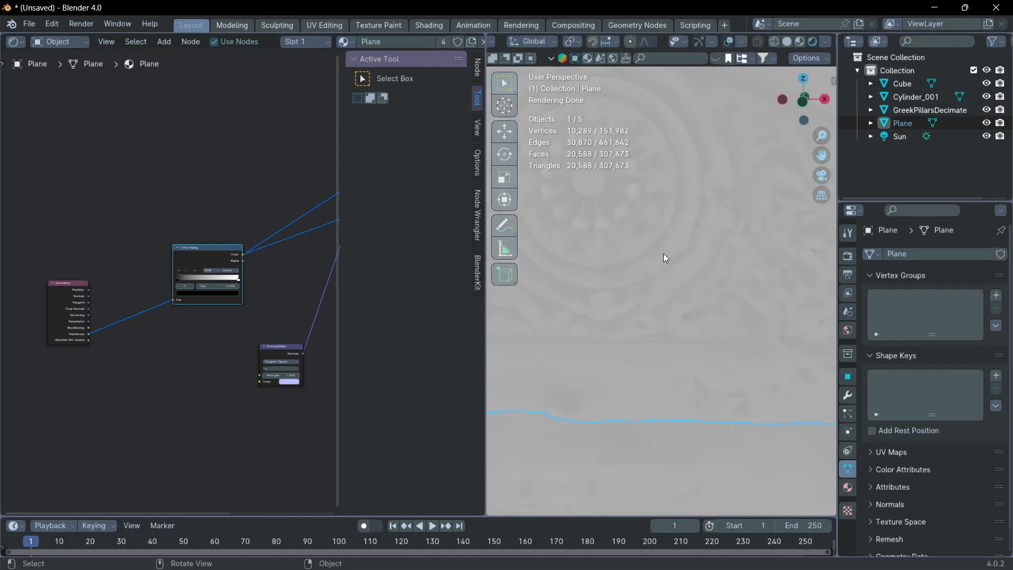
pyautogui.scroll(-5, 663, 257)
pyautogui.moveTo(709, 268); pyautogui.dragTo(683, 256, button='middle')
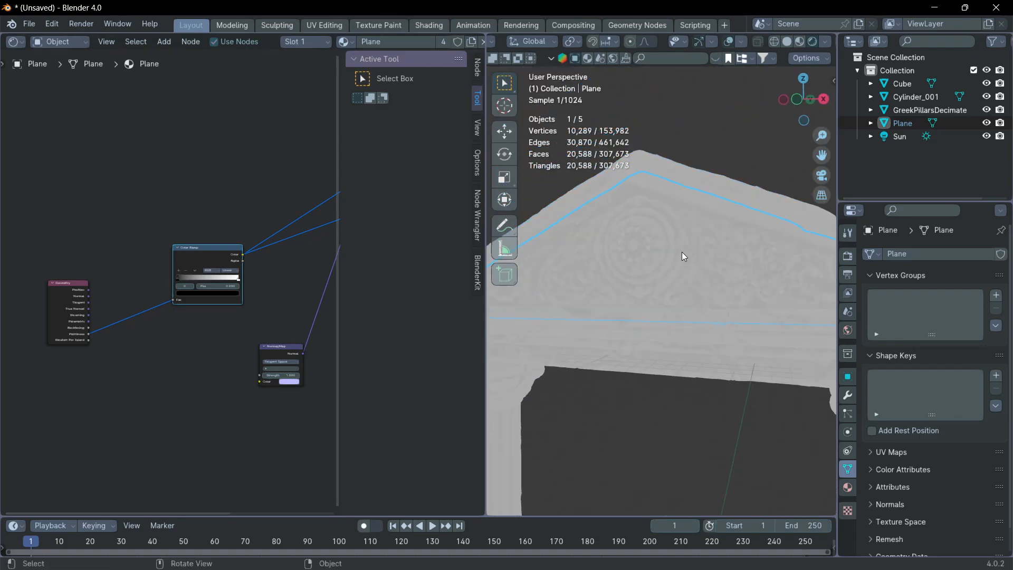
pyautogui.scroll(4, 684, 258)
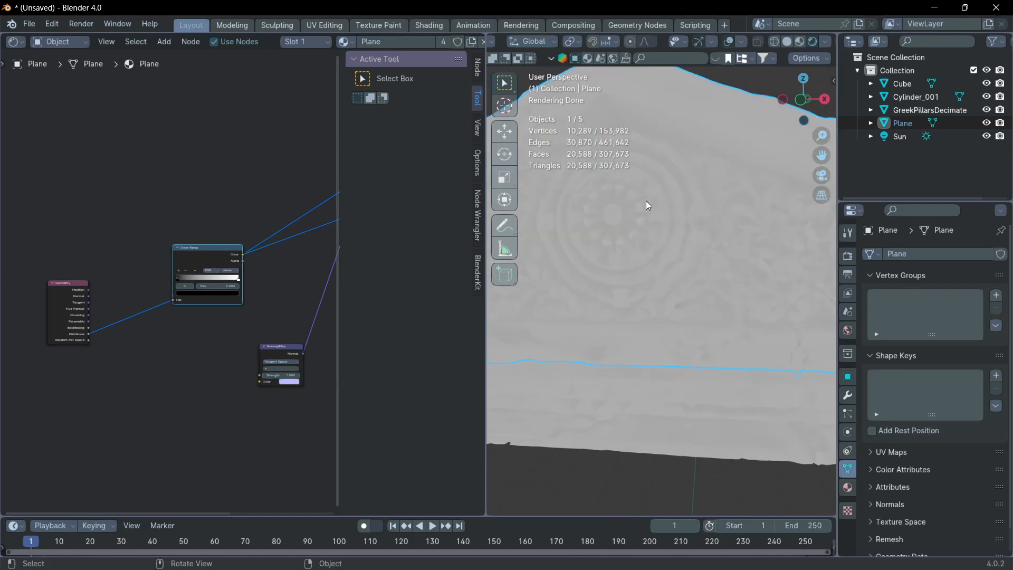
# Tighten the Color Ramp with its black stop at 0.440 and restore the Principled BSDF as the temple's material output
pyautogui.scroll(2, 201, 256)
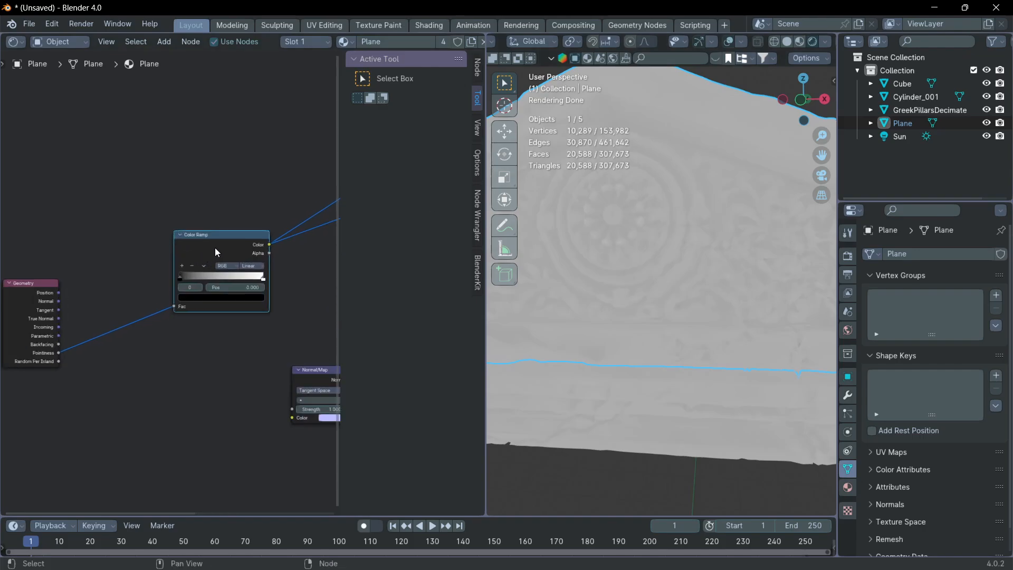
pyautogui.moveTo(179, 276); pyautogui.dragTo(224, 277)
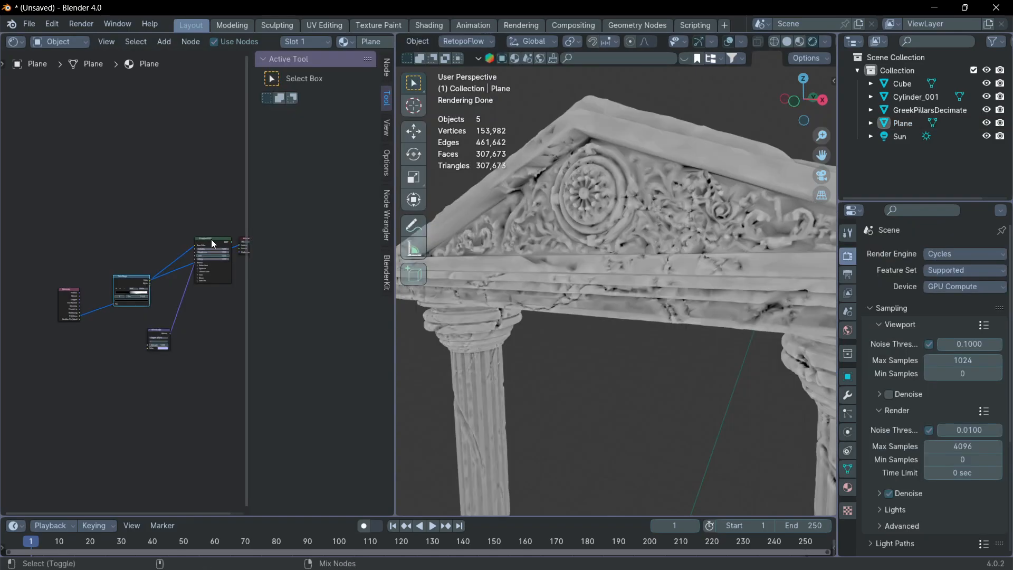
pyautogui.scroll(-3, 680, 253)
pyautogui.moveTo(673, 254)
pyautogui.mouseDown(button='middle')
pyautogui.moveTo(667, 239)
pyautogui.moveTo(651, 242)
pyautogui.moveTo(666, 236)
pyautogui.moveTo(670, 255)
pyautogui.mouseUp(button='middle')
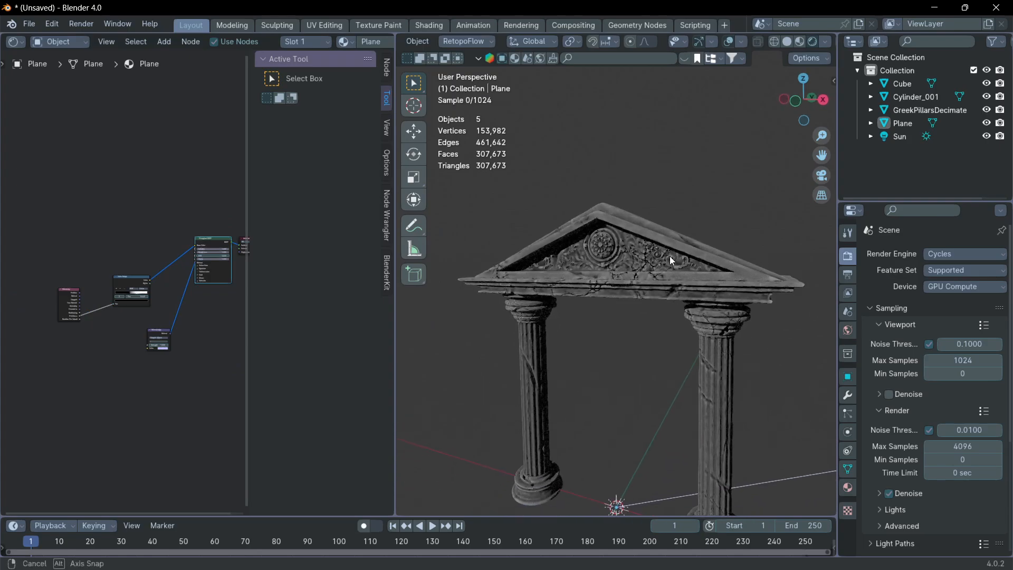
pyautogui.scroll(4, 667, 256)
# Add an RGB input node and place it above the Color Ramp, leaving it unlinked
pyautogui.moveTo(145, 267); pyautogui.dragTo(104, 274, button='middle')
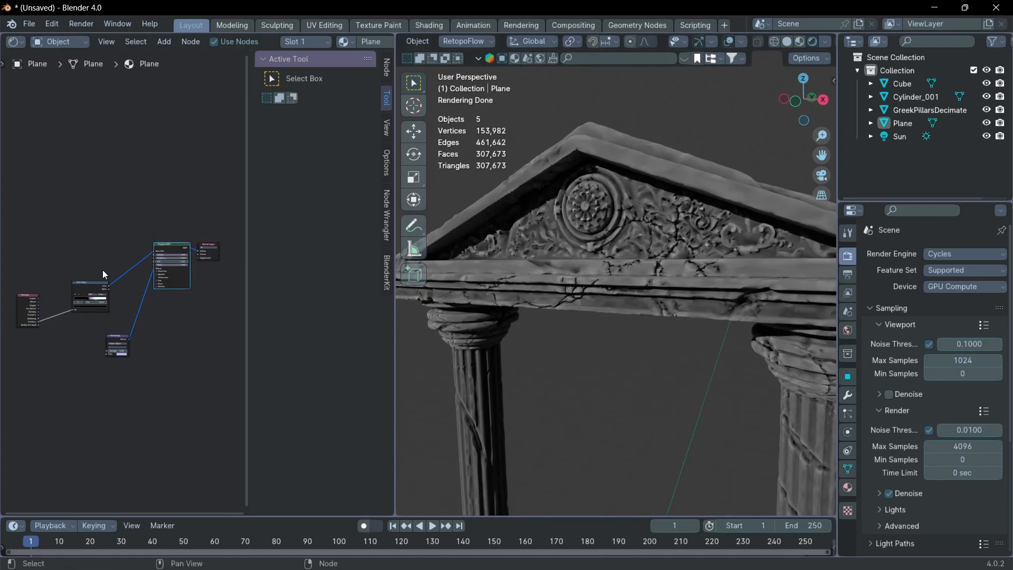
pyautogui.scroll(2, 96, 257)
pyautogui.hotkey('shift', 'a')
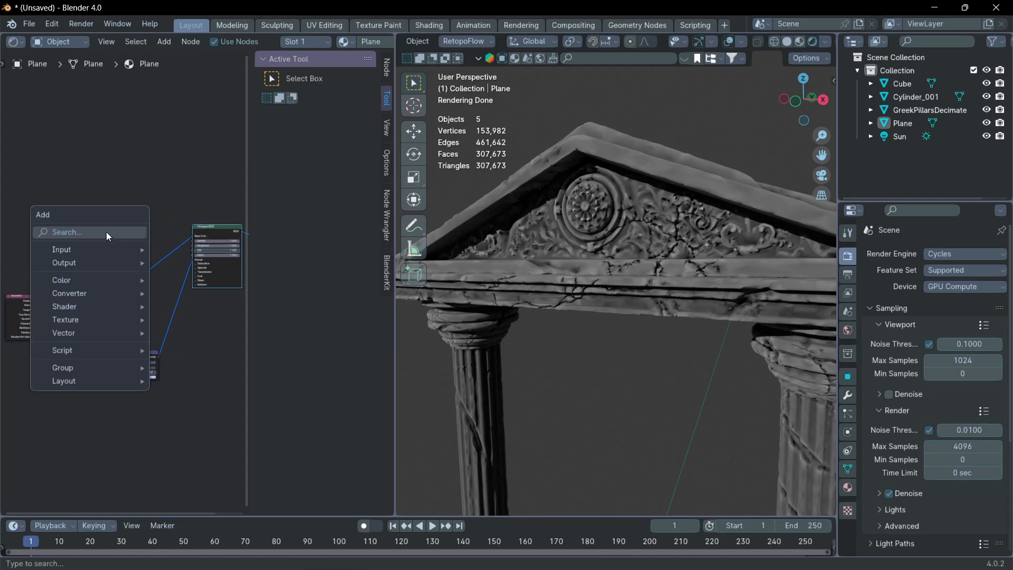
pyautogui.click(106, 232)
pyautogui.write('rgbv')
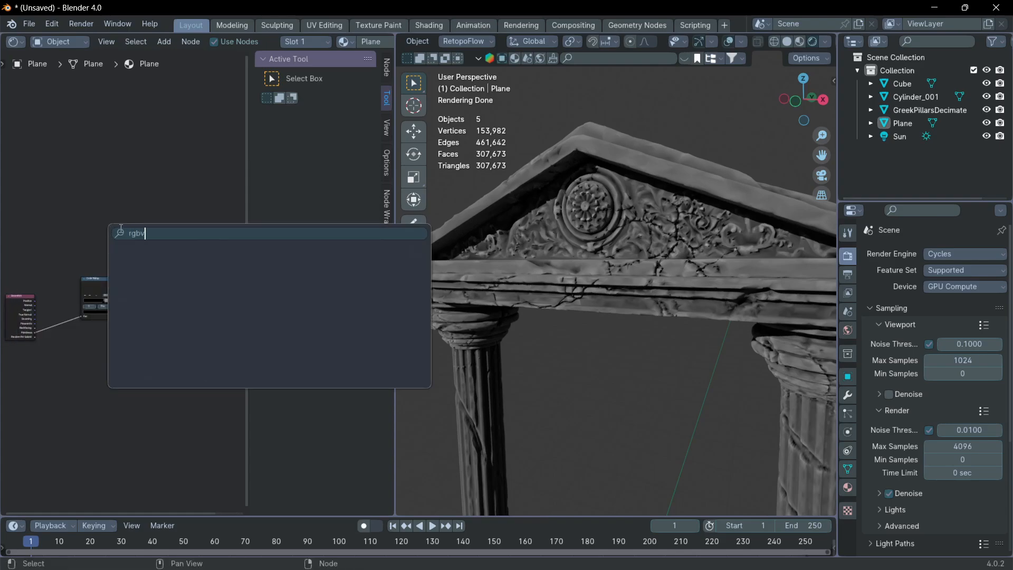
pyautogui.press('BackSpace')
pyautogui.press('Return')
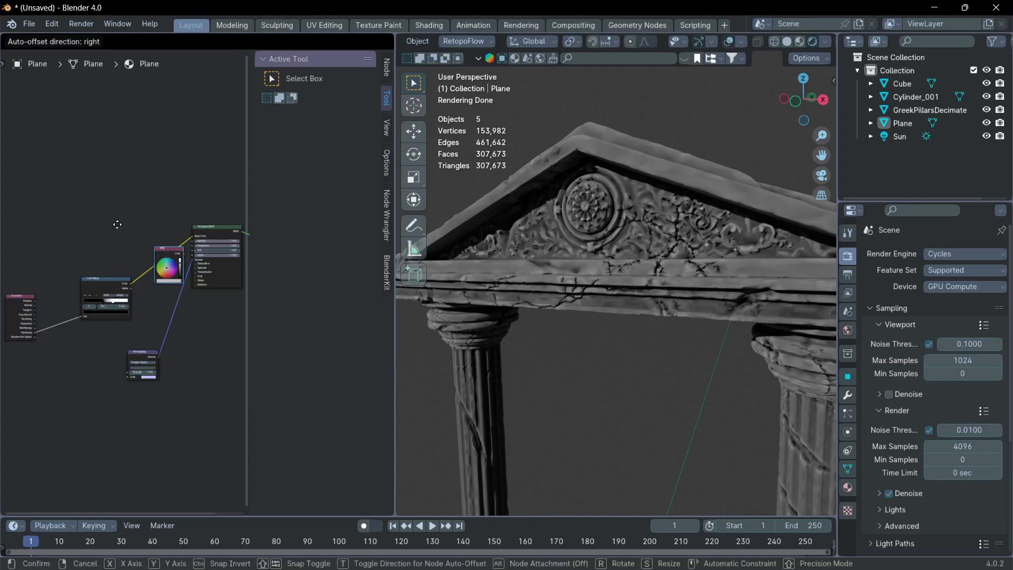
pyautogui.click(92, 235)
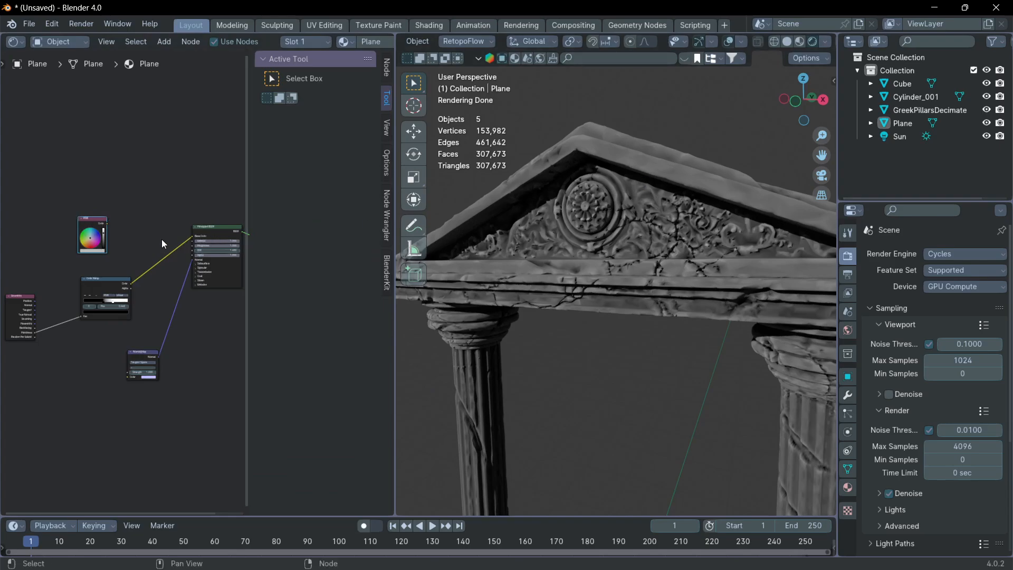
# Insert a Mix Color node on the link between the Color Ramp and the Principled BSDF's Base Color
pyautogui.scroll(2, 161, 239)
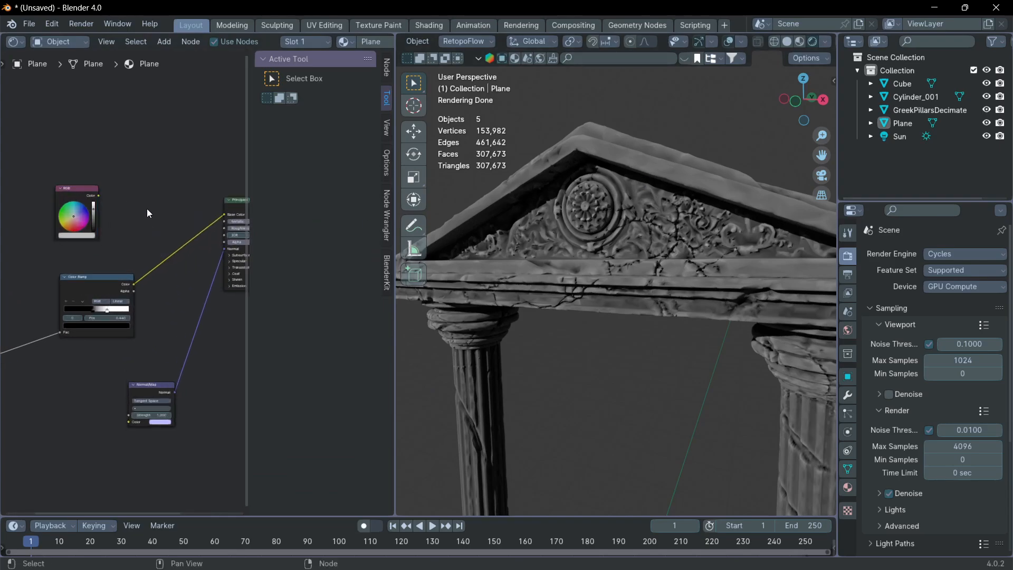
pyautogui.hotkey('shift', 'a')
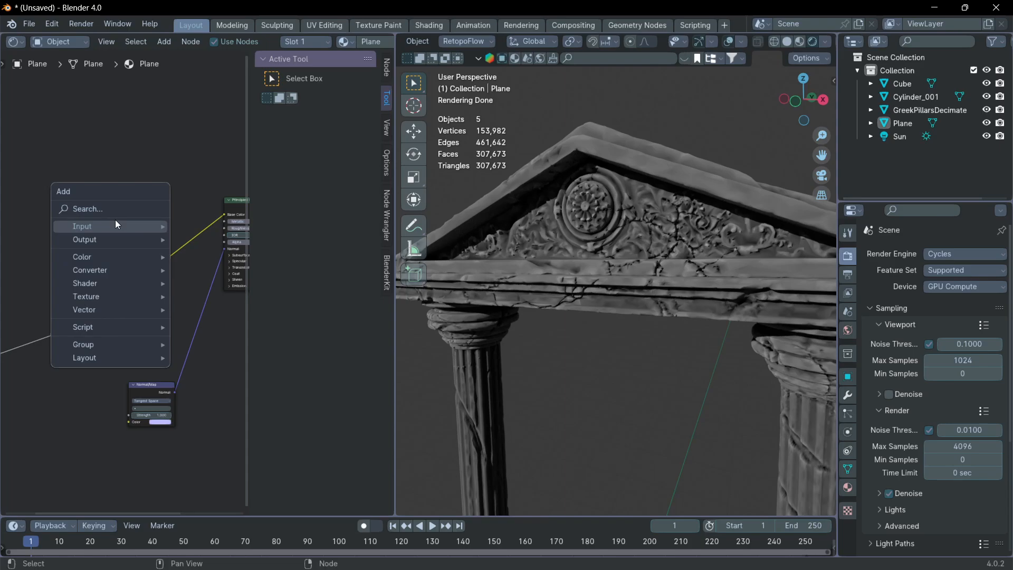
pyautogui.press('Escape')
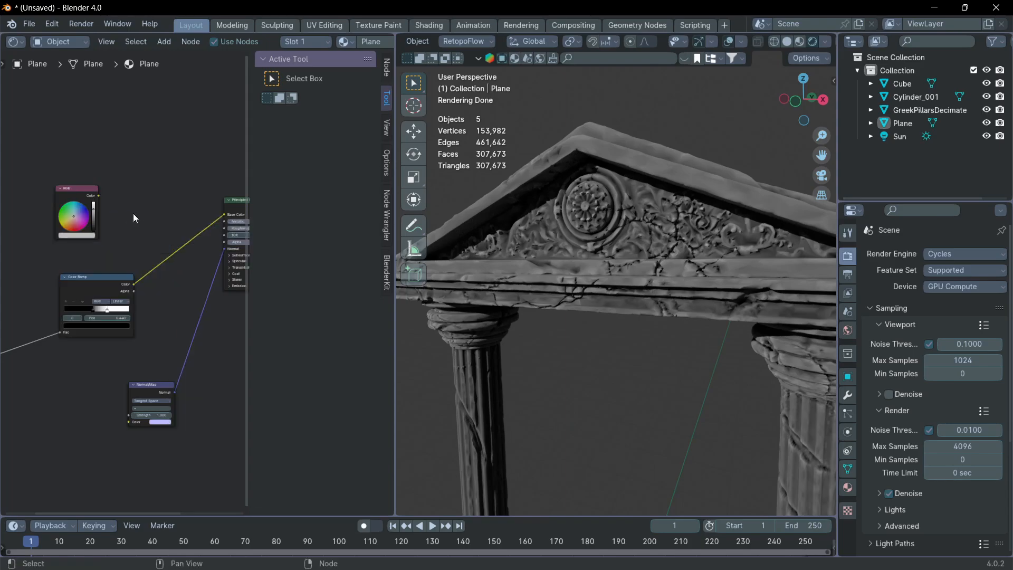
pyautogui.hotkey('shift', 'a')
pyautogui.press('Escape')
pyautogui.hotkey('shift', 'a')
pyautogui.click(66, 255)
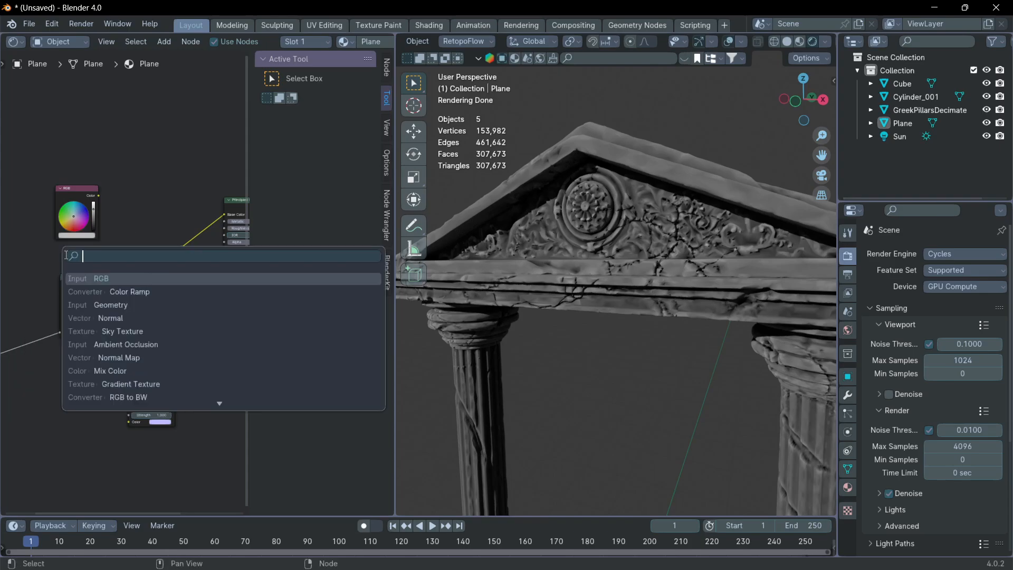
pyautogui.write('mix')
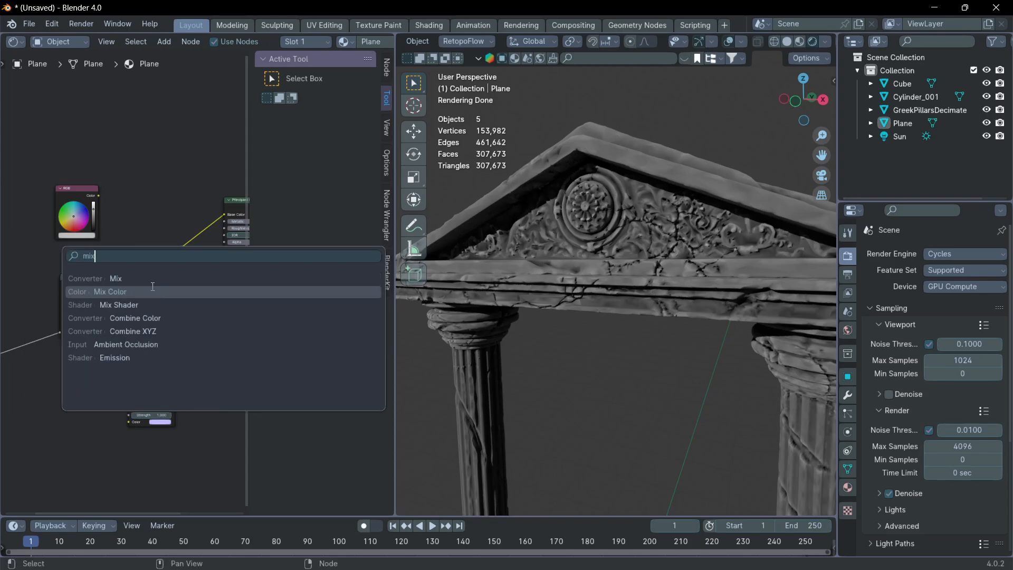
pyautogui.press('Return')
pyautogui.click(168, 228)
pyautogui.scroll(2, 138, 253)
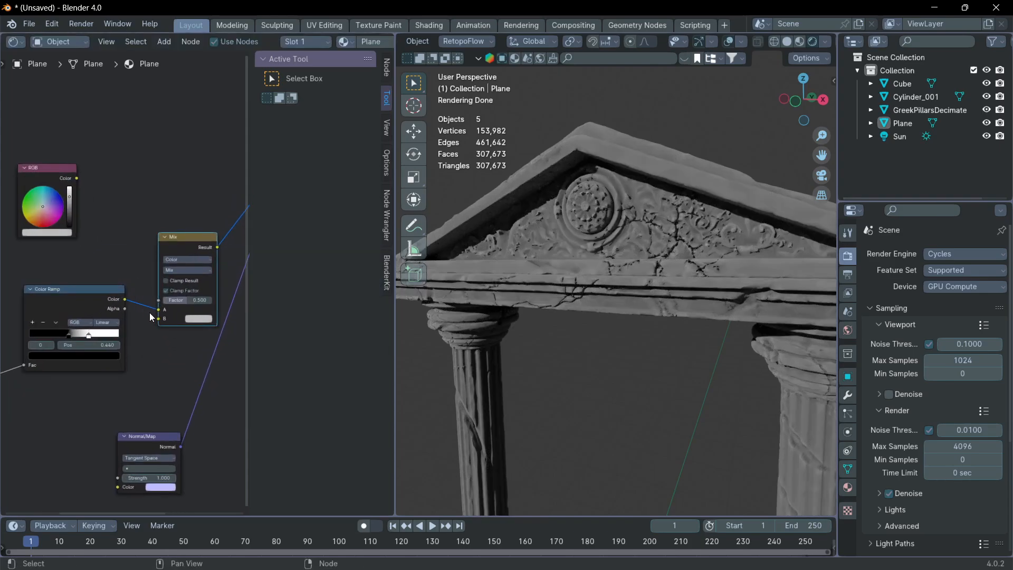
# Feed the RGB color into the Mix node's A input and the Color Ramp into B, blending them with Multiply
pyautogui.moveTo(157, 309); pyautogui.dragTo(157, 319)
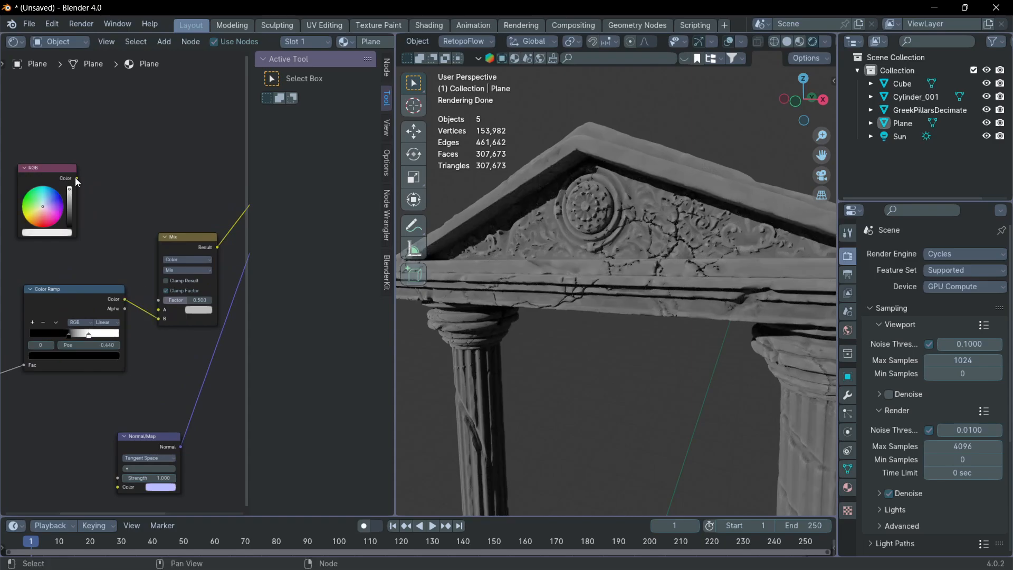
pyautogui.moveTo(76, 178); pyautogui.dragTo(162, 312)
pyautogui.scroll(2, 136, 260)
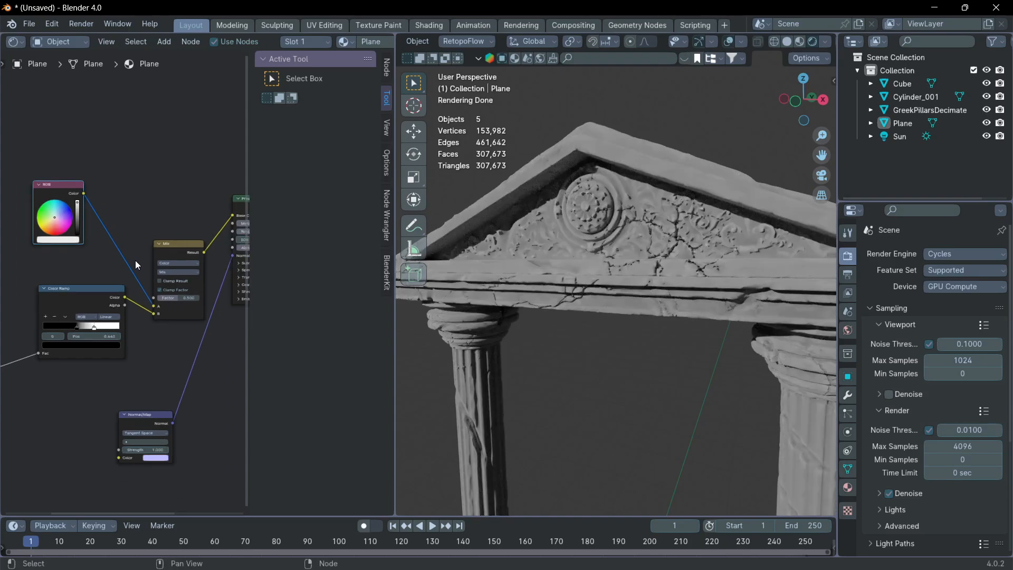
pyautogui.click(185, 268)
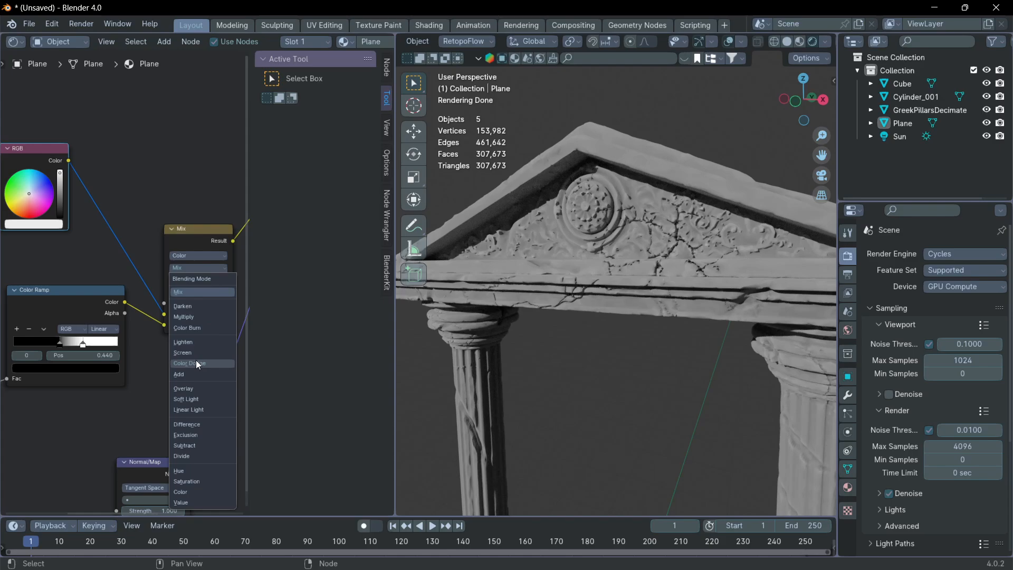
pyautogui.click(182, 316)
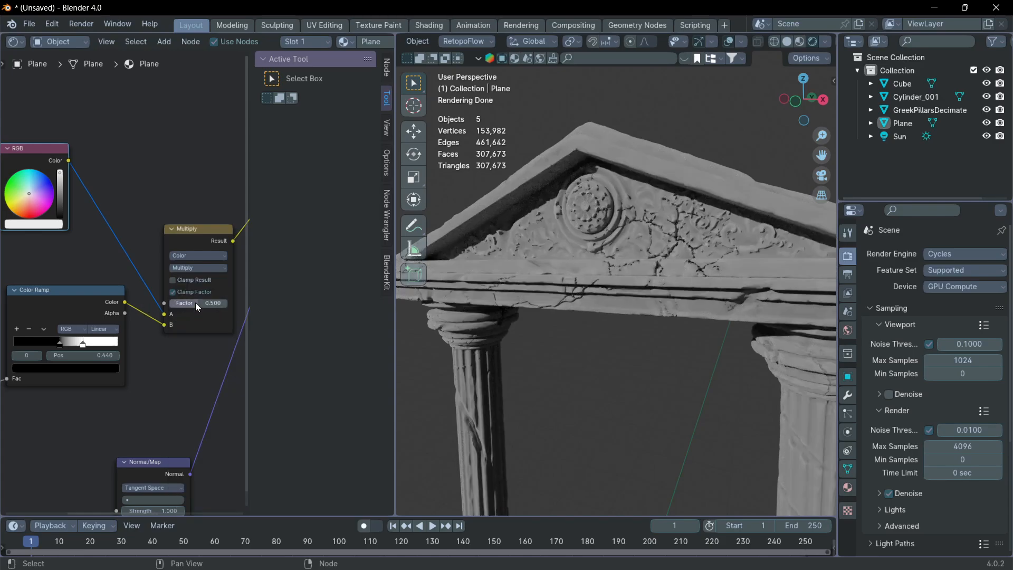
# Narrow the Color Ramp's transition with the black stop at 0.505 and set the Multiply node's Factor to 0.407
pyautogui.scroll(-5, 581, 267)
pyautogui.scroll(3, 64, 348)
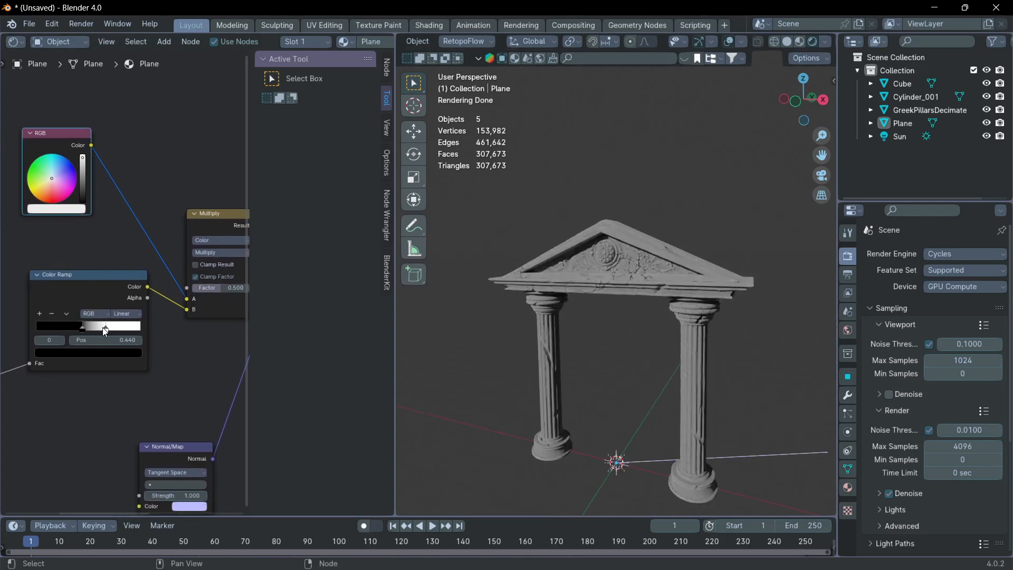
pyautogui.press('g')
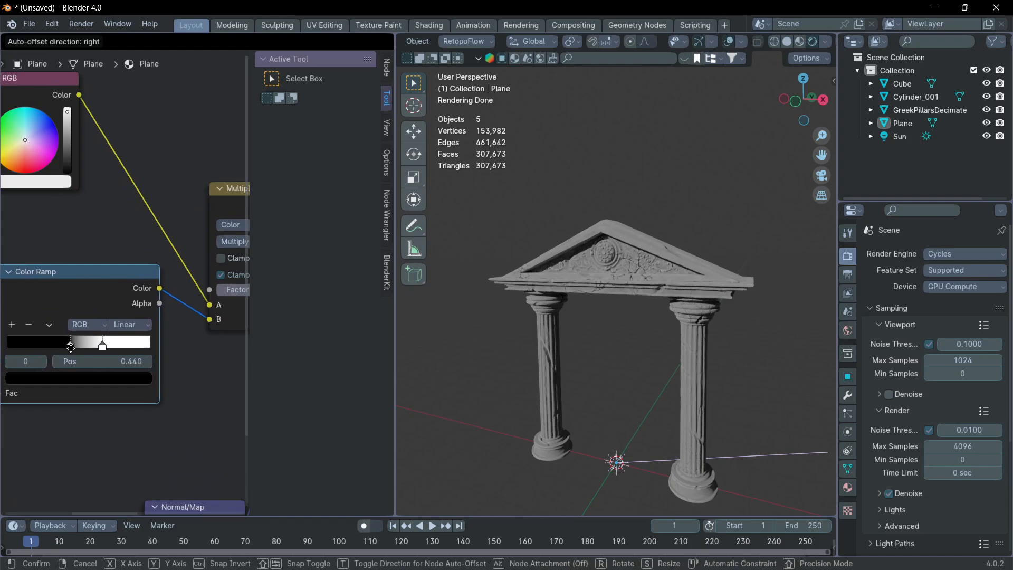
pyautogui.click(83, 347)
pyautogui.moveTo(82, 347); pyautogui.dragTo(88, 348)
pyautogui.moveTo(111, 349); pyautogui.dragTo(89, 352)
pyautogui.click(86, 344)
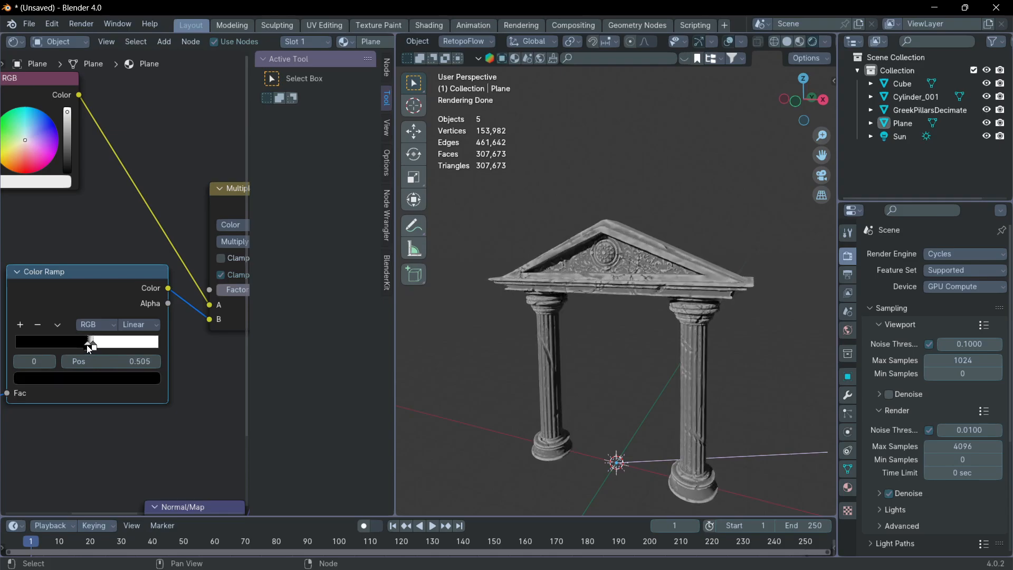
pyautogui.moveTo(243, 285); pyautogui.dragTo(160, 308, button='middle')
pyautogui.moveTo(173, 311)
pyautogui.mouseDown()
pyautogui.moveTo(192, 311)
pyautogui.moveTo(165, 312)
pyautogui.mouseUp()
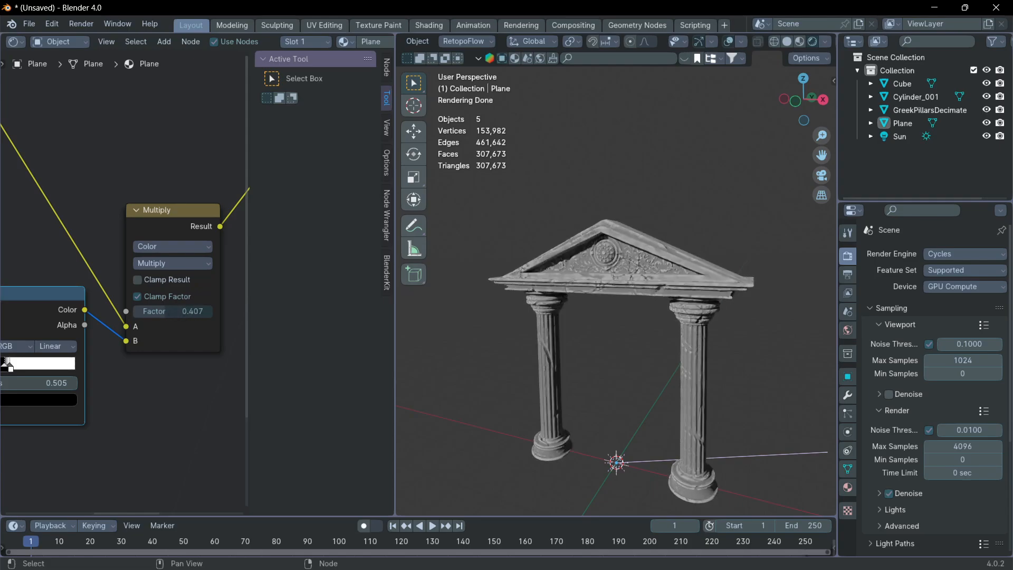
# Set the Color Ramp's black stop to 0.480 while previewing the ramp on the temple, and restore the shaded material output
pyautogui.moveTo(42, 335); pyautogui.dragTo(128, 315, button='middle')
pyautogui.scroll(4, 121, 302)
pyautogui.moveTo(68, 300); pyautogui.dragTo(83, 294, button='middle')
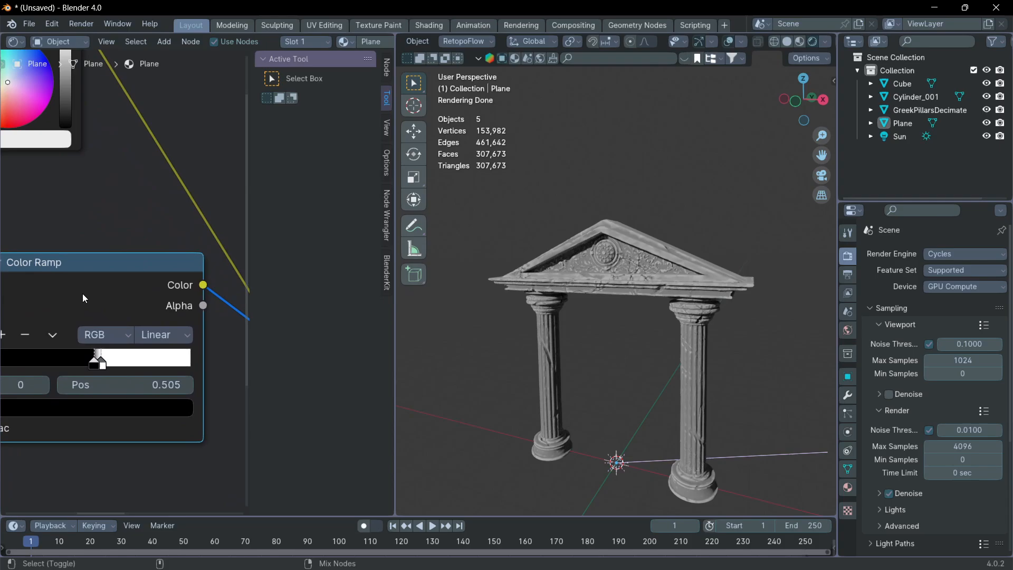
pyautogui.moveTo(111, 367); pyautogui.dragTo(168, 346, button='middle')
pyautogui.moveTo(150, 349)
pyautogui.mouseDown()
pyautogui.moveTo(159, 348)
pyautogui.moveTo(143, 341)
pyautogui.mouseUp()
pyautogui.scroll(-8, 198, 303)
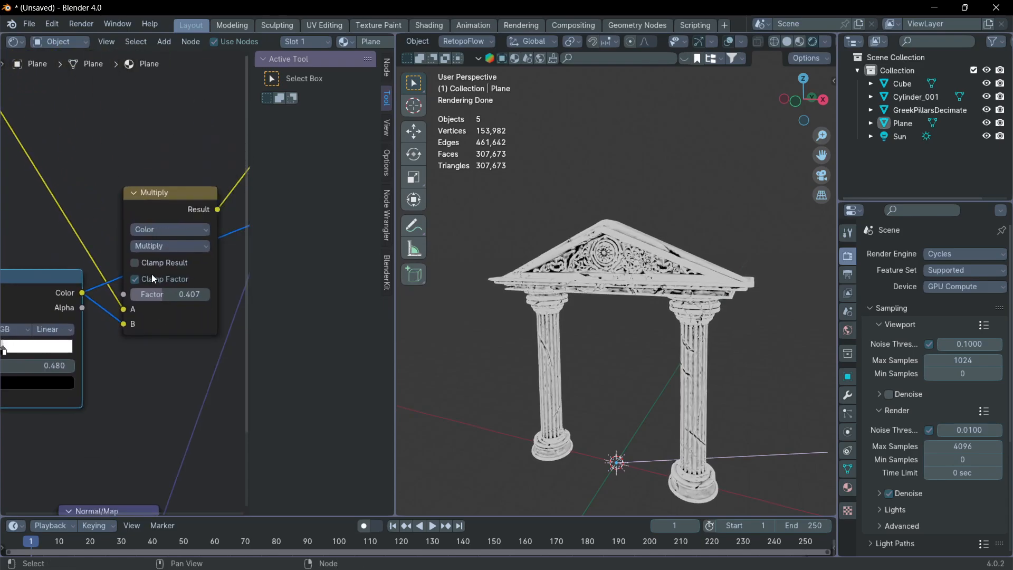
pyautogui.click(217, 210)
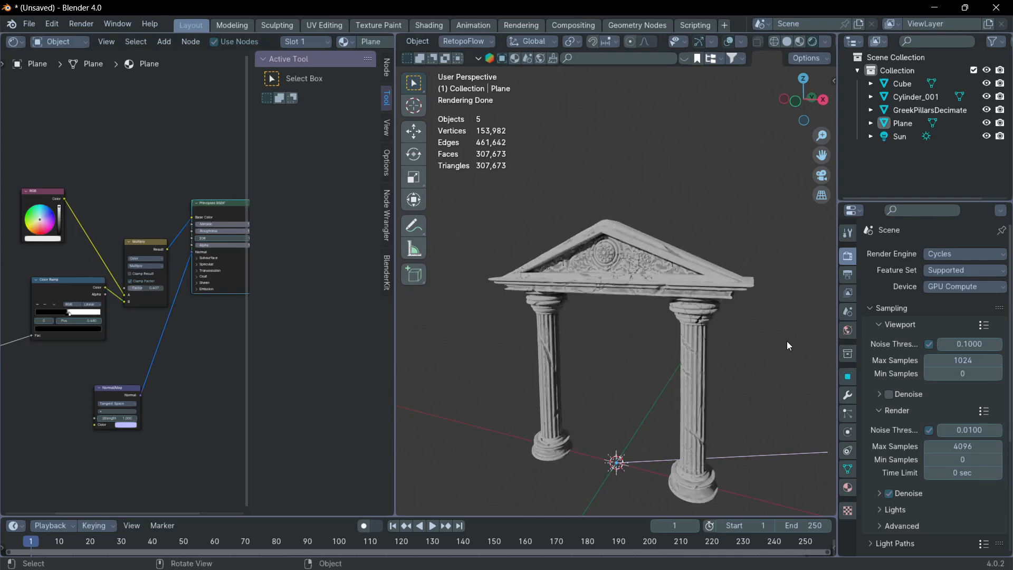
# Move the Principled BSDF and Material Output nodes away from the Multiply node to make room between them
pyautogui.scroll(4, 666, 318)
pyautogui.scroll(-3, 620, 321)
pyautogui.scroll(1, 623, 319)
pyautogui.scroll(-2, 180, 269)
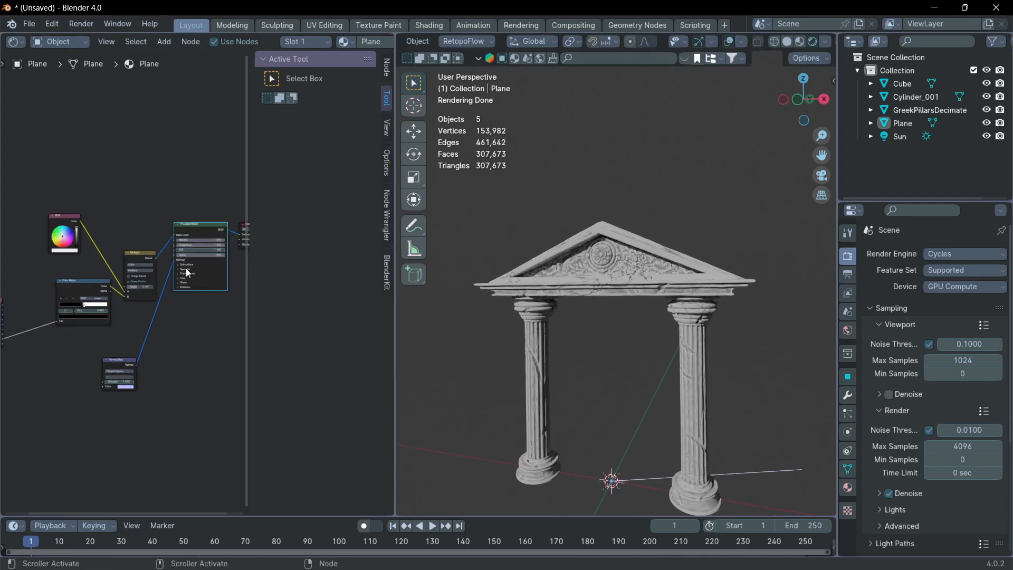
pyautogui.hscroll(5, 68, 245)
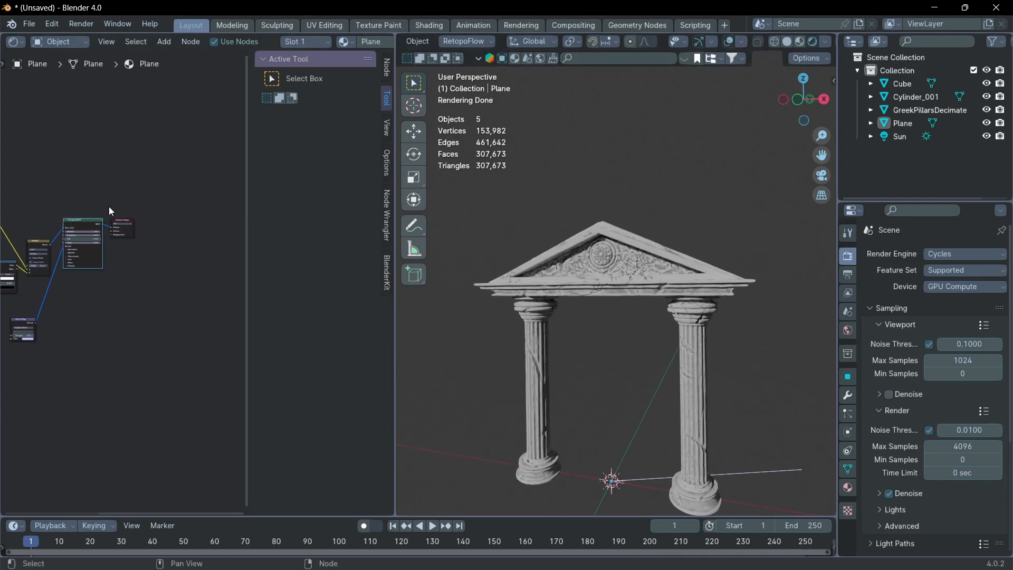
pyautogui.moveTo(84, 223); pyautogui.dragTo(165, 226)
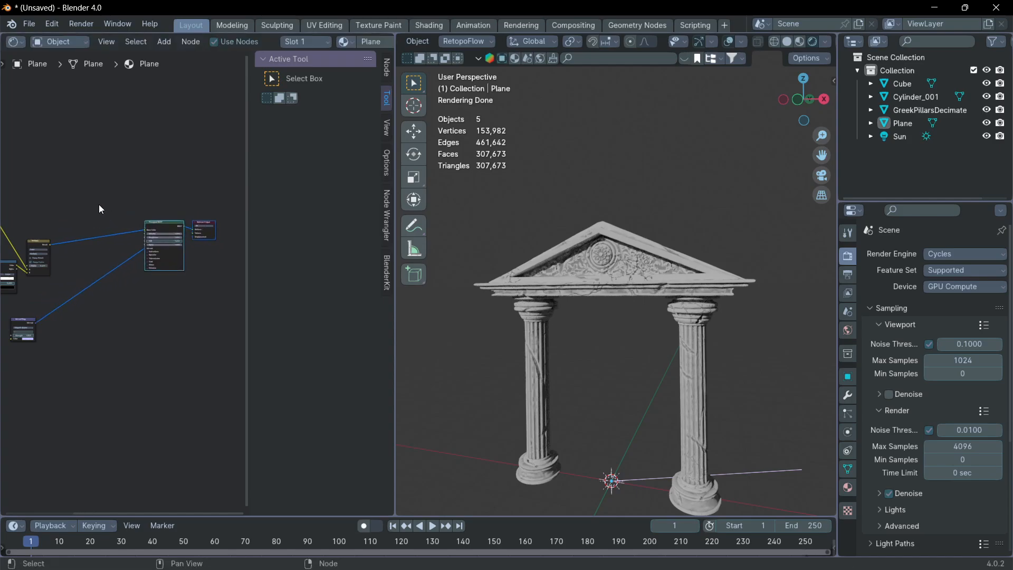
pyautogui.click(99, 204)
# Add an Ambient Occlusion node and place it above the RGB and Multiply nodes
pyautogui.keyDown('shift'); pyautogui.moveTo(112, 214); pyautogui.dragTo(179, 261, button='middle'); pyautogui.keyUp('shift')
pyautogui.hotkey('shift', 'a')
pyautogui.write('ambi')
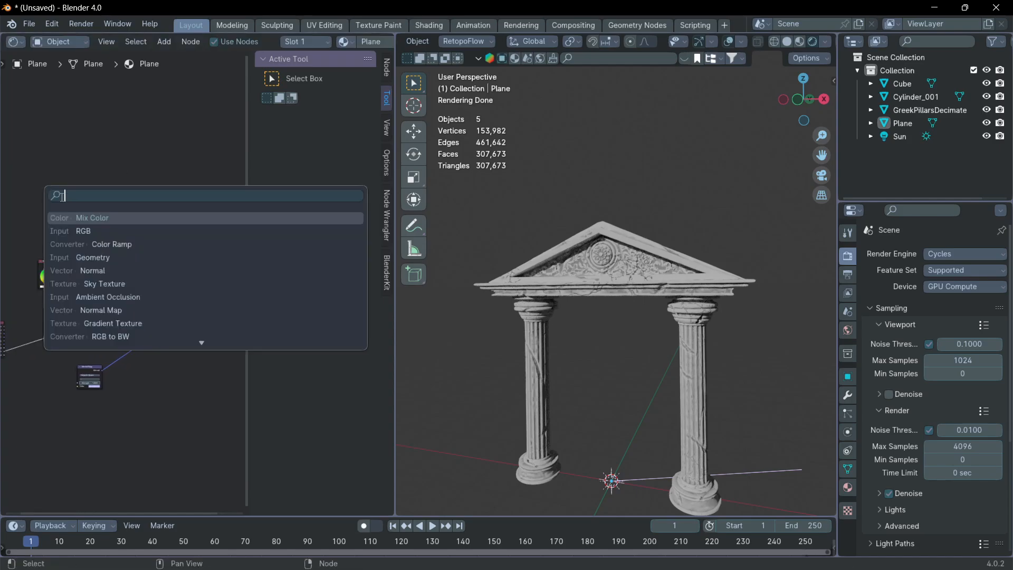
pyautogui.click(119, 218)
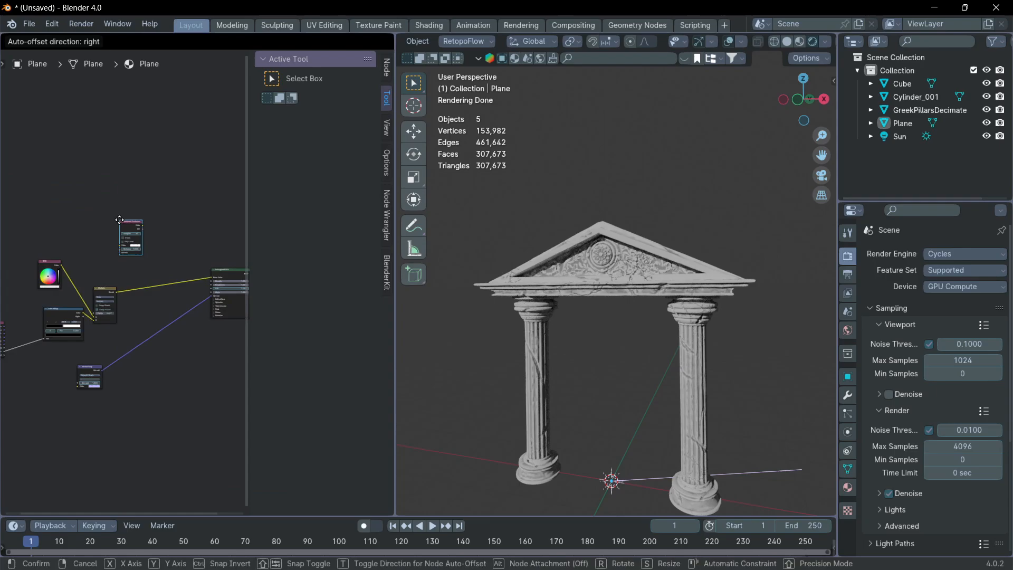
pyautogui.click(84, 201)
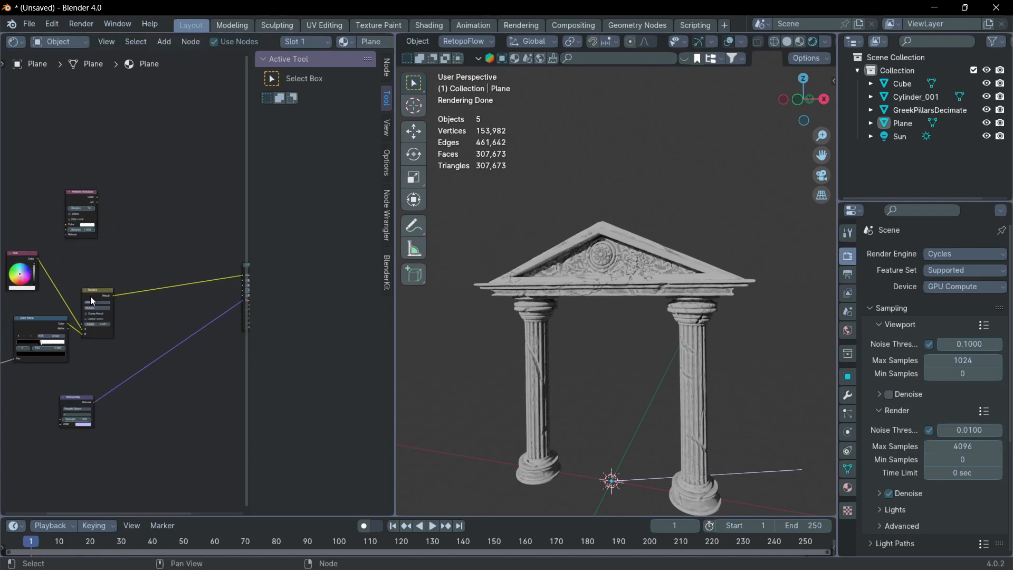
# Duplicate the Multiply node and insert the copy on the link between the first Multiply and the Base Color
pyautogui.click(90, 295)
pyautogui.hotkey('shift', 'd')
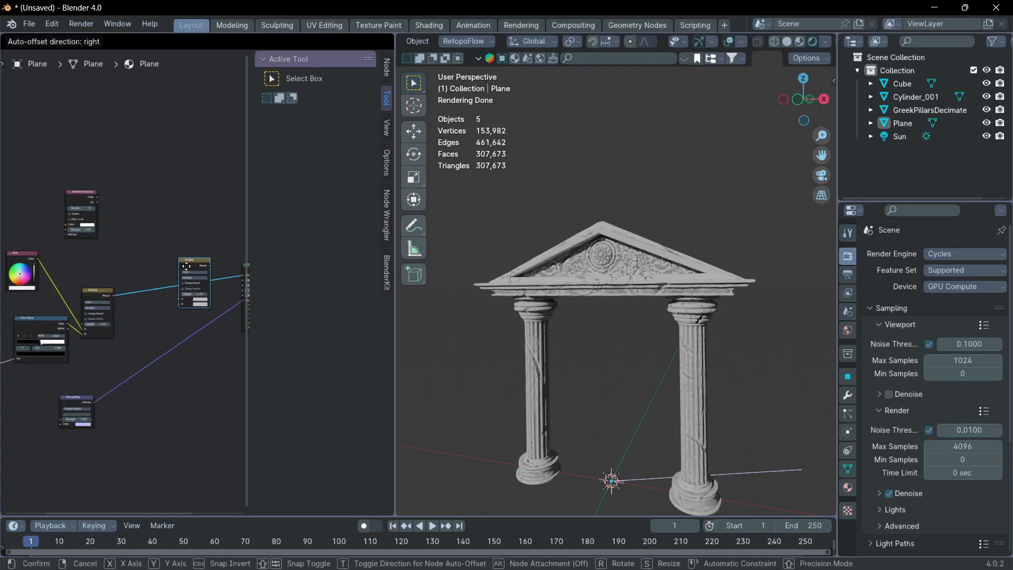
pyautogui.click(182, 271)
# Duplicate the Color Ramp beside Ambient Occlusion, drive its Fac with the AO output, and link it to the second Multiply's B input
pyautogui.scroll(1, 94, 200)
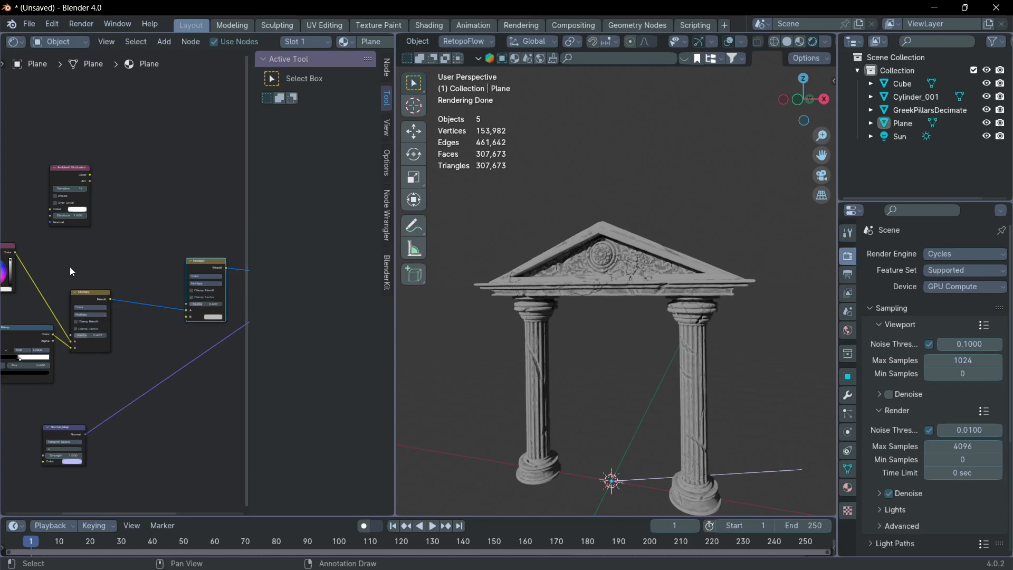
pyautogui.click(11, 331)
pyautogui.hotkey('shift', 'd')
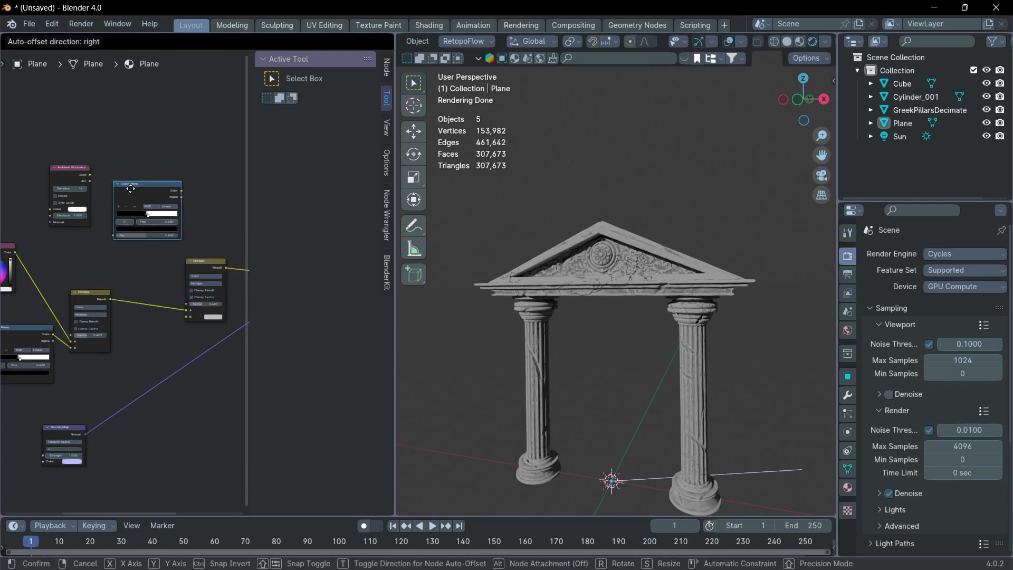
pyautogui.click(100, 172)
pyautogui.moveTo(90, 181); pyautogui.dragTo(99, 234)
pyautogui.moveTo(165, 189); pyautogui.dragTo(186, 318)
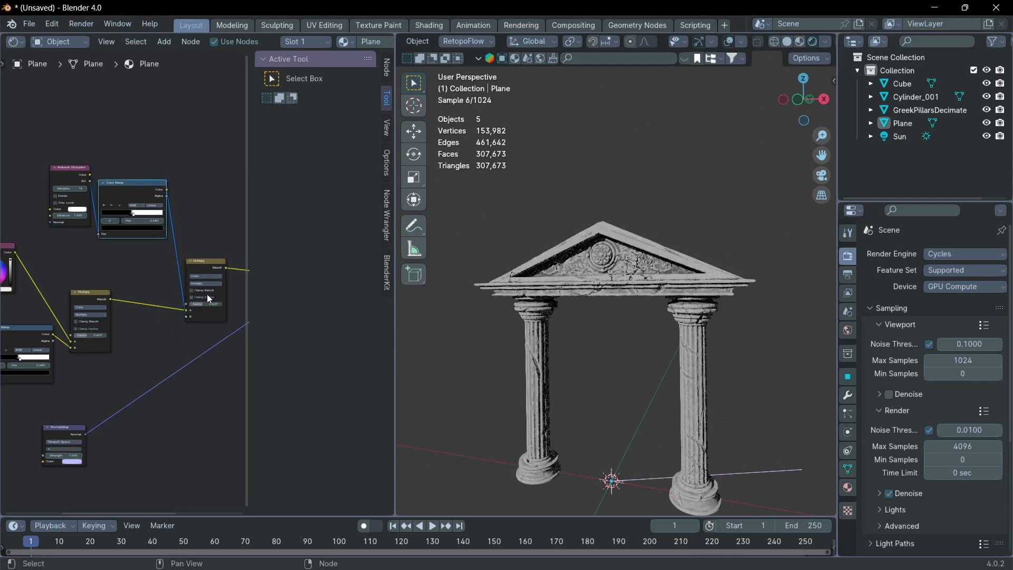
# Move the active stop of the Ambient Occlusion Color Ramp slightly toward the start of its gradient
pyautogui.scroll(1, 150, 235)
pyautogui.scroll(3, 138, 167)
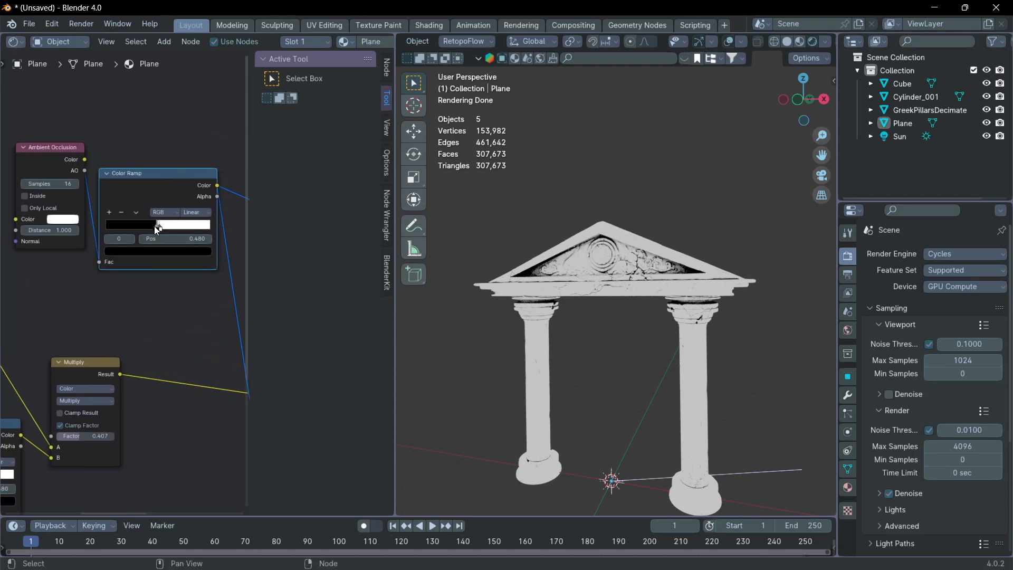
pyautogui.moveTo(158, 229); pyautogui.dragTo(150, 227)
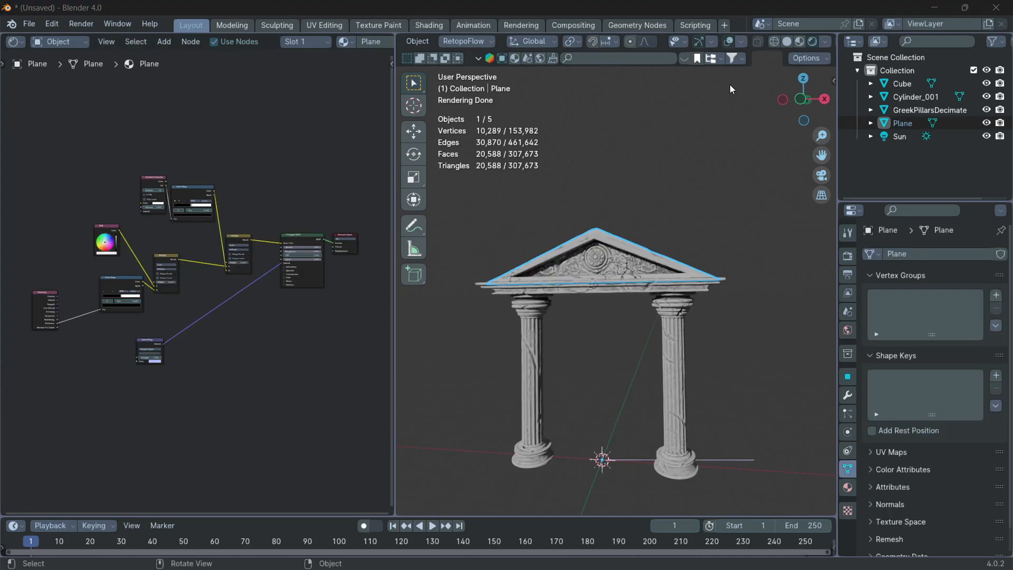
# Select the Sun light and set its angle to 27.7° to soften the shadows on the temple
pyautogui.scroll(3, 635, 274)
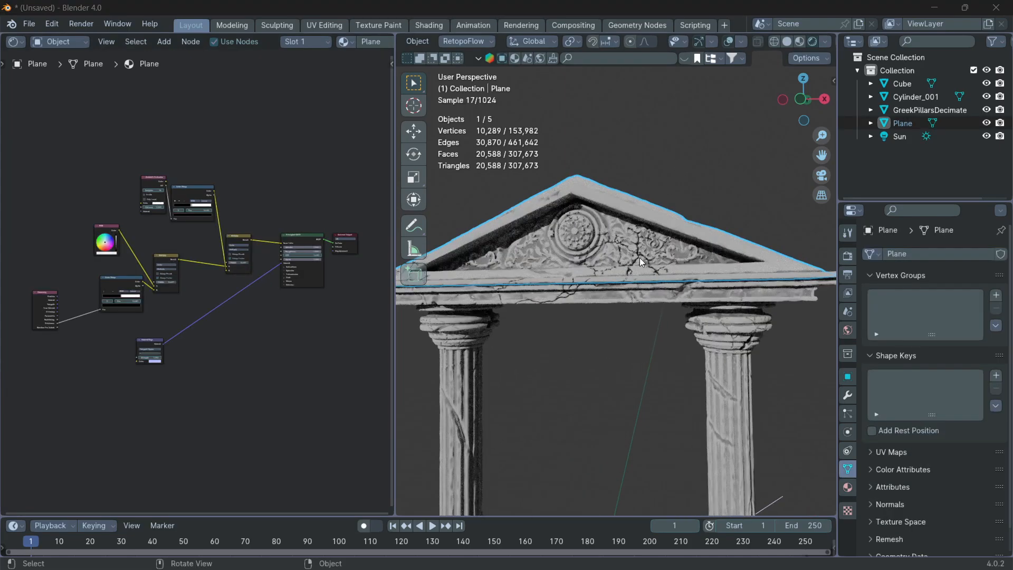
pyautogui.moveTo(669, 279); pyautogui.dragTo(676, 299, button='middle')
pyautogui.scroll(-4, 676, 299)
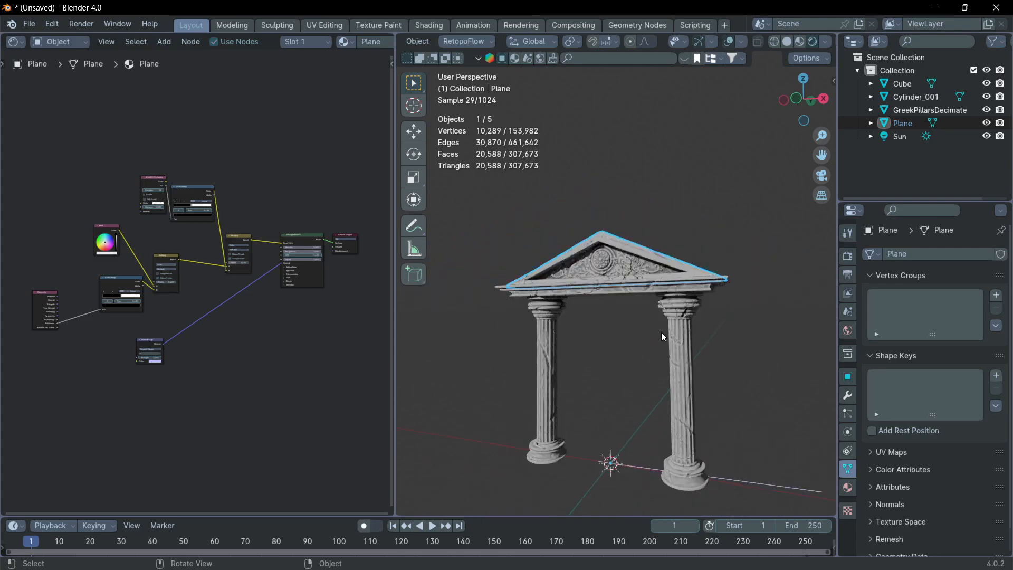
pyautogui.moveTo(629, 342); pyautogui.dragTo(637, 342, button='middle')
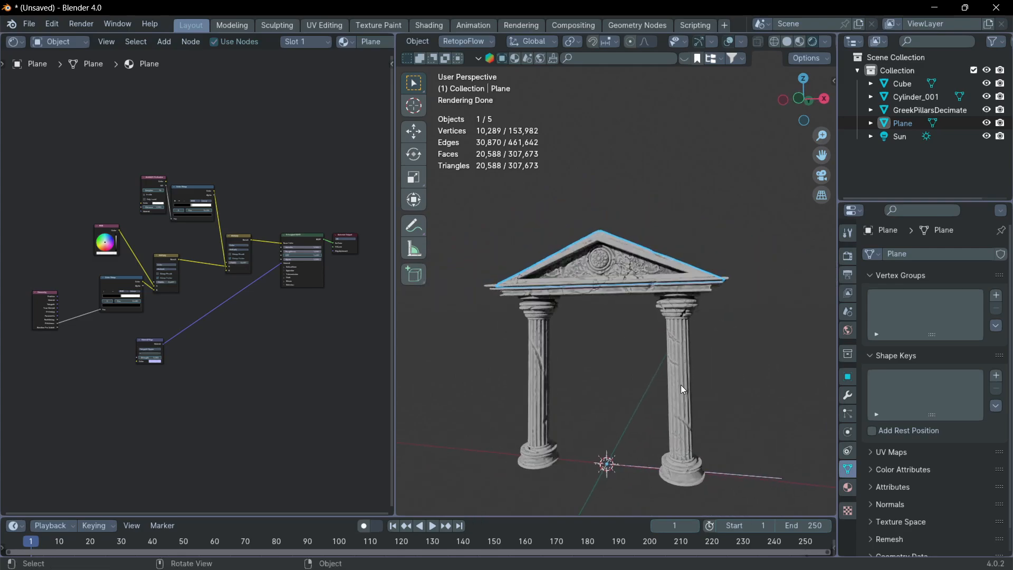
pyautogui.scroll(2, 604, 255)
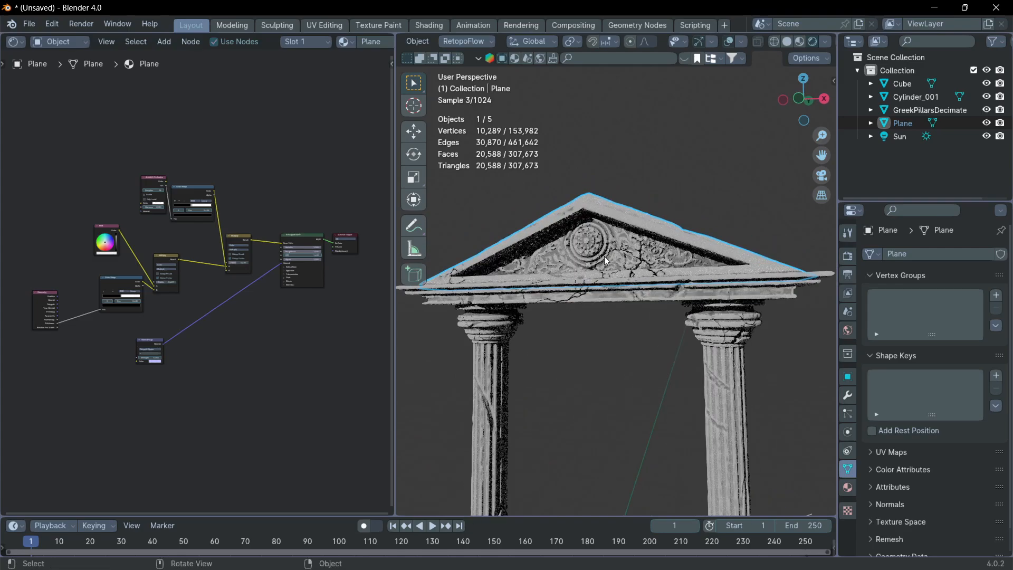
pyautogui.scroll(-1, 590, 251)
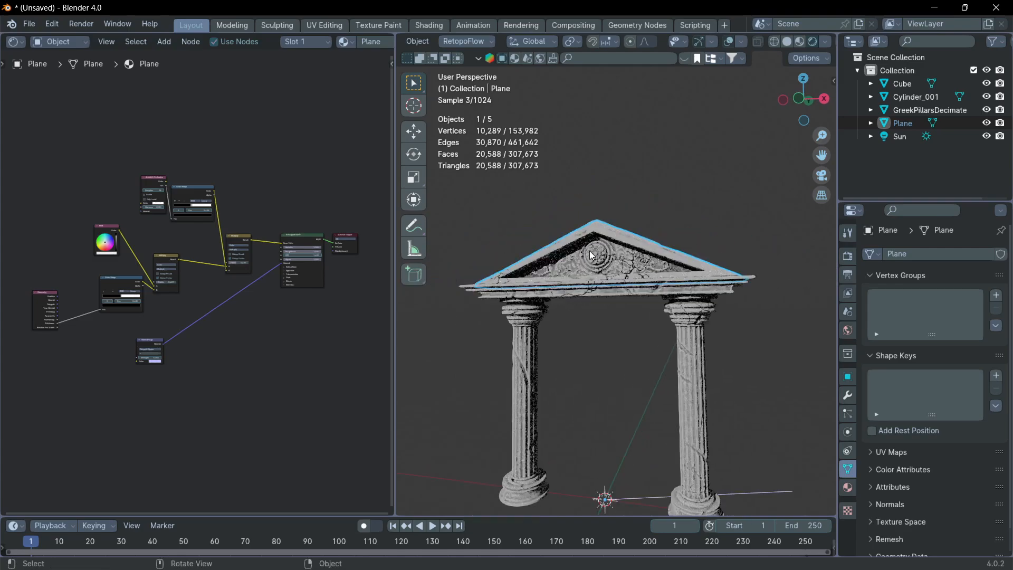
pyautogui.click(606, 499)
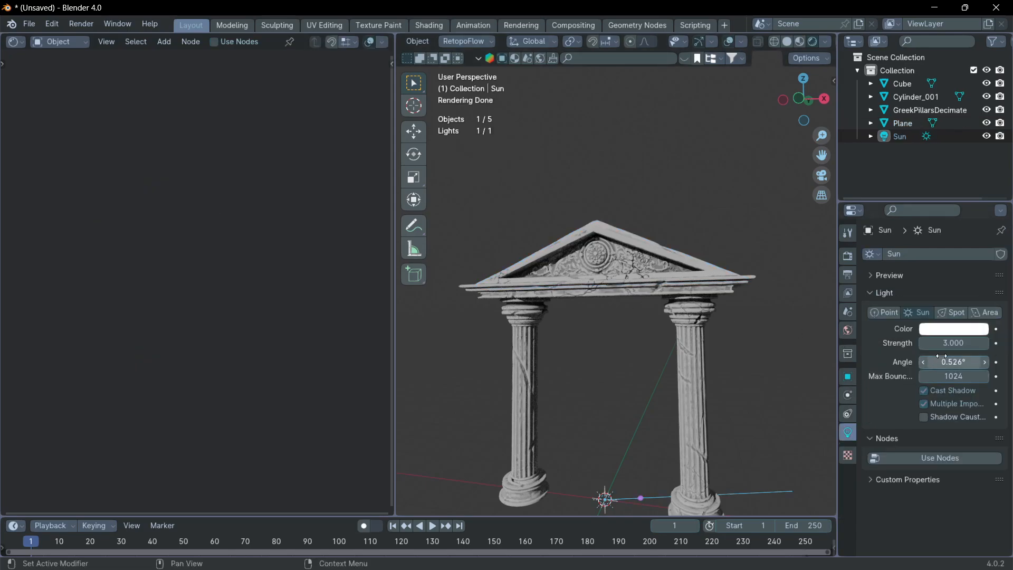
pyautogui.moveTo(940, 362); pyautogui.dragTo(1007, 362)
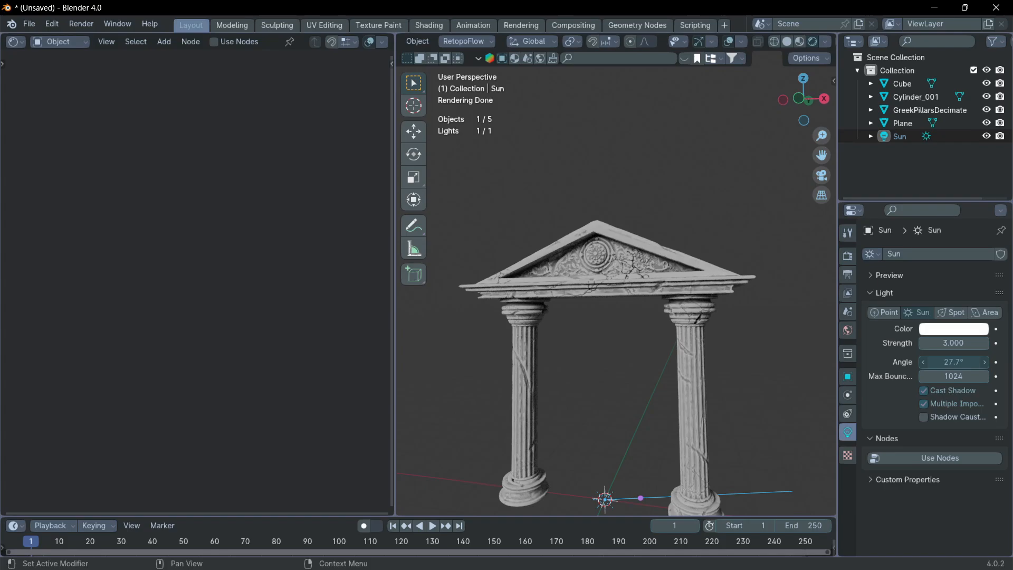
# Reselect the pediment and add the white marble albedo and roughness image textures near the RGB node
pyautogui.click(587, 262)
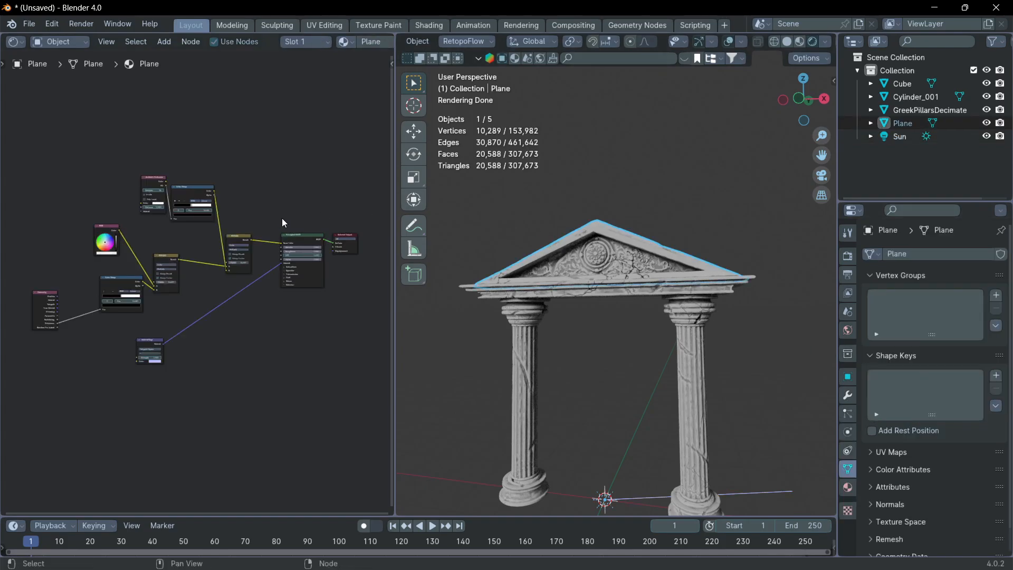
pyautogui.scroll(-2, 268, 207)
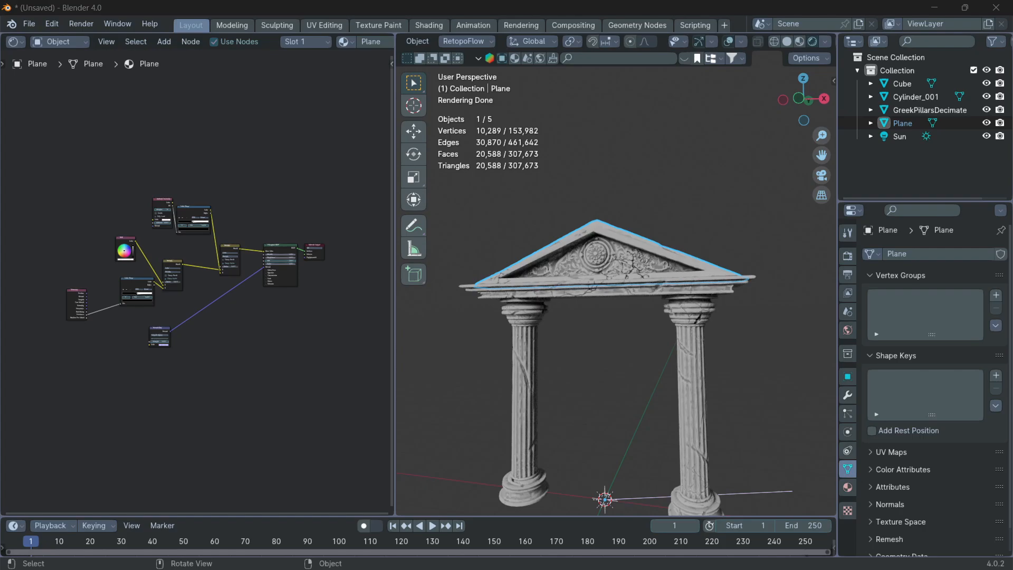
pyautogui.scroll(3, 109, 178)
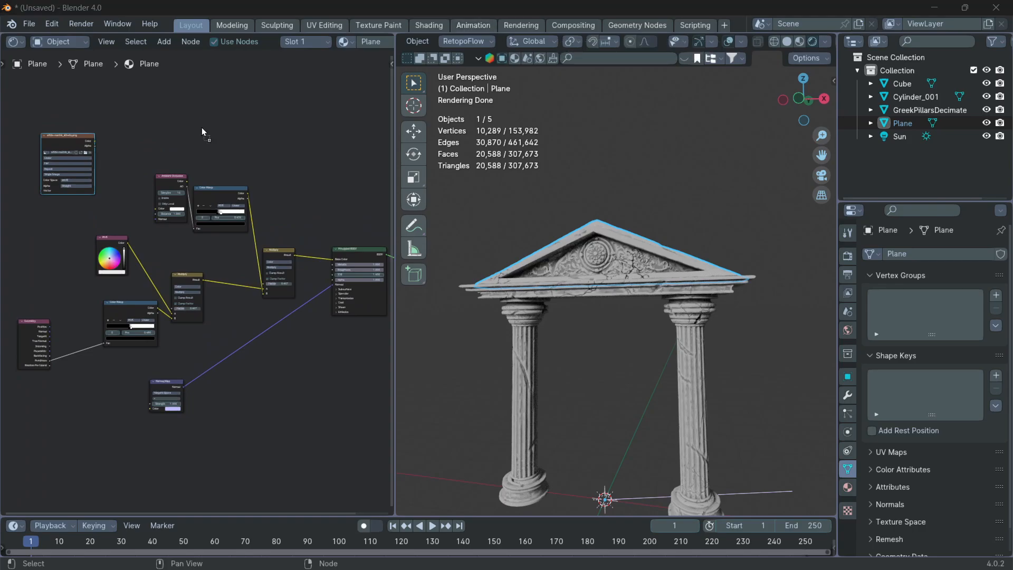
pyautogui.moveTo(28, 211); pyautogui.dragTo(20, 224)
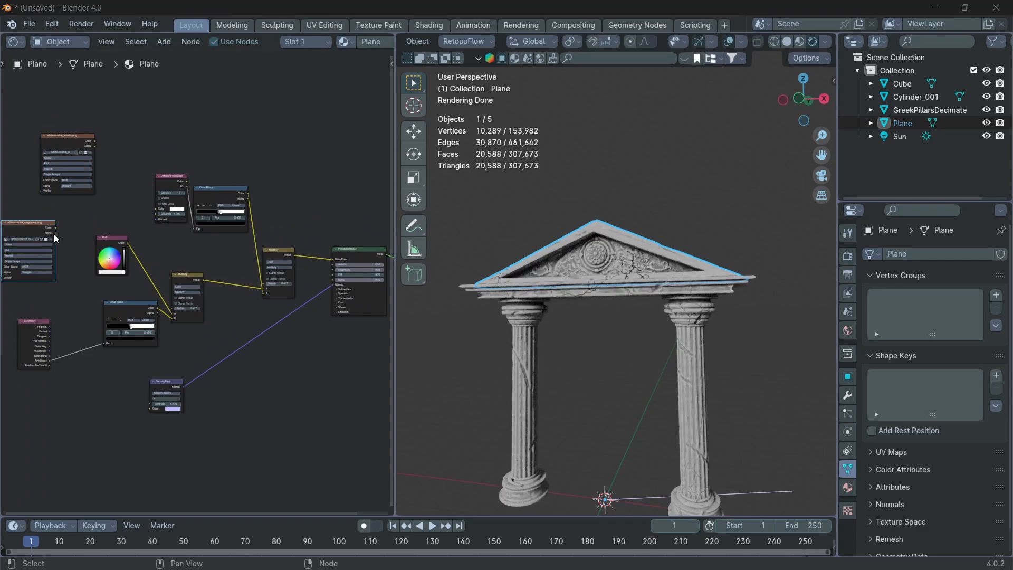
# Link the marble roughness texture's Color output to the Principled BSDF's Roughness input
pyautogui.scroll(3, 56, 232)
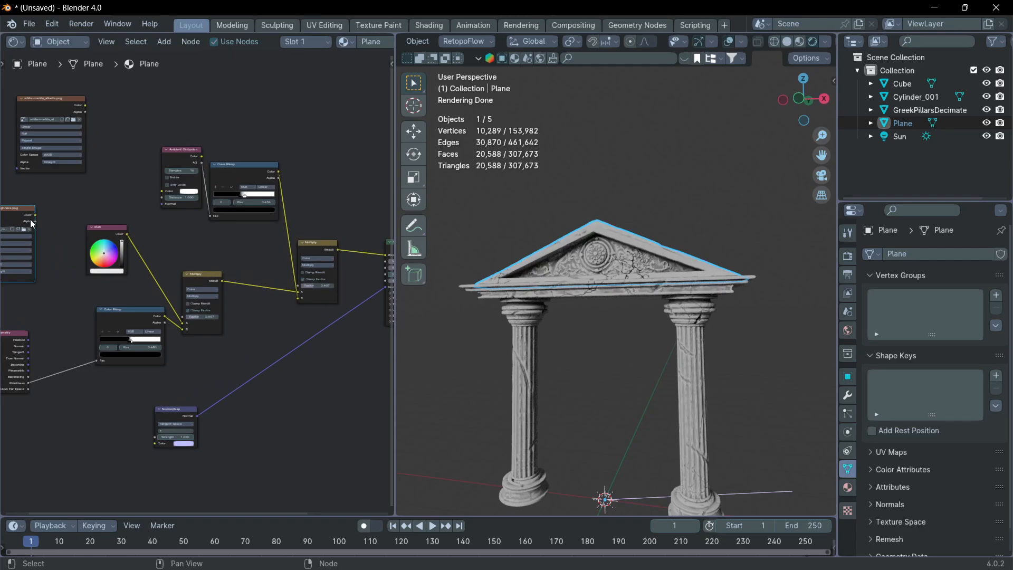
pyautogui.moveTo(35, 214); pyautogui.dragTo(331, 268)
pyautogui.scroll(3, 617, 264)
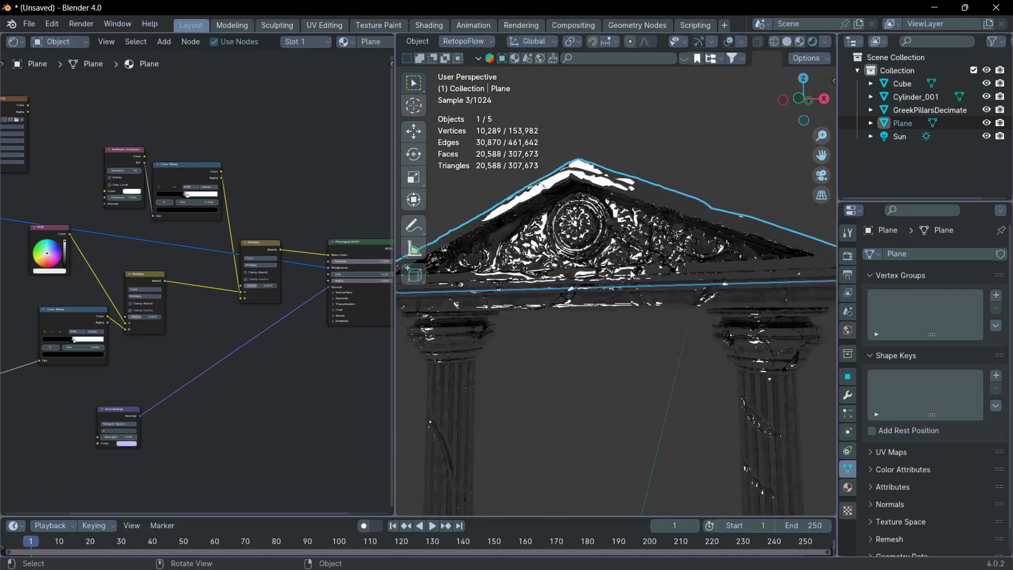
# Set the Principled BSDF's Metallic to 0 and inspect the pediment and columns from several angles
pyautogui.moveTo(392, 263); pyautogui.dragTo(317, 280, button='middle')
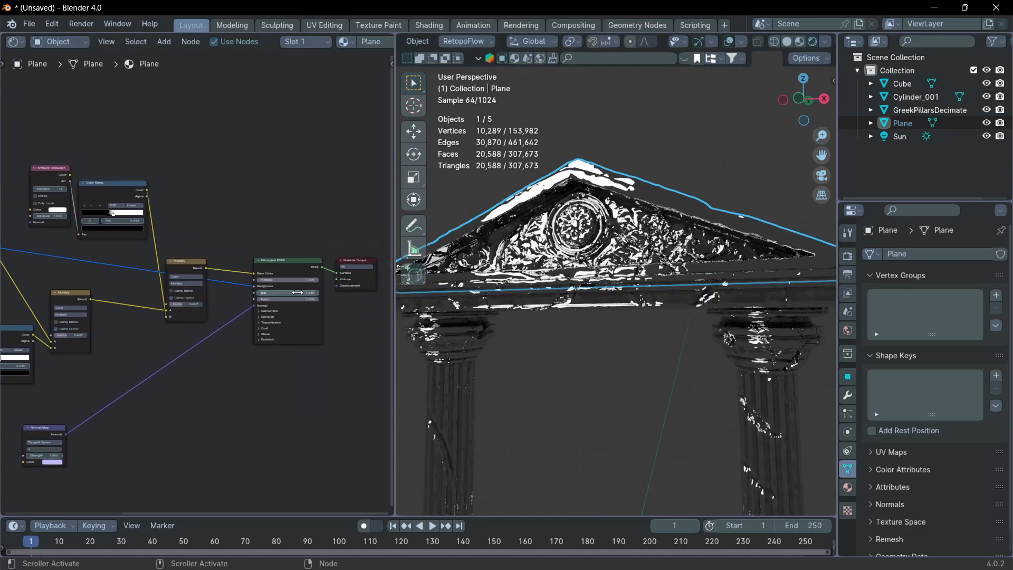
pyautogui.moveTo(317, 281); pyautogui.dragTo(274, 281)
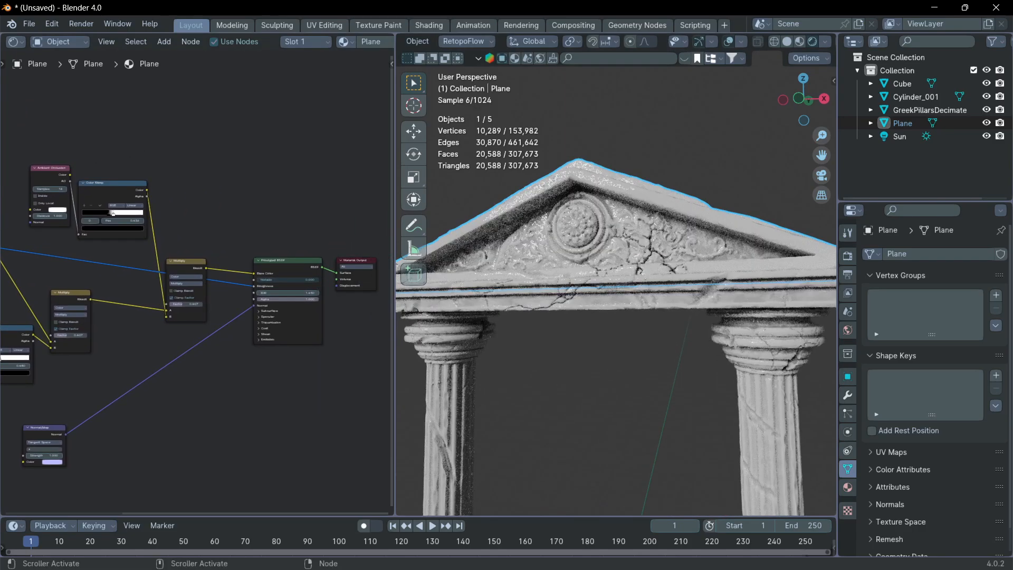
pyautogui.scroll(-2, 651, 337)
pyautogui.click(609, 337)
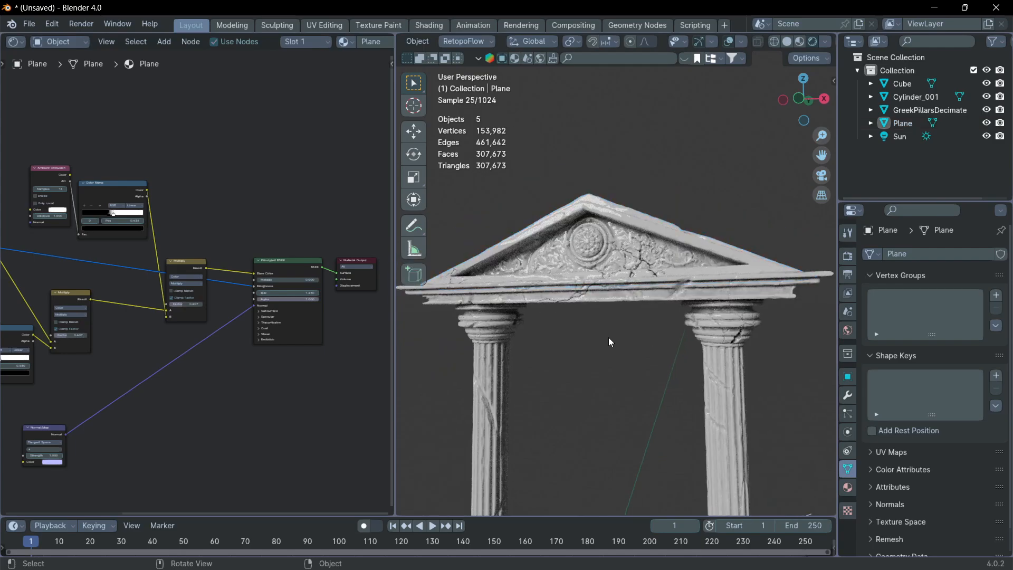
pyautogui.scroll(-3, 613, 357)
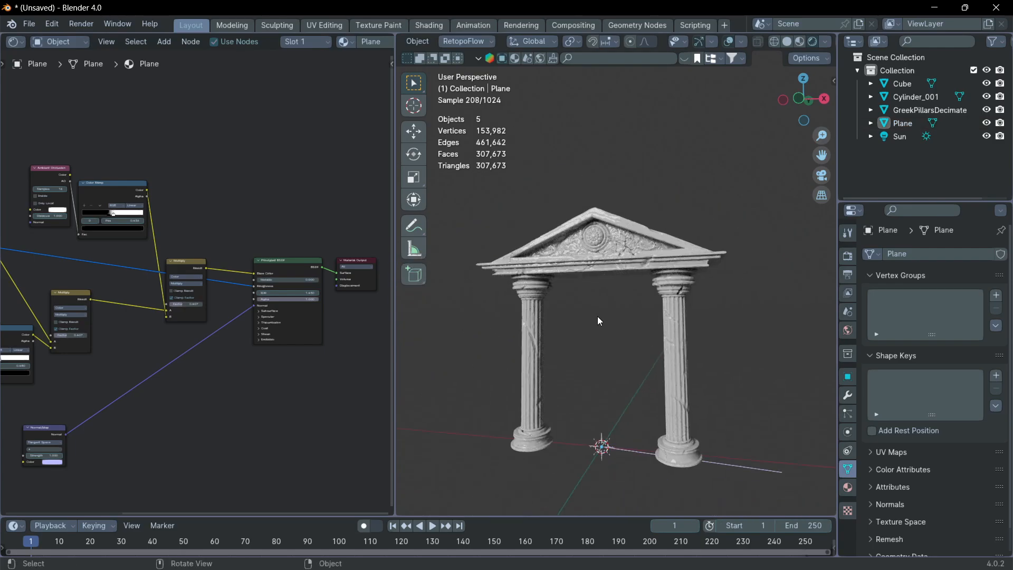
pyautogui.moveTo(598, 316); pyautogui.dragTo(657, 296, button='middle')
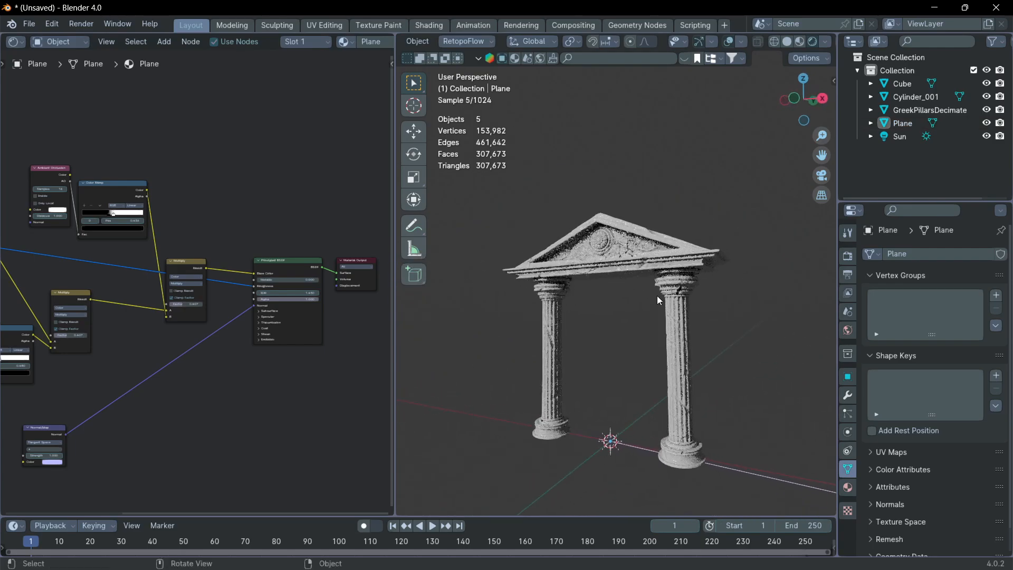
pyautogui.scroll(5, 651, 271)
pyautogui.moveTo(701, 261); pyautogui.dragTo(590, 258, button='middle')
# Disconnect the Roughness input of the Principled BSDF and delete the marble roughness texture node
pyautogui.moveTo(251, 293); pyautogui.dragTo(287, 287, button='middle')
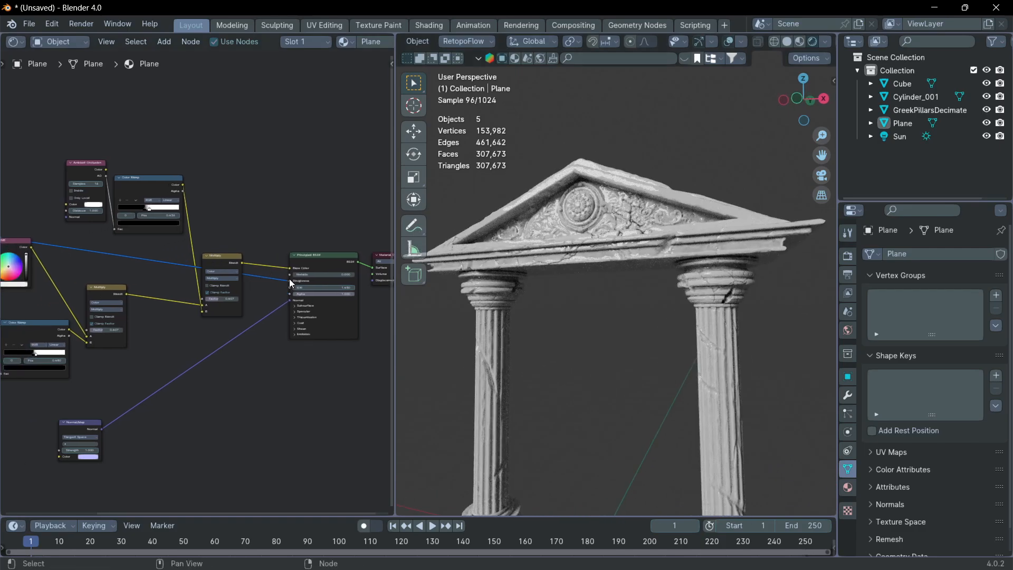
pyautogui.moveTo(290, 280); pyautogui.dragTo(242, 280)
pyautogui.moveTo(124, 270); pyautogui.dragTo(295, 257, button='middle')
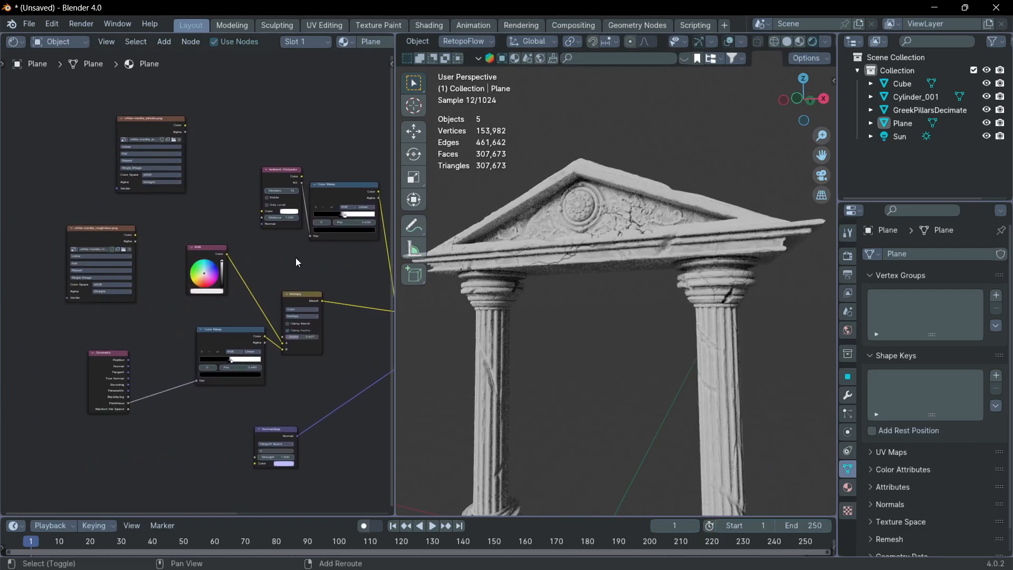
pyautogui.click(93, 233)
pyautogui.press('x')
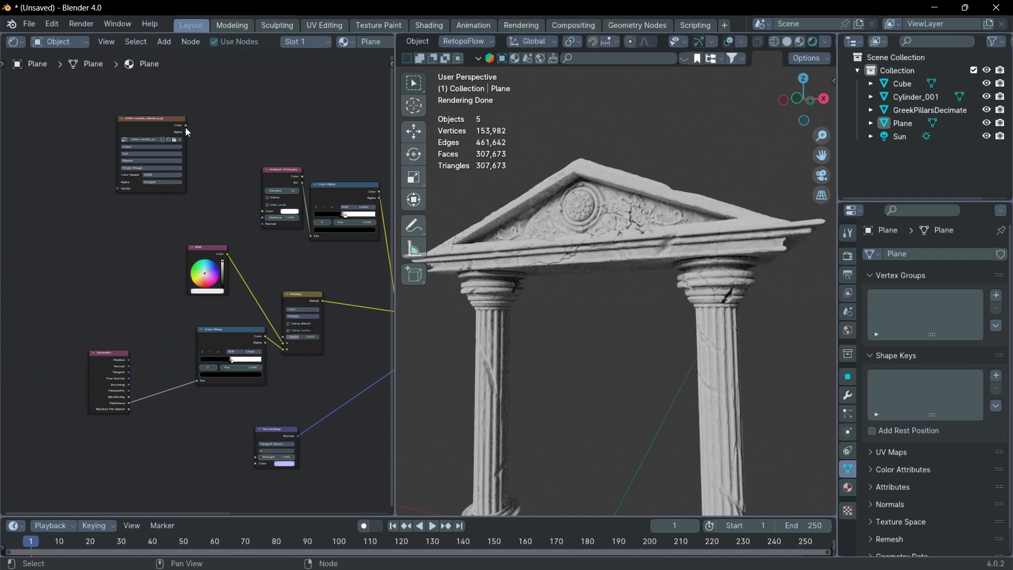
# Link white-marble_albedo.png to the first Multiply's A input in place of RGB, and give it Texture Coordinate and Mapping nodes
pyautogui.moveTo(186, 125); pyautogui.dragTo(263, 349)
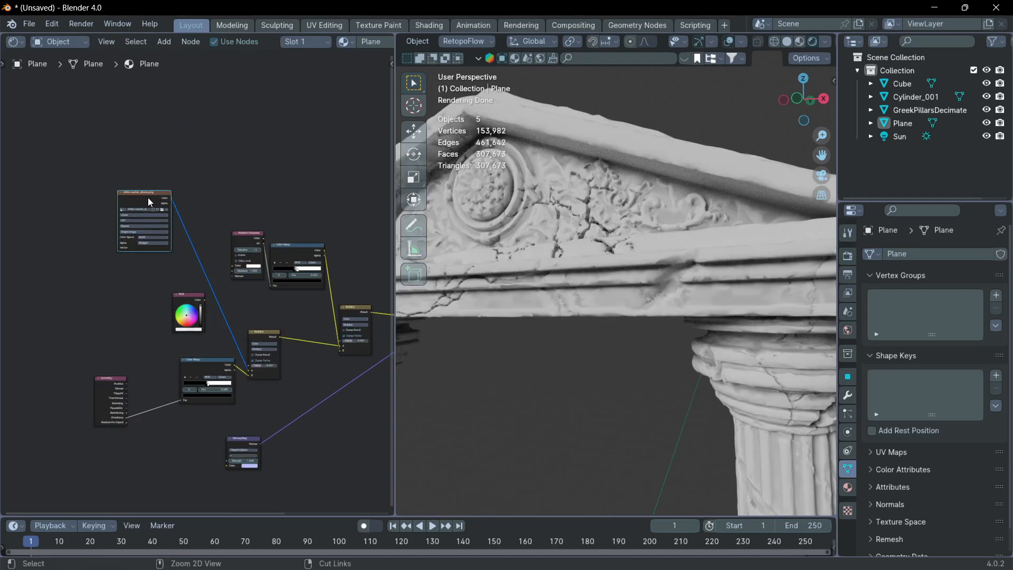
pyautogui.hotkey('ctrl', 't')
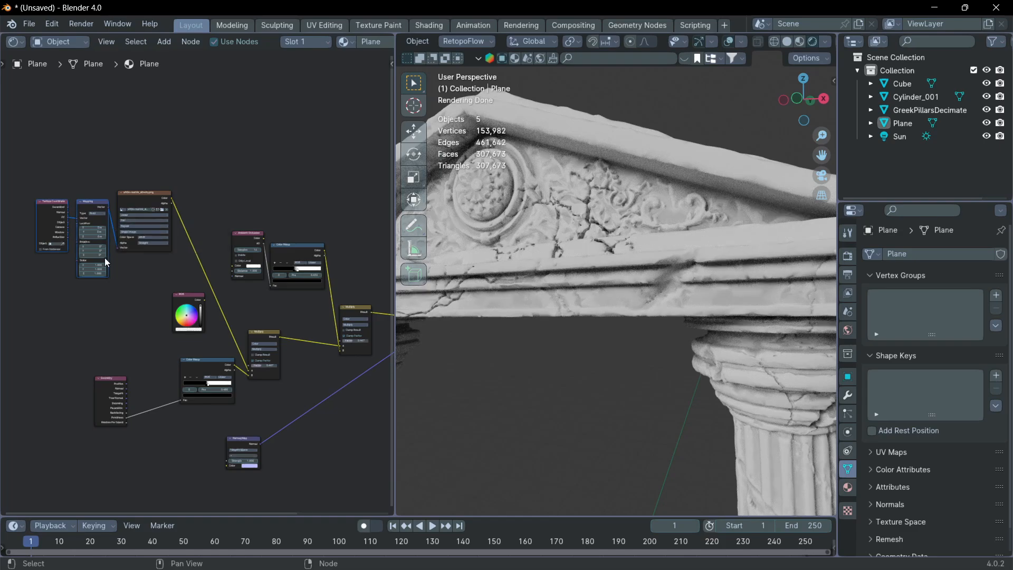
pyautogui.scroll(-2, 237, 223)
# Select all four temple meshes without the Sun and UV-unwrap all their faces with Cube Projection
pyautogui.click(566, 197)
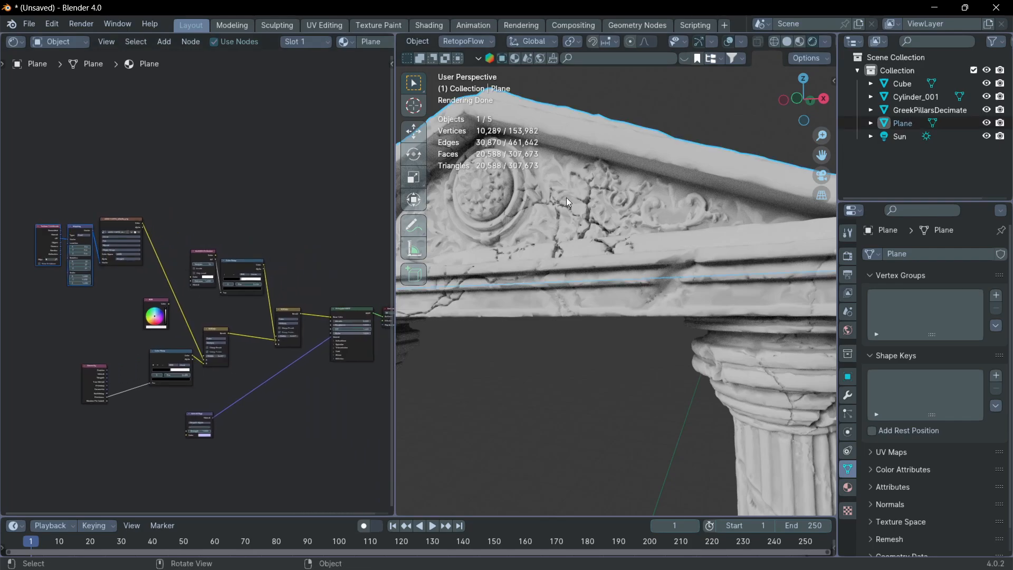
pyautogui.scroll(-6, 591, 207)
pyautogui.moveTo(625, 258); pyautogui.dragTo(689, 377, button='middle')
pyautogui.press('a')
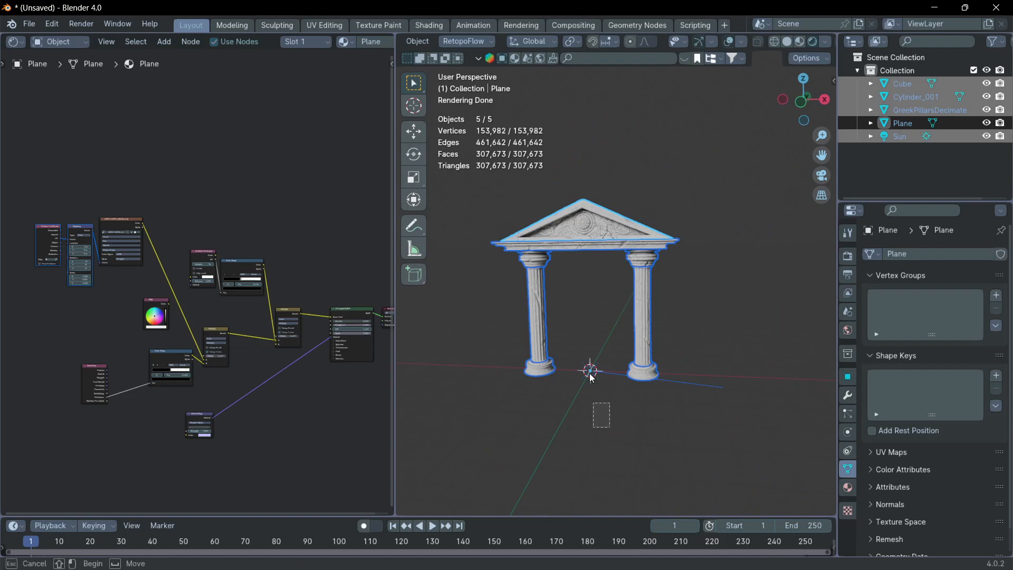
pyautogui.hotkey('alt', 'a')
pyautogui.press('a')
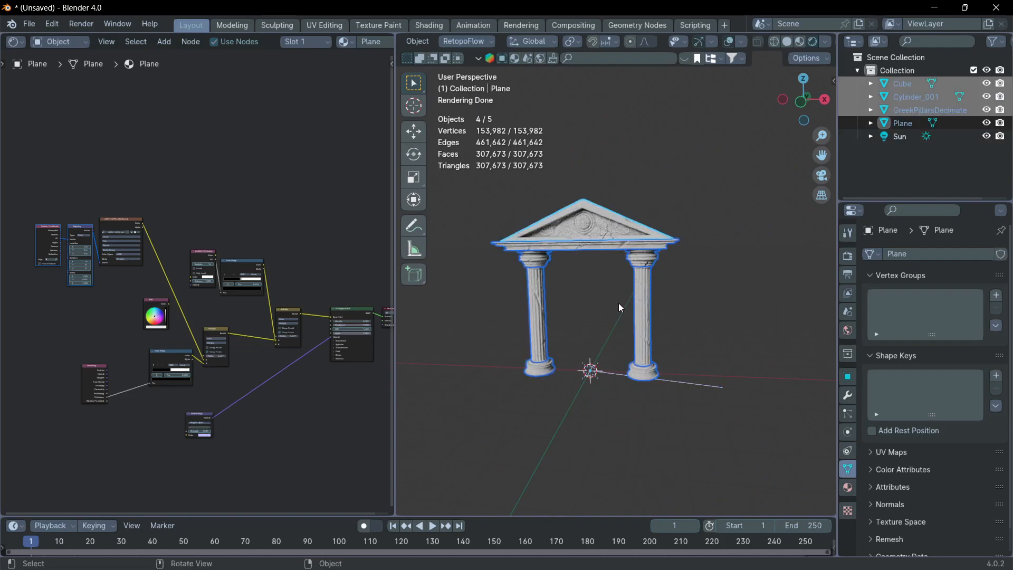
pyautogui.press('Tab')
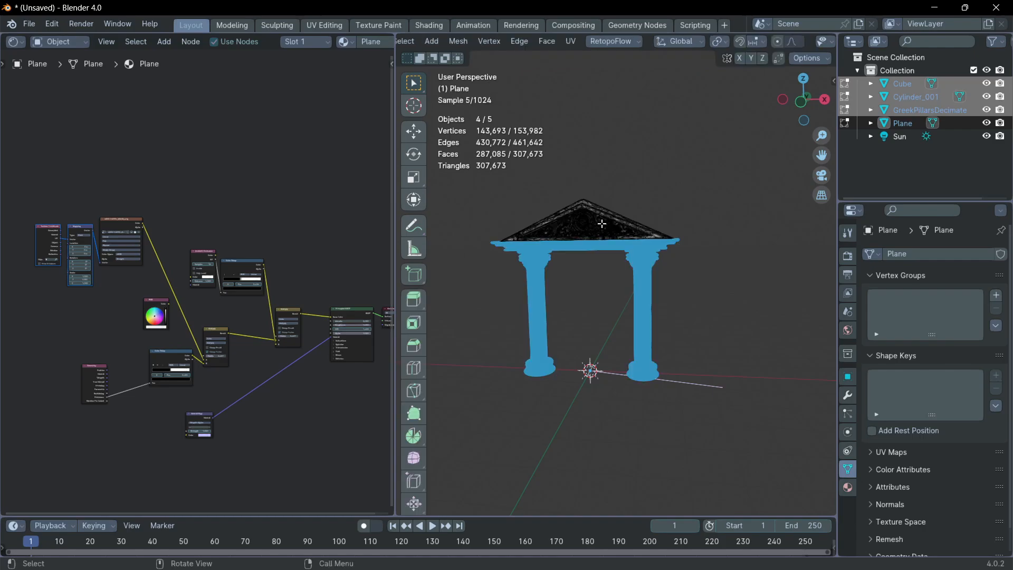
pyautogui.press('u')
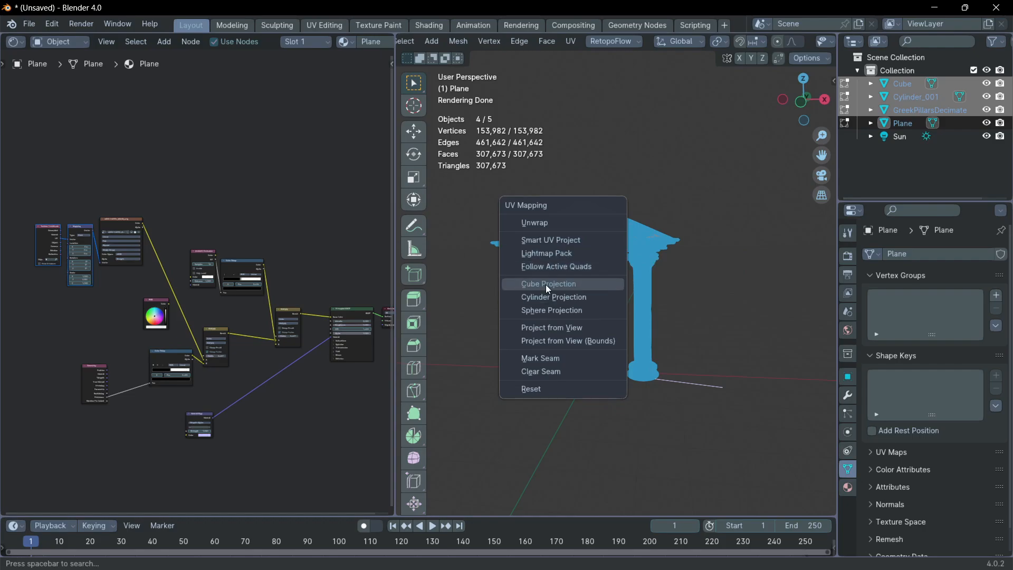
pyautogui.click(575, 288)
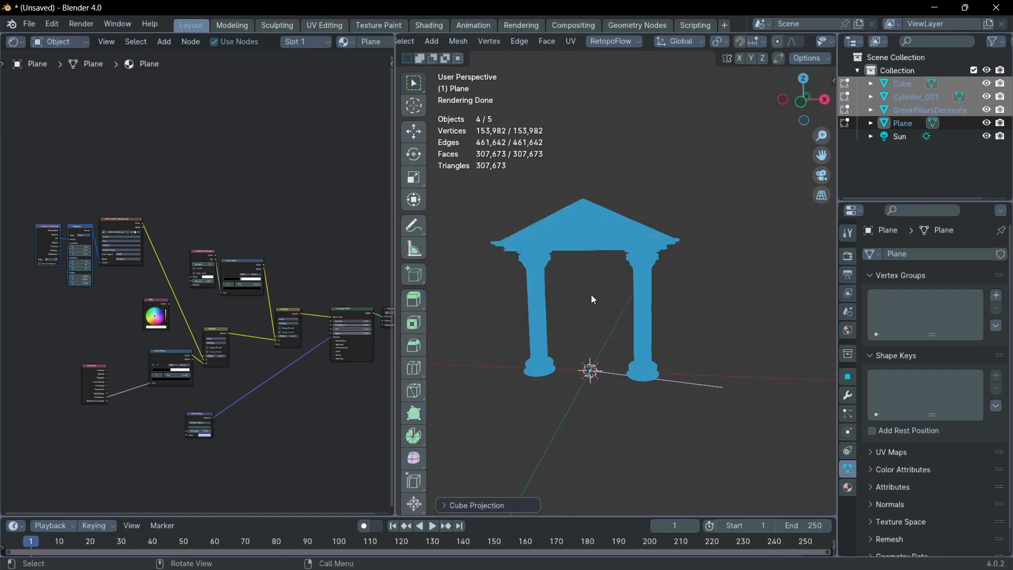
pyautogui.press('Tab')
# Set the Mapping node's Scale X and Y to 2 and inspect the marble texture on the pediment
pyautogui.scroll(5, 596, 264)
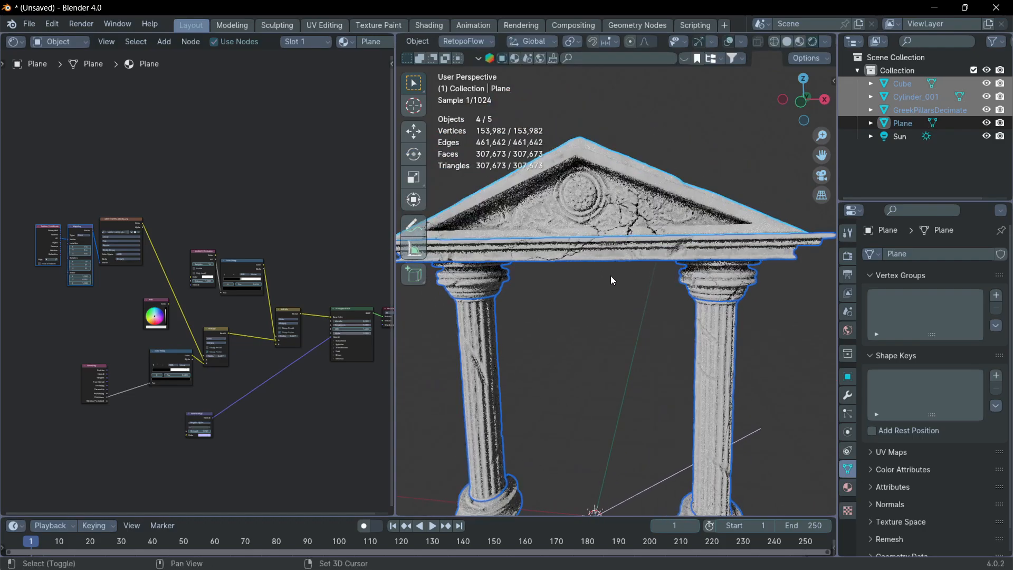
pyautogui.scroll(7, 227, 271)
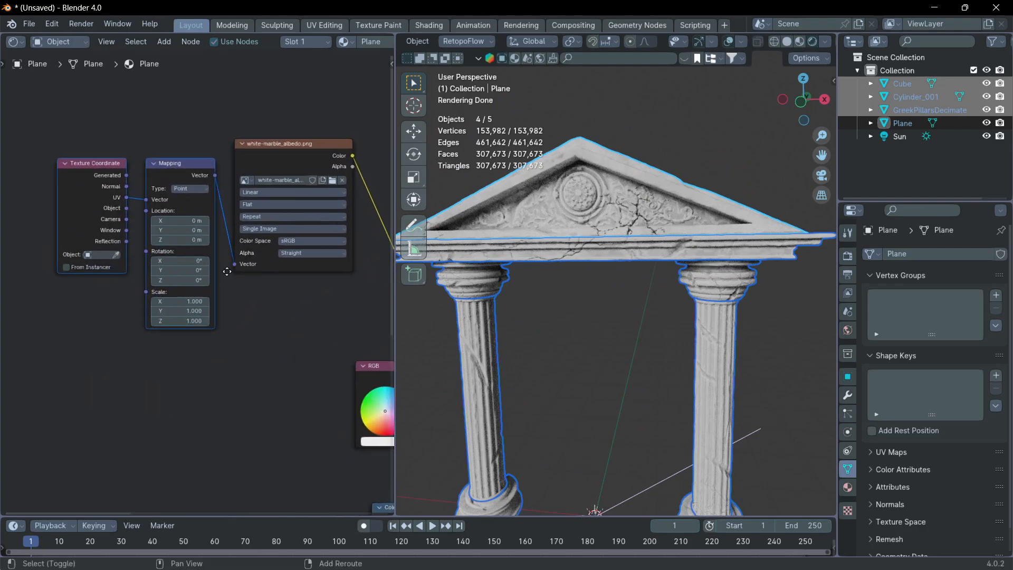
pyautogui.moveTo(227, 271); pyautogui.dragTo(200, 286, button='middle')
pyautogui.click(169, 315)
pyautogui.write('2')
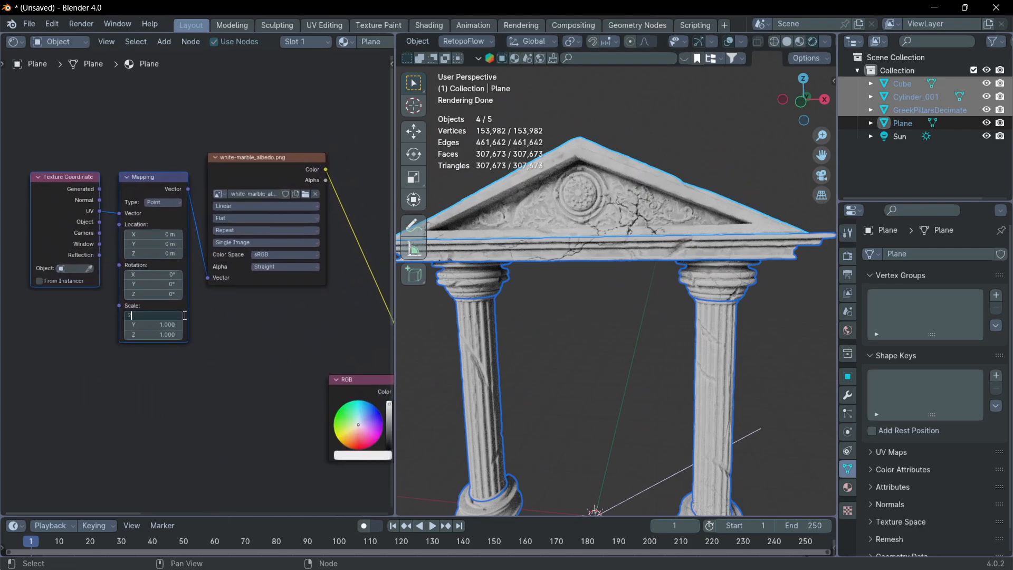
pyautogui.press('Return')
pyautogui.click(172, 325)
pyautogui.write('2')
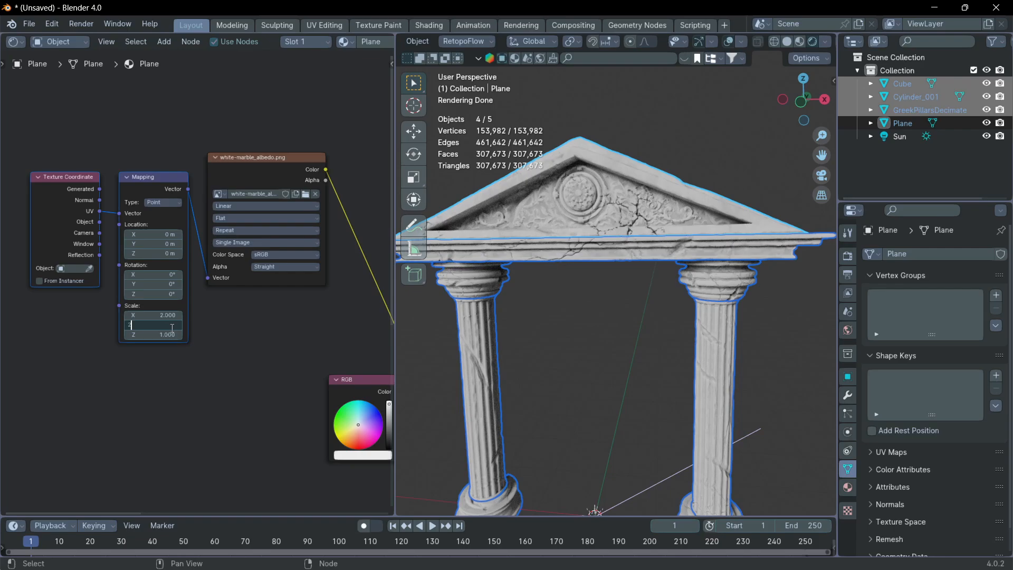
pyautogui.press('Return')
pyautogui.click(590, 327)
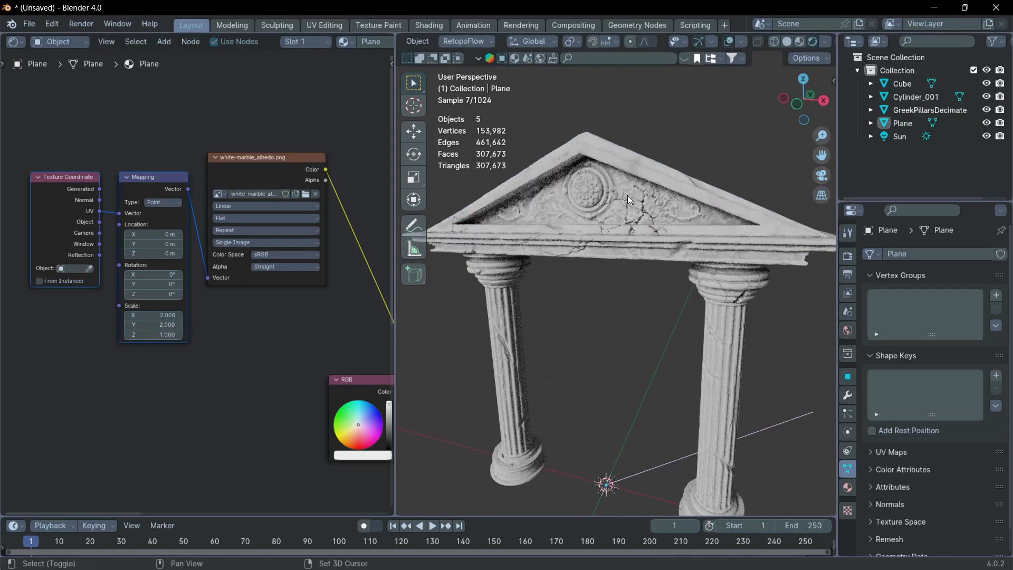
pyautogui.scroll(5, 628, 195)
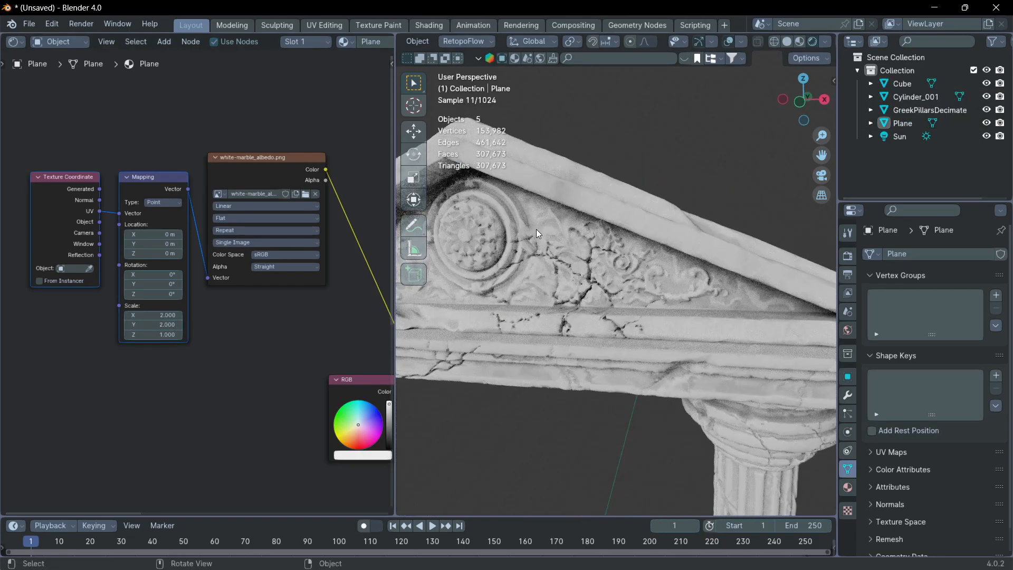
pyautogui.scroll(-4, 537, 232)
pyautogui.scroll(1, 560, 219)
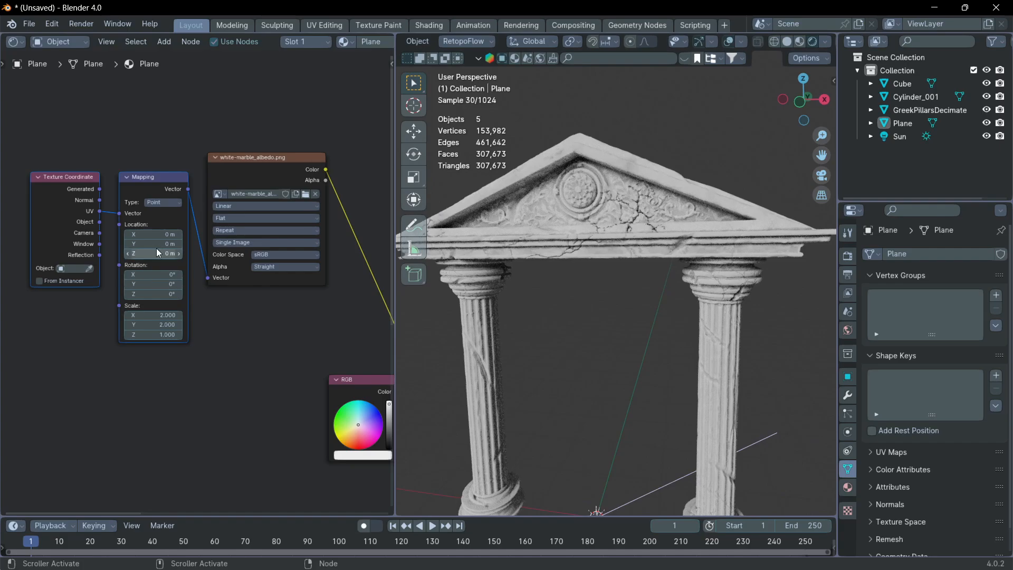
# Insert a Color Ramp between white-marble_albedo.png and the first Multiply, and shift its black stop to about 0.462
pyautogui.scroll(-4, 200, 288)
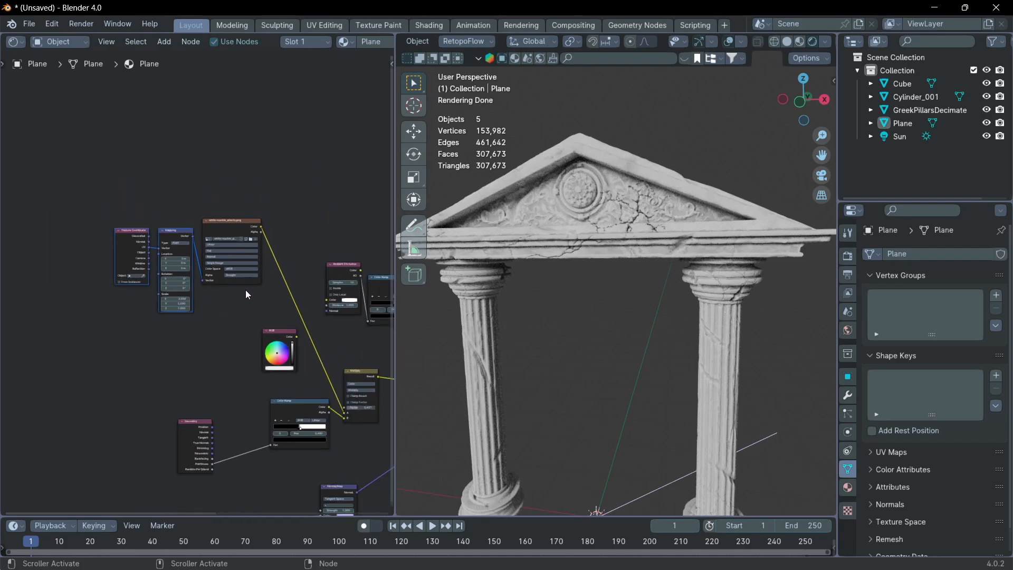
pyautogui.keyDown('shift'); pyautogui.moveTo(247, 294); pyautogui.dragTo(222, 296, button='middle'); pyautogui.keyUp('shift')
pyautogui.hotkey('shift', 'a')
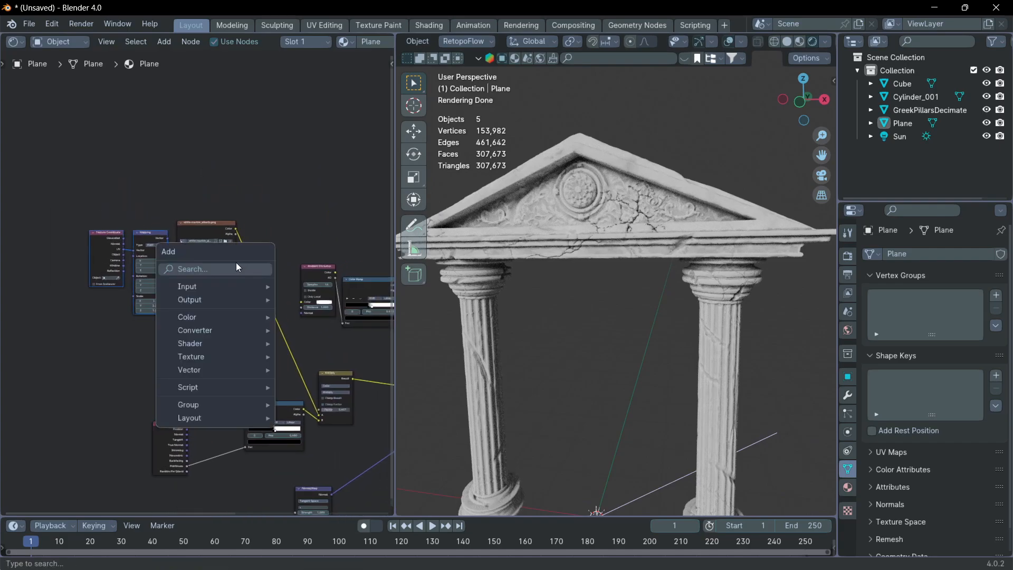
pyautogui.write('ra')
pyautogui.click(319, 304)
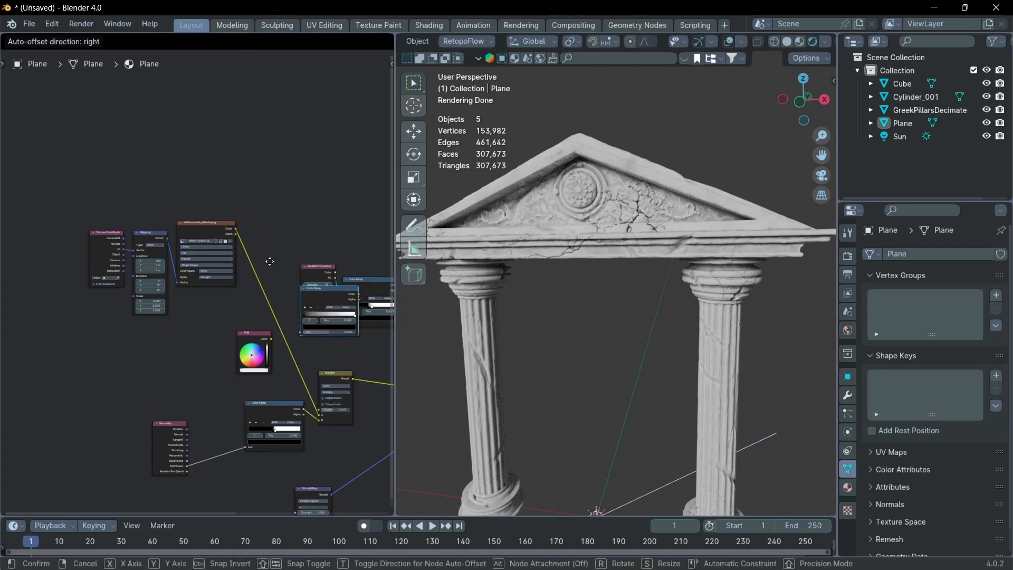
pyautogui.click(281, 279)
pyautogui.scroll(3, 282, 282)
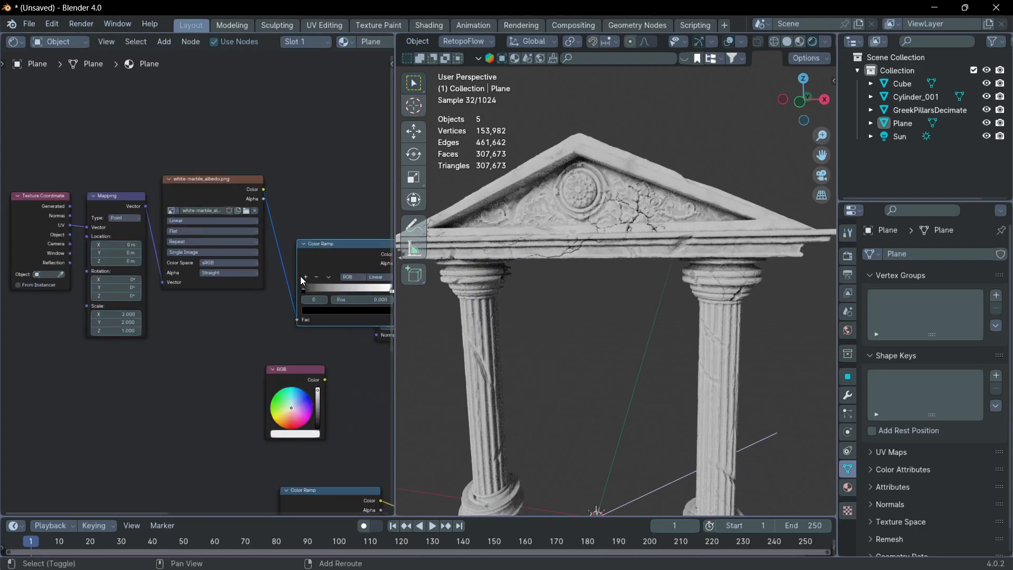
pyautogui.keyDown('shift'); pyautogui.moveTo(299, 276); pyautogui.dragTo(240, 290, button='middle'); pyautogui.keyUp('shift')
pyautogui.moveTo(239, 293); pyautogui.dragTo(279, 293)
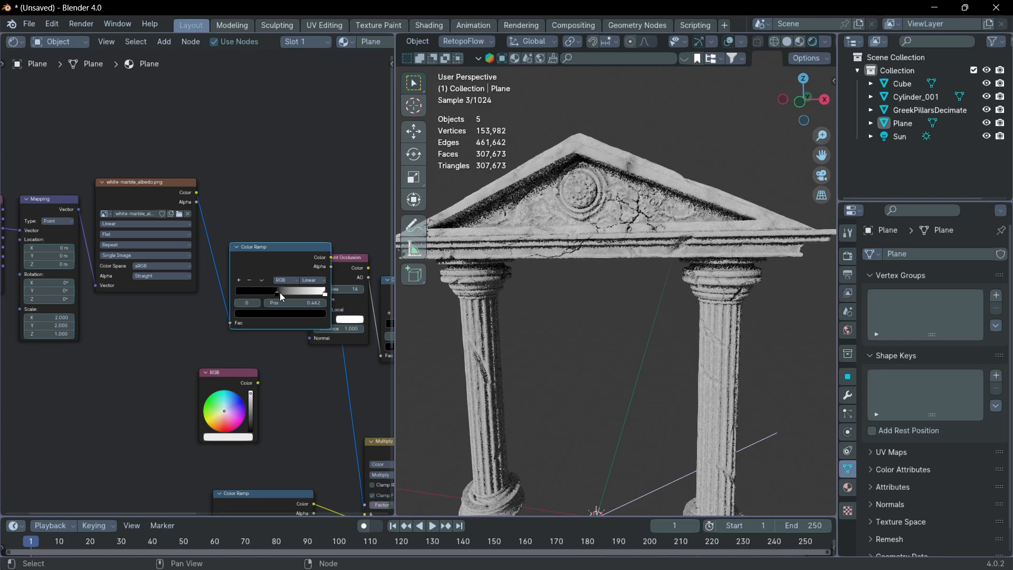
# Inspect the textured temple and move the albedo's Color Ramp node clear of the Ambient Occlusion node
pyautogui.scroll(-4, 674, 263)
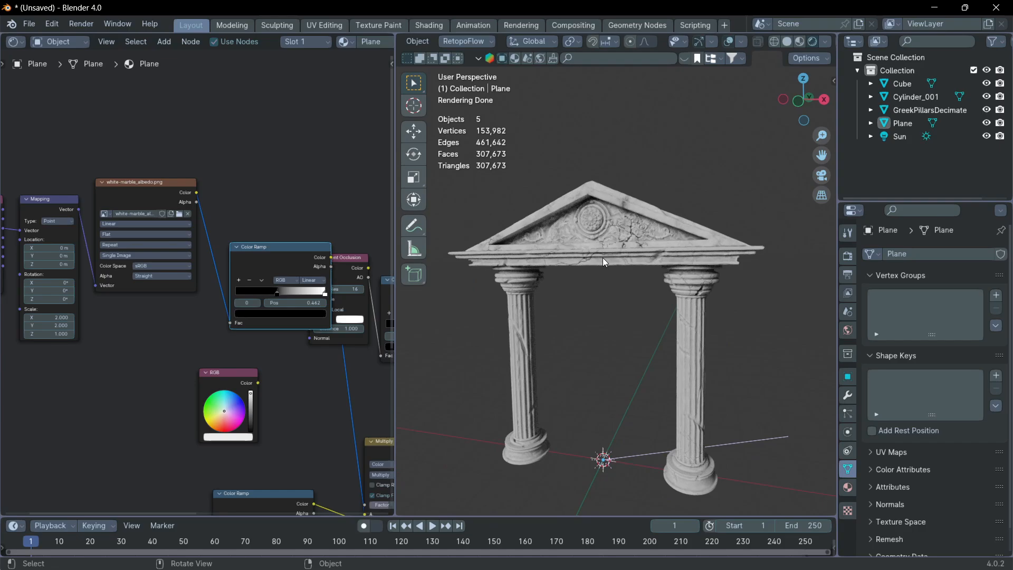
pyautogui.click(603, 258)
pyautogui.scroll(-2, 615, 266)
pyautogui.scroll(3, 672, 201)
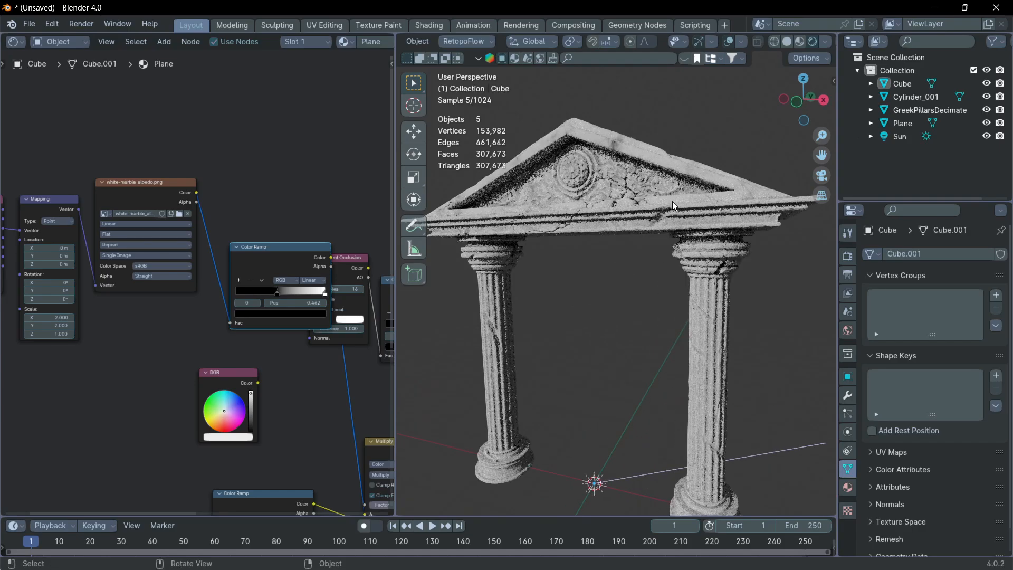
pyautogui.scroll(-2, 664, 211)
pyautogui.scroll(2, 670, 219)
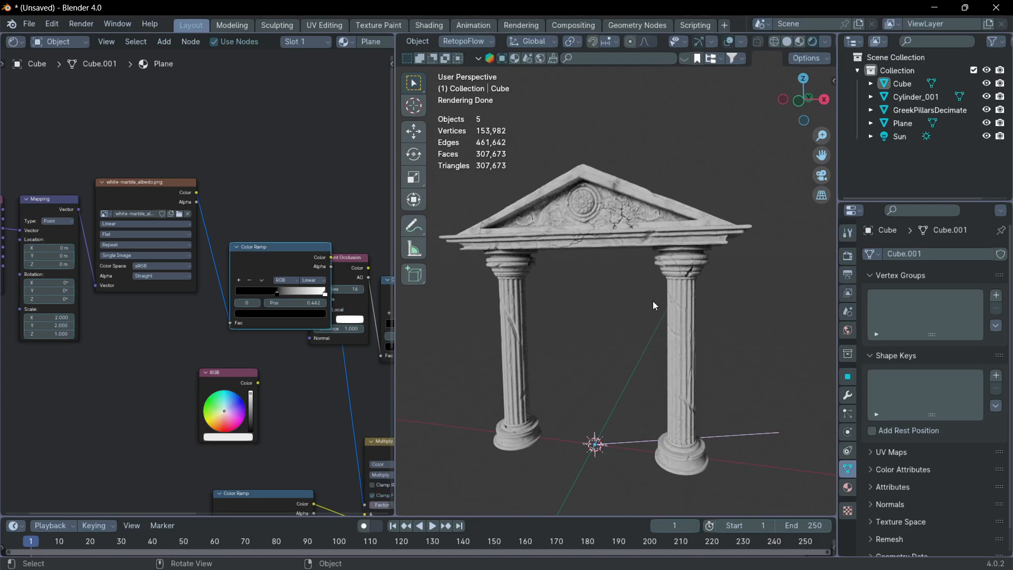
pyautogui.scroll(-3, 274, 352)
pyautogui.moveTo(283, 348); pyautogui.dragTo(255, 321, button='middle')
pyautogui.scroll(1, 255, 321)
pyautogui.scroll(-2, 214, 293)
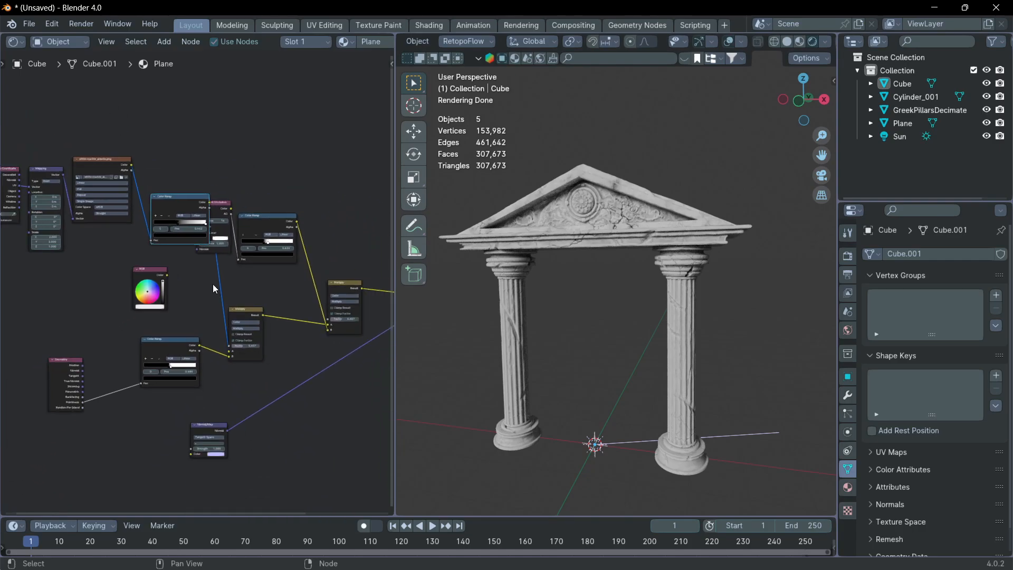
pyautogui.moveTo(171, 198); pyautogui.dragTo(155, 210)
pyautogui.scroll(2, 289, 337)
pyautogui.click(305, 351)
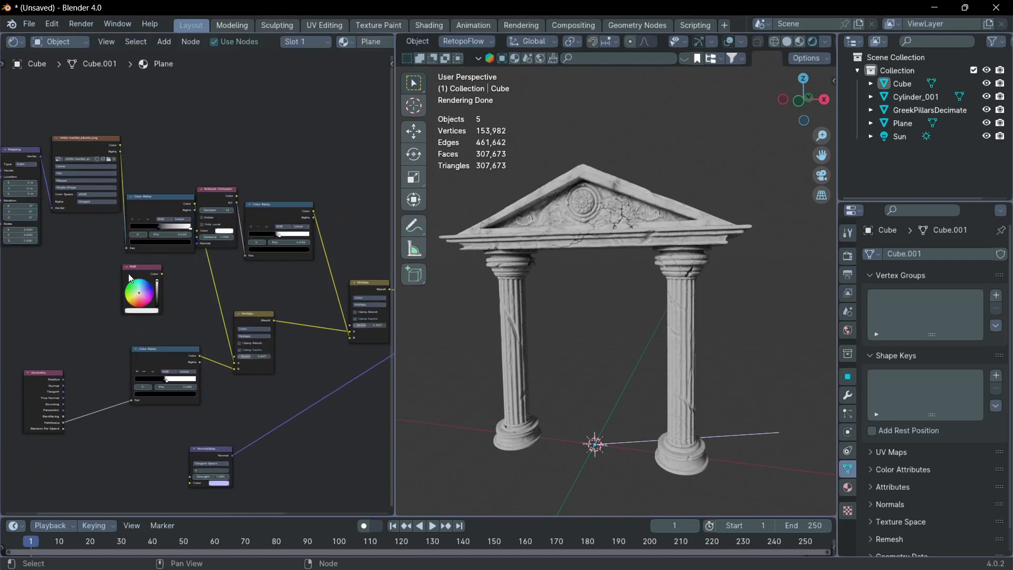
# Change the RGB node's colour to a darker, muted tan
pyautogui.scroll(5, 155, 295)
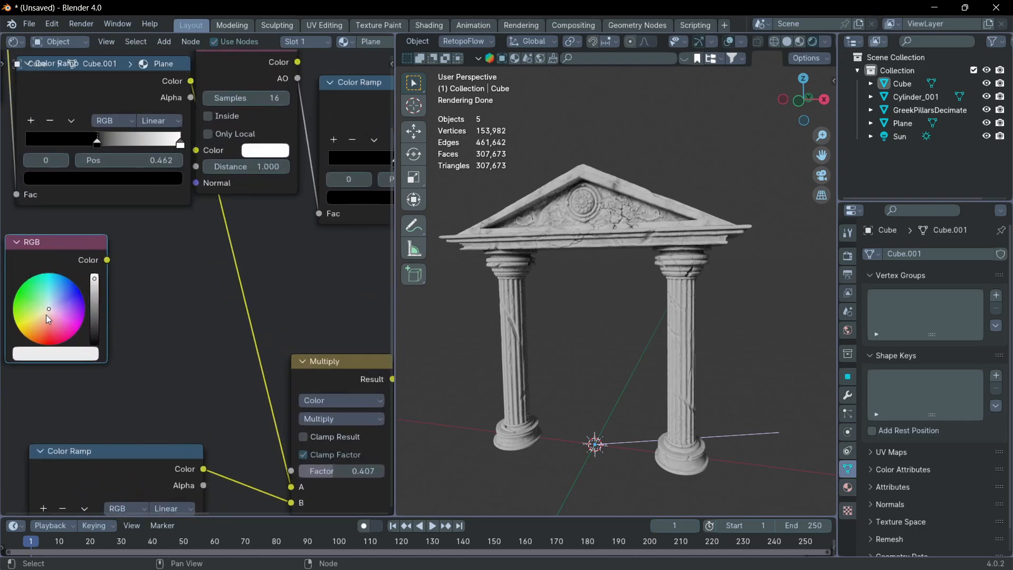
pyautogui.moveTo(46, 315); pyautogui.dragTo(43, 316)
pyautogui.moveTo(95, 288); pyautogui.dragTo(94, 300)
pyautogui.scroll(-5, 109, 305)
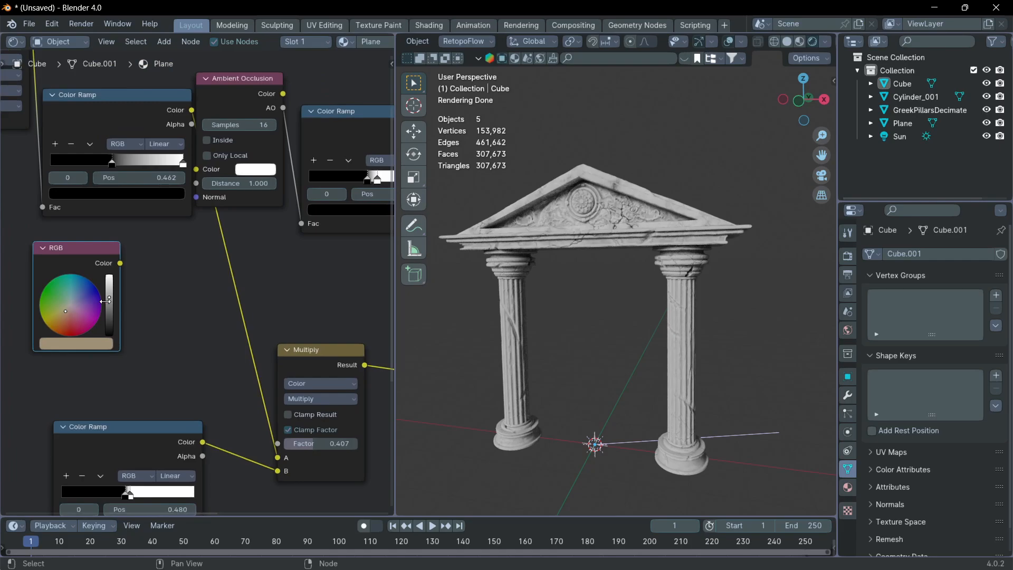
# Duplicate the first Multiply node, insert the copy between the two Multiply nodes, and link the RGB colour to its B input
pyautogui.moveTo(189, 286); pyautogui.dragTo(158, 286, button='middle')
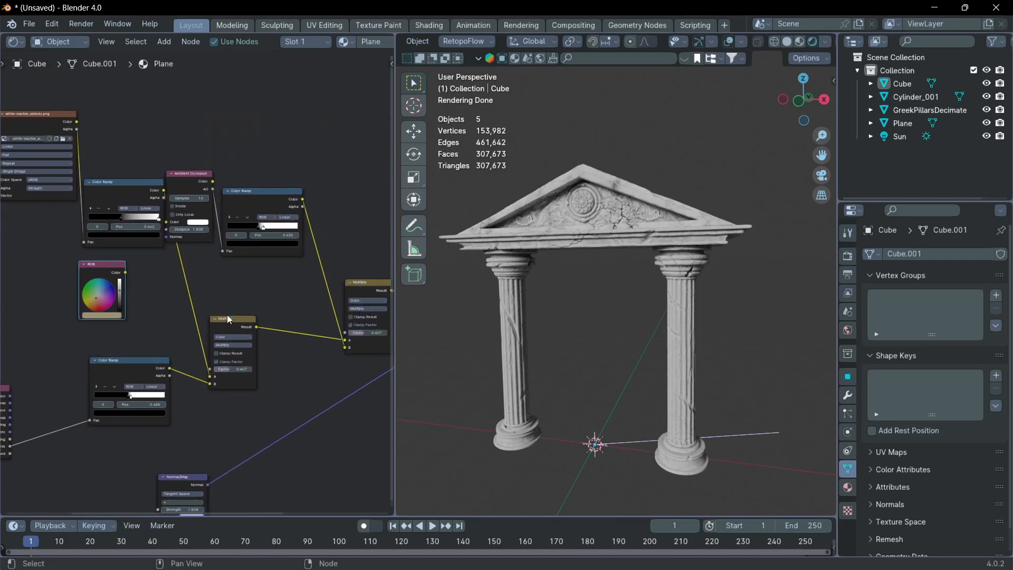
pyautogui.click(224, 317)
pyautogui.hotkey('shift', 'd')
pyautogui.click(261, 305)
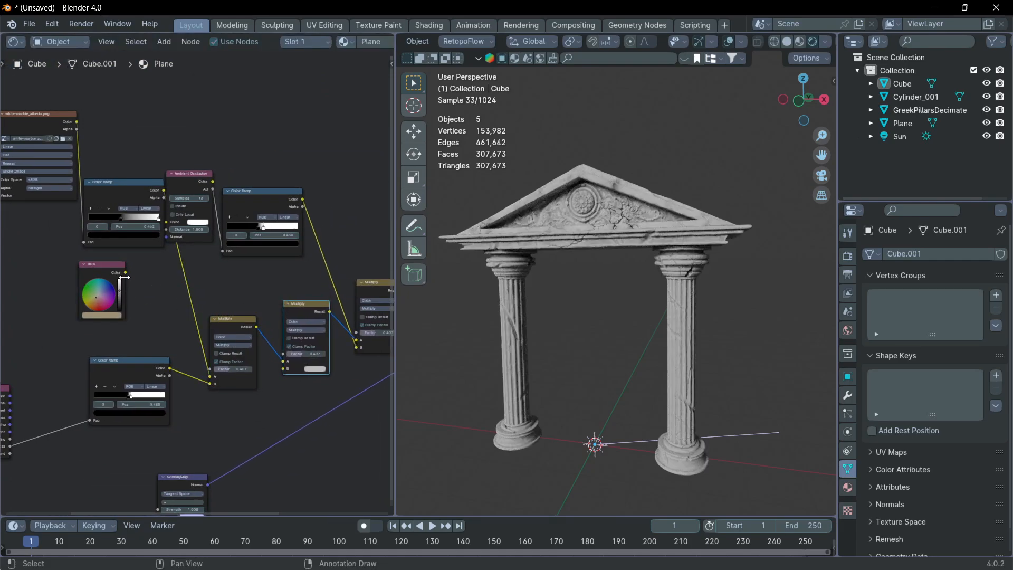
pyautogui.moveTo(125, 272); pyautogui.dragTo(284, 370)
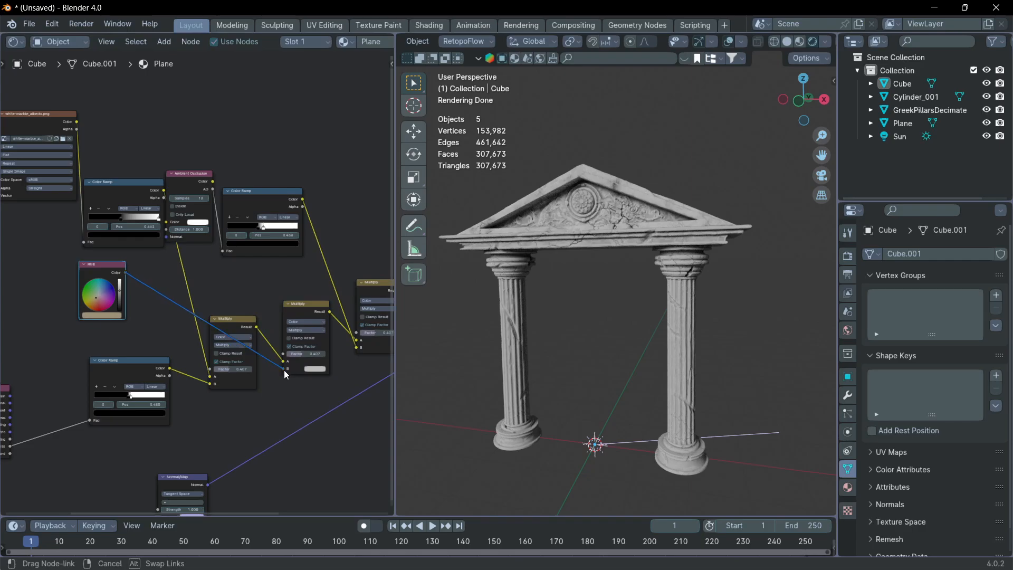
pyautogui.scroll(3, 680, 290)
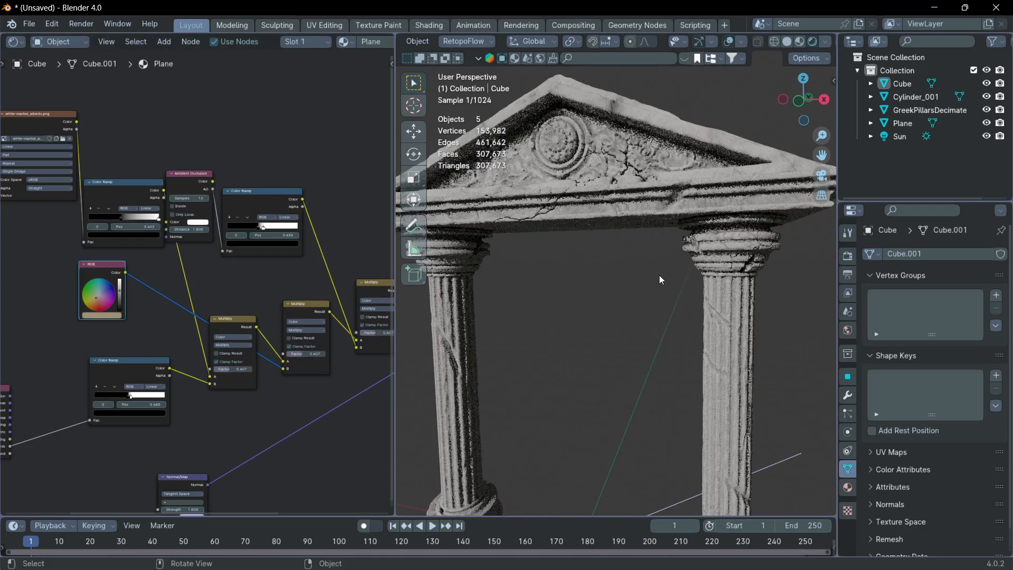
pyautogui.scroll(3, 642, 306)
# Try a Factor of 0.820 on the new middle Multiply node and undo it
pyautogui.scroll(2, 245, 299)
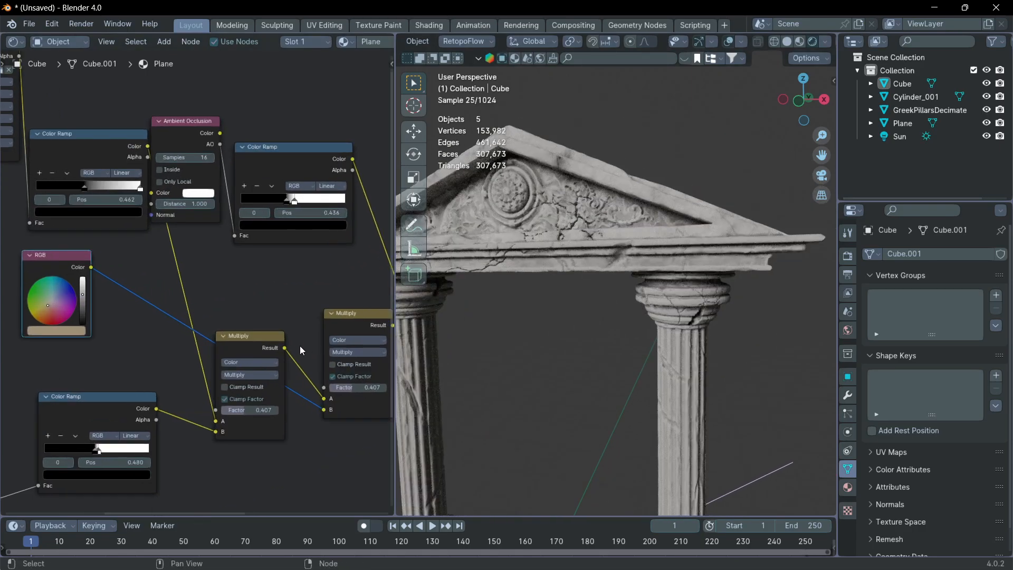
pyautogui.moveTo(295, 378); pyautogui.dragTo(338, 378)
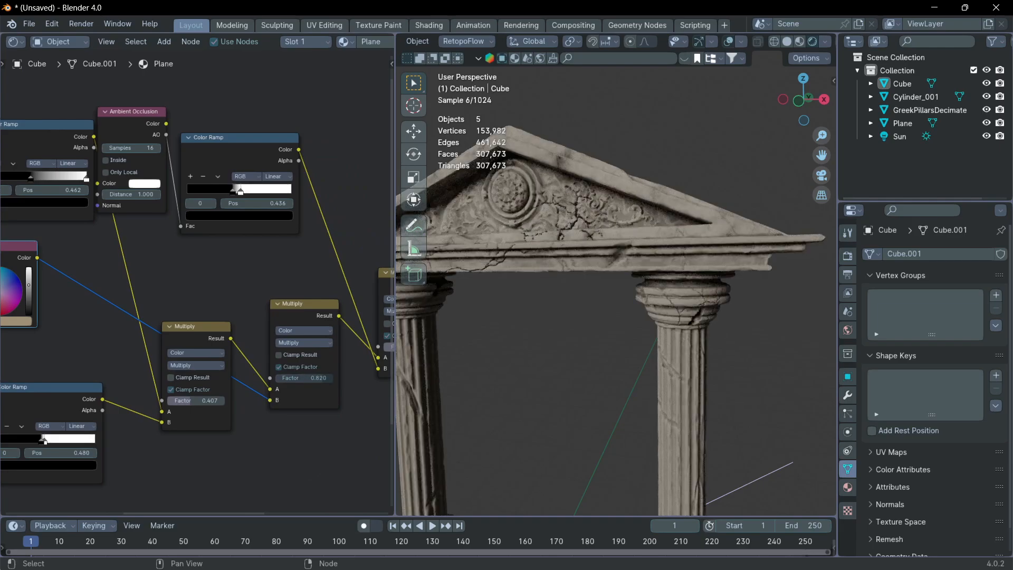
pyautogui.hotkey('ctrl', 'z')
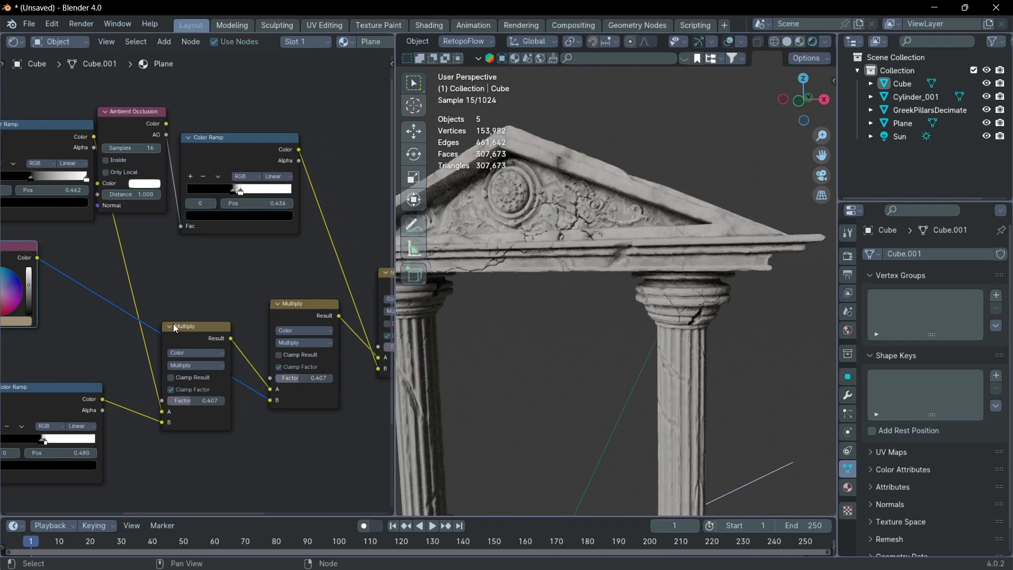
# Brighten the RGB node's tan colour and set the middle Multiply's Factor to 0.613
pyautogui.click(310, 343)
pyautogui.moveTo(35, 287); pyautogui.dragTo(29, 276)
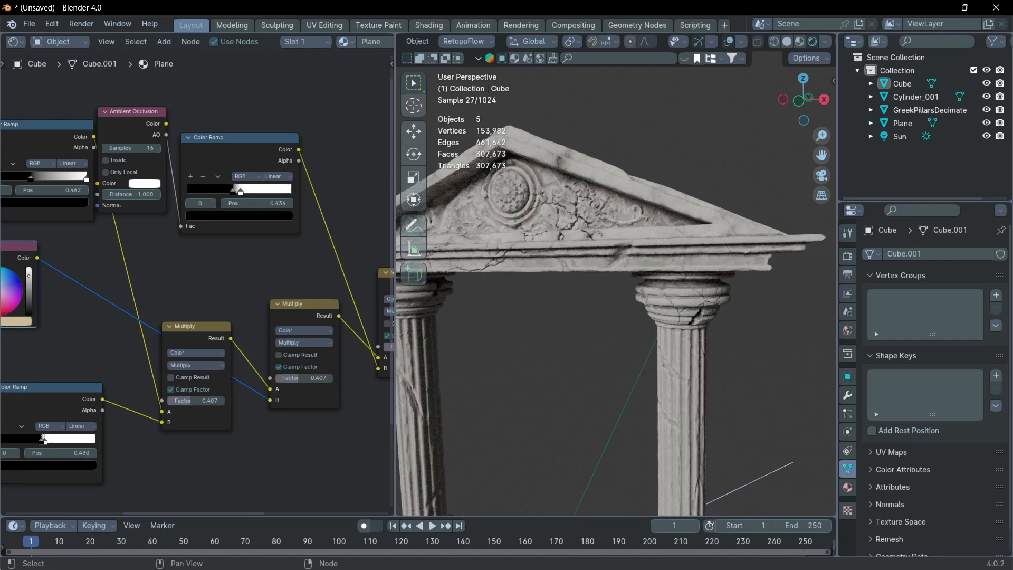
pyautogui.moveTo(304, 377); pyautogui.dragTo(316, 378)
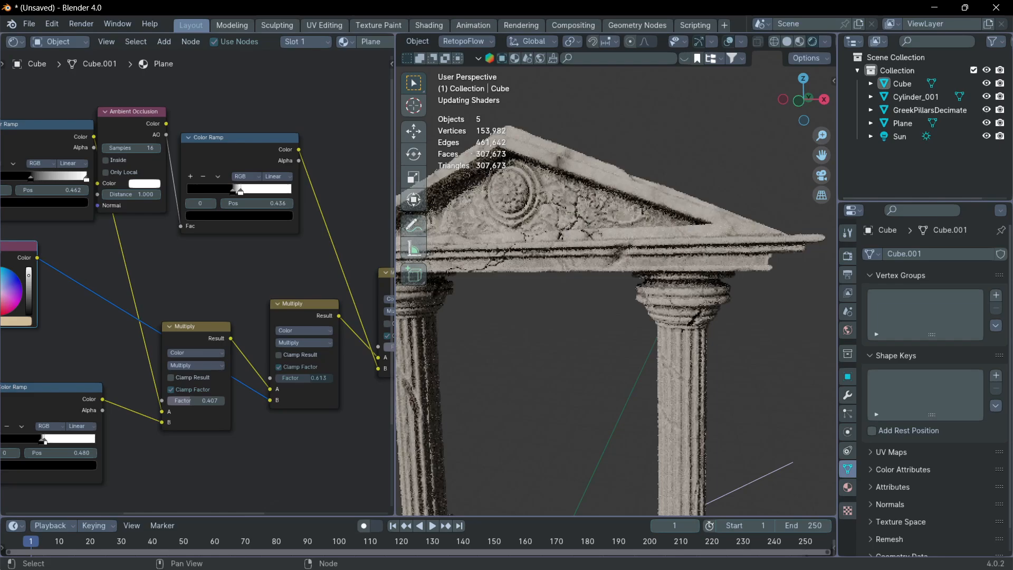
# Examine the tan-tinted marble on the columns and pediment from several distances and angles, and review the node chain
pyautogui.scroll(-6, 561, 413)
pyautogui.scroll(2, 562, 348)
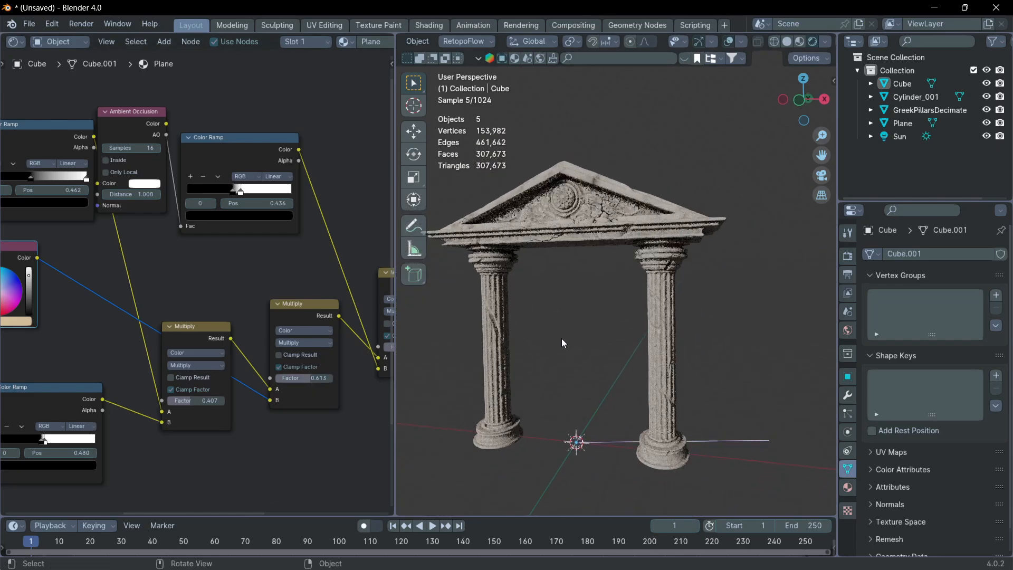
pyautogui.scroll(-2, 555, 309)
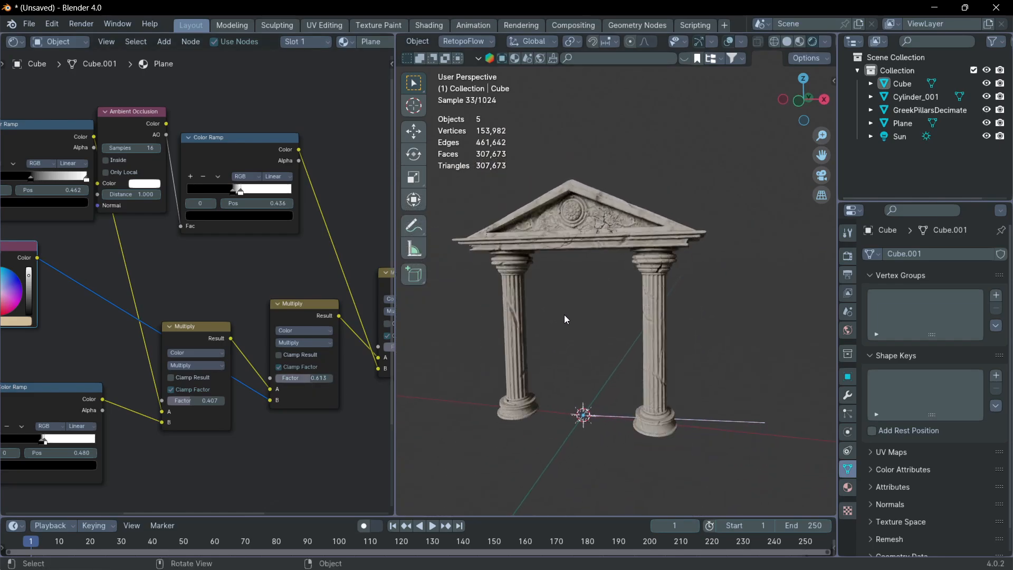
pyautogui.moveTo(568, 311); pyautogui.dragTo(556, 287, button='middle')
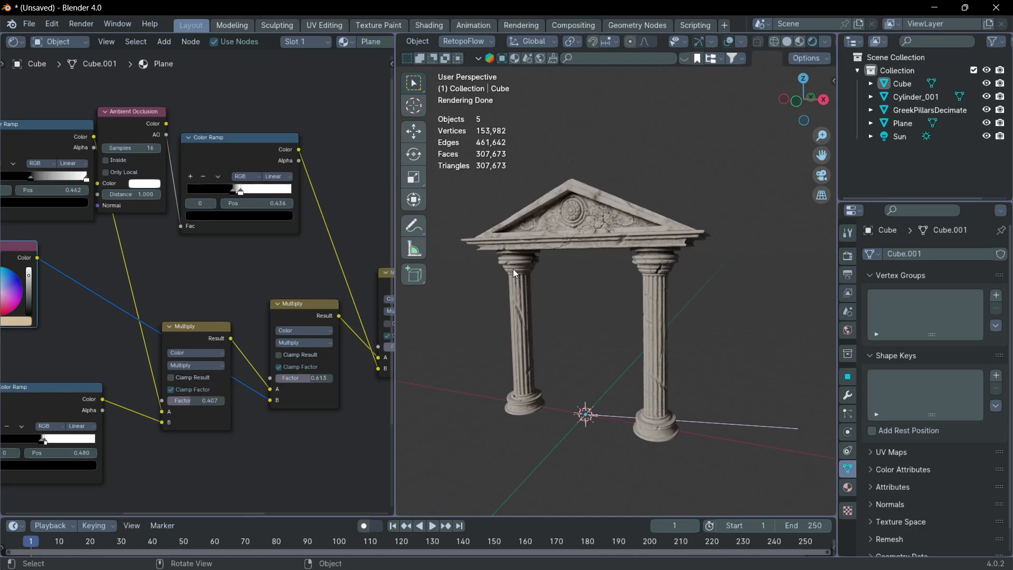
pyautogui.scroll(-8, 246, 225)
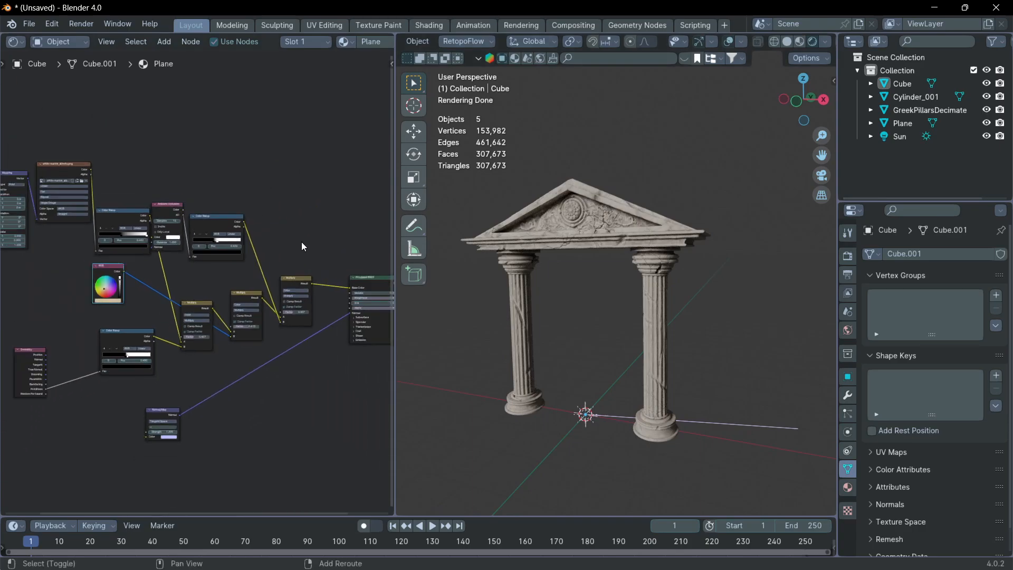
pyautogui.moveTo(303, 247); pyautogui.dragTo(257, 259, button='middle')
pyautogui.scroll(6, 633, 211)
pyautogui.moveTo(672, 197); pyautogui.dragTo(647, 285, button='middle')
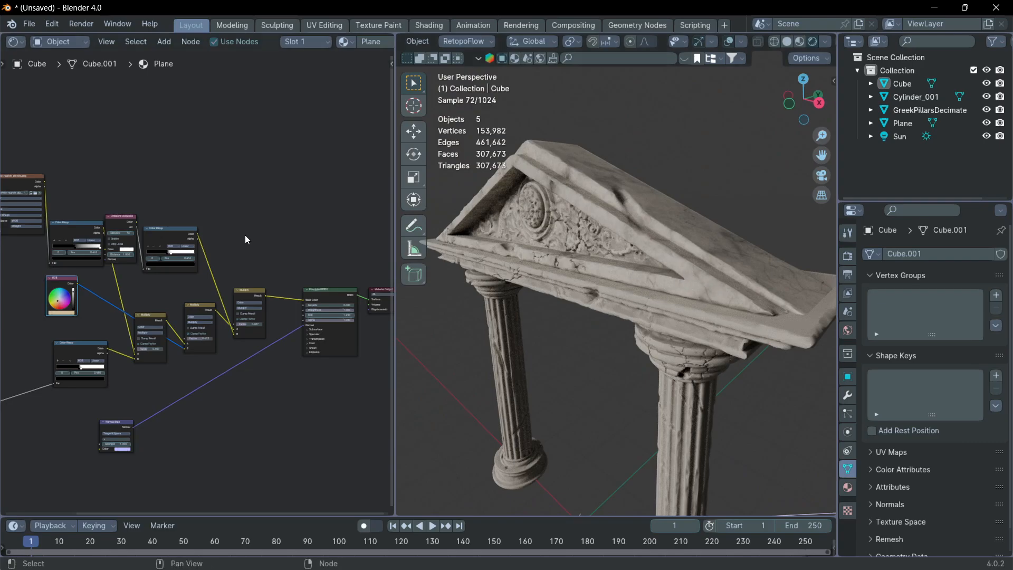
# Add a second Ambient Occlusion node and a Color Ramp above the Multiply chain, and link the AO output to the ramp's Fac
pyautogui.scroll(2, 245, 238)
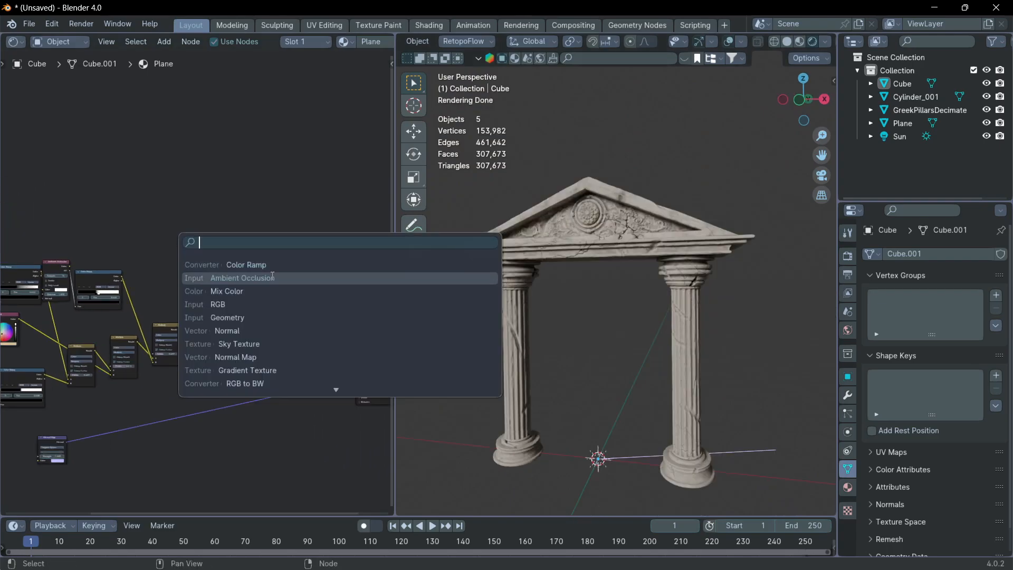
pyautogui.click(272, 277)
pyautogui.click(156, 206)
pyautogui.hotkey('shift', 'a')
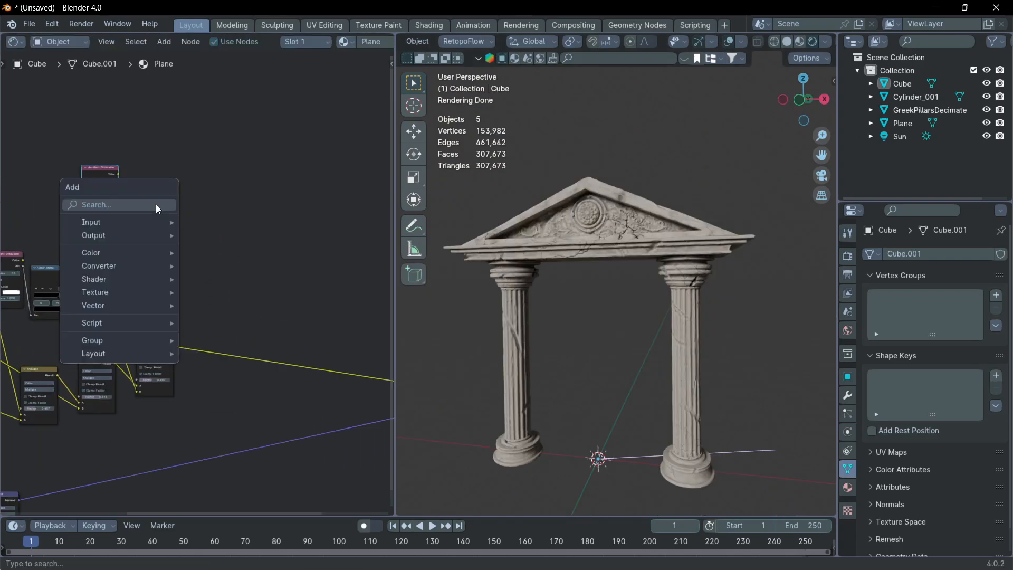
pyautogui.click(126, 209)
pyautogui.click(226, 245)
pyautogui.click(224, 211)
pyautogui.scroll(4, 135, 206)
pyautogui.moveTo(112, 170); pyautogui.dragTo(159, 223)
pyautogui.moveTo(185, 221)
pyautogui.mouseDown(button='middle')
pyautogui.moveTo(175, 212)
pyautogui.moveTo(165, 229)
pyautogui.moveTo(202, 220)
pyautogui.mouseUp(button='middle')
pyautogui.scroll(2, 206, 212)
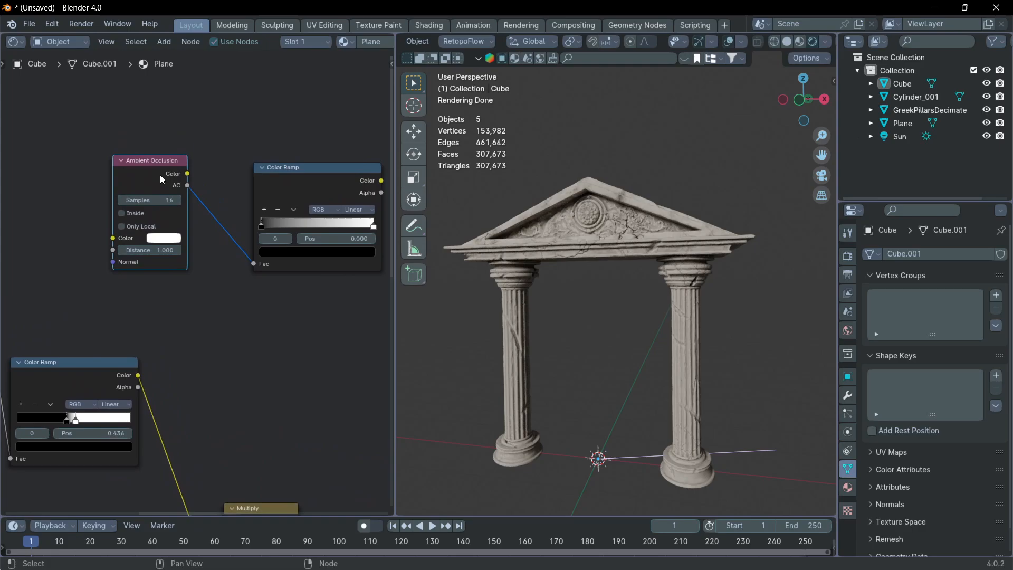
# Preview the new Color Ramp's output directly on the model and inspect the occlusion around the pediment and capitals
pyautogui.keyDown('ctrl'); pyautogui.keyDown('shift'); pyautogui.click(302, 181); pyautogui.keyUp('shift'); pyautogui.keyUp('ctrl')
pyautogui.scroll(2, 558, 256)
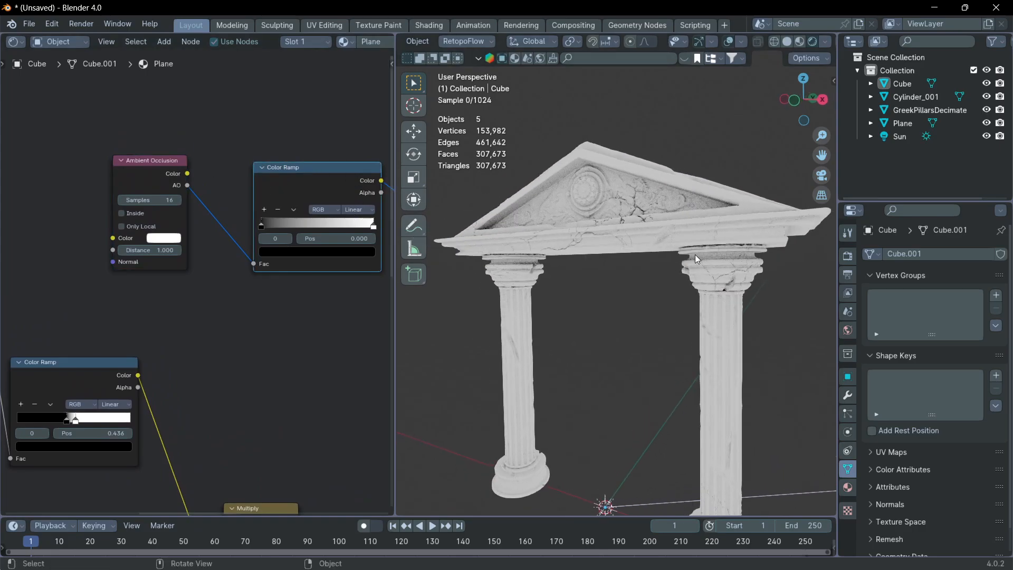
pyautogui.scroll(3, 695, 254)
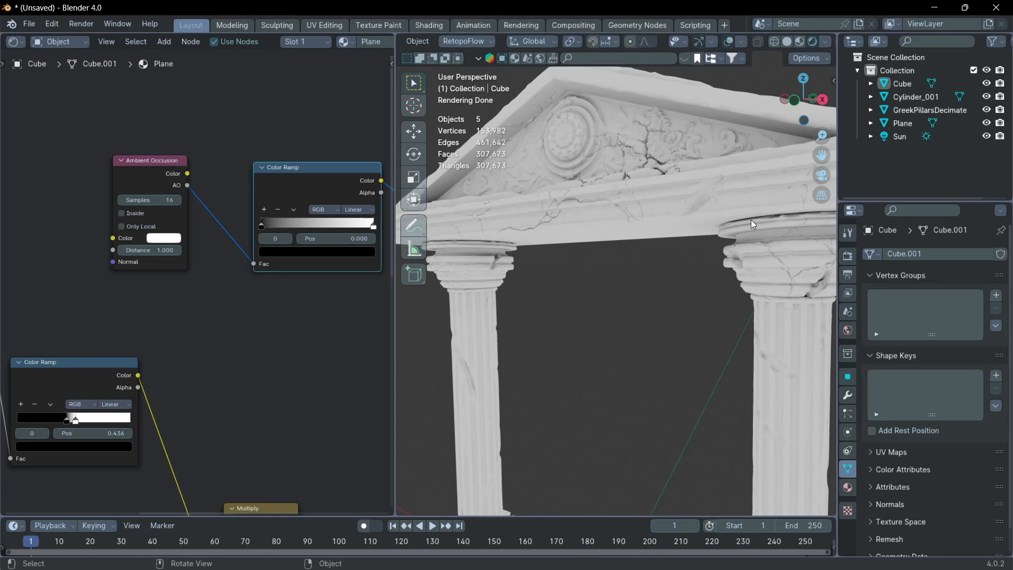
pyautogui.moveTo(795, 273); pyautogui.dragTo(781, 272, button='middle')
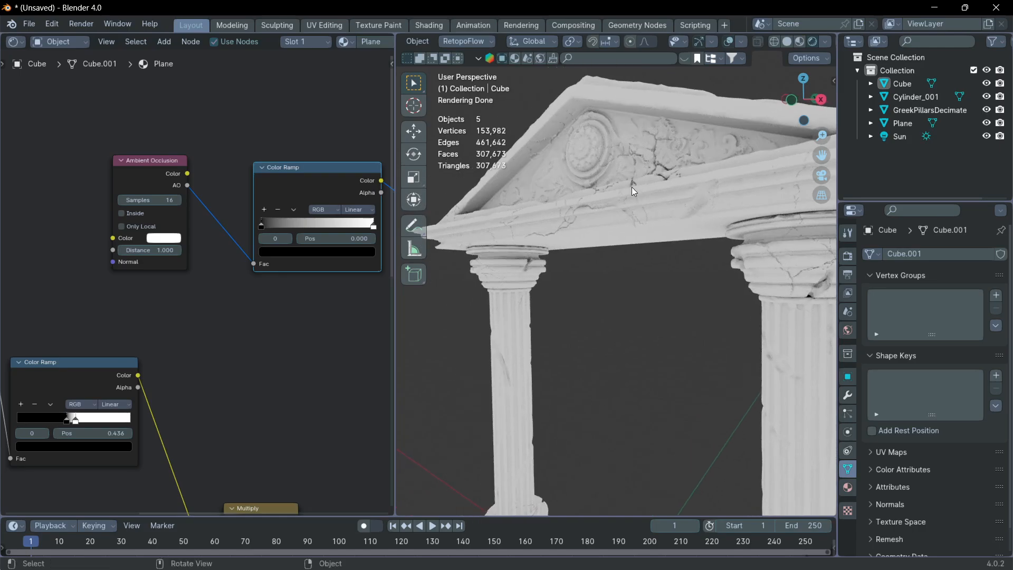
pyautogui.moveTo(632, 187); pyautogui.dragTo(620, 211, button='middle')
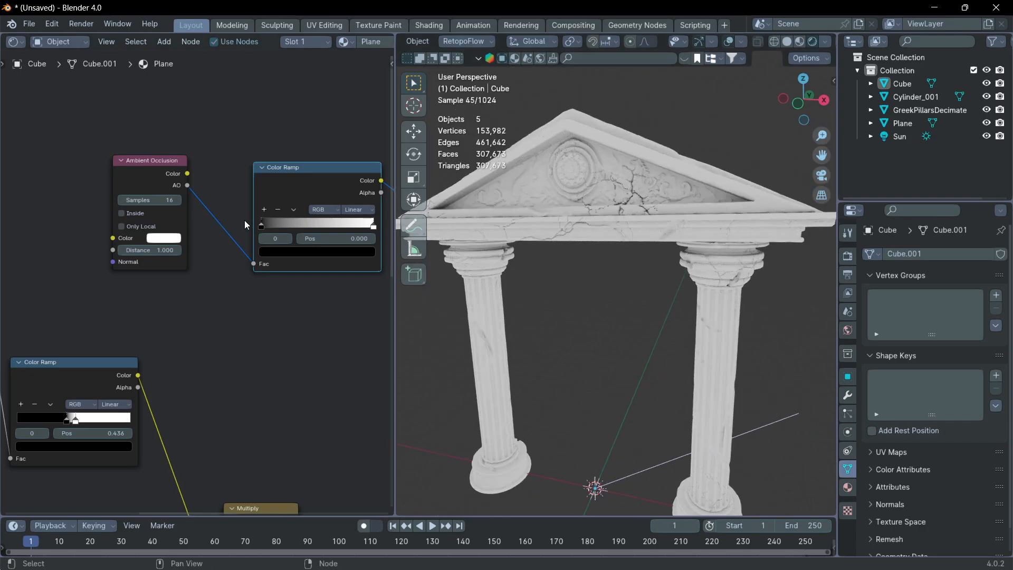
# Reduce the Distance of the new Ambient Occlusion node to 0.040
pyautogui.scroll(2, 152, 242)
pyautogui.click(132, 238)
pyautogui.write('0.3')
pyautogui.press('Return')
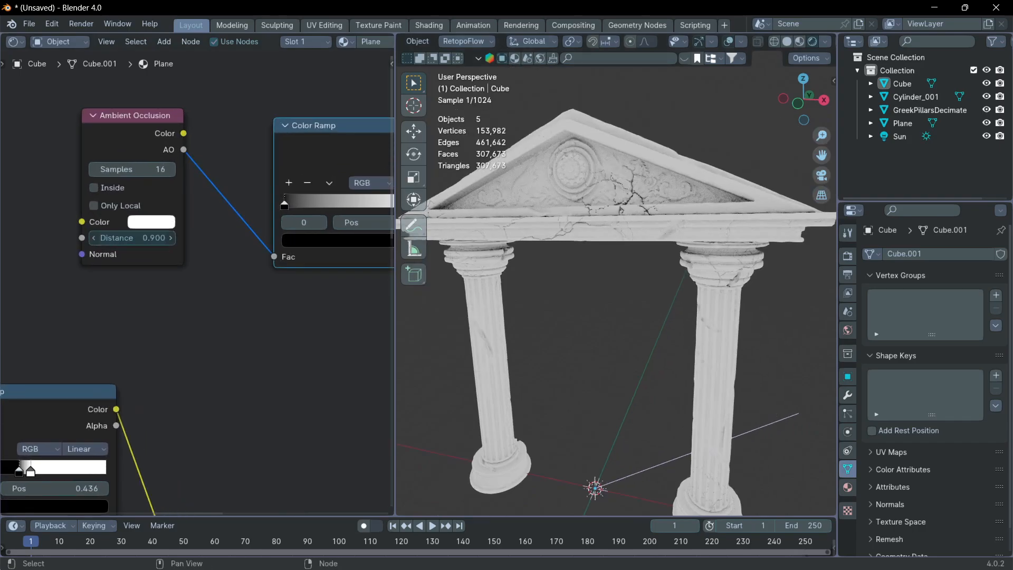
pyautogui.moveTo(152, 234); pyautogui.dragTo(161, 234)
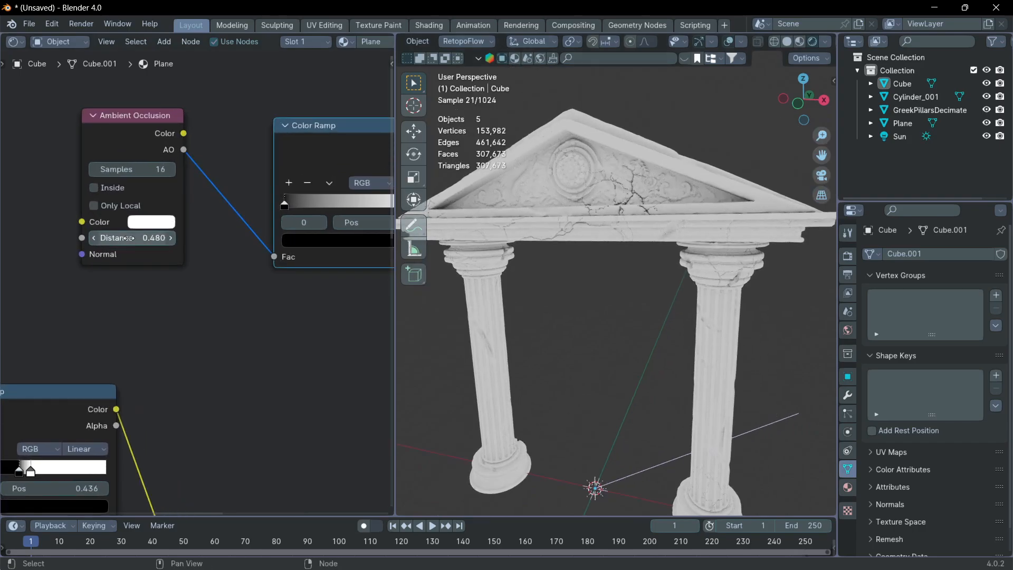
pyautogui.click(152, 234)
pyautogui.write('.')
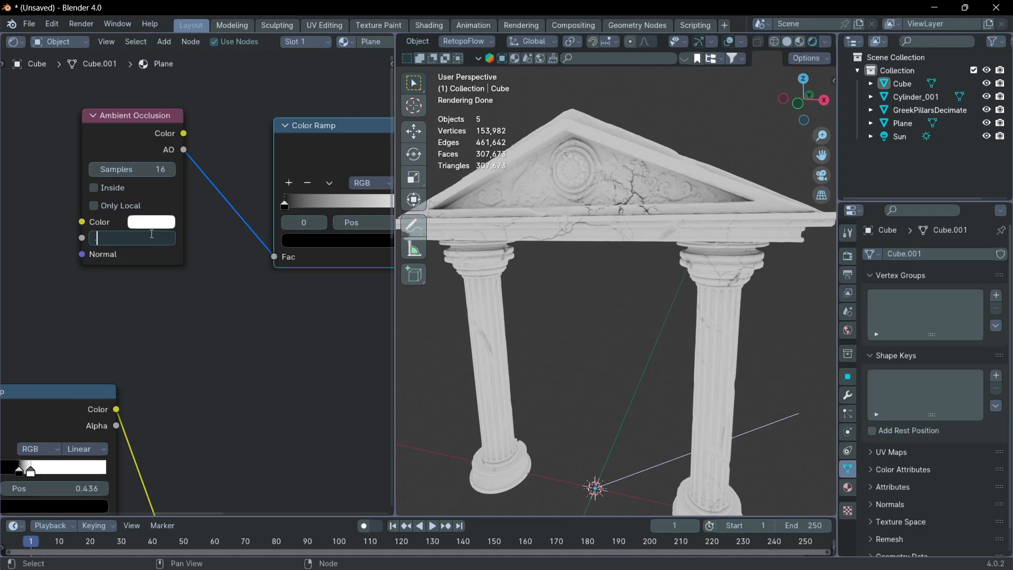
pyautogui.write('1')
pyautogui.press('Return')
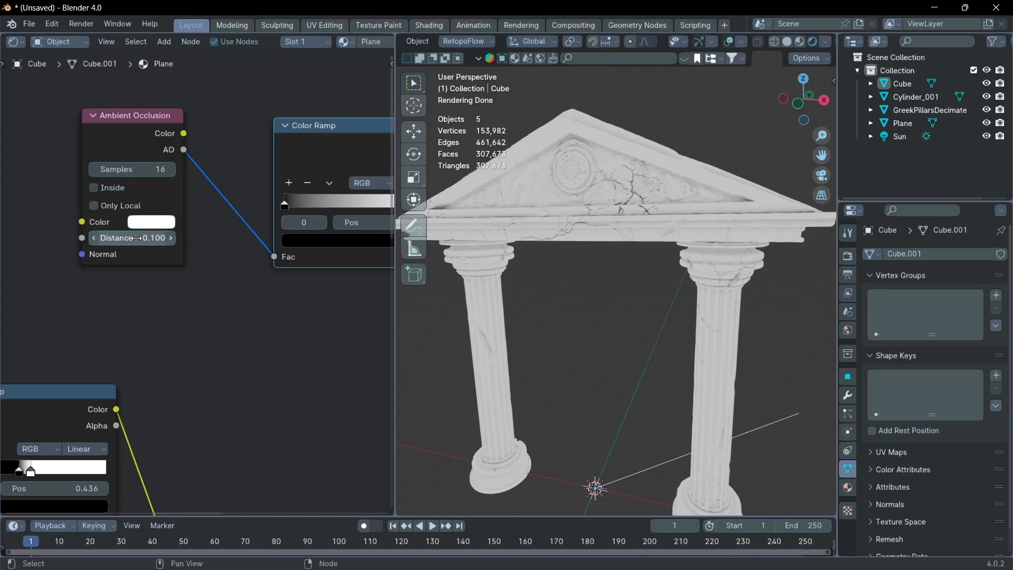
pyautogui.keyDown('shift'); pyautogui.moveTo(154, 238); pyautogui.dragTo(122, 237); pyautogui.keyUp('shift')
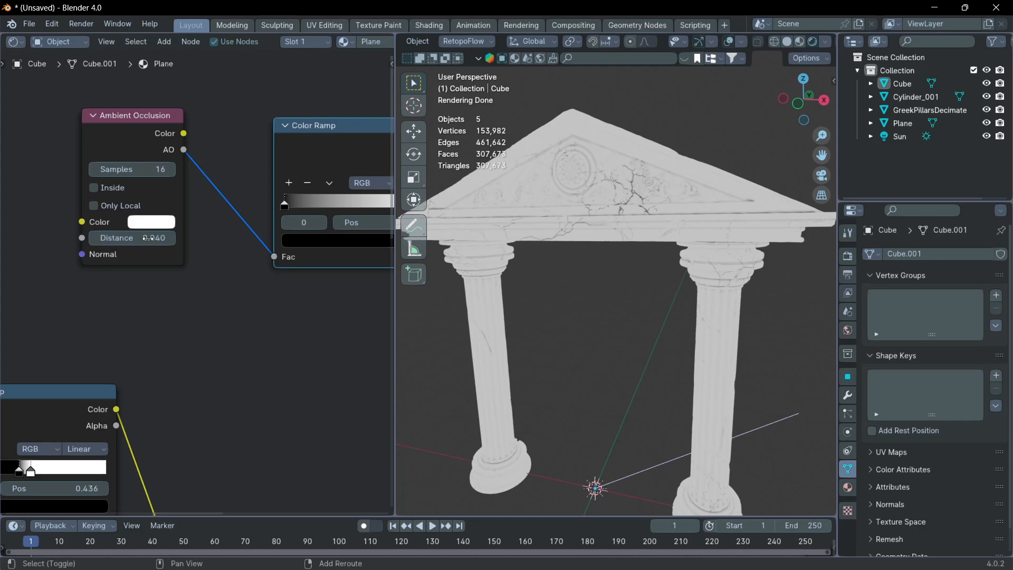
# Enable Inside on the new Ambient Occlusion node and inspect the edges of the pediment ornament and column capital
pyautogui.scroll(-2, 236, 227)
pyautogui.scroll(2, 227, 237)
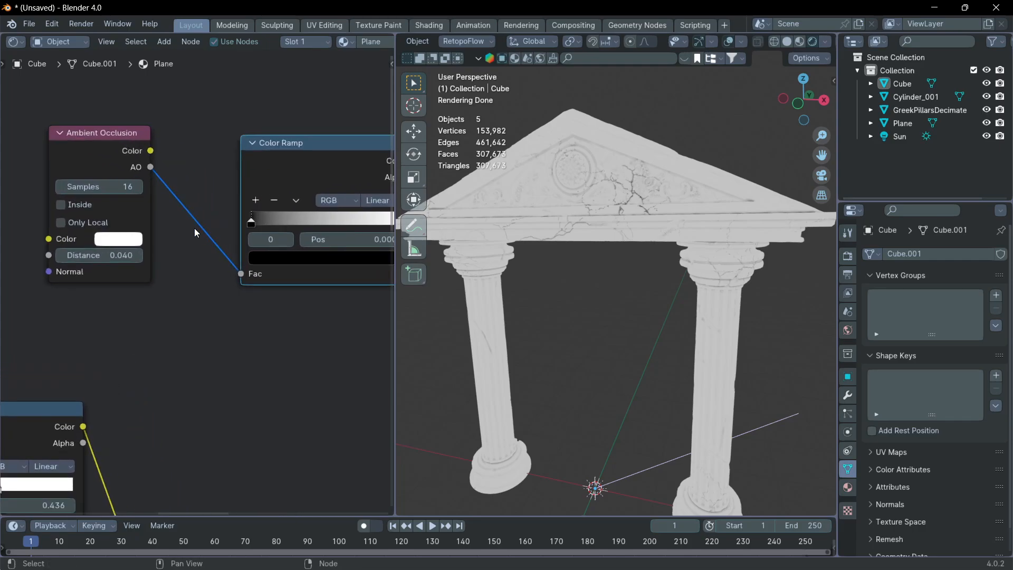
pyautogui.click(64, 205)
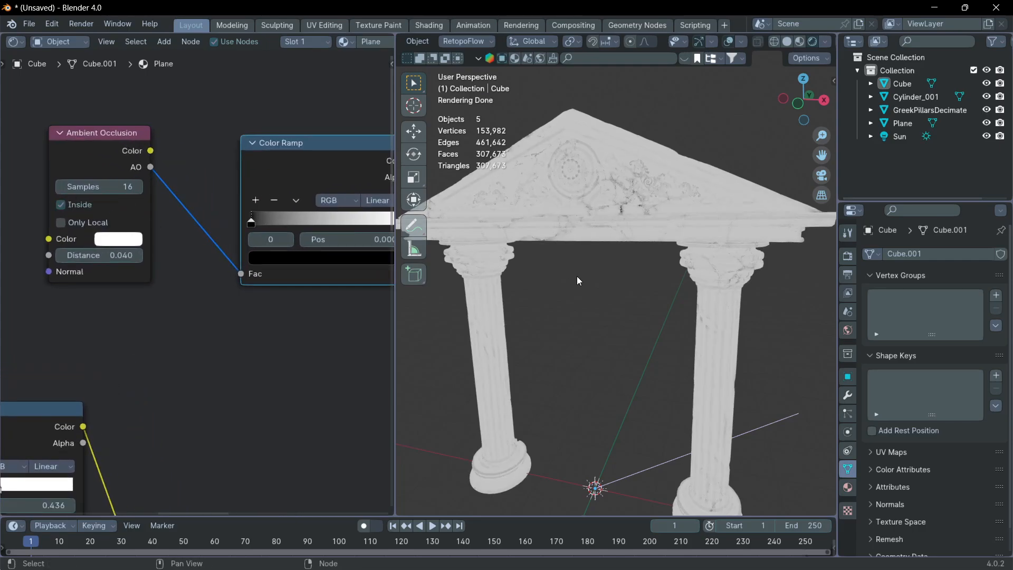
pyautogui.scroll(6, 635, 250)
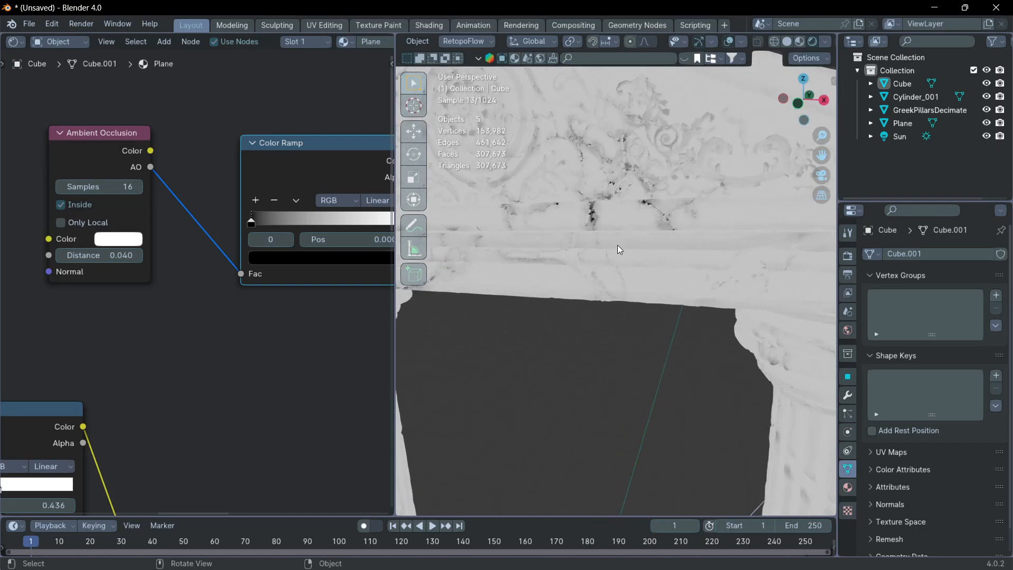
pyautogui.scroll(-5, 620, 249)
pyautogui.moveTo(634, 259); pyautogui.dragTo(683, 284, button='middle')
pyautogui.scroll(4, 631, 284)
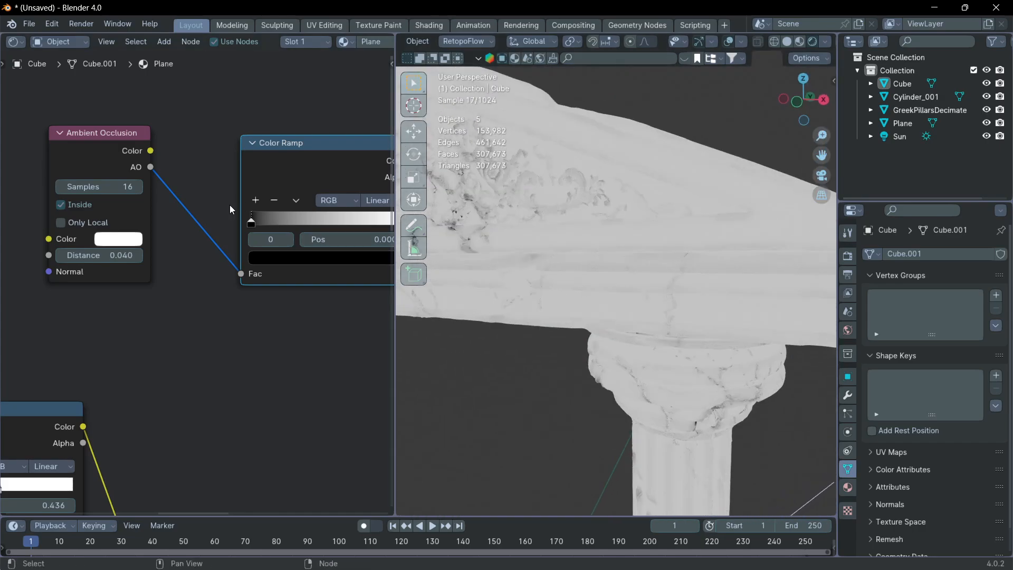
pyautogui.moveTo(726, 308); pyautogui.dragTo(693, 378, button='middle')
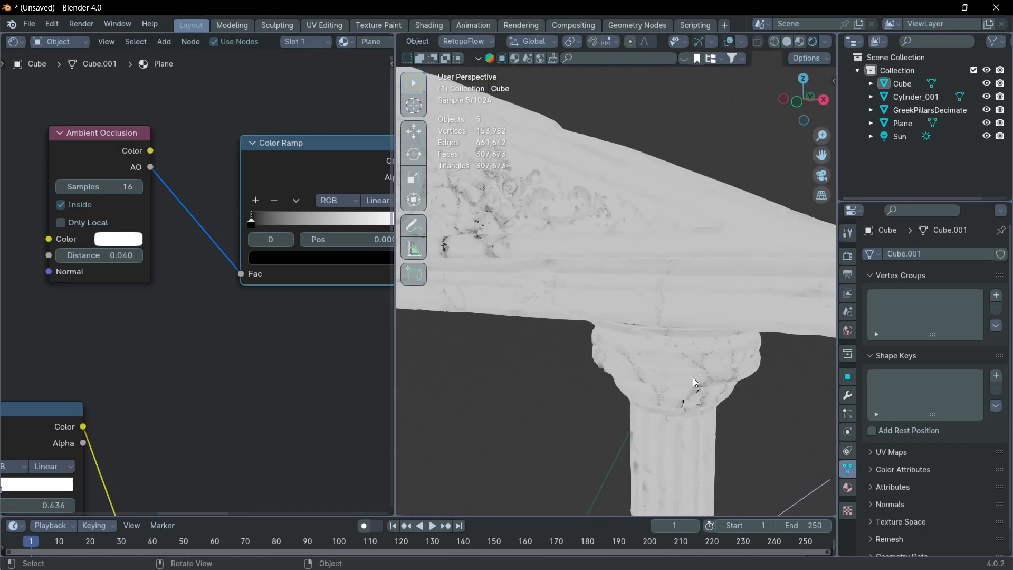
# Tighten the new Color Ramp by placing the black stop at 0.800 and the white stop at 0.909, and check the edge mask
pyautogui.moveTo(273, 220); pyautogui.dragTo(191, 236, button='middle')
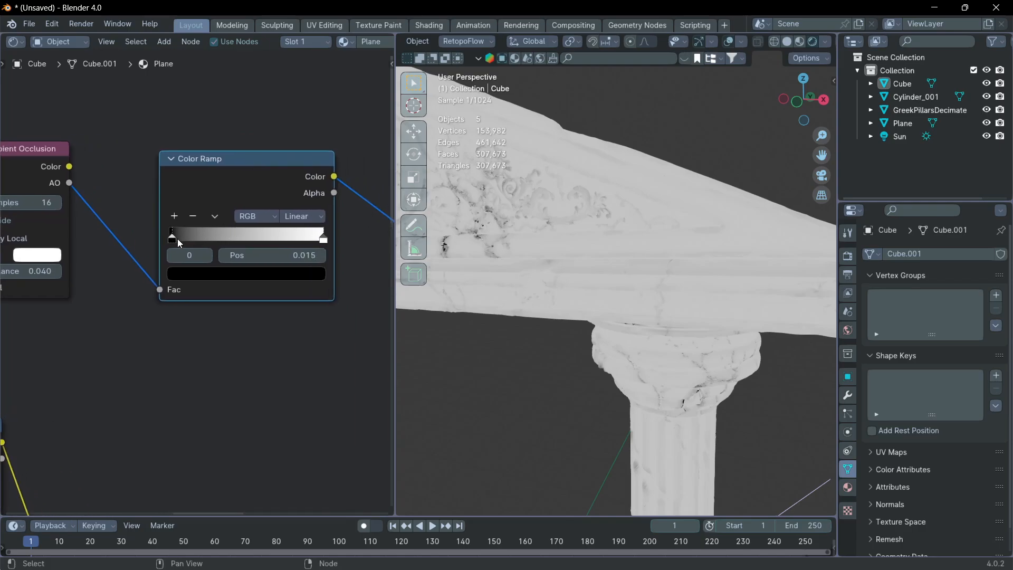
pyautogui.moveTo(177, 238); pyautogui.dragTo(233, 240)
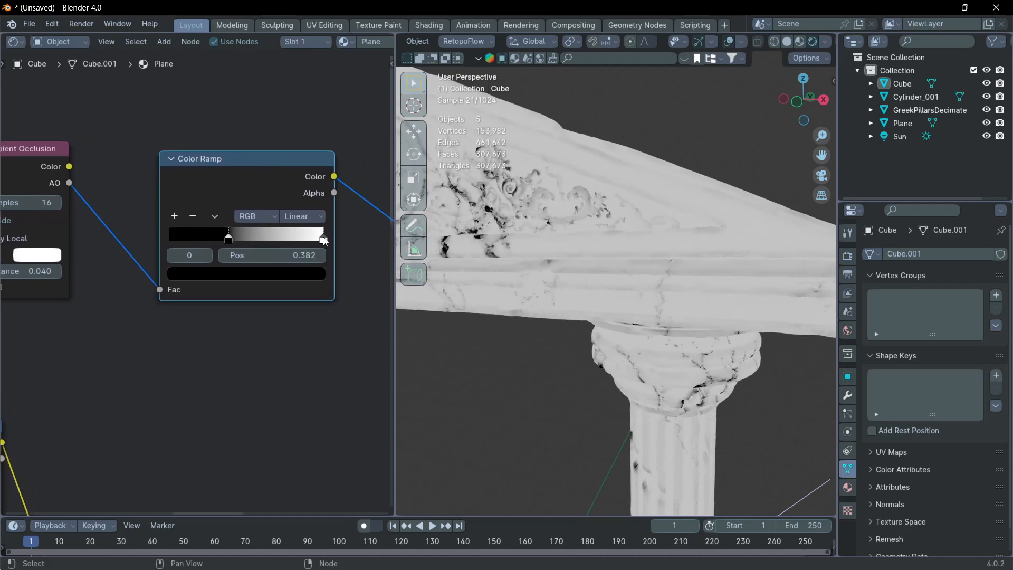
pyautogui.moveTo(323, 238); pyautogui.dragTo(291, 237)
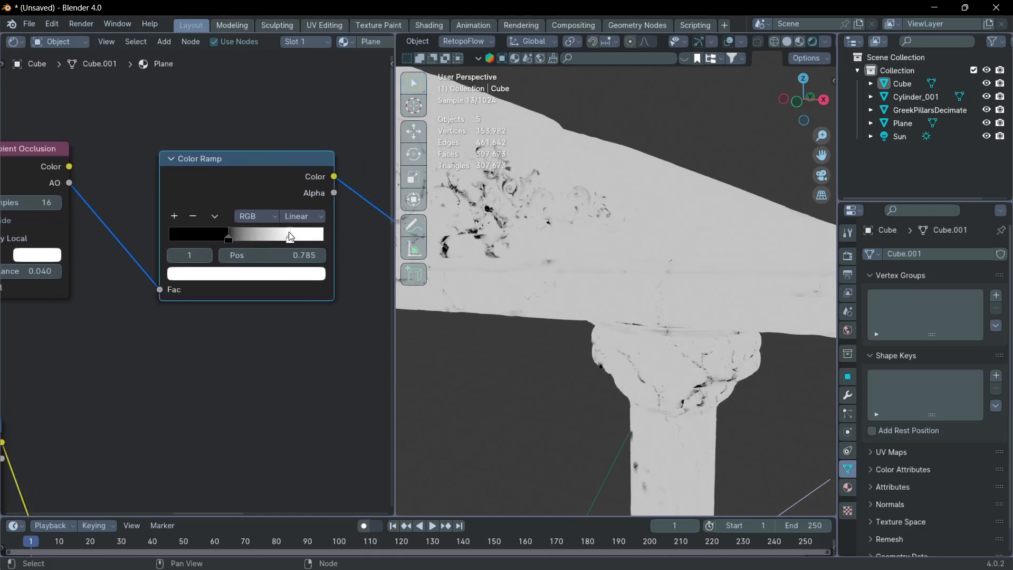
pyautogui.moveTo(230, 241); pyautogui.dragTo(292, 237)
pyautogui.scroll(-6, 577, 282)
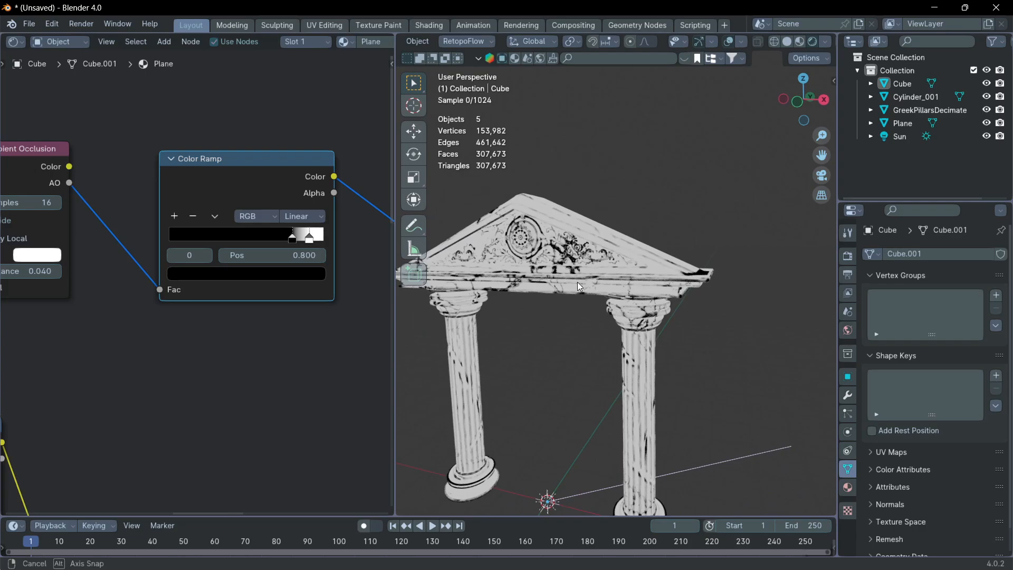
pyautogui.scroll(-2, 581, 297)
pyautogui.moveTo(604, 252); pyautogui.dragTo(740, 305, button='middle')
pyautogui.scroll(8, 646, 309)
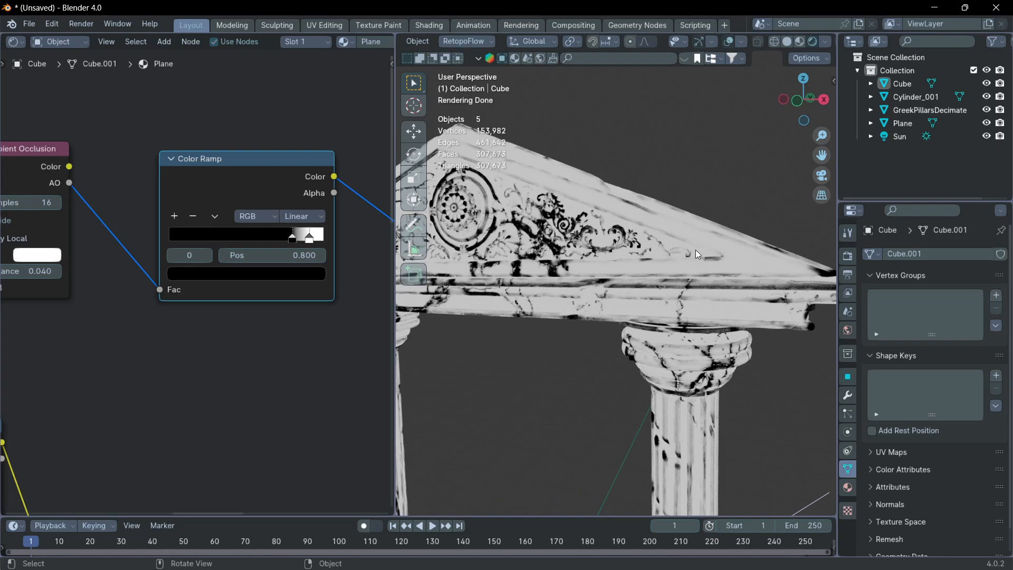
pyautogui.scroll(-5, 556, 259)
pyautogui.moveTo(556, 259); pyautogui.dragTo(611, 264, button='middle')
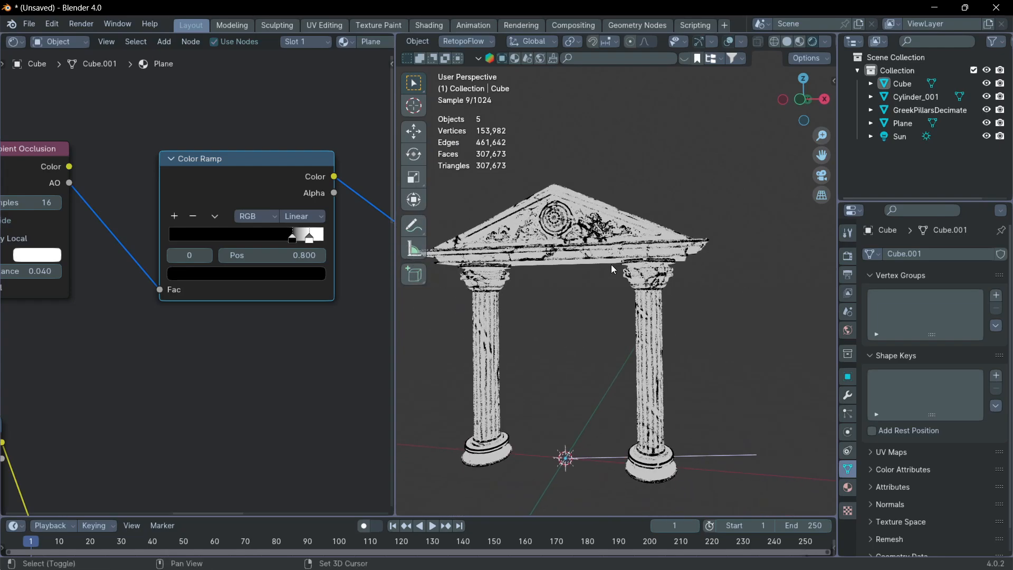
# Change the colour of the new Color Ramp's black stop at position 0.800 to white
pyautogui.scroll(-5, 245, 275)
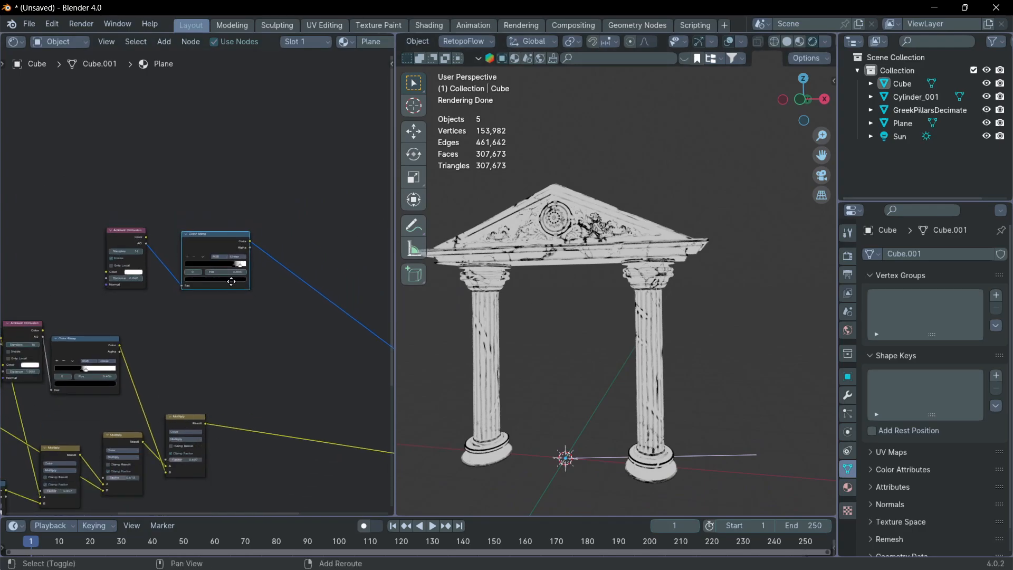
pyautogui.moveTo(234, 279); pyautogui.dragTo(196, 290, button='middle')
pyautogui.scroll(4, 166, 264)
pyautogui.keyDown('shift'); pyautogui.moveTo(148, 267); pyautogui.dragTo(253, 316, button='middle'); pyautogui.keyUp('shift')
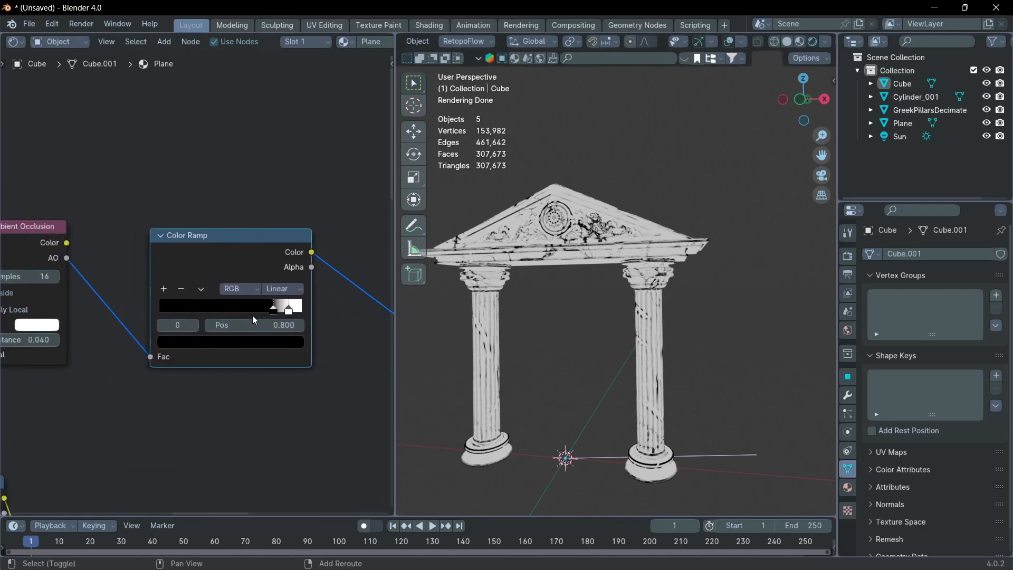
pyautogui.click(272, 310)
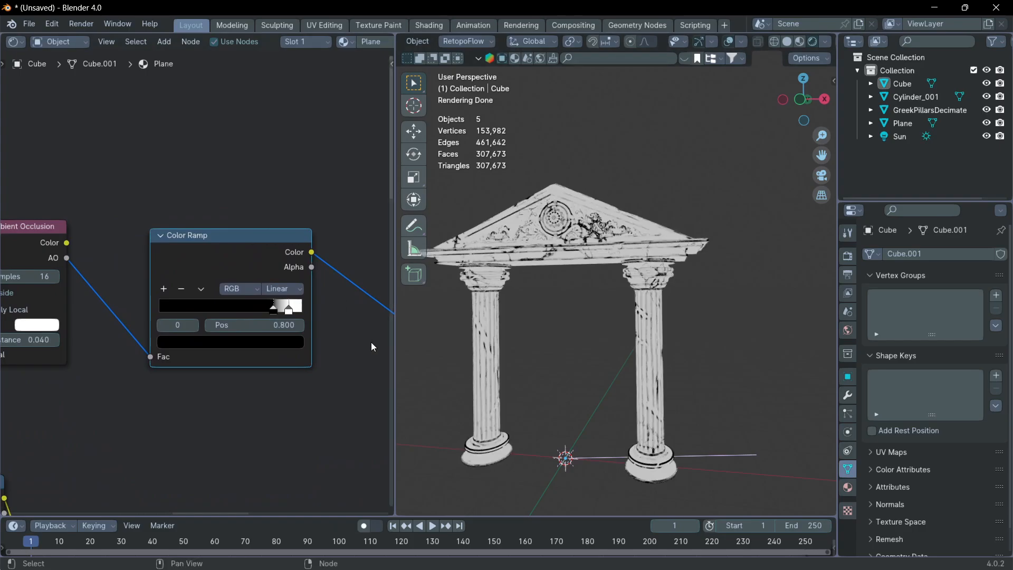
pyautogui.click(264, 344)
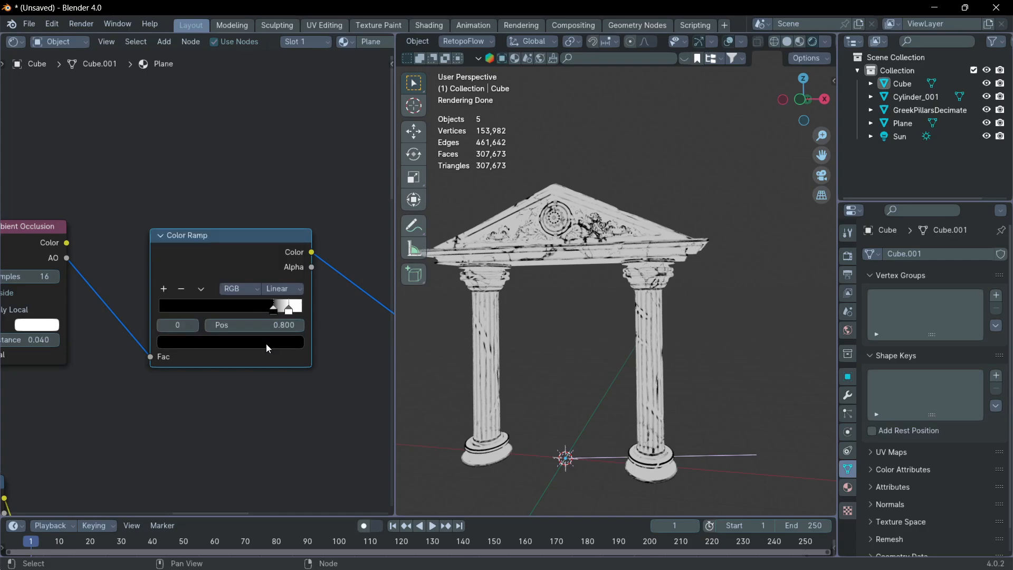
pyautogui.click(266, 344)
pyautogui.moveTo(294, 246); pyautogui.dragTo(292, 132)
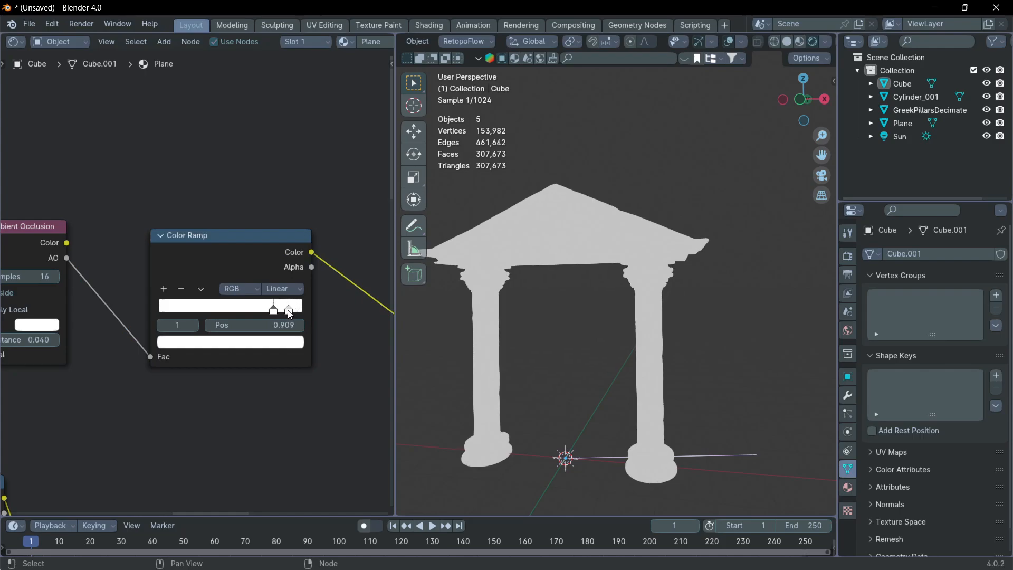
# Set the Value of the Color Ramp stop at 0.800 to 5 and check the brightened edges on the model
pyautogui.click(284, 344)
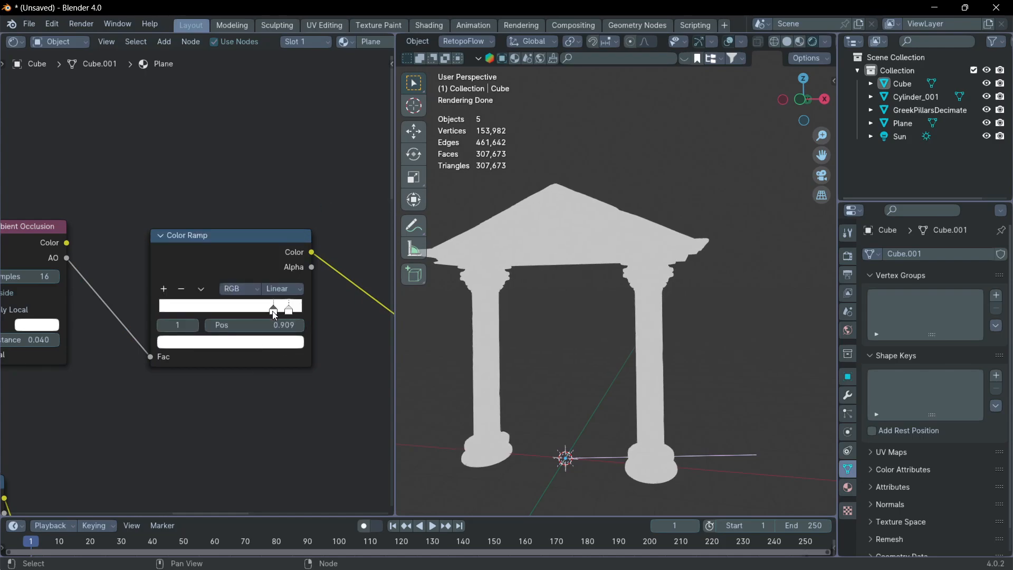
pyautogui.click(270, 347)
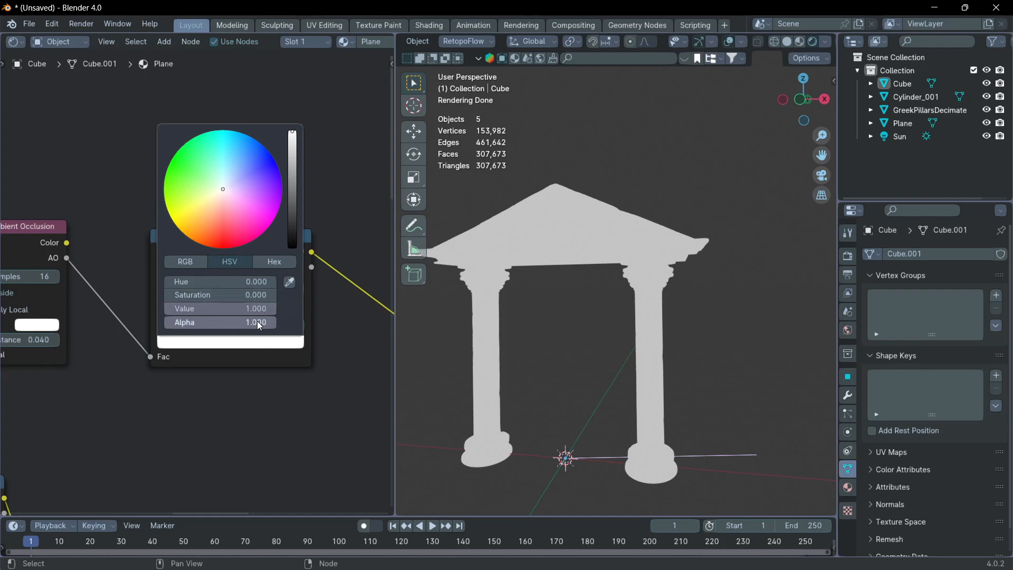
pyautogui.click(233, 310)
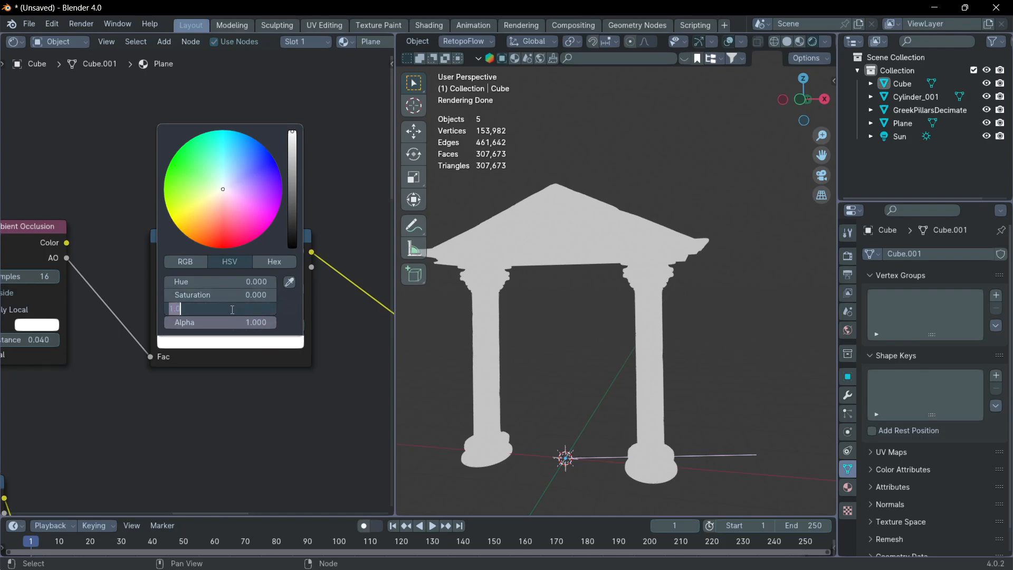
pyautogui.write('5')
pyautogui.press('Return')
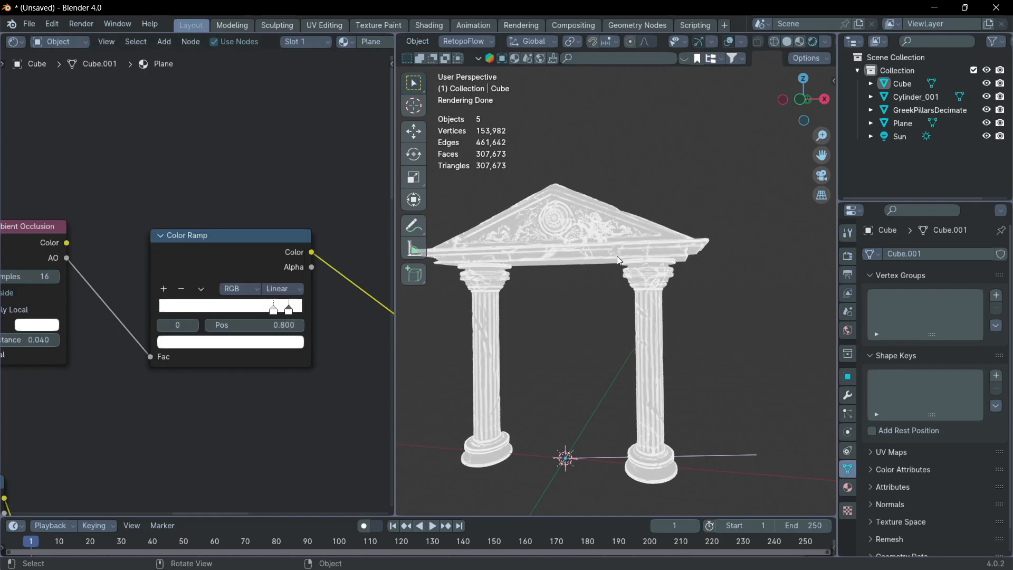
pyautogui.scroll(5, 618, 257)
pyautogui.scroll(-4, 615, 232)
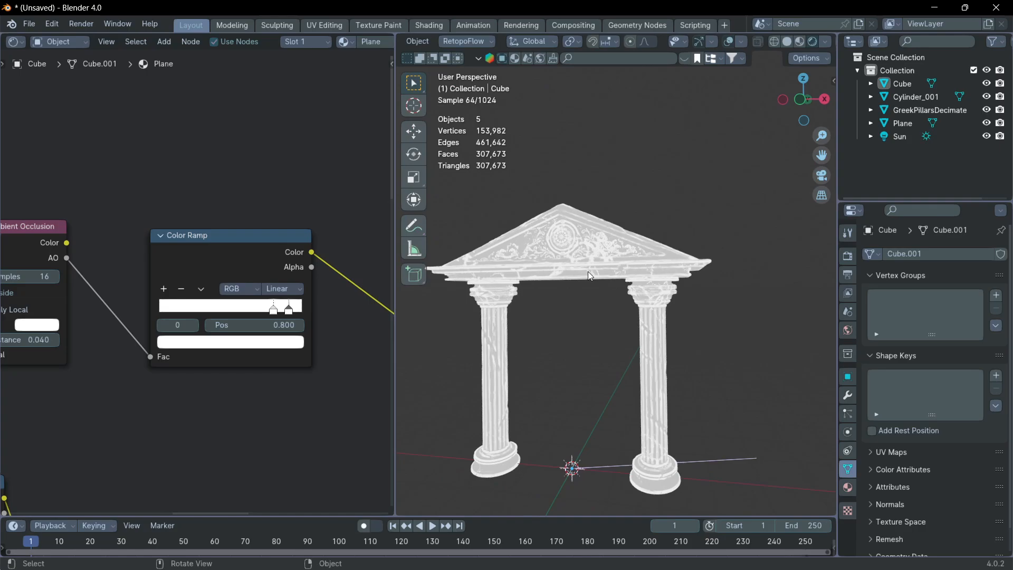
pyautogui.scroll(5, 603, 251)
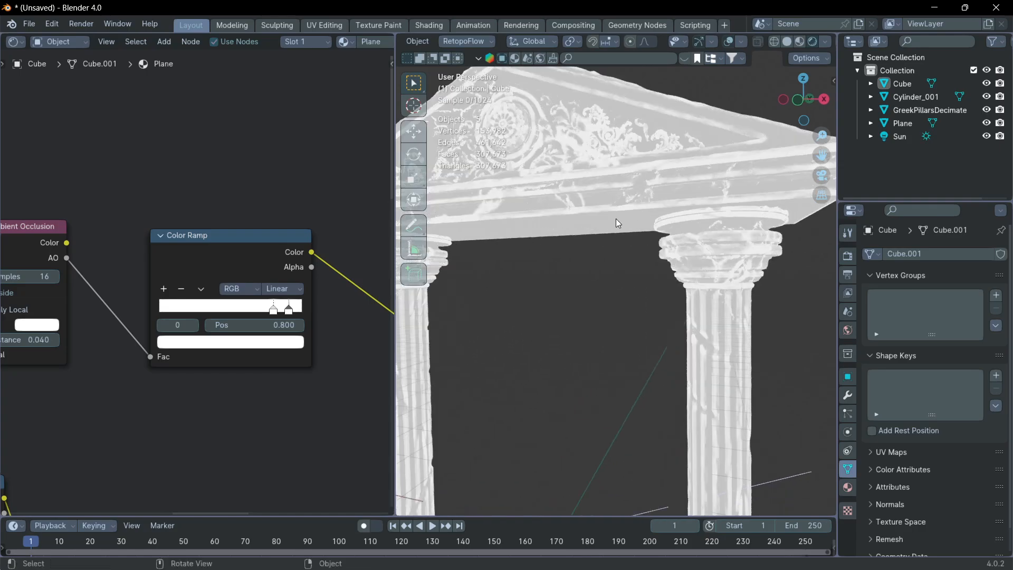
pyautogui.scroll(-5, 616, 218)
pyautogui.scroll(-4, 240, 244)
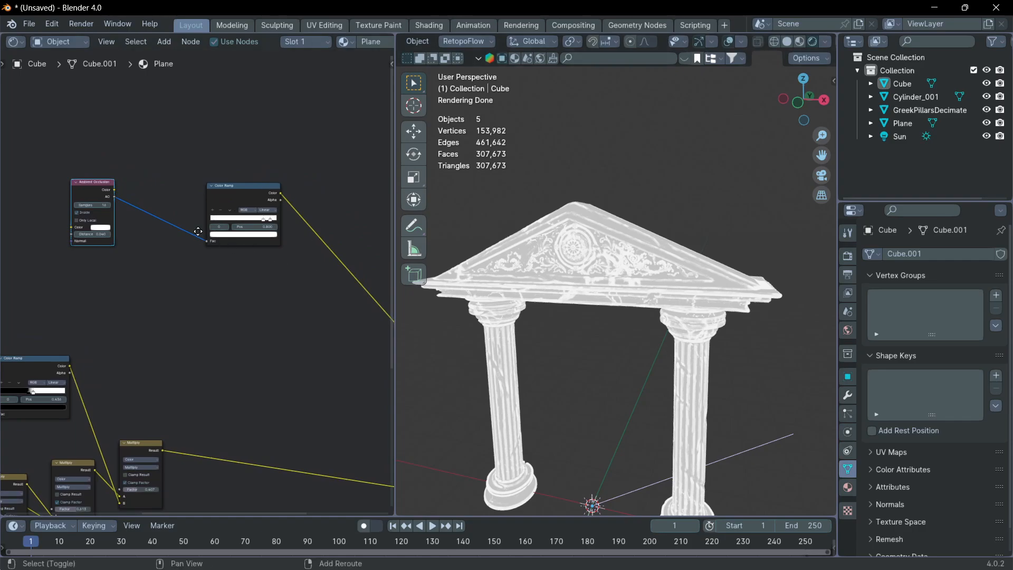
# Insert a Mix Color node between the inside Ambient Occlusion node's AO output and its Color Ramp
pyautogui.moveTo(198, 231); pyautogui.dragTo(225, 232, button='middle')
pyautogui.hotkey('shift', 'a')
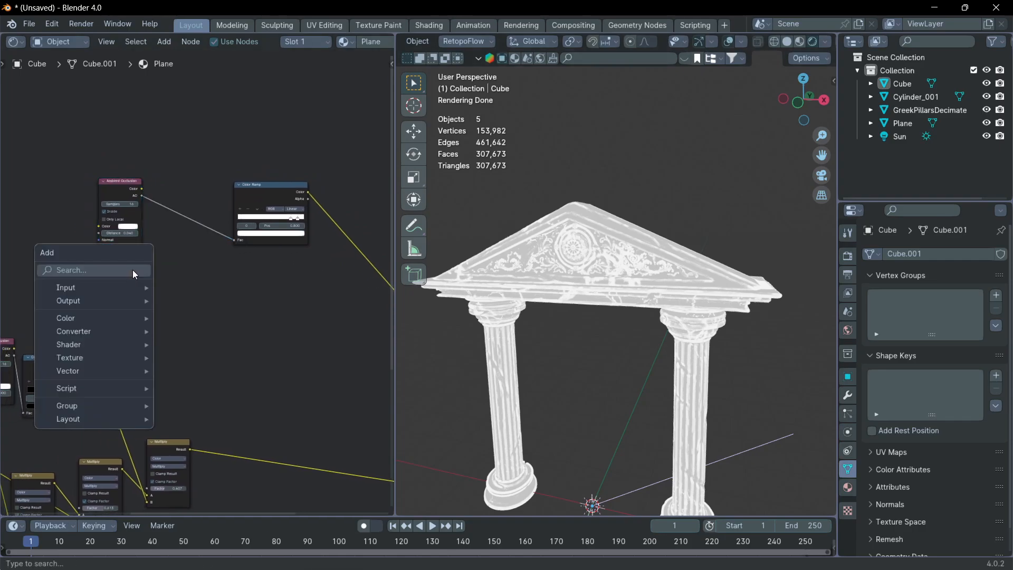
pyautogui.click(93, 271)
pyautogui.write('mix')
pyautogui.press('Return')
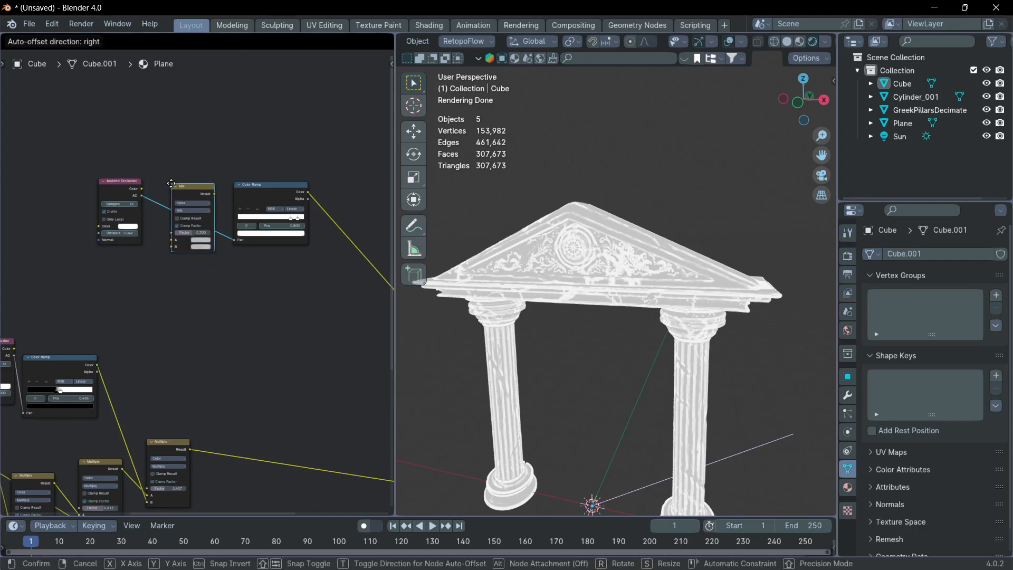
pyautogui.click(176, 192)
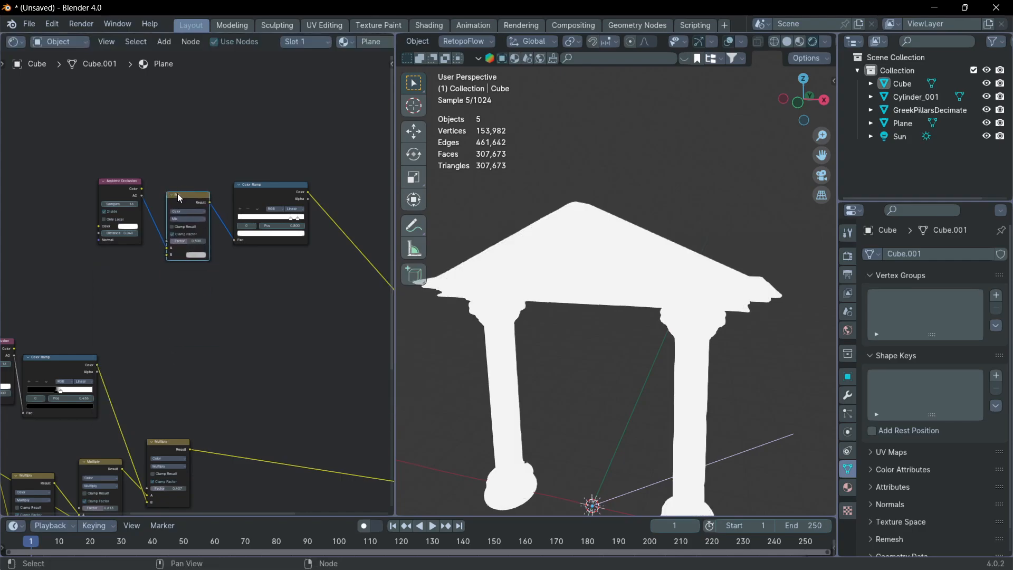
# Add a Noise Texture node and connect its Fac output to the Mix node's B input
pyautogui.click(110, 271)
pyautogui.hotkey('shift', 'a')
pyautogui.write('no')
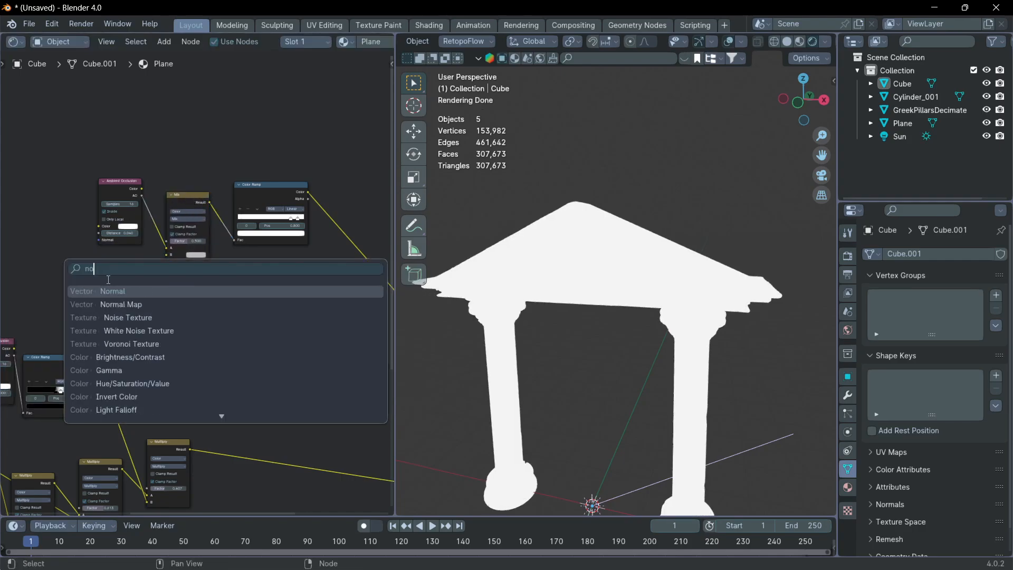
pyautogui.write('is')
pyautogui.press('Return')
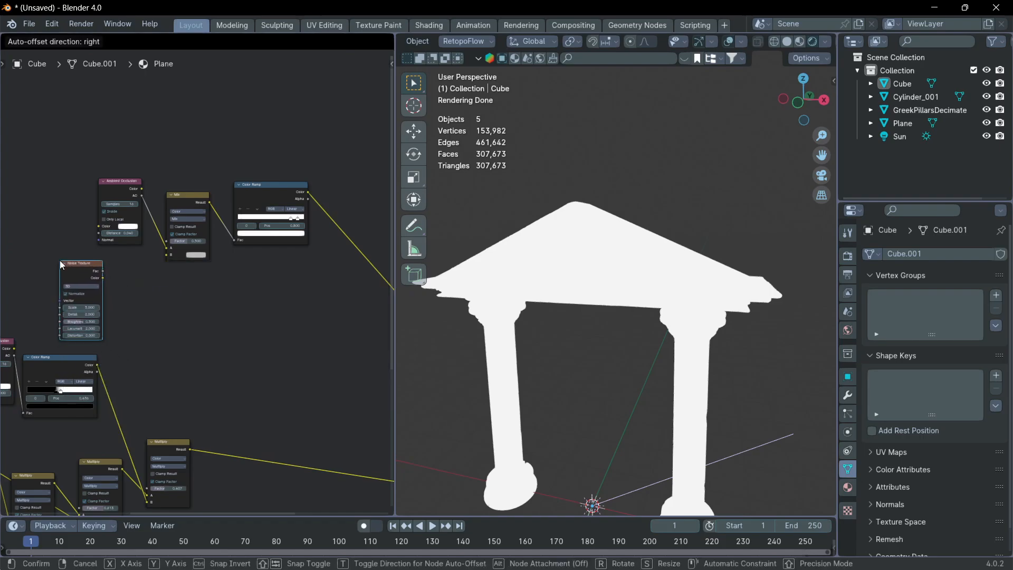
pyautogui.click(59, 261)
pyautogui.moveTo(103, 270); pyautogui.dragTo(147, 195)
# Give the Noise Texture a Mapping node driven by object texture coordinates, and place the Noise Texture beside the Ambient Occlusion node
pyautogui.hscroll(-5, 124, 227)
pyautogui.hotkey('ctrl', 't')
pyautogui.moveTo(101, 258); pyautogui.dragTo(82, 169)
pyautogui.scroll(4, 85, 178)
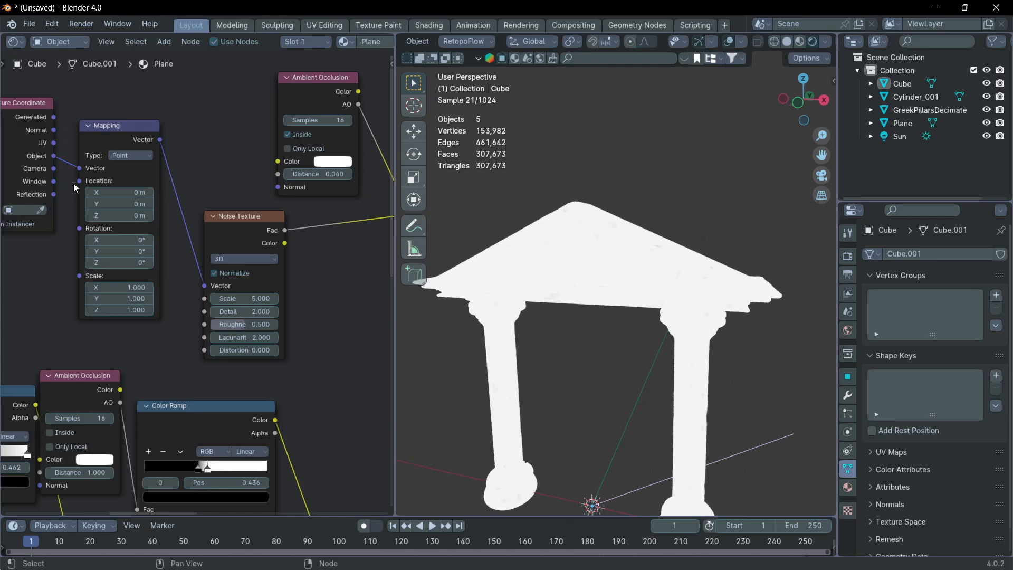
# Preview the Noise Texture on the model and set its Scale to 9.7, Detail to 5 and Roughness to 0.653
pyautogui.keyDown('ctrl'); pyautogui.keyDown('shift'); pyautogui.click(256, 226); pyautogui.keyUp('shift'); pyautogui.keyUp('ctrl')
pyautogui.scroll(3, 315, 261)
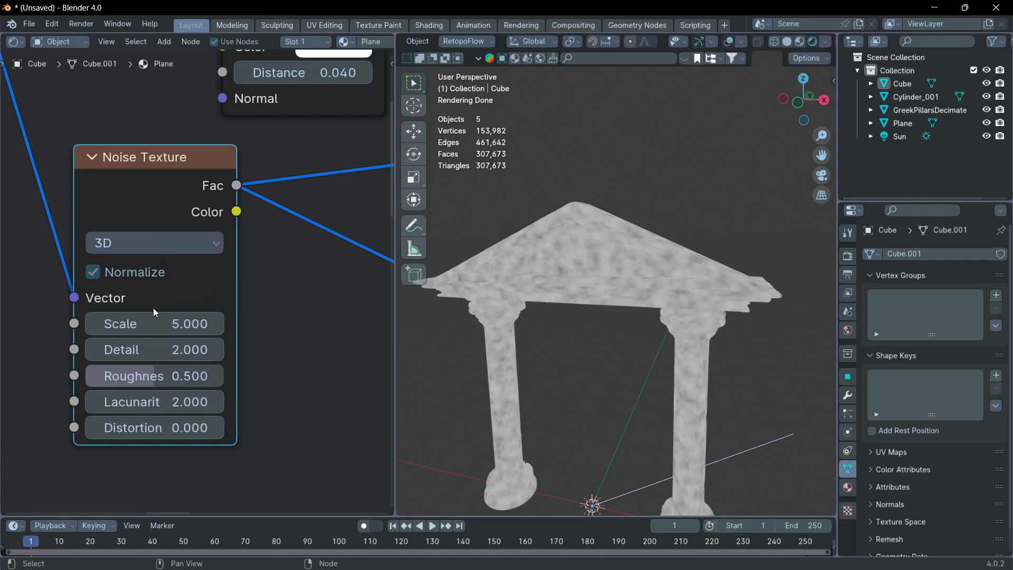
pyautogui.moveTo(127, 324); pyautogui.dragTo(156, 376)
pyautogui.scroll(-6, 178, 380)
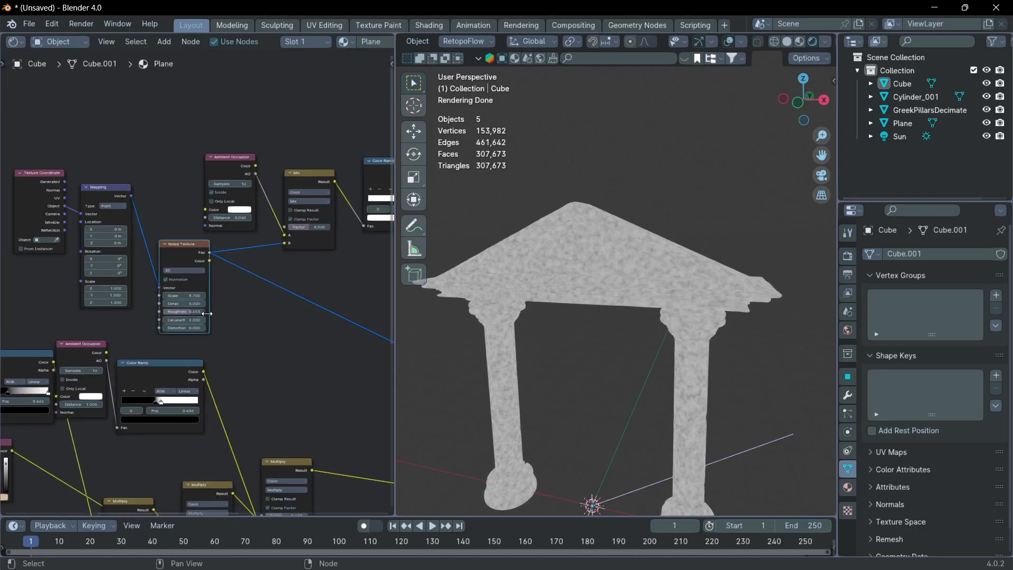
# Preview the edge Color Ramp on the model and switch the Mix node's blending mode to Add
pyautogui.moveTo(267, 300); pyautogui.dragTo(216, 248, button='middle')
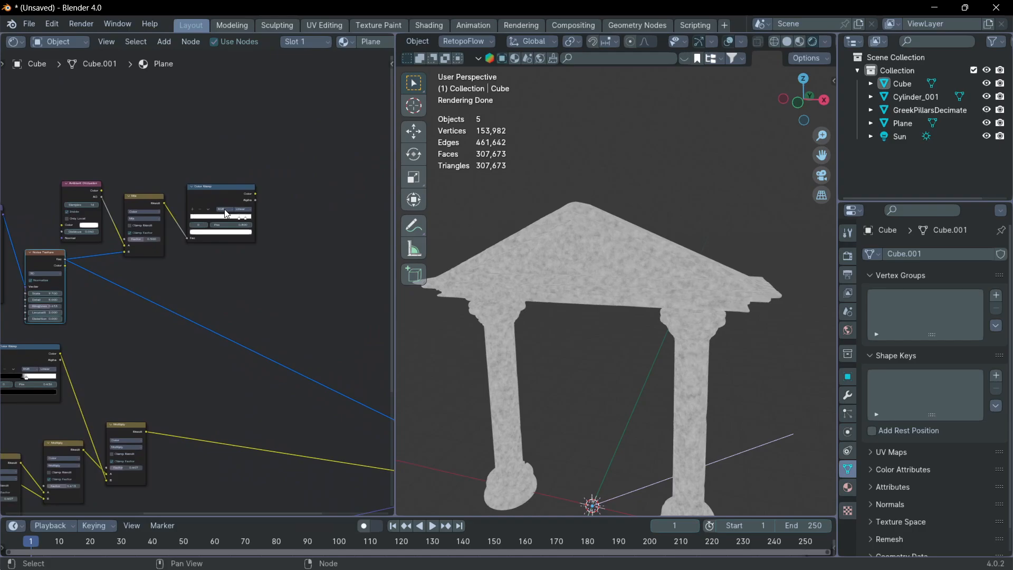
pyautogui.keyDown('ctrl'); pyautogui.keyDown('shift'); pyautogui.click(211, 191); pyautogui.keyUp('shift'); pyautogui.keyUp('ctrl')
pyautogui.moveTo(192, 216); pyautogui.dragTo(174, 264, button='middle')
pyautogui.scroll(4, 176, 264)
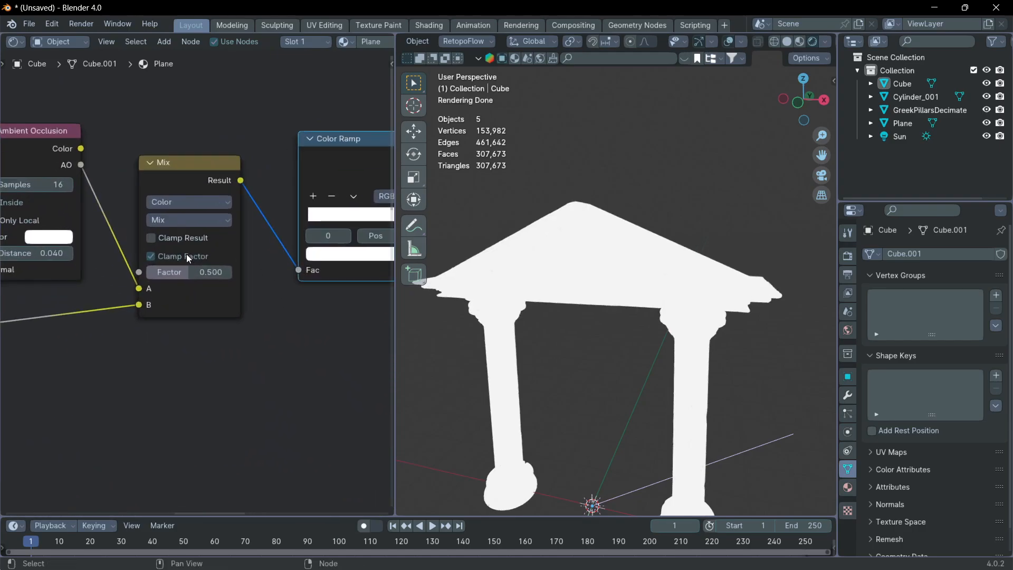
pyautogui.click(172, 224)
pyautogui.click(179, 376)
pyautogui.moveTo(186, 370); pyautogui.dragTo(259, 379, button='middle')
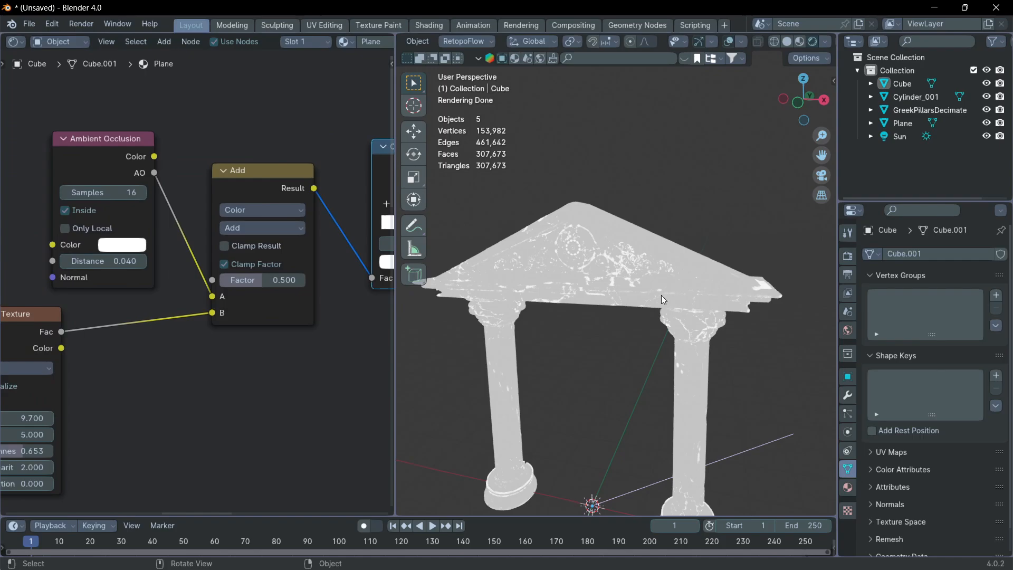
# Set the Add node's Factor to 0.187 to reduce the noise in the edge mask
pyautogui.moveTo(201, 290); pyautogui.dragTo(237, 285, button='middle')
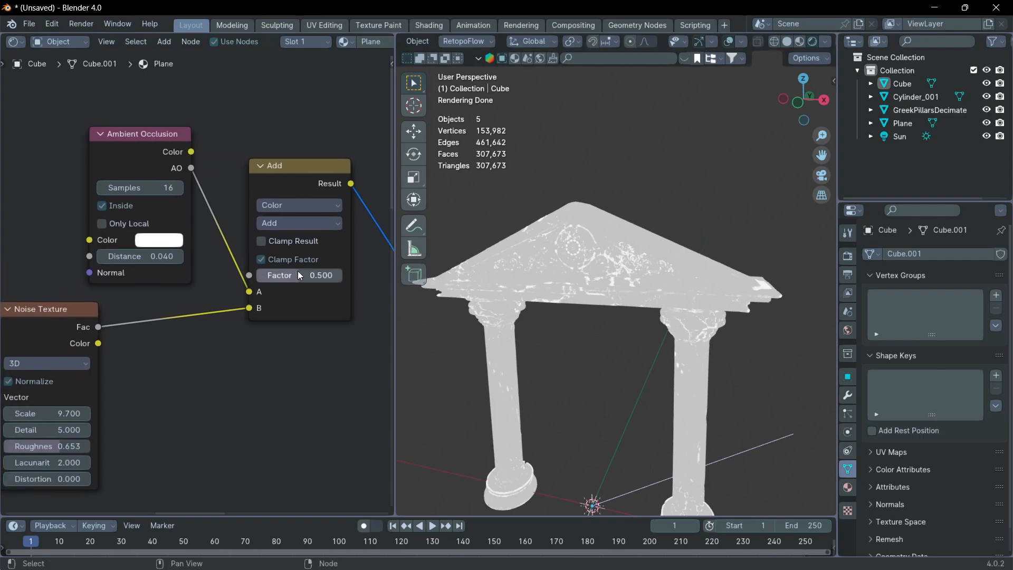
pyautogui.moveTo(297, 271)
pyautogui.mouseDown()
pyautogui.moveTo(274, 275)
pyautogui.moveTo(296, 274)
pyautogui.mouseUp()
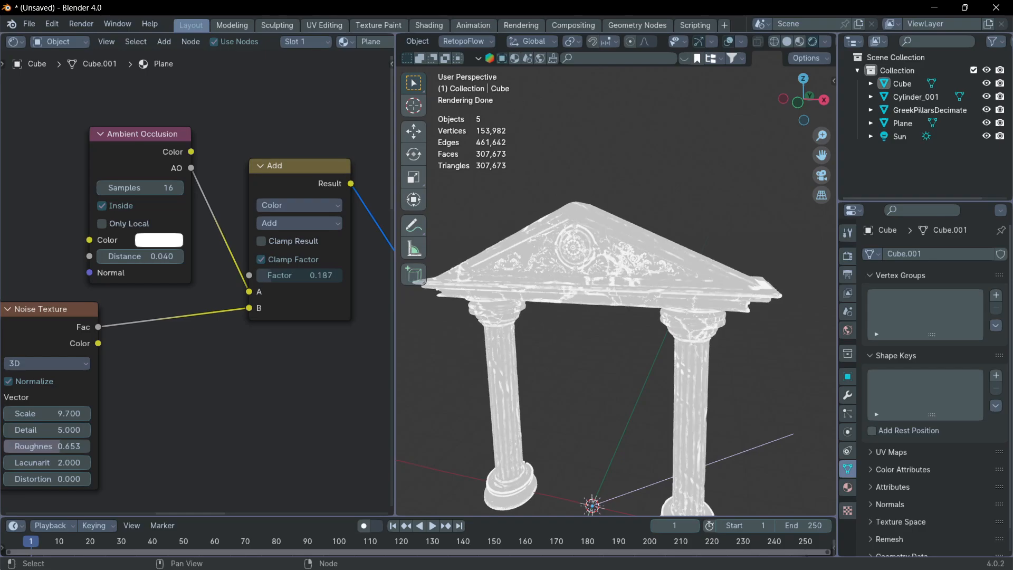
pyautogui.scroll(-4, 147, 300)
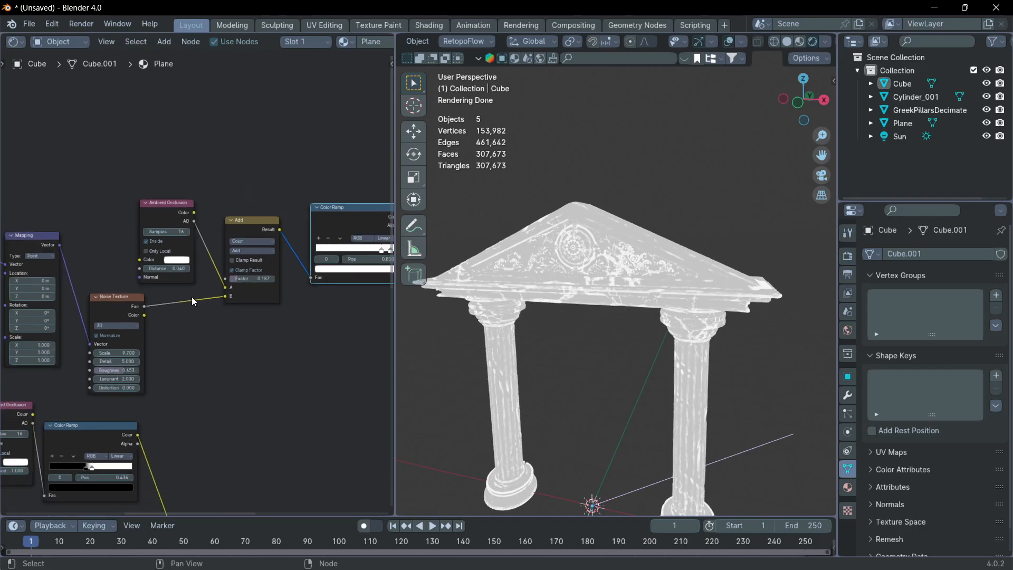
# Insert a Color Ramp between the Noise Texture's Fac output and the Add node's B input
pyautogui.scroll(5, 188, 303)
pyautogui.hotkey('shift', 'a')
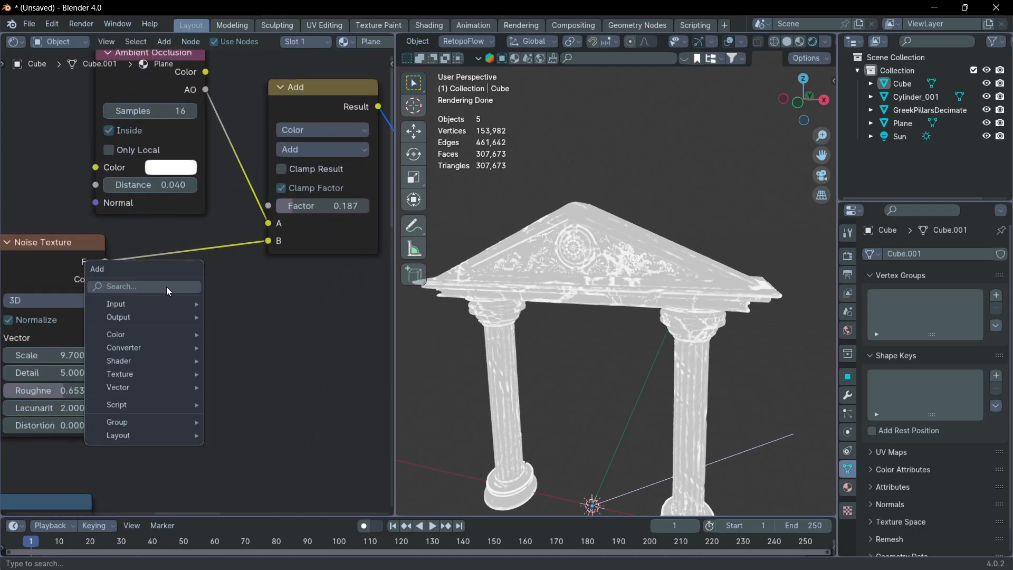
pyautogui.write('ra')
pyautogui.click(236, 324)
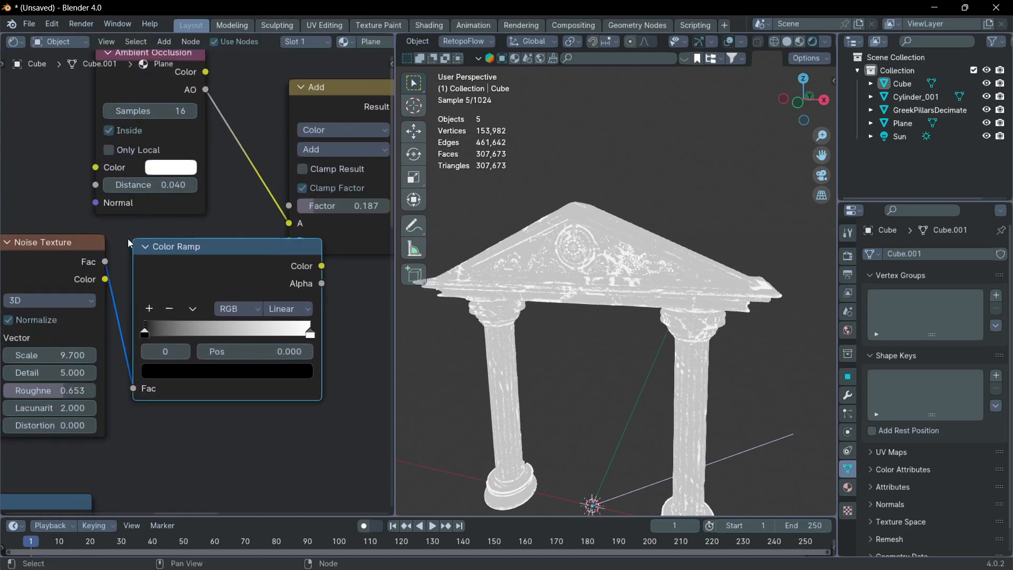
pyautogui.click(223, 308)
# Preview the noise Color Ramp and sharpen it with the black stop at 0.444 and the white stop at 0.520
pyautogui.moveTo(223, 305); pyautogui.dragTo(122, 335, button='middle')
pyautogui.moveTo(105, 342); pyautogui.dragTo(178, 338)
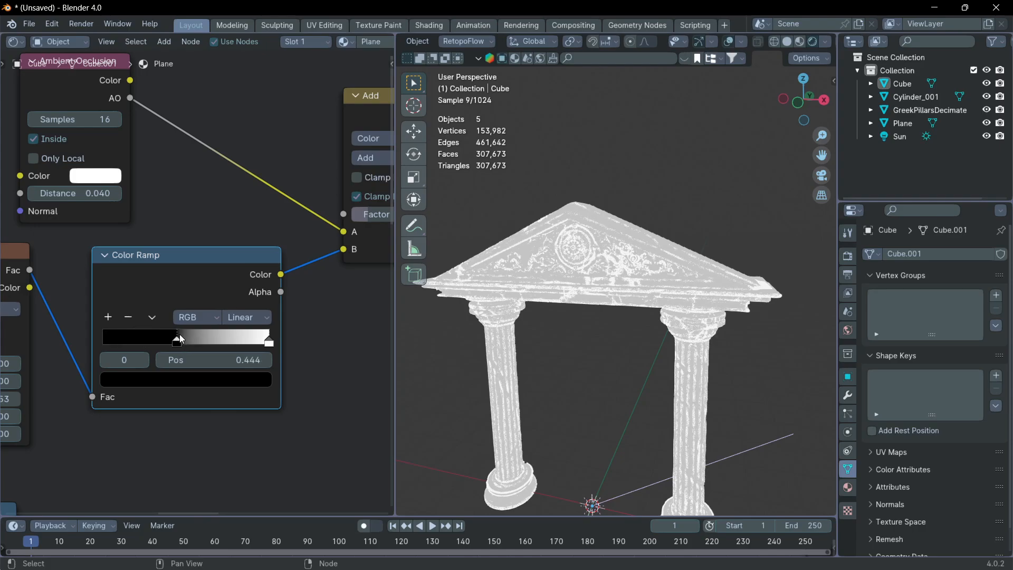
pyautogui.keyDown('ctrl'); pyautogui.keyDown('shift'); pyautogui.click(188, 265); pyautogui.keyUp('shift'); pyautogui.keyUp('ctrl')
pyautogui.moveTo(269, 343); pyautogui.dragTo(190, 340)
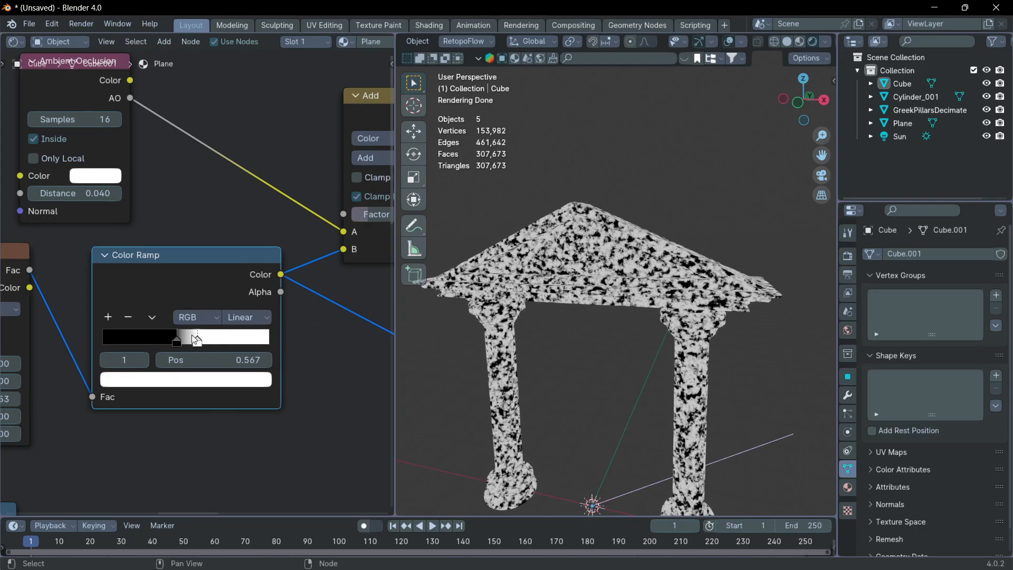
# Preview the edge Color Ramp again and examine the noise-broken edge mask on the pediment and columns
pyautogui.moveTo(212, 299); pyautogui.dragTo(153, 334, button='middle')
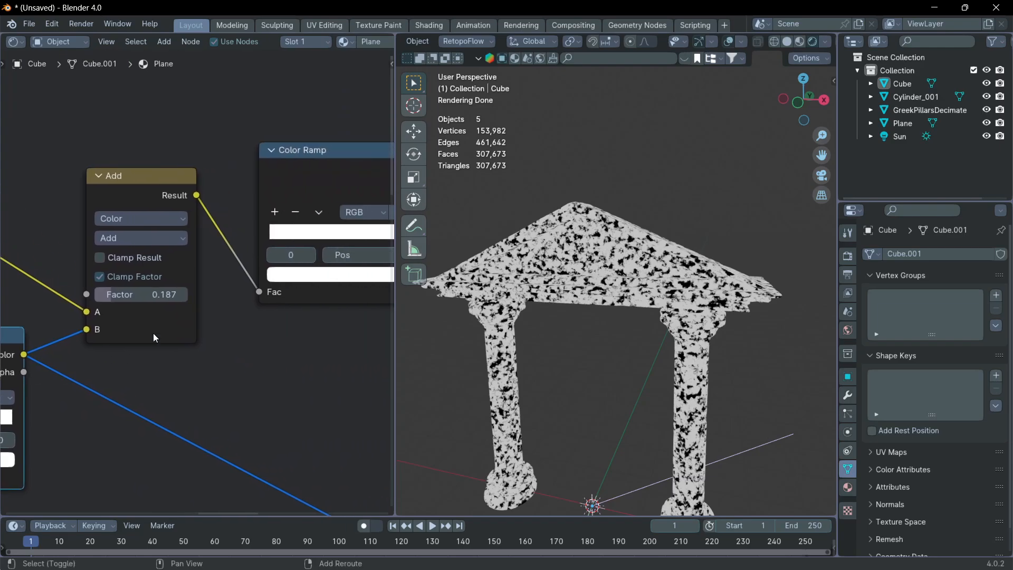
pyautogui.keyDown('ctrl'); pyautogui.keyDown('shift'); pyautogui.click(324, 181); pyautogui.keyUp('shift'); pyautogui.keyUp('ctrl')
pyautogui.moveTo(316, 194); pyautogui.dragTo(367, 158, button='middle')
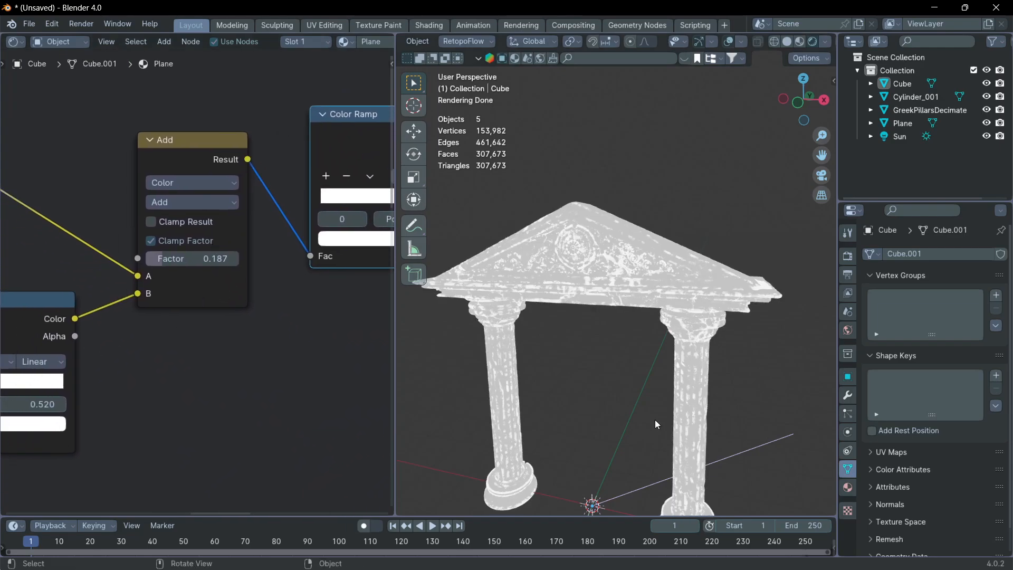
pyautogui.moveTo(655, 419); pyautogui.dragTo(694, 402, button='middle')
pyautogui.scroll(3, 694, 402)
pyautogui.moveTo(748, 422); pyautogui.dragTo(667, 271, button='middle')
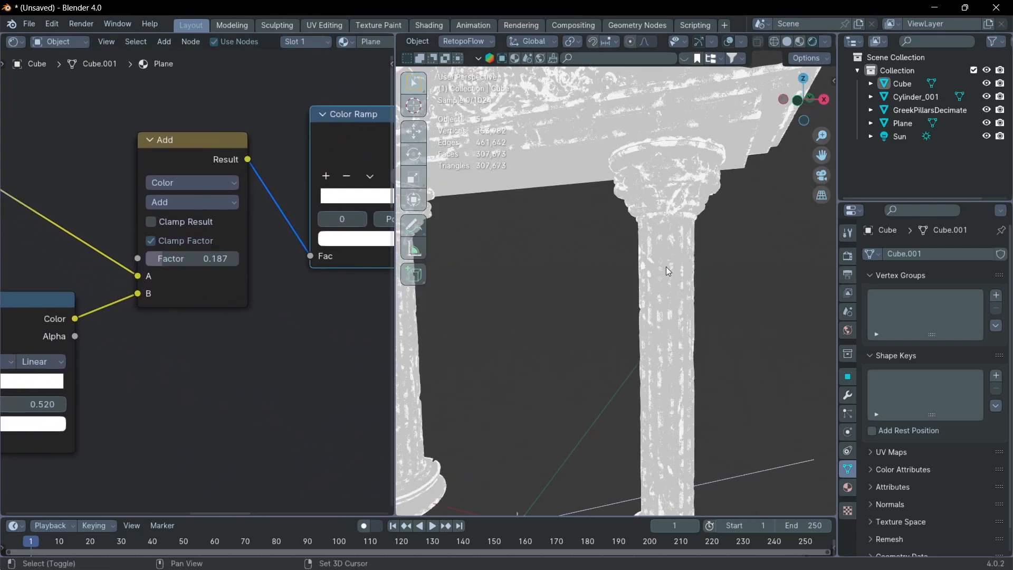
pyautogui.scroll(-5, 679, 350)
pyautogui.scroll(-2, 617, 348)
pyautogui.scroll(-6, 255, 242)
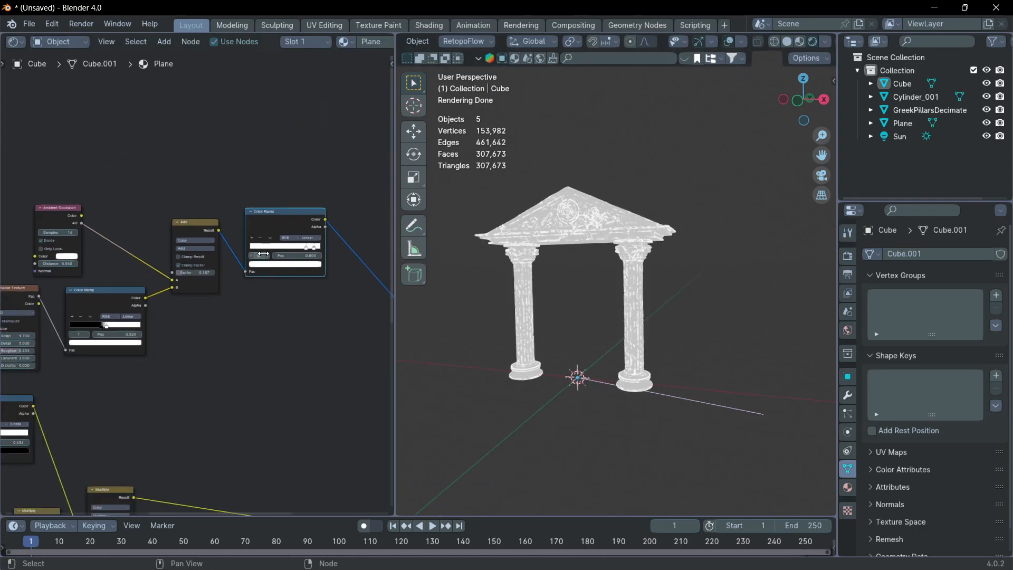
# Check the last Multiply node's colour result and bring back the Principled BSDF as the material output
pyautogui.moveTo(255, 245); pyautogui.dragTo(194, 184, button='middle')
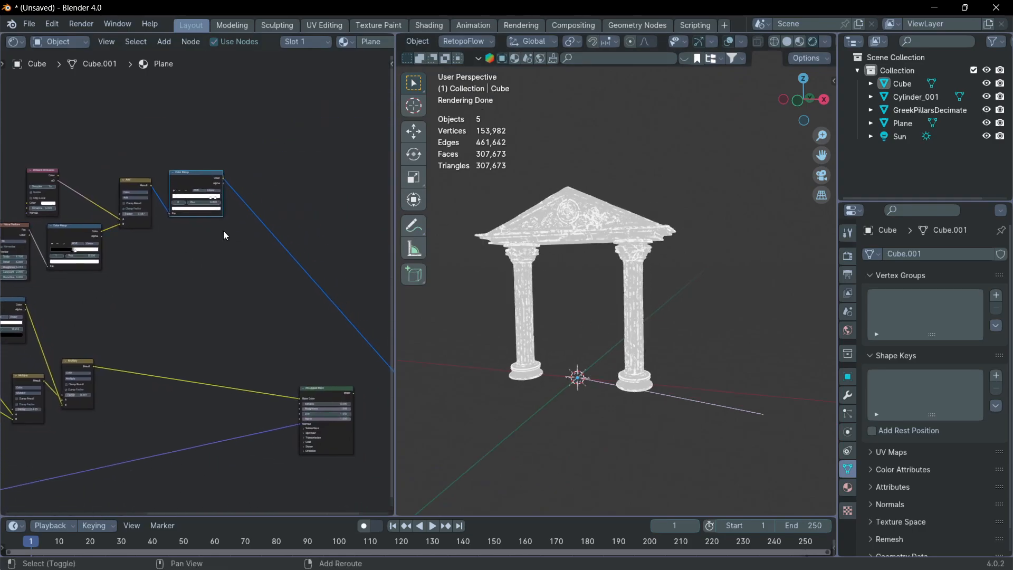
pyautogui.keyDown('ctrl'); pyautogui.keyDown('shift'); pyautogui.click(72, 363); pyautogui.keyUp('shift'); pyautogui.keyUp('ctrl')
pyautogui.moveTo(108, 338); pyautogui.dragTo(225, 277, button='middle')
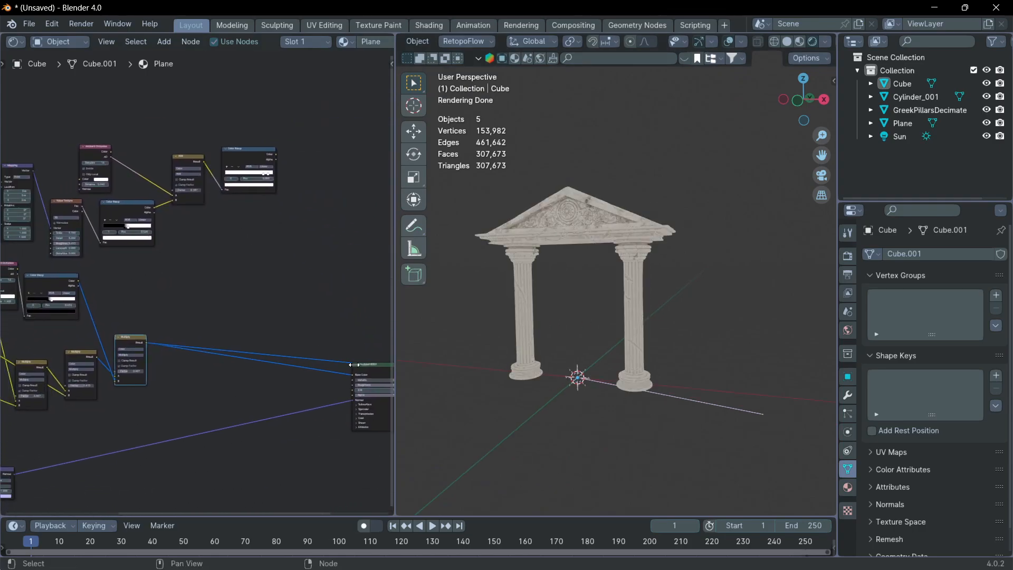
# Insert a duplicate of the last Multiply node before the Principled BSDF's Base Color and set its Factor to 0.753
pyautogui.hotkey('shift', 'a')
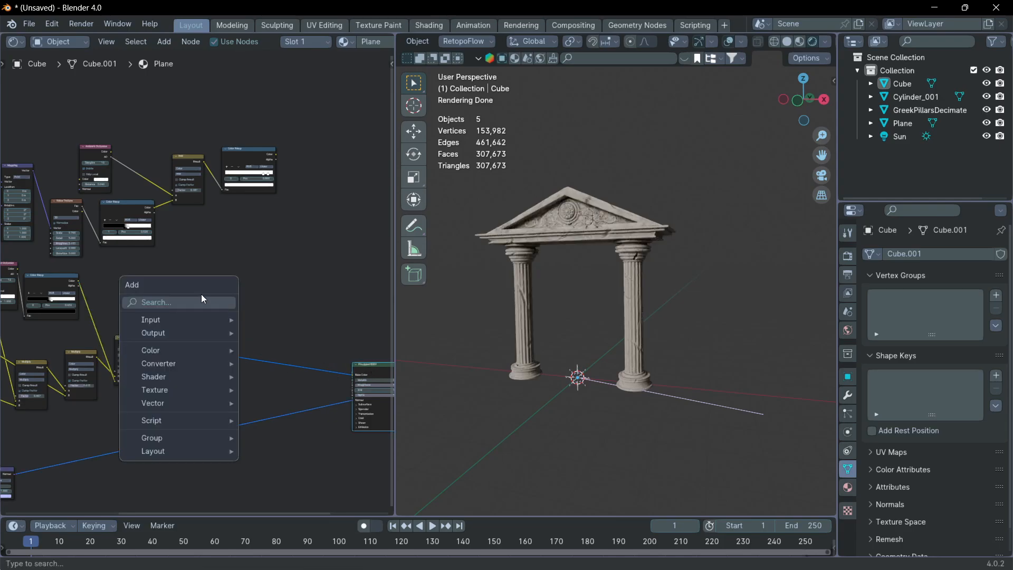
pyautogui.press('Escape')
pyautogui.scroll(3, 127, 362)
pyautogui.hotkey('shift', 'd')
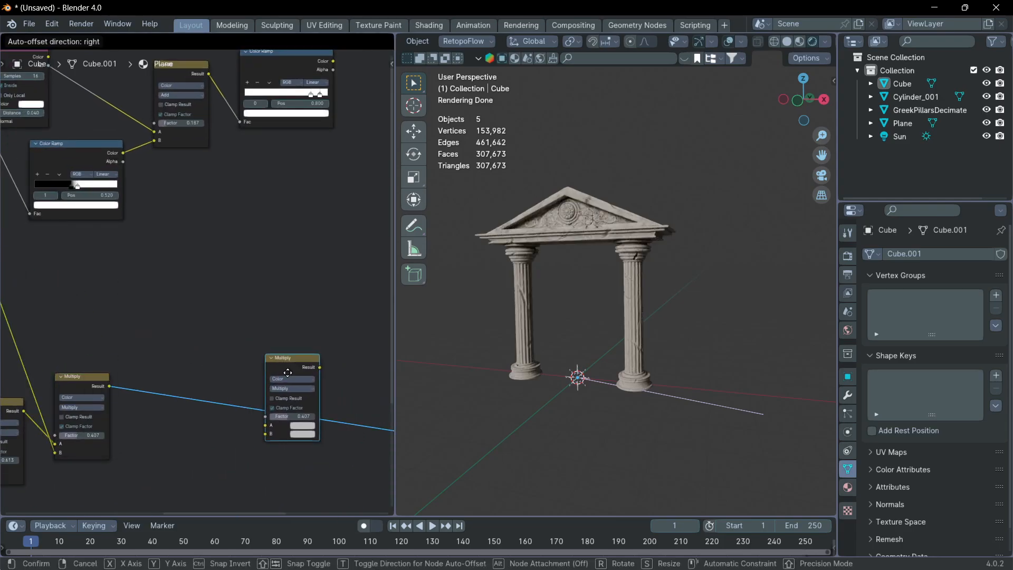
pyautogui.click(285, 375)
pyautogui.scroll(3, 292, 430)
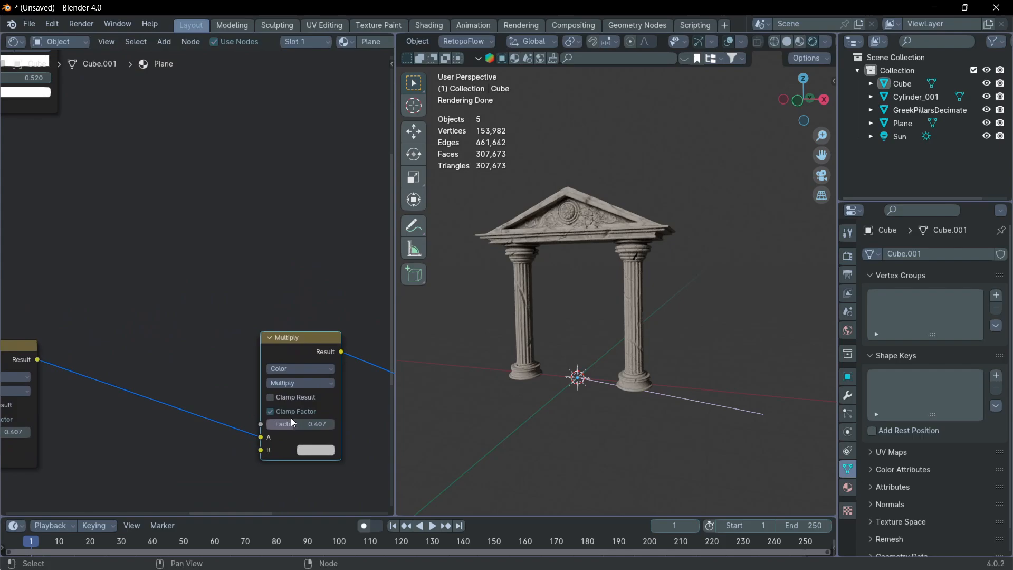
# Connect the edge Color Ramp's Color output to the new Multiply node's B input and check the highlighted edges
pyautogui.scroll(-4, 273, 238)
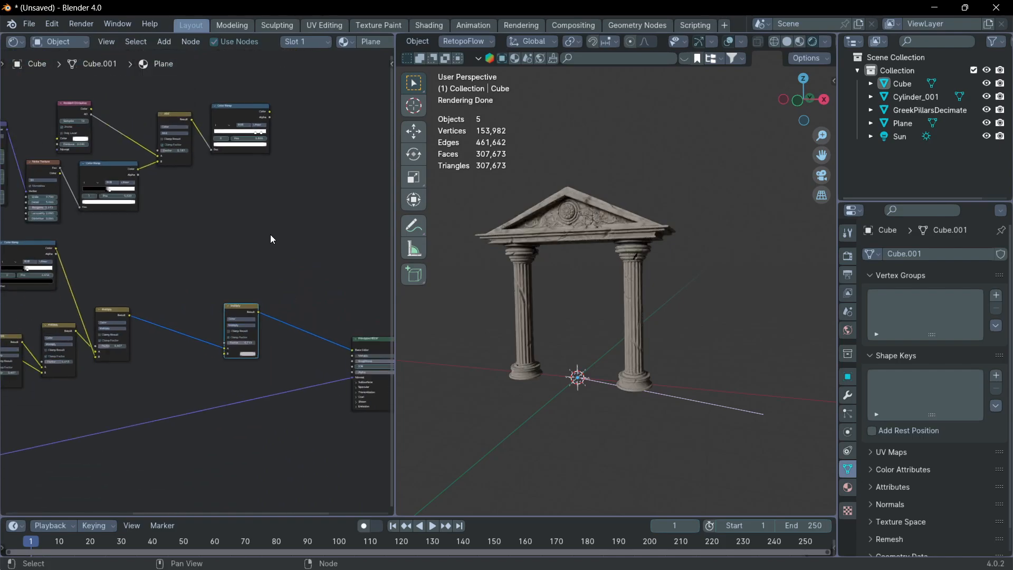
pyautogui.click(273, 152)
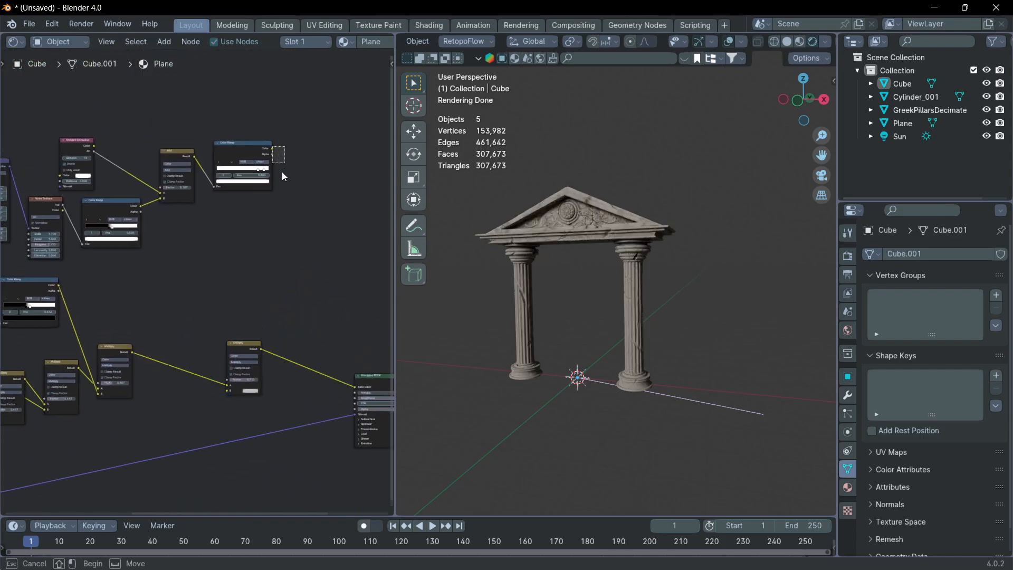
pyautogui.moveTo(272, 150); pyautogui.dragTo(227, 392)
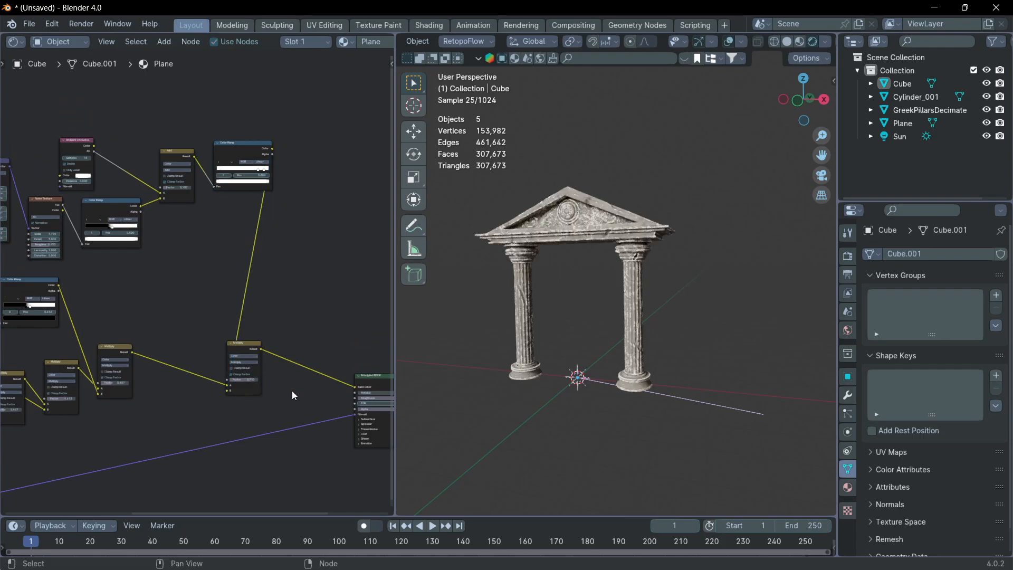
pyautogui.scroll(5, 591, 233)
pyautogui.moveTo(593, 239); pyautogui.dragTo(602, 271, button='middle')
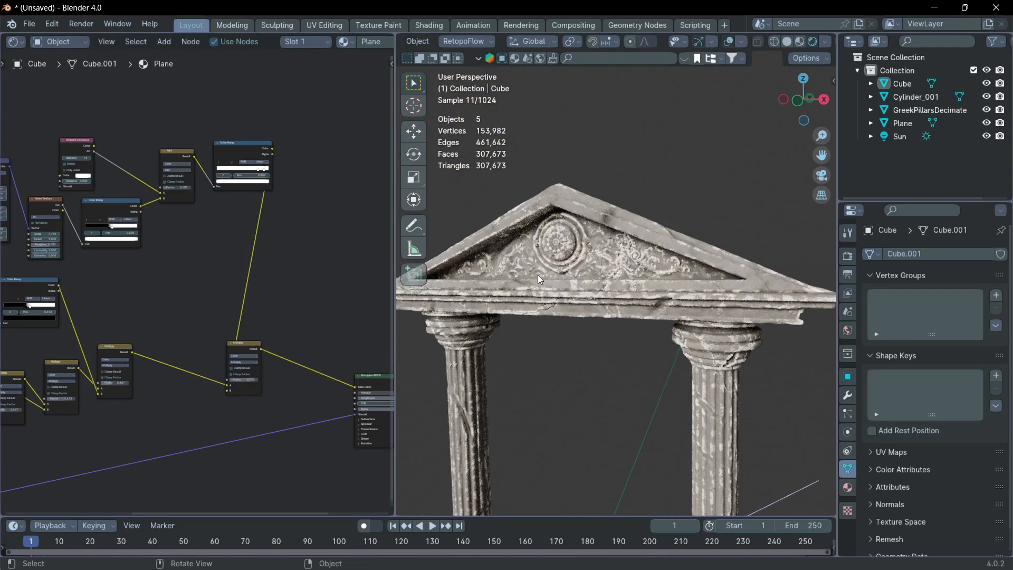
# Set the new Multiply node's Factor to 0.247 and check the softened edge highlights on the model
pyautogui.scroll(6, 289, 353)
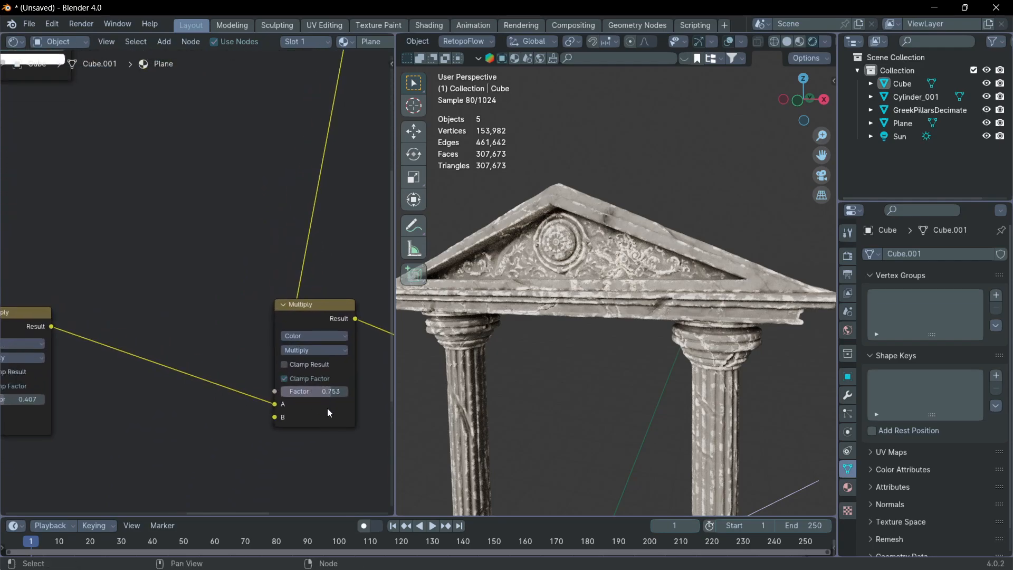
pyautogui.moveTo(331, 391); pyautogui.dragTo(325, 391)
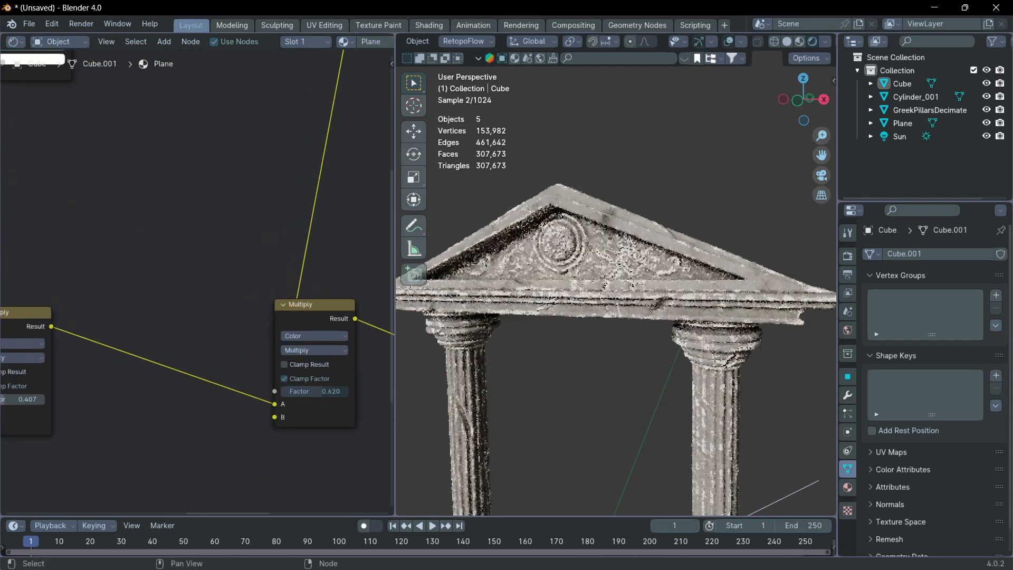
pyautogui.moveTo(261, 391); pyautogui.dragTo(65, 391)
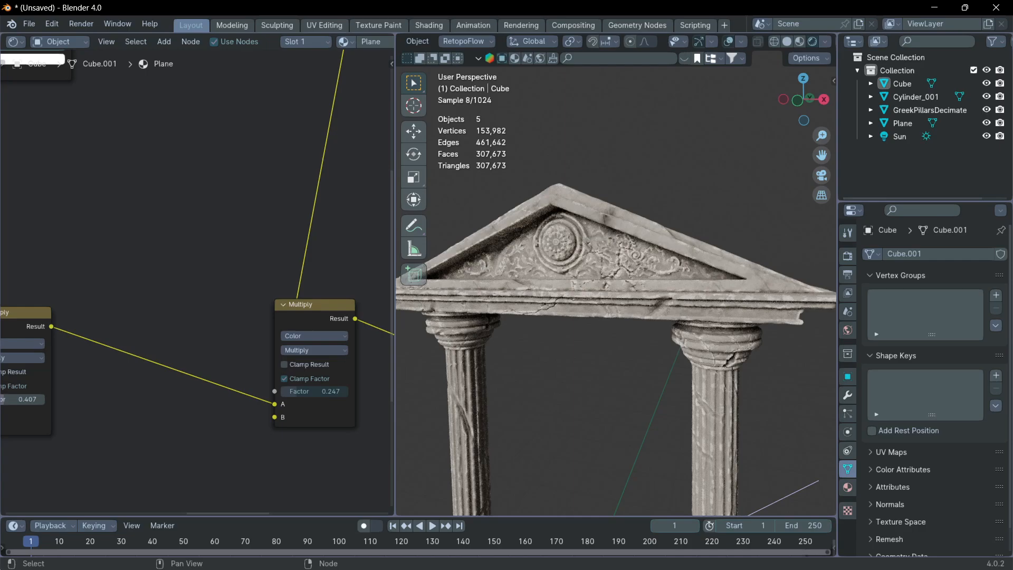
pyautogui.scroll(-3, 605, 393)
pyautogui.scroll(4, 602, 373)
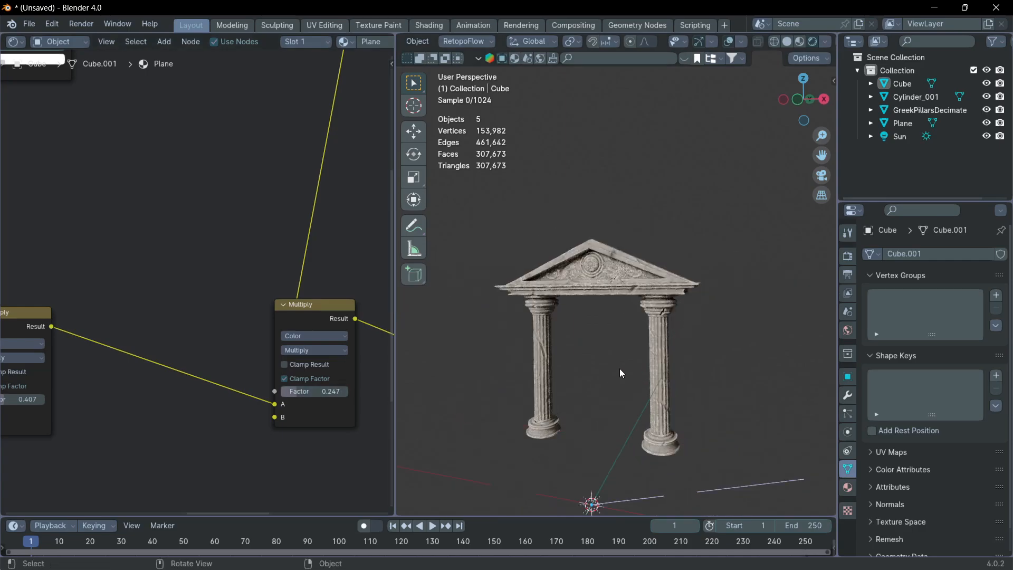
# Add a Noise Texture node in the free space beside the edge highlight Color Ramp
pyautogui.scroll(-5, 173, 245)
pyautogui.scroll(-3, 597, 297)
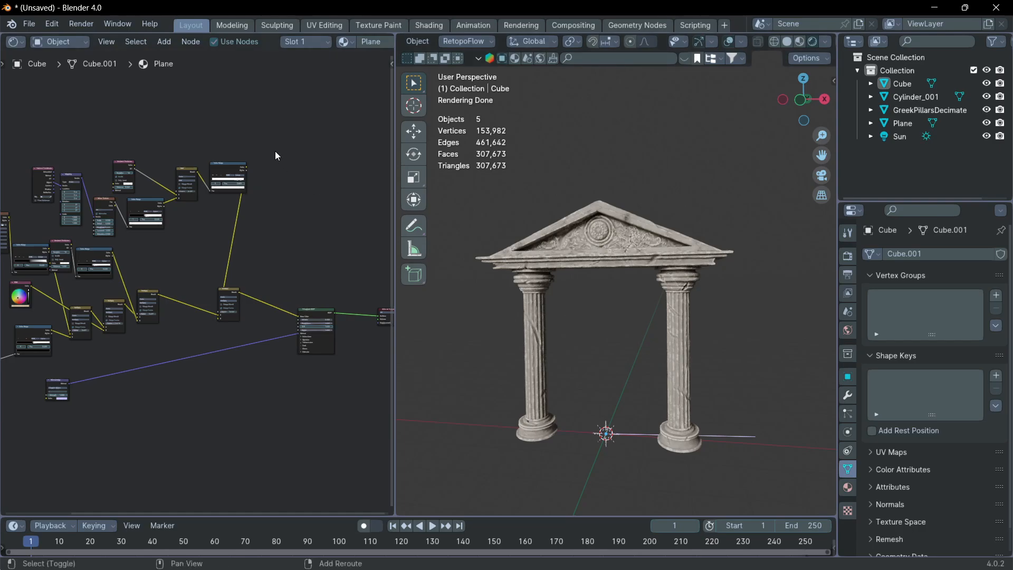
pyautogui.hotkey('shift', 'a')
pyautogui.click(225, 151)
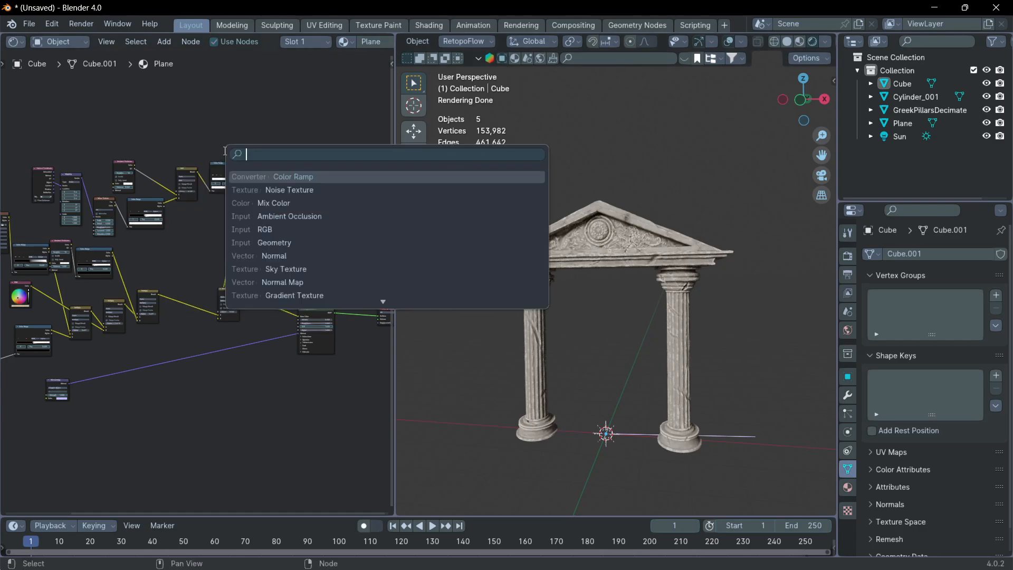
pyautogui.write('nois')
pyautogui.click(373, 176)
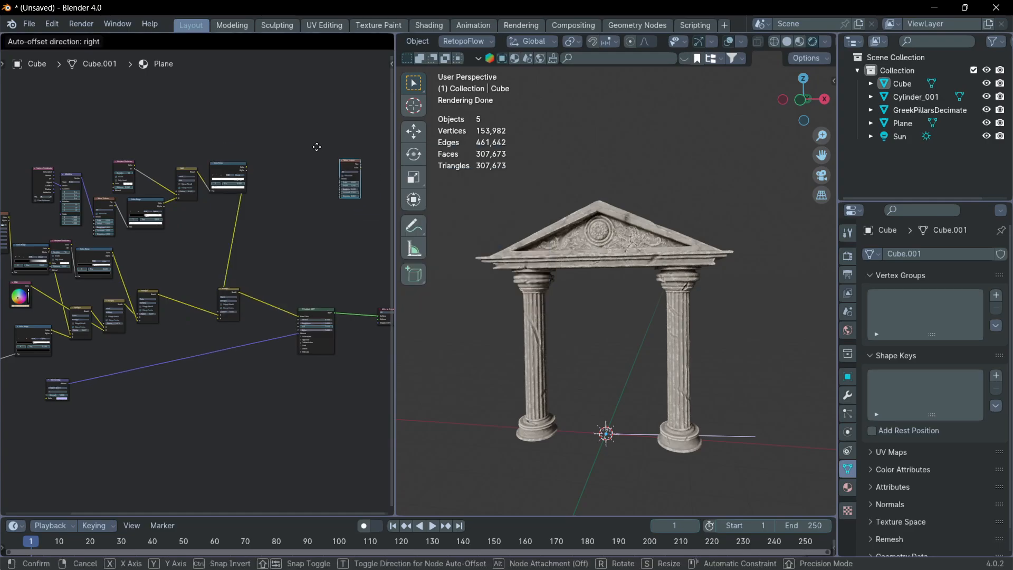
pyautogui.click(284, 166)
# Insert a duplicate of the last Multiply node before the Principled BSDF's Base Color
pyautogui.click(226, 291)
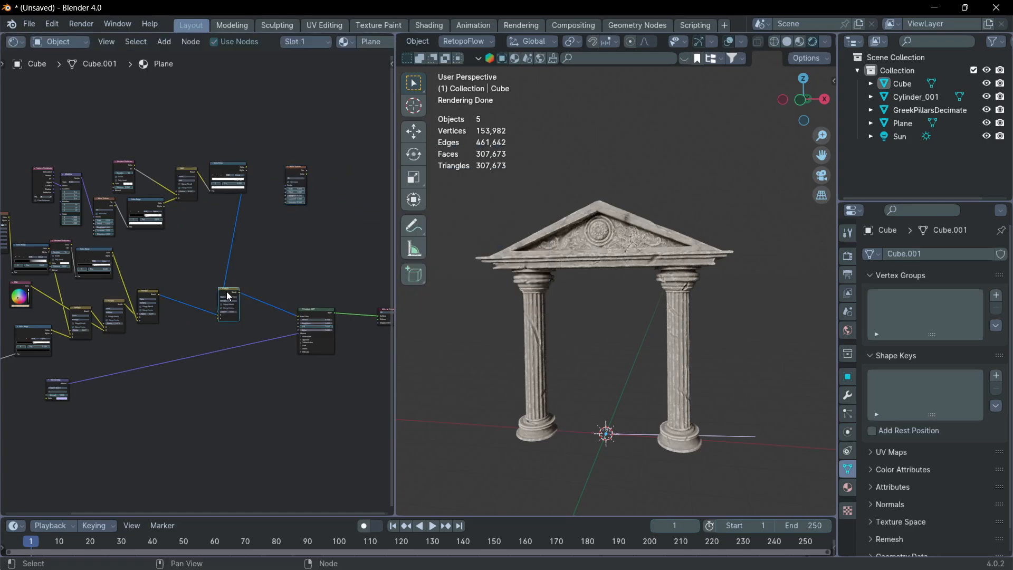
pyautogui.hotkey('shift', 'd')
pyautogui.click(272, 287)
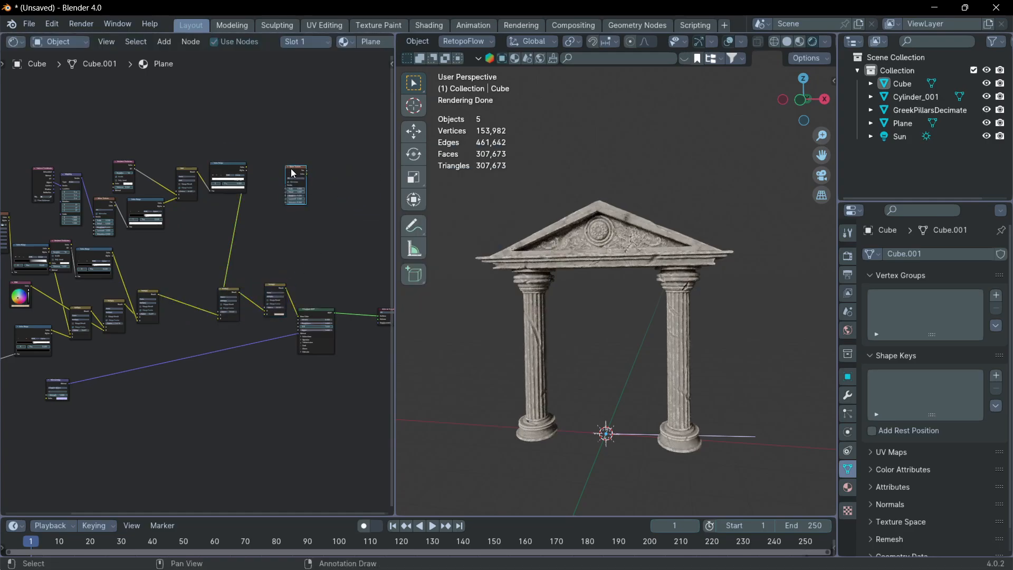
# Place the new Noise Texture above the last two Multiply nodes and move the Principled BSDF and Material Output farther away from them
pyautogui.moveTo(293, 173); pyautogui.dragTo(249, 229)
pyautogui.scroll(-2, 313, 322)
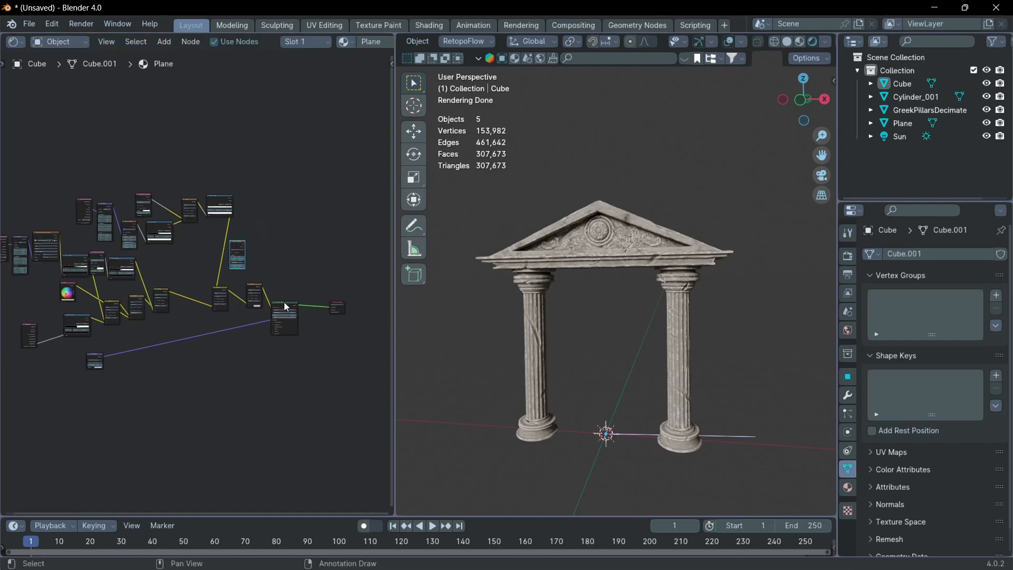
pyautogui.moveTo(367, 385); pyautogui.dragTo(291, 277)
pyautogui.press('g')
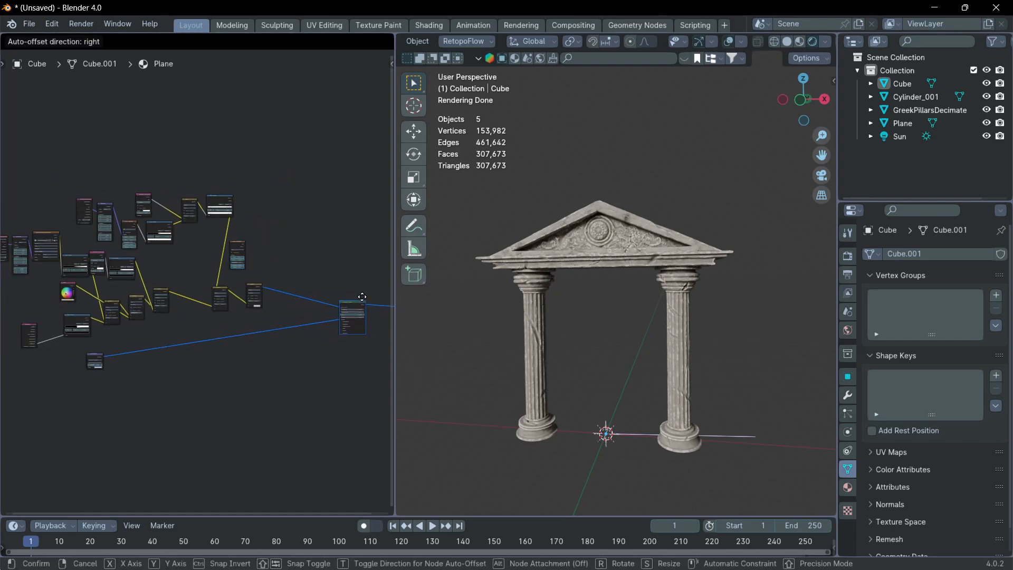
pyautogui.click(362, 296)
pyautogui.scroll(-1, 313, 258)
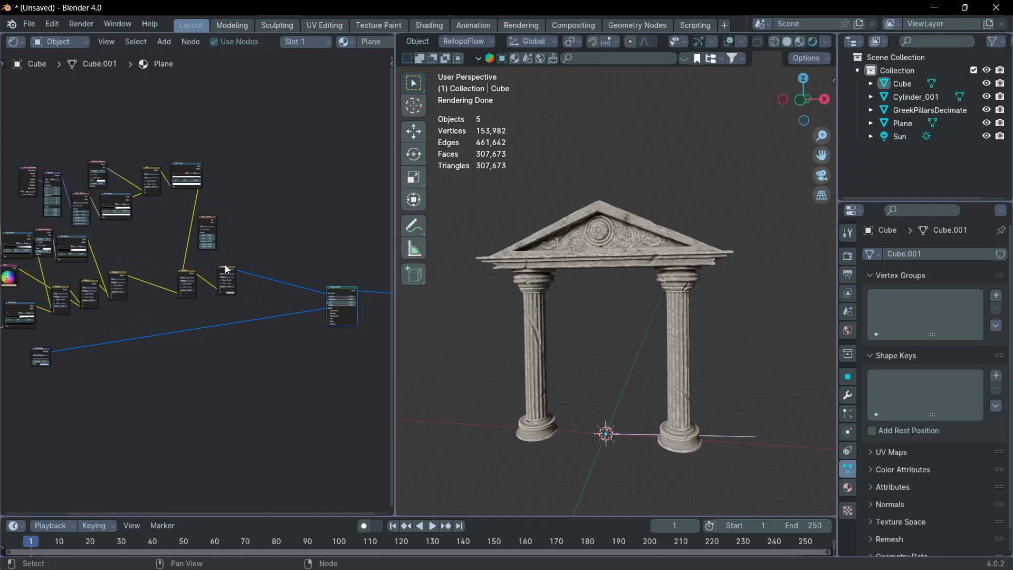
# Add a Color Ramp node directly after the new Noise Texture
pyautogui.scroll(2, 225, 264)
pyautogui.moveTo(271, 288); pyautogui.dragTo(320, 290, button='middle')
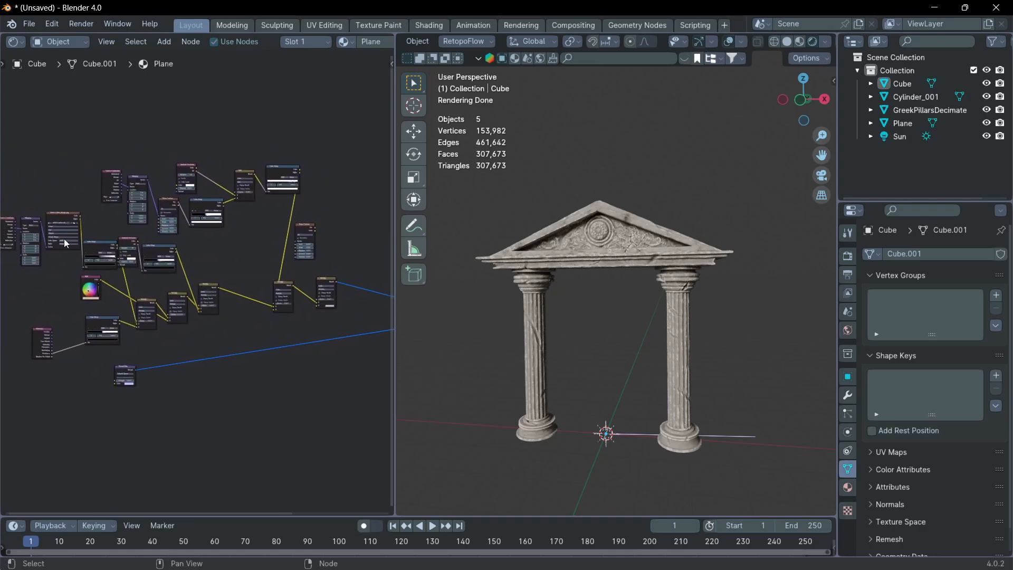
pyautogui.moveTo(239, 270)
pyautogui.mouseDown(button='middle')
pyautogui.moveTo(227, 275)
pyautogui.moveTo(248, 266)
pyautogui.mouseUp(button='middle')
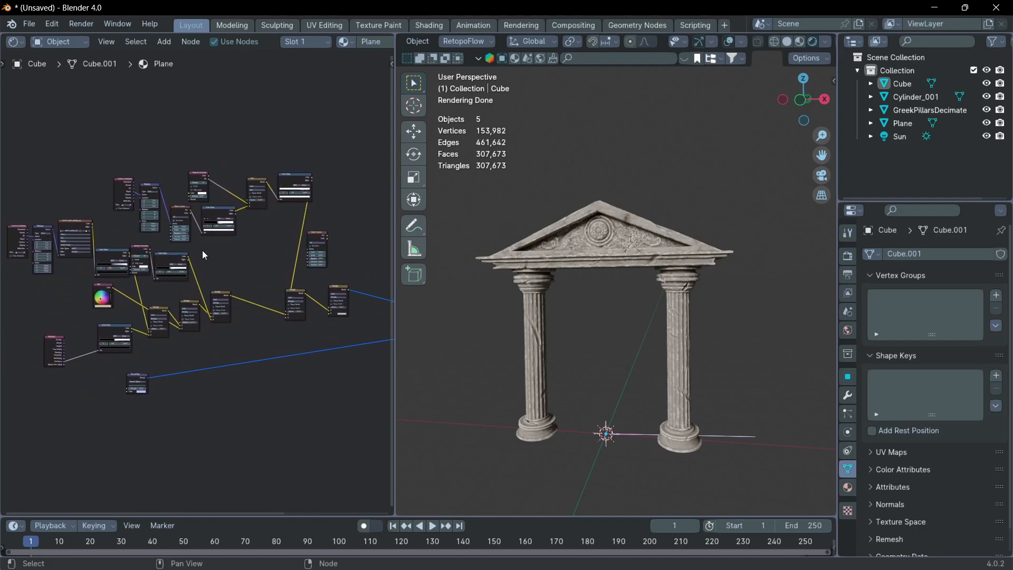
pyautogui.moveTo(264, 259); pyautogui.dragTo(190, 259, button='middle')
pyautogui.click(258, 262)
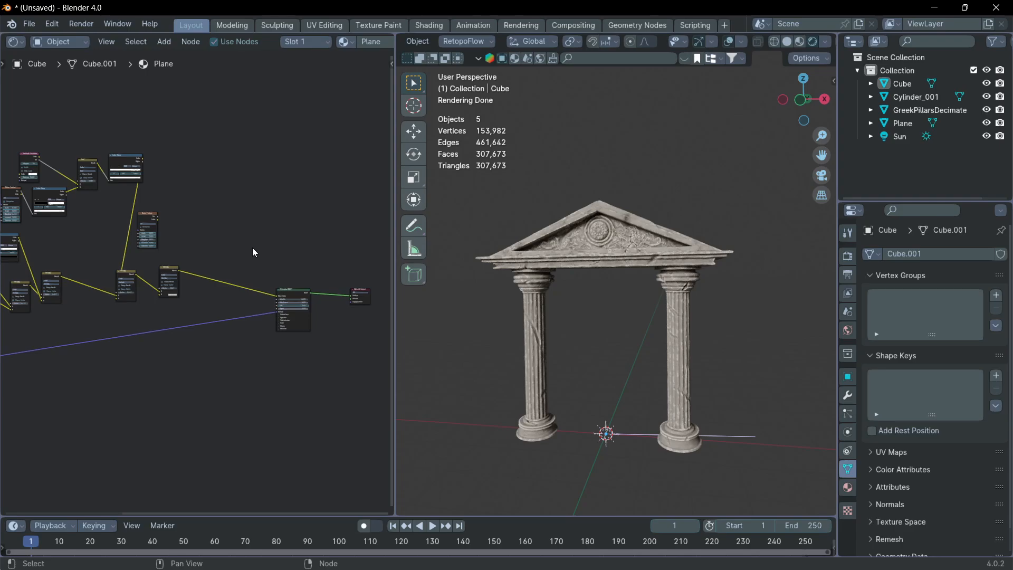
pyautogui.scroll(3, 185, 223)
pyautogui.hotkey('shift', 'a')
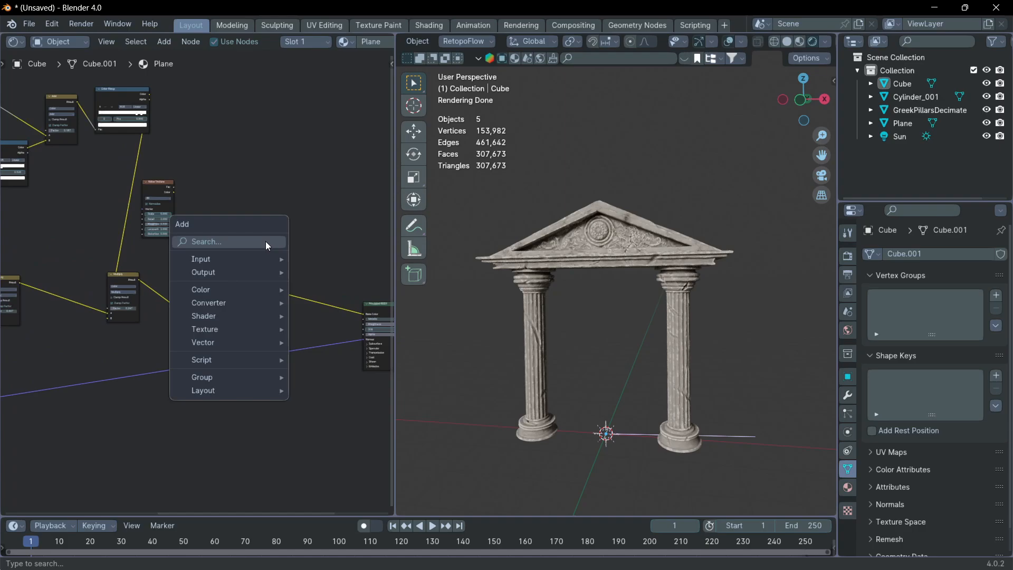
pyautogui.click(231, 241)
pyautogui.write('ra')
pyautogui.press('BackSpace')
pyautogui.press('BackSpace')
pyautogui.write('col')
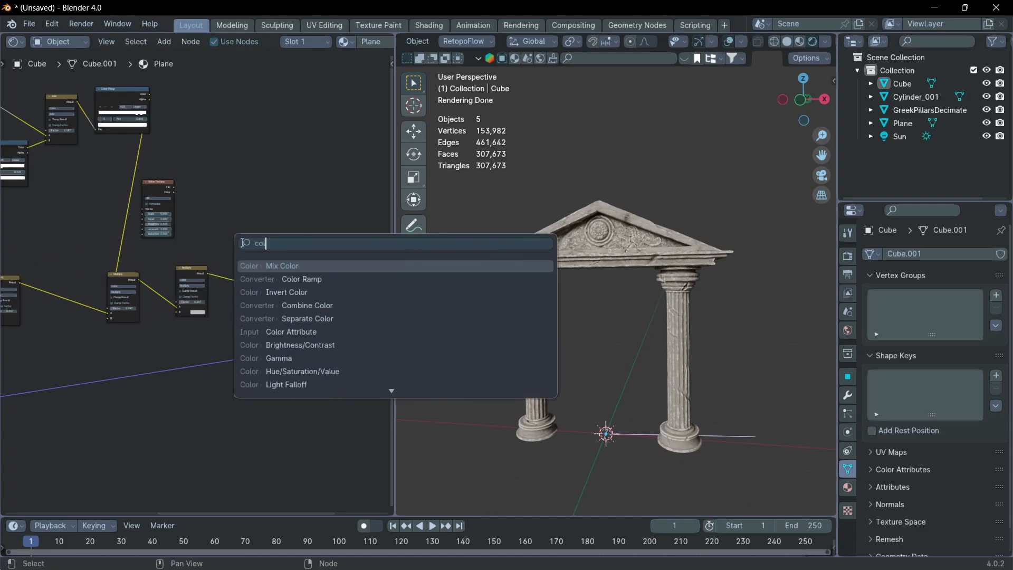
pyautogui.press('Down')
pyautogui.press('Return')
pyautogui.click(184, 196)
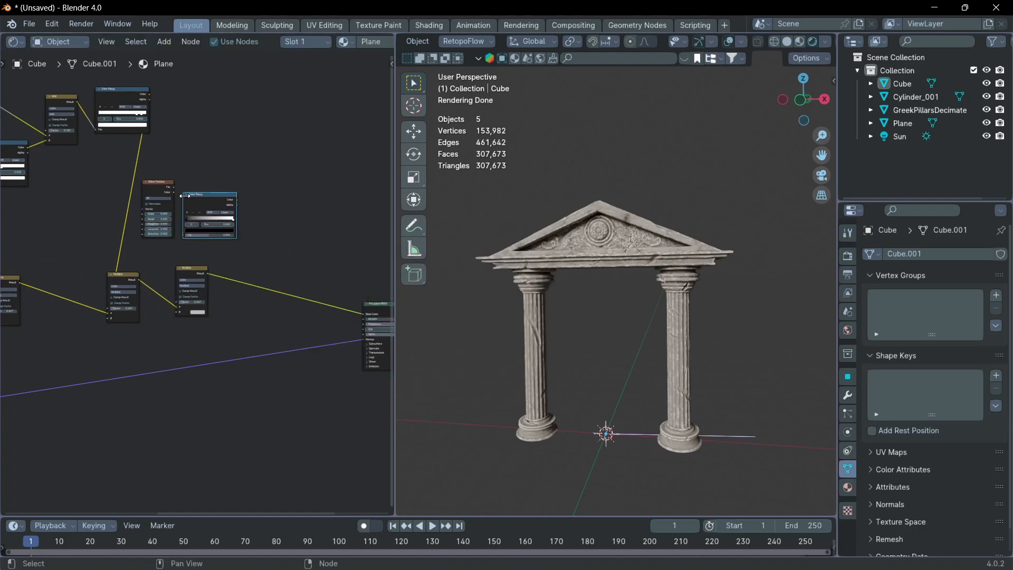
# Connect the new Noise Texture to the Color Ramp's Fac and the ramp's Color output to the last Multiply node's B input
pyautogui.moveTo(173, 186); pyautogui.dragTo(181, 234)
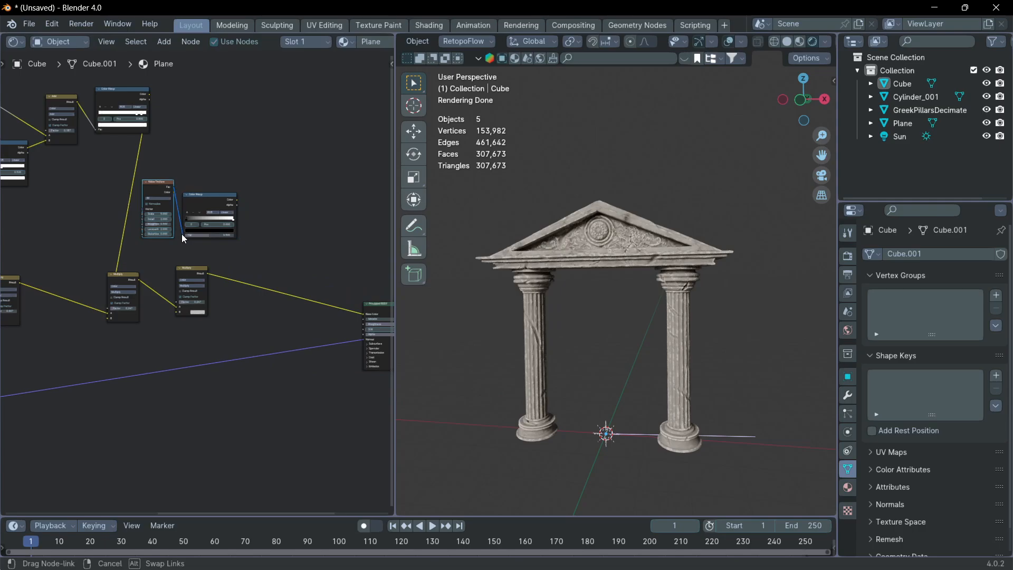
pyautogui.click(280, 235)
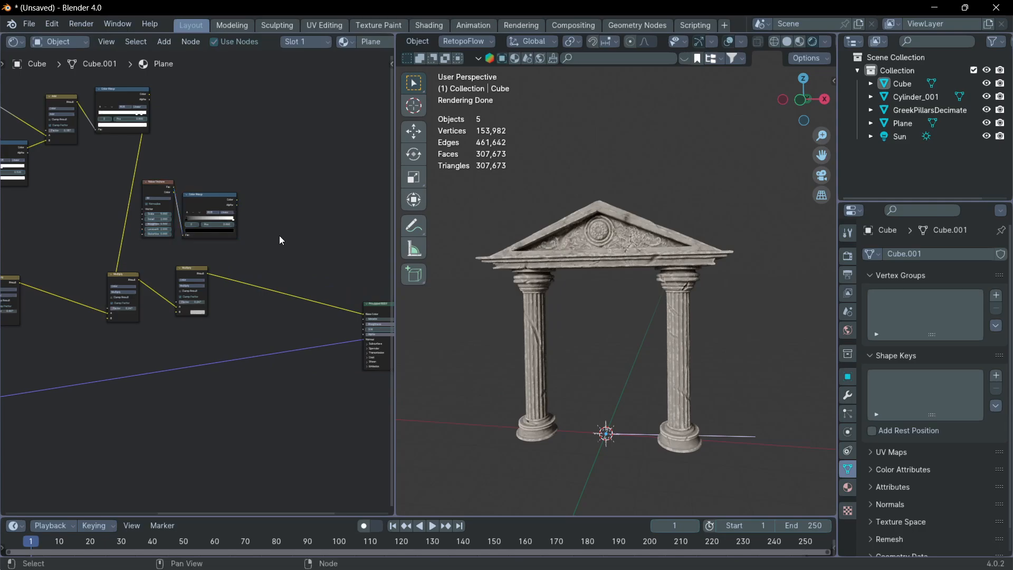
pyautogui.hotkey('shift', 'a')
pyautogui.press('Escape')
pyautogui.scroll(2, 244, 213)
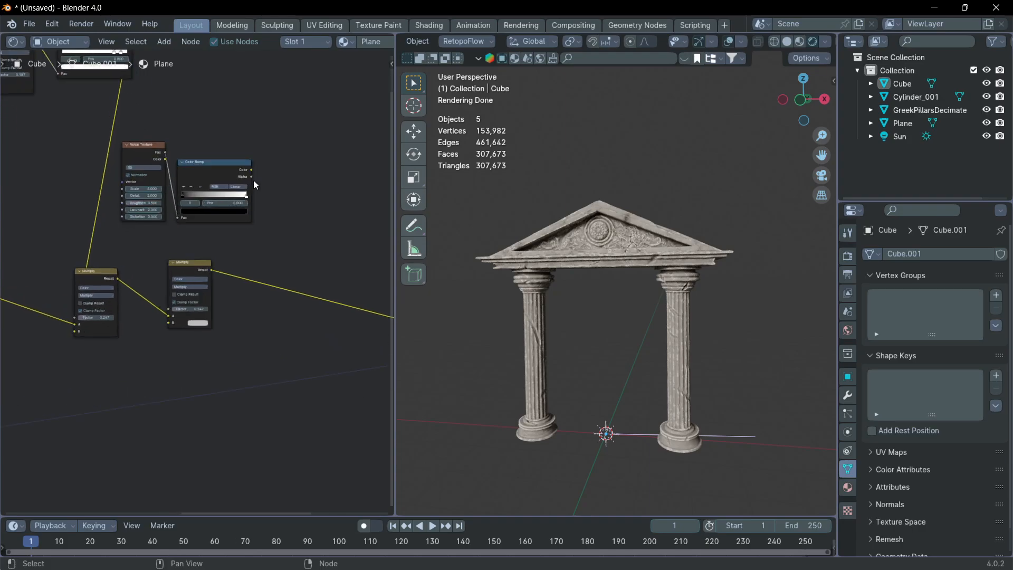
pyautogui.moveTo(251, 171); pyautogui.dragTo(169, 324)
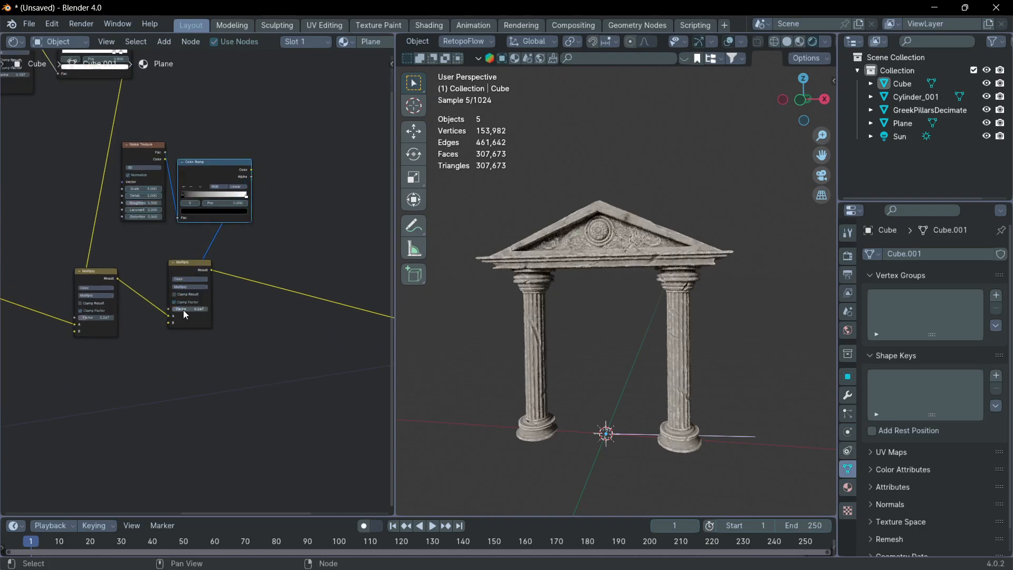
pyautogui.scroll(2, 200, 291)
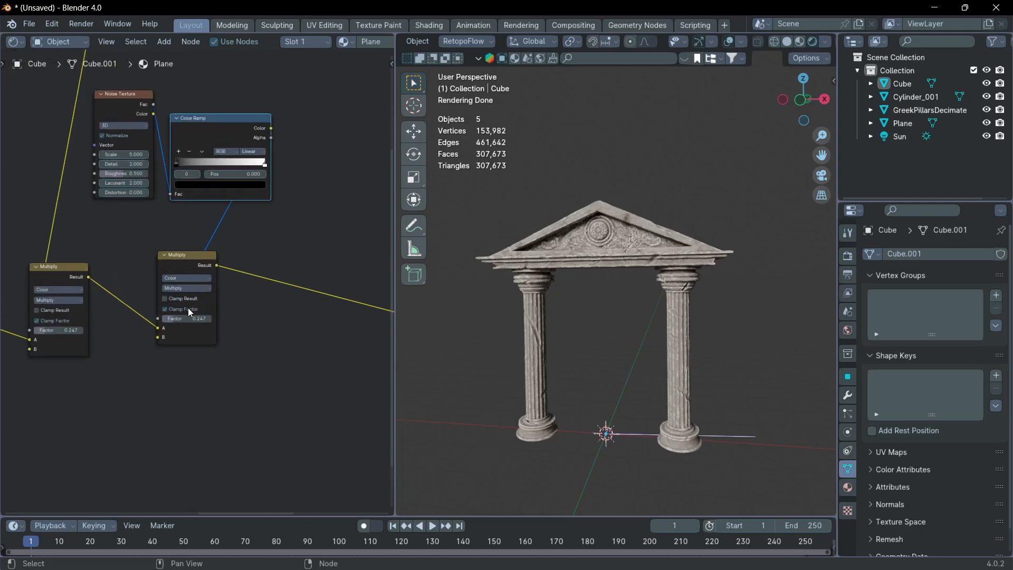
# Preview the new Color Ramp's output on the model and examine the noise pattern on the pediment
pyautogui.keyDown('ctrl'); pyautogui.keyDown('shift'); pyautogui.click(215, 131); pyautogui.keyUp('shift'); pyautogui.keyUp('ctrl')
pyautogui.scroll(3, 205, 153)
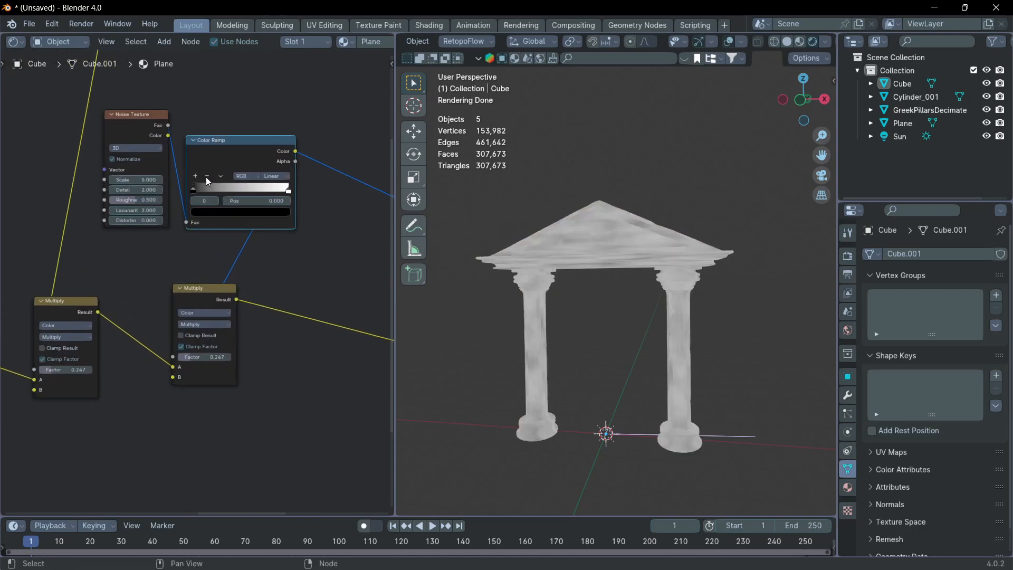
pyautogui.scroll(4, 625, 238)
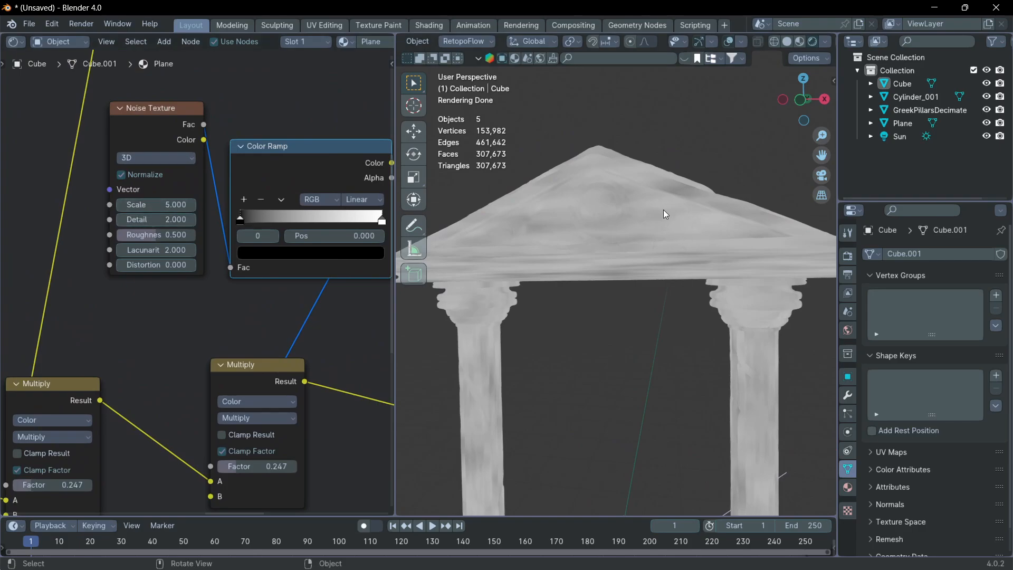
pyautogui.scroll(-2, 221, 154)
# Add Texture Coordinate and Mapping nodes to the new Noise Texture and drive the mapping with the Object coordinates
pyautogui.click(164, 164)
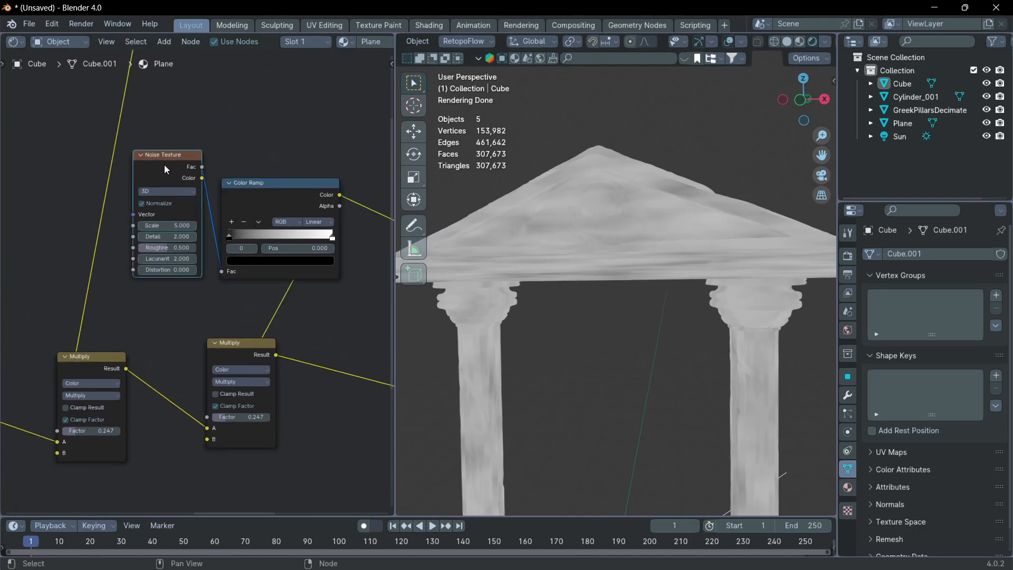
pyautogui.scroll(-2, 180, 184)
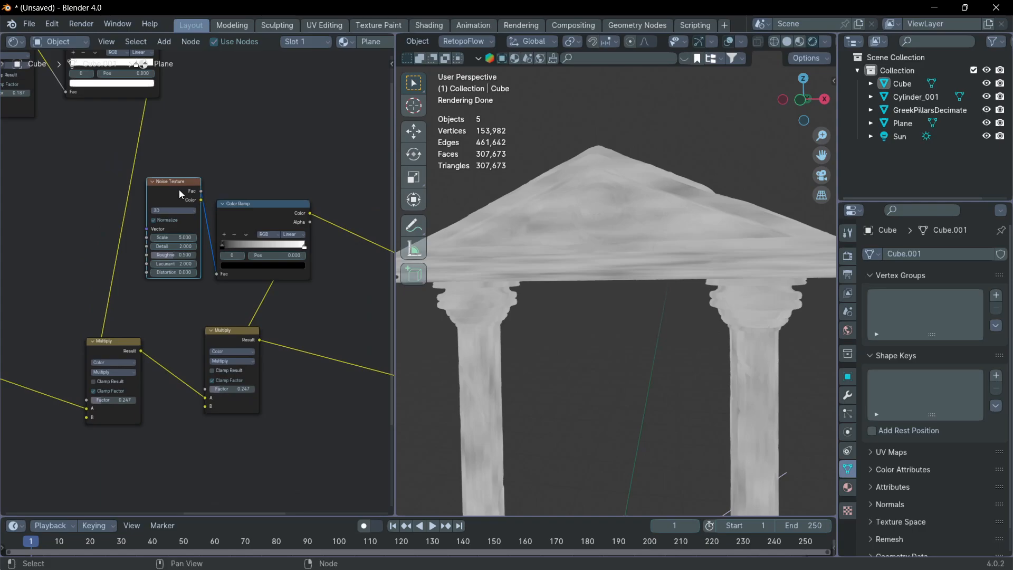
pyautogui.hotkey('ctrl', 't')
pyautogui.scroll(3, 140, 198)
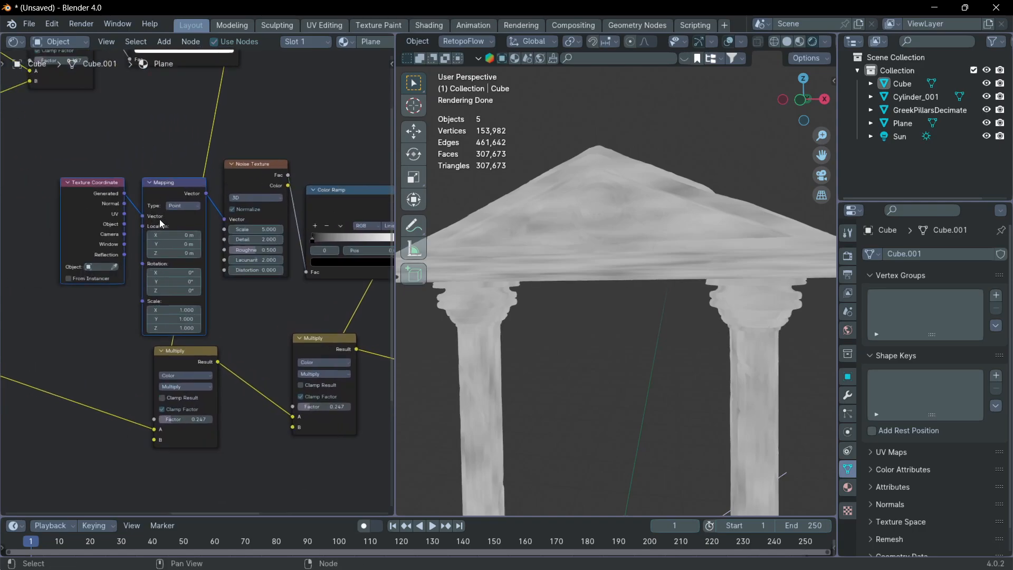
pyautogui.moveTo(90, 196); pyautogui.dragTo(120, 185)
pyautogui.scroll(-3, 242, 219)
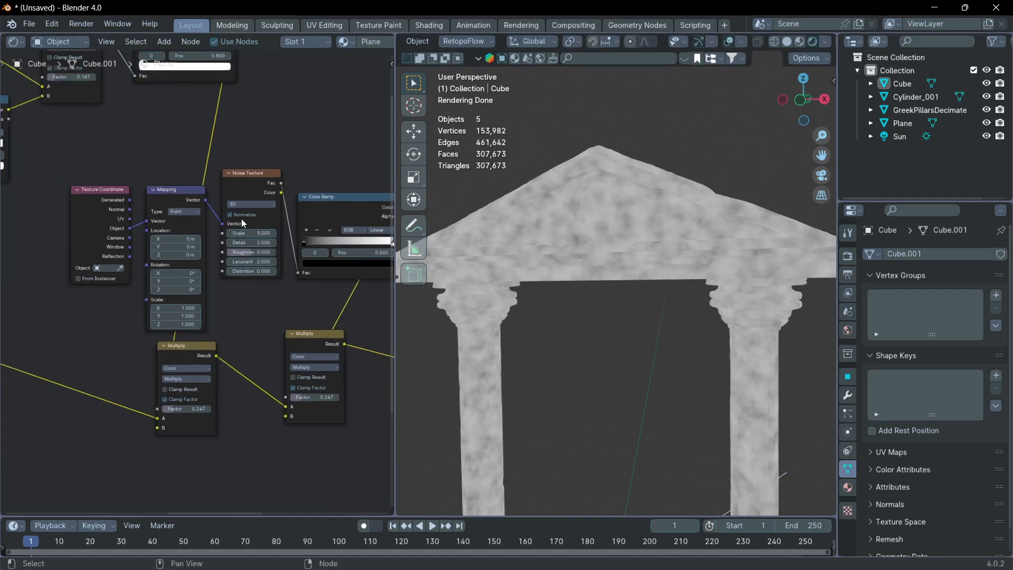
# Set the new Noise Texture's Scale to 1.6, Detail to 6.9 and Roughness to 0.627
pyautogui.scroll(-3, 242, 218)
pyautogui.keyDown('shift'); pyautogui.moveTo(253, 227); pyautogui.dragTo(157, 199, button='middle'); pyautogui.keyUp('shift')
pyautogui.scroll(2, 209, 284)
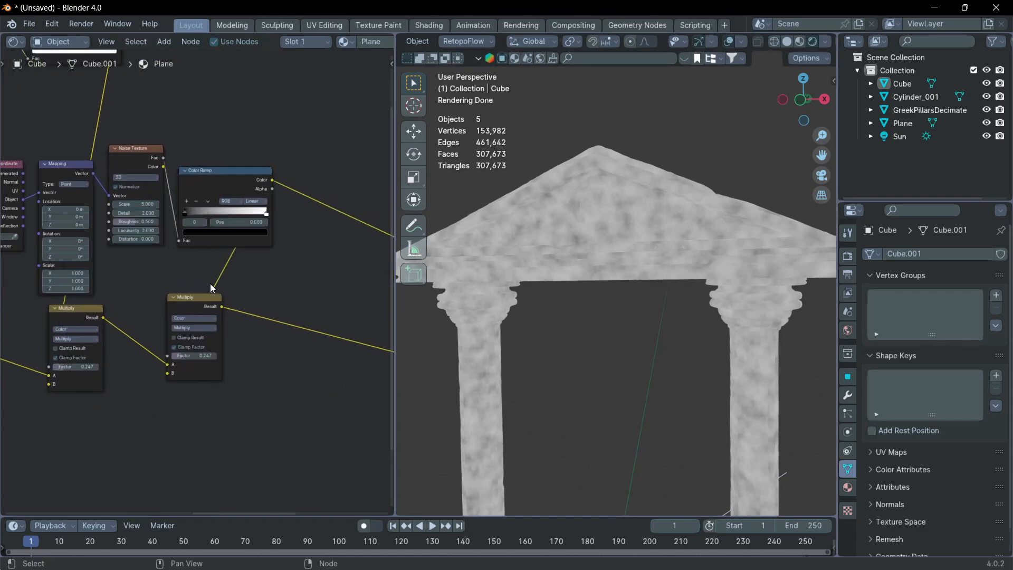
pyautogui.scroll(4, 158, 204)
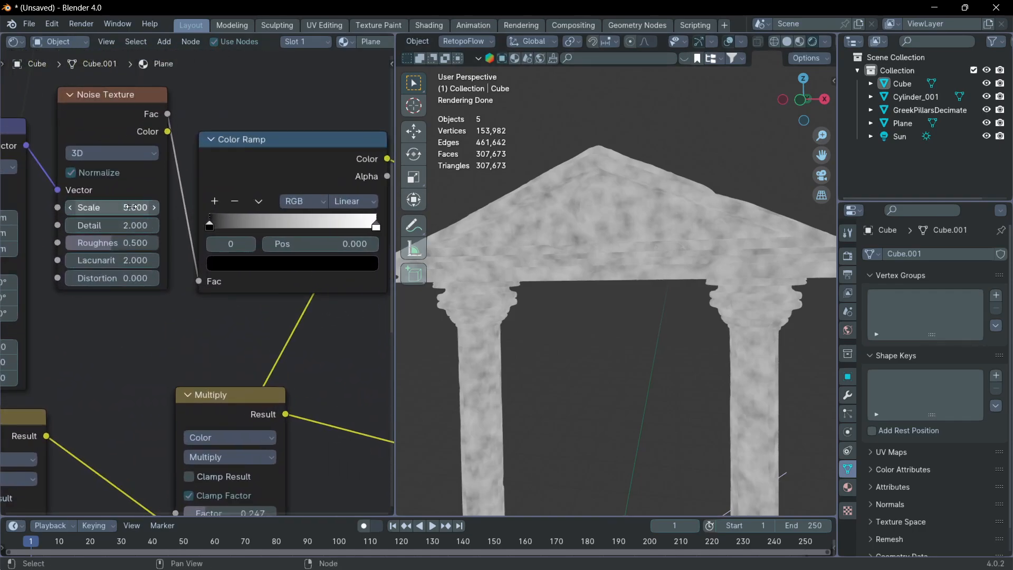
pyautogui.doubleClick(132, 207)
pyautogui.write('2')
pyautogui.press('Return')
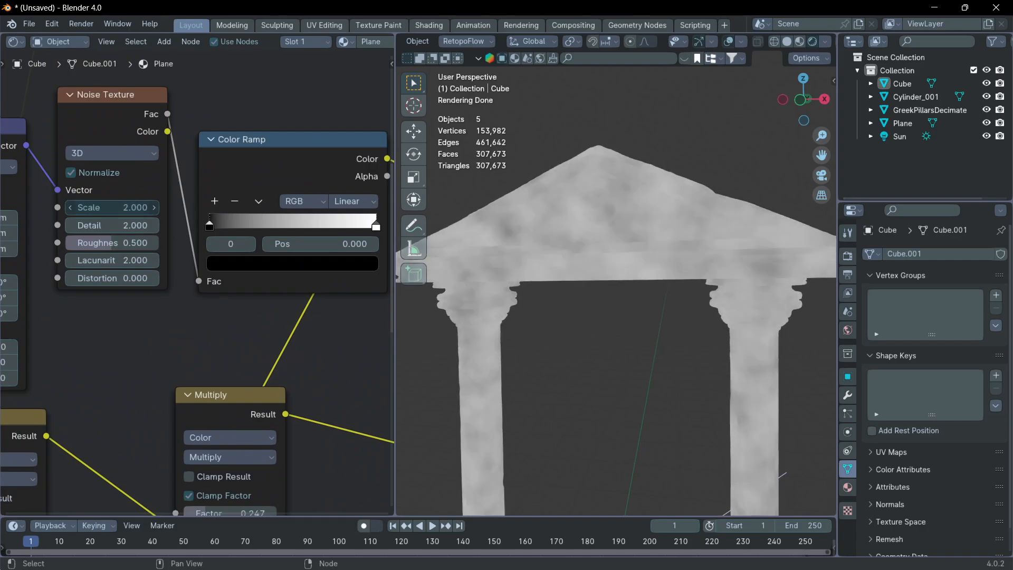
pyautogui.moveTo(113, 207); pyautogui.dragTo(120, 238)
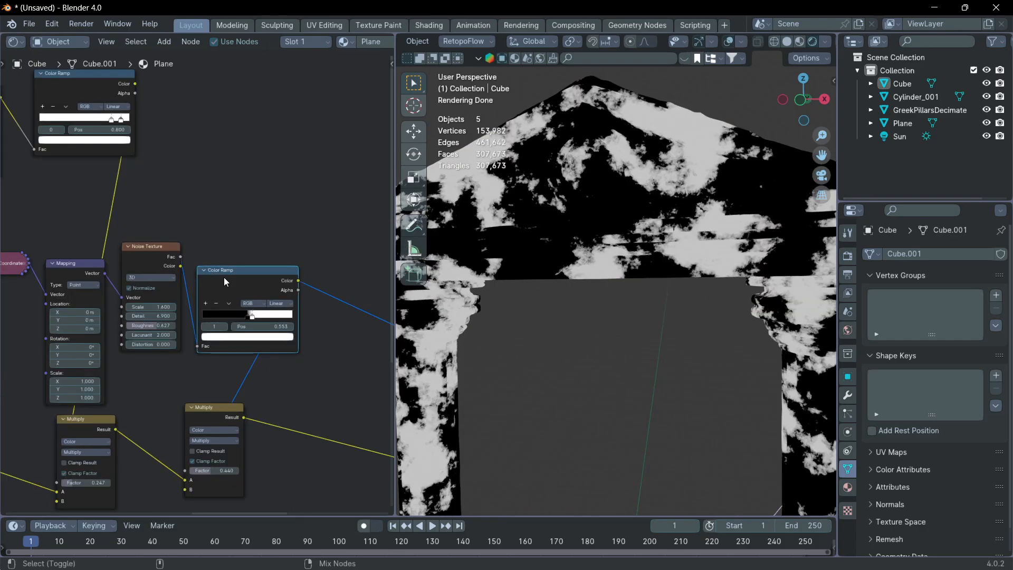
# Move the new Color Ramp's black stop to position 0.433 and bring back the Principled BSDF as the material output
pyautogui.scroll(2, 231, 295)
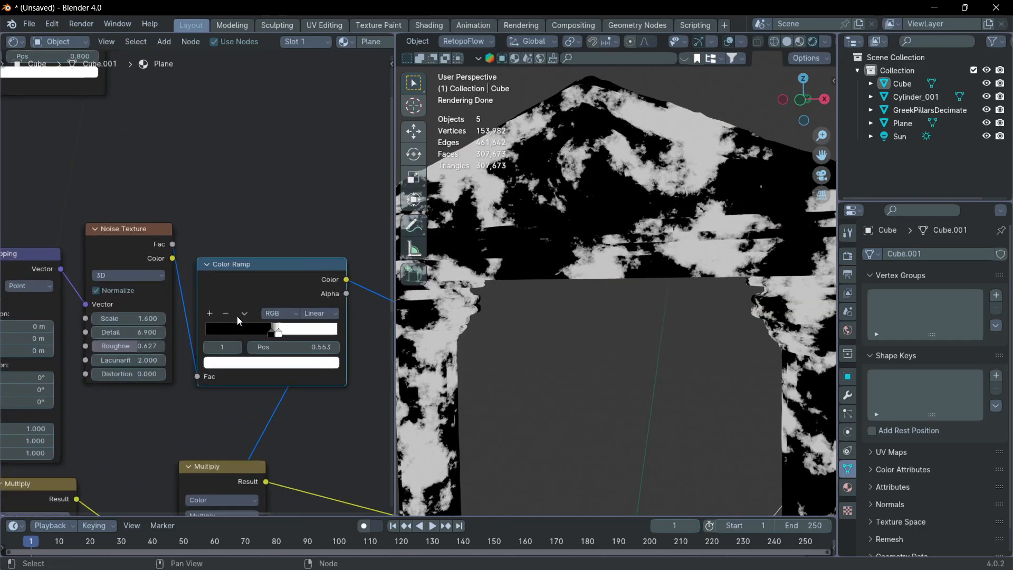
pyautogui.moveTo(270, 331); pyautogui.dragTo(261, 335)
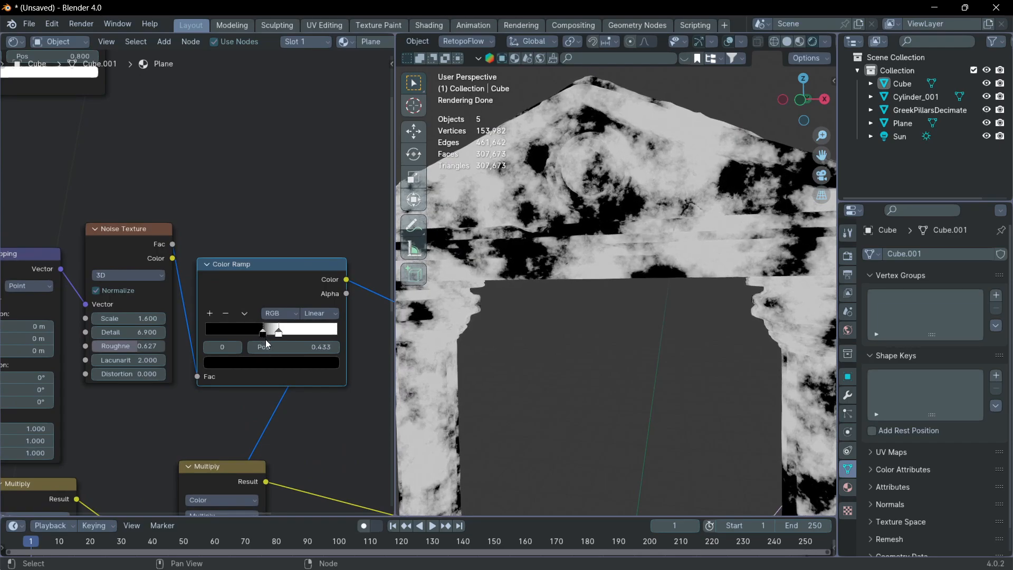
pyautogui.scroll(-2, 265, 340)
pyautogui.scroll(-3, 312, 376)
pyautogui.keyDown('ctrl'); pyautogui.keyDown('shift'); pyautogui.click(325, 334); pyautogui.keyUp('shift'); pyautogui.keyUp('ctrl')
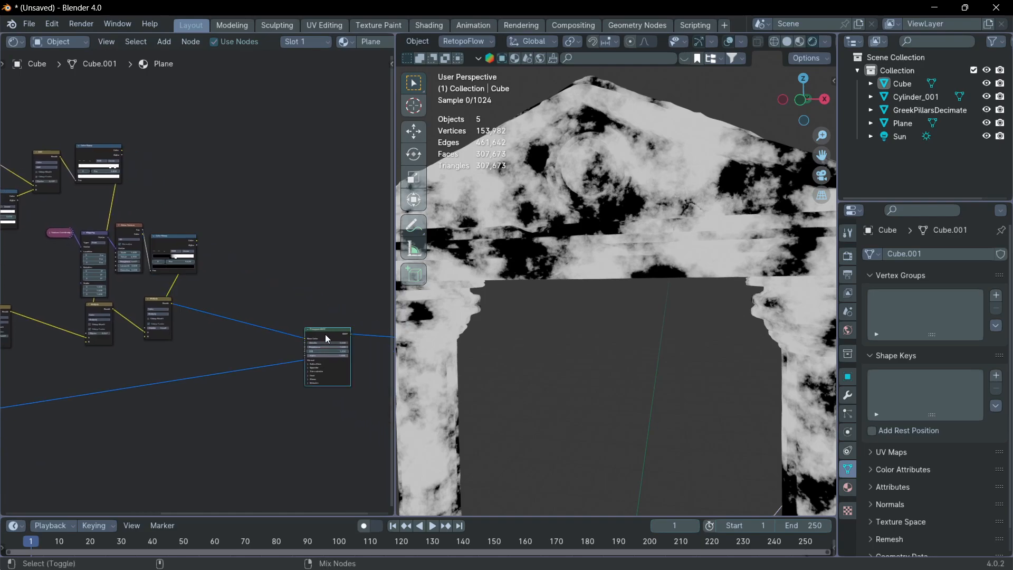
# Set the last Multiply node's Factor to 0.453 and check the noise staining on the whole model
pyautogui.scroll(6, 136, 324)
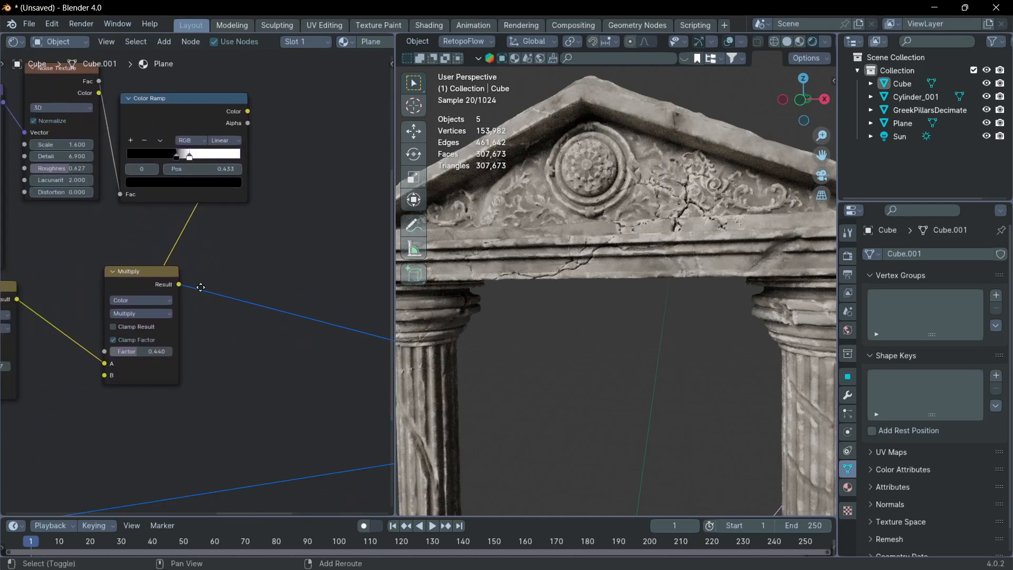
pyautogui.moveTo(140, 357)
pyautogui.mouseDown()
pyautogui.moveTo(156, 357)
pyautogui.moveTo(148, 357)
pyautogui.mouseUp()
pyautogui.scroll(-6, 628, 322)
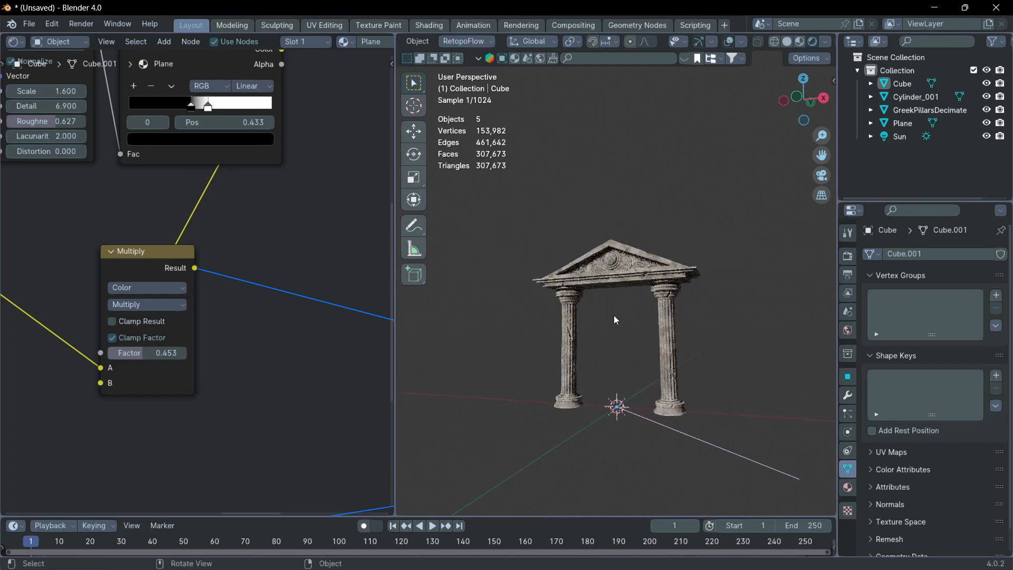
pyautogui.scroll(3, 615, 320)
pyautogui.moveTo(638, 311)
pyautogui.mouseDown(button='middle')
pyautogui.moveTo(630, 350)
pyautogui.moveTo(623, 313)
pyautogui.mouseUp(button='middle')
pyautogui.scroll(-3, 630, 350)
pyautogui.scroll(3, 629, 351)
pyautogui.scroll(-3, 239, 244)
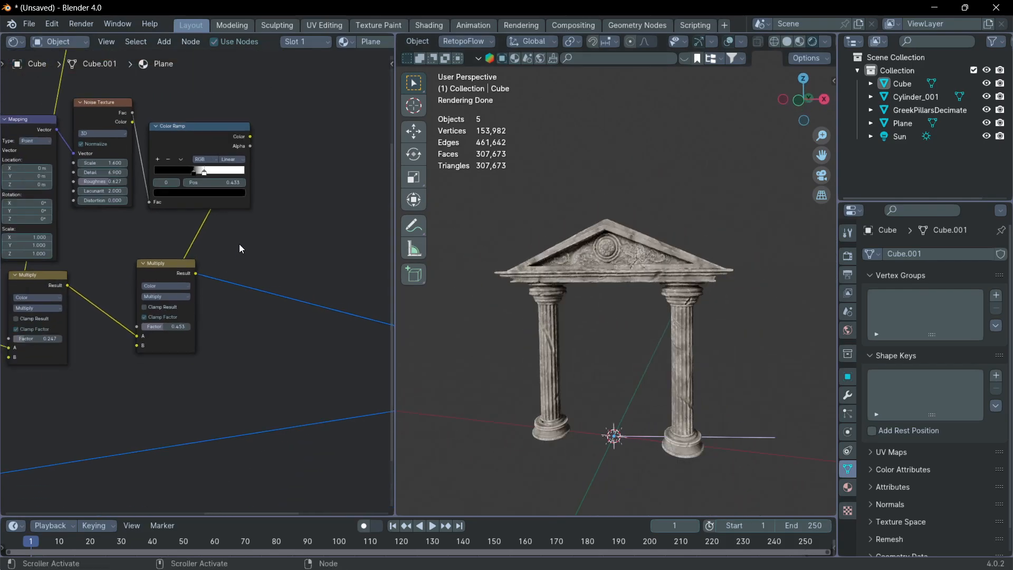
# Select the GreekPillarsDecimated model and add a second Principled BSDF below the existing shader in its node tree
pyautogui.scroll(-3, 239, 244)
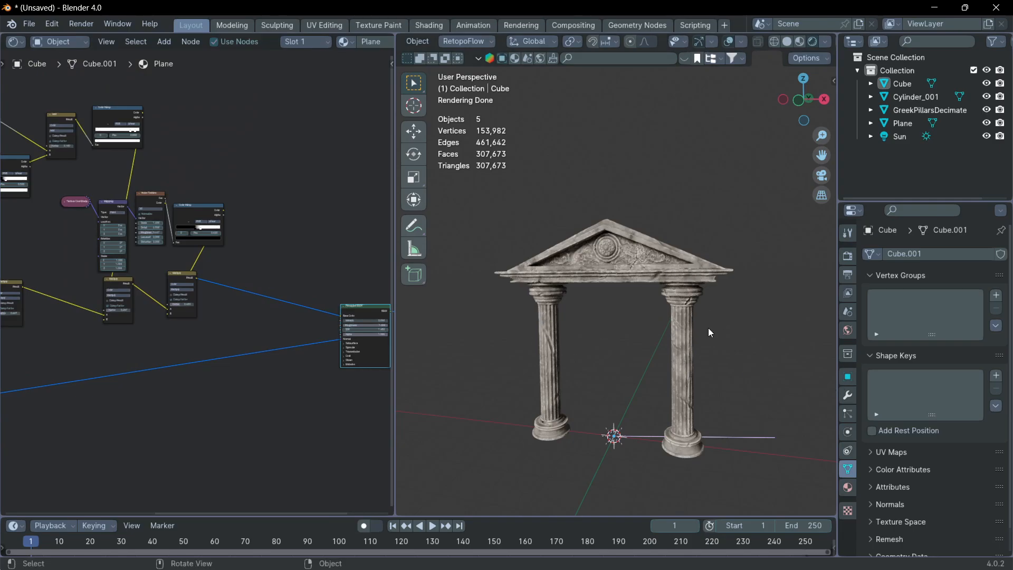
pyautogui.moveTo(642, 351); pyautogui.dragTo(645, 338, button='middle')
pyautogui.click(645, 343)
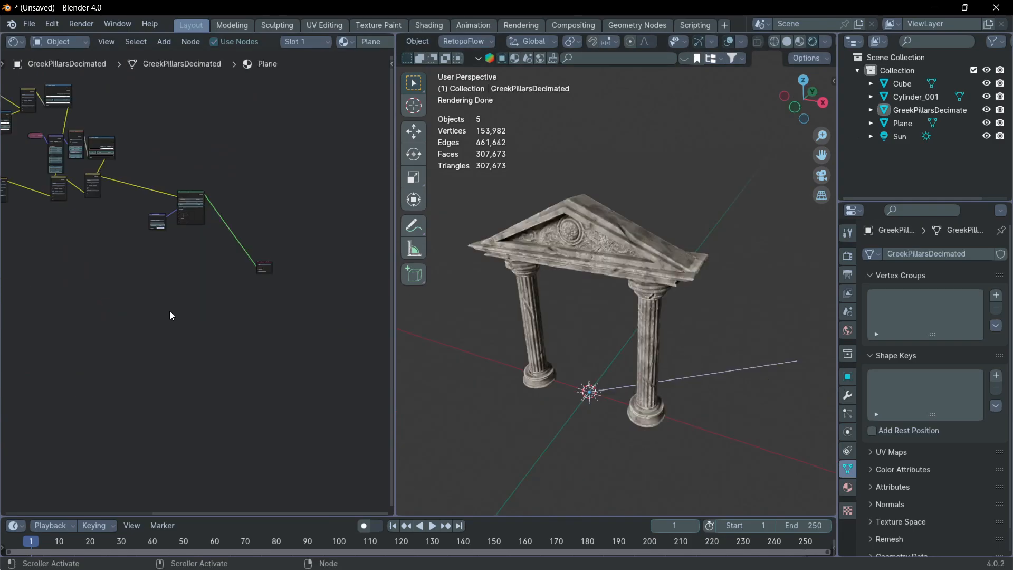
pyautogui.hotkey('shift', 'a')
pyautogui.click(170, 312)
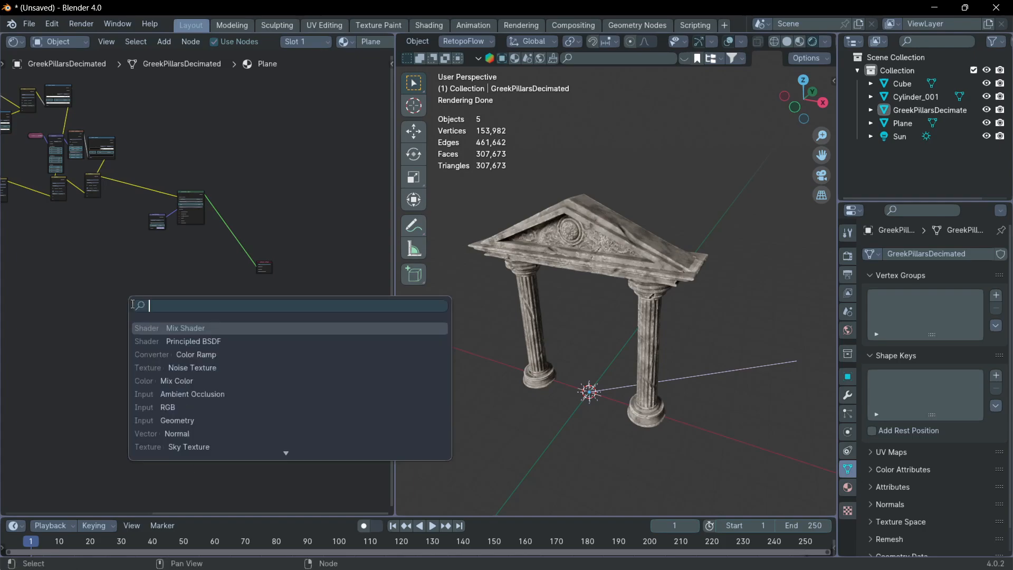
pyautogui.click(193, 341)
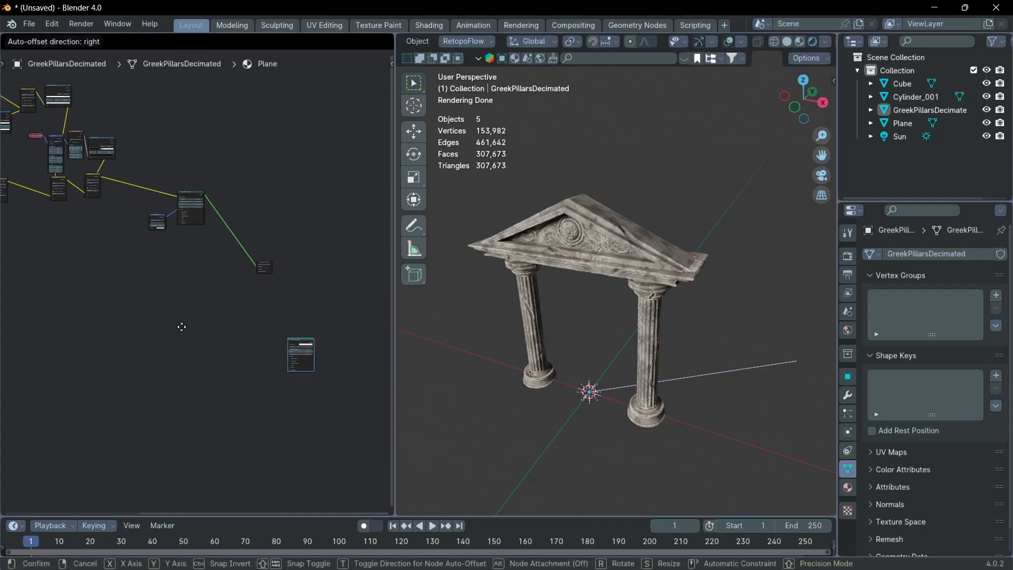
pyautogui.click(179, 363)
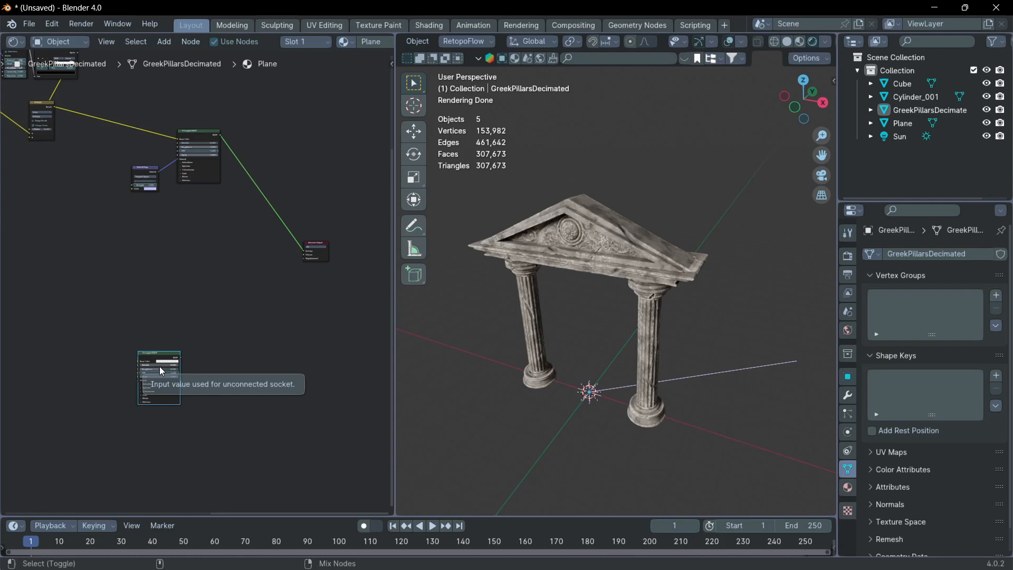
# Load the muddy concrete PBR texture set onto the new Principled BSDF and disconnect its displacement from the Material Output
pyautogui.hotkey('ctrl', 'shift', 't')
pyautogui.moveTo(417, 174); pyautogui.dragTo(667, 446)
pyautogui.click(680, 465)
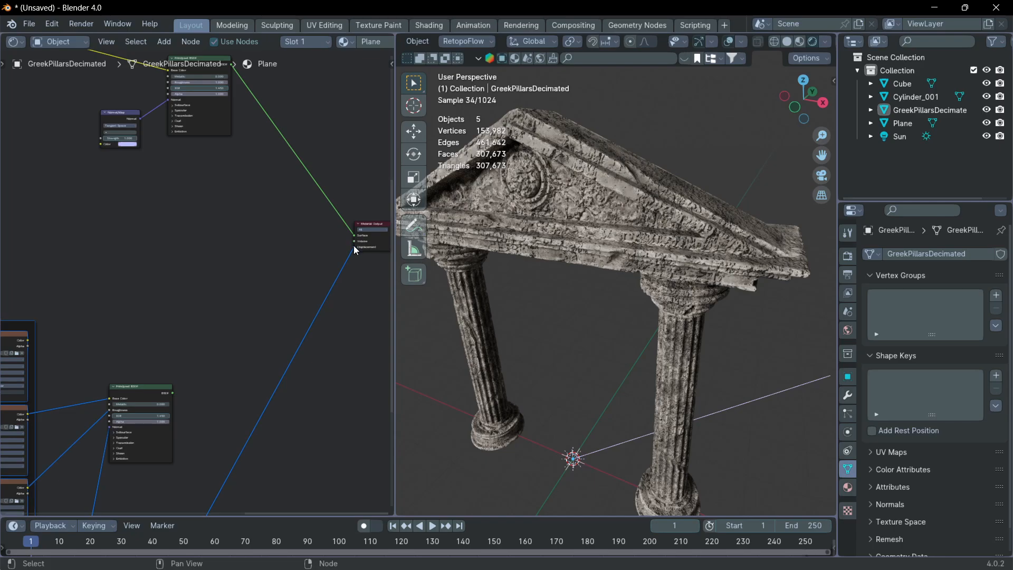
pyautogui.scroll(-3, 271, 269)
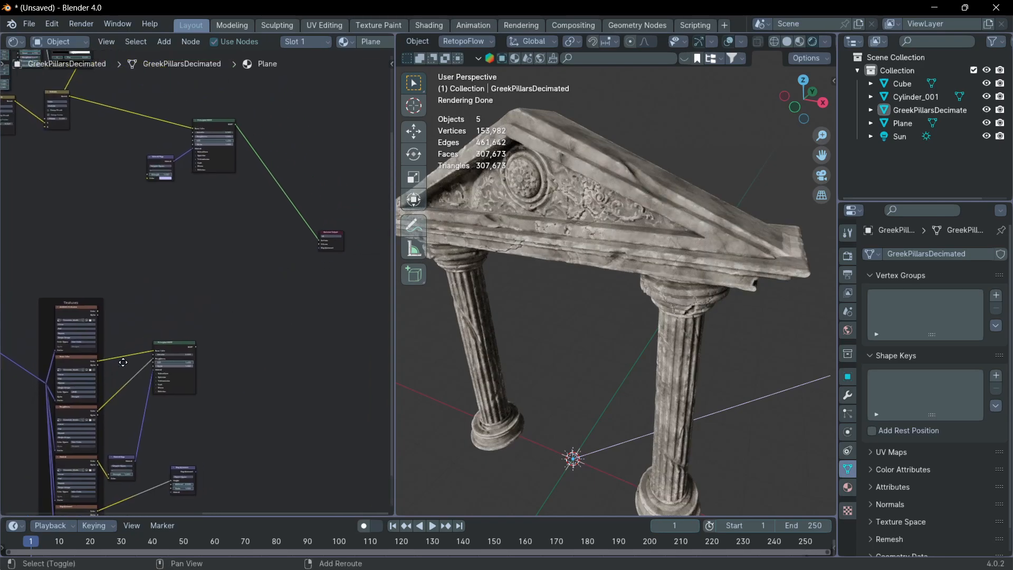
pyautogui.keyDown('ctrl'); pyautogui.moveTo(123, 362); pyautogui.dragTo(207, 355, button='middle'); pyautogui.keyUp('ctrl')
# Insert a Mix Shader between the original Principled BSDF and the Material Output, and connect the concrete Principled BSDF to its second shader input
pyautogui.hotkey('shift', 'a')
pyautogui.click(265, 228)
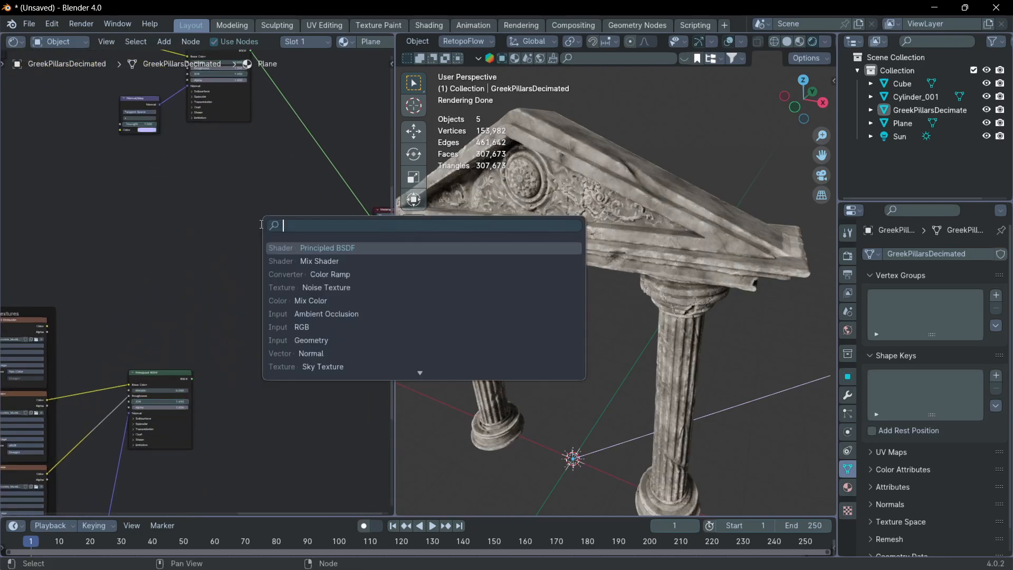
pyautogui.press('Down')
pyautogui.press('Return')
pyautogui.click(334, 175)
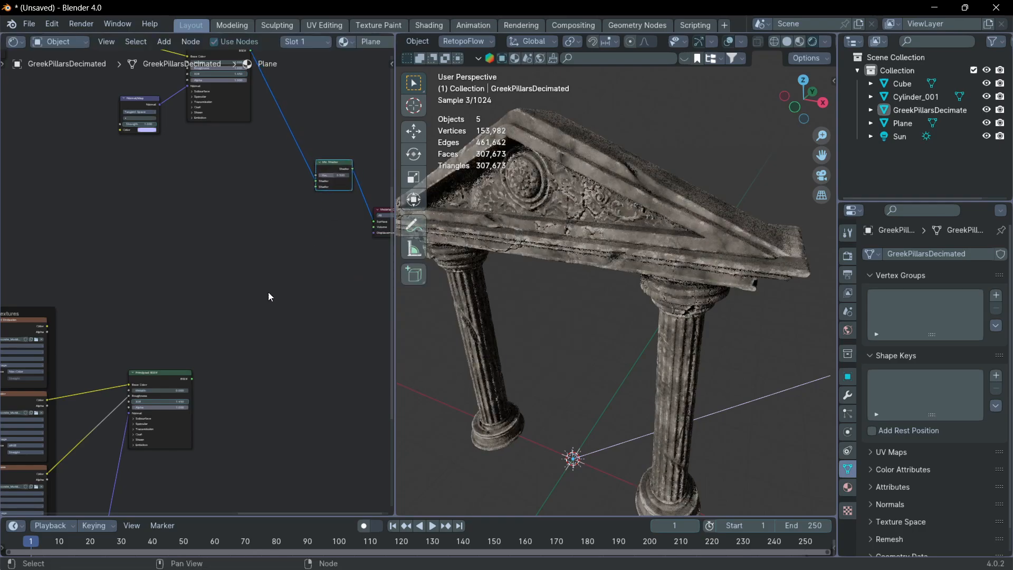
pyautogui.moveTo(192, 379); pyautogui.dragTo(317, 187)
# Add a Geometry node above the concrete Textures frame
pyautogui.hotkey('shift', 'a')
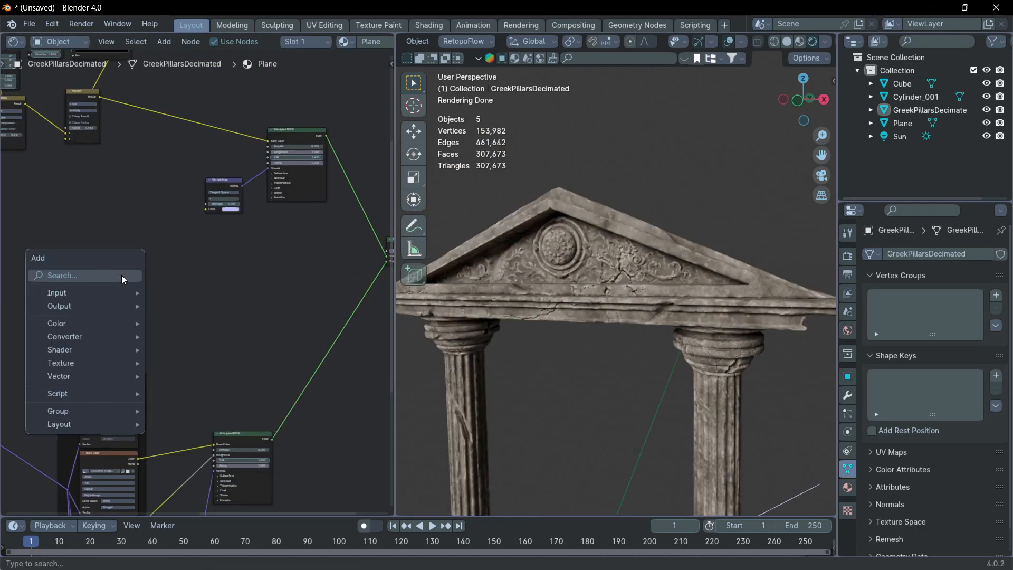
pyautogui.click(121, 275)
pyautogui.press('Down')
pyautogui.press('Down')
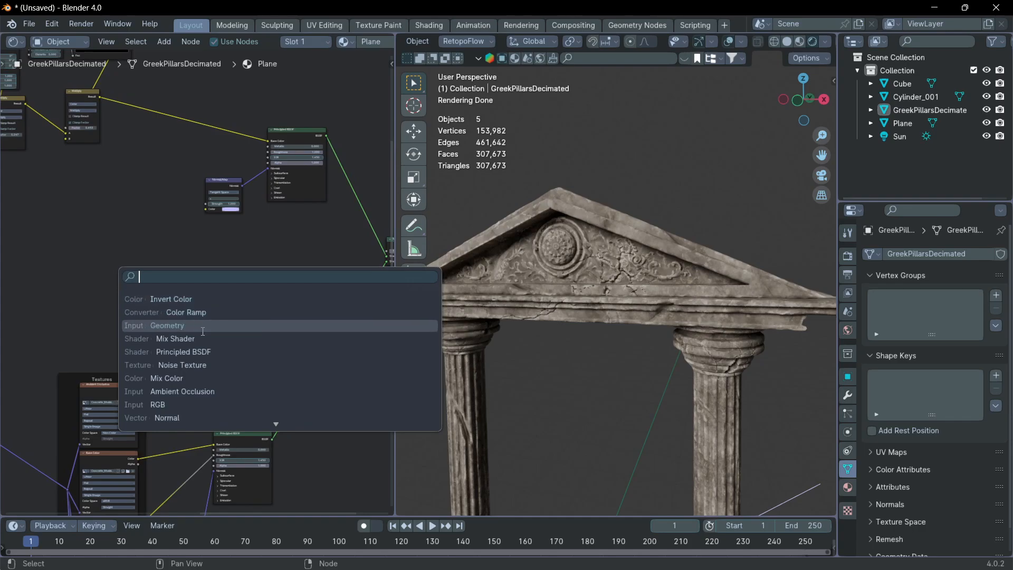
pyautogui.press('Return')
pyautogui.click(87, 288)
pyautogui.scroll(3, 153, 305)
pyautogui.scroll(-2, 154, 310)
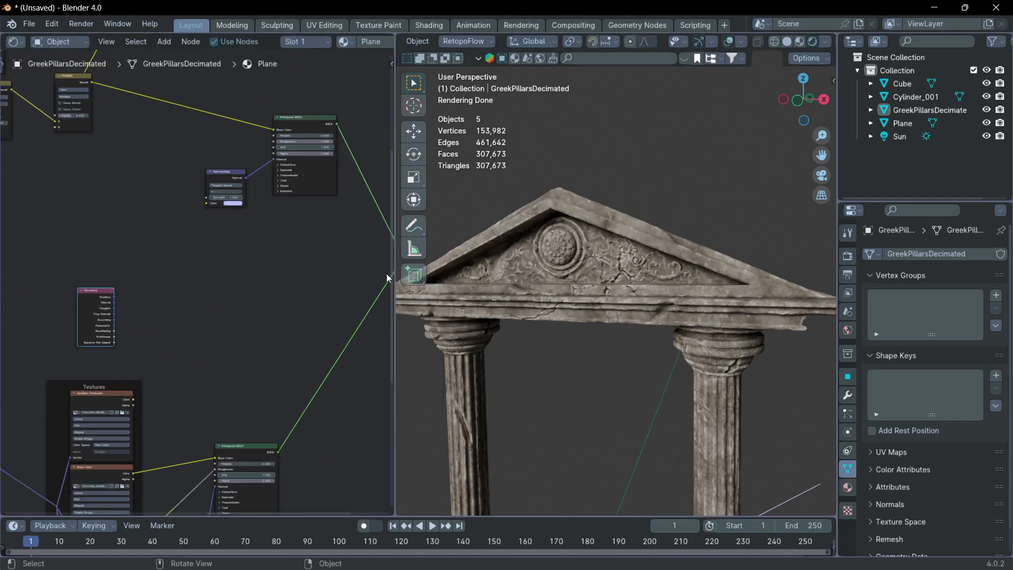
# Add a Color Ramp beside the Geometry node and feed its Fac from the Pointiness output
pyautogui.scroll(3, 132, 305)
pyautogui.hotkey('shift', 'a')
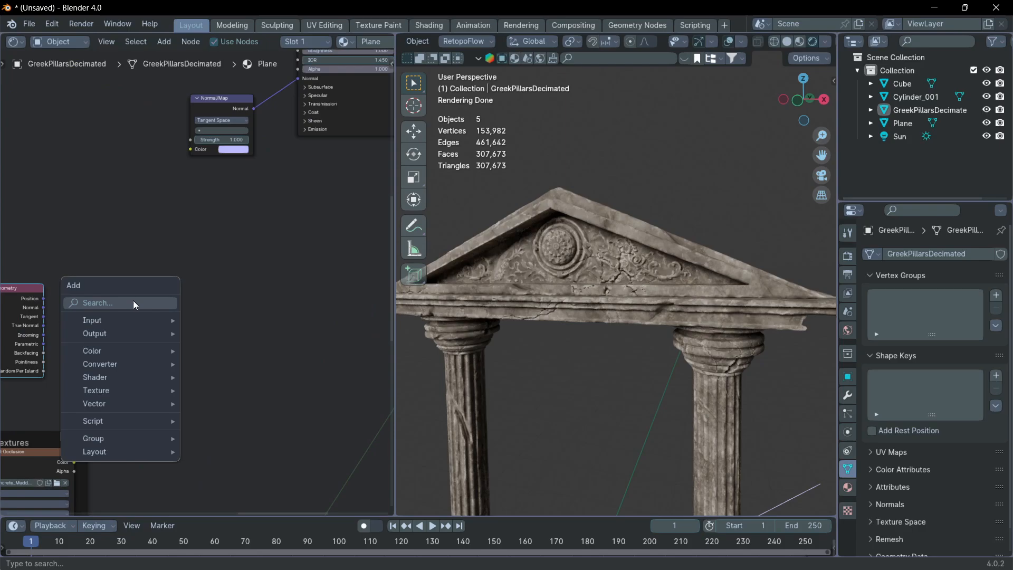
pyautogui.click(134, 301)
pyautogui.write('co')
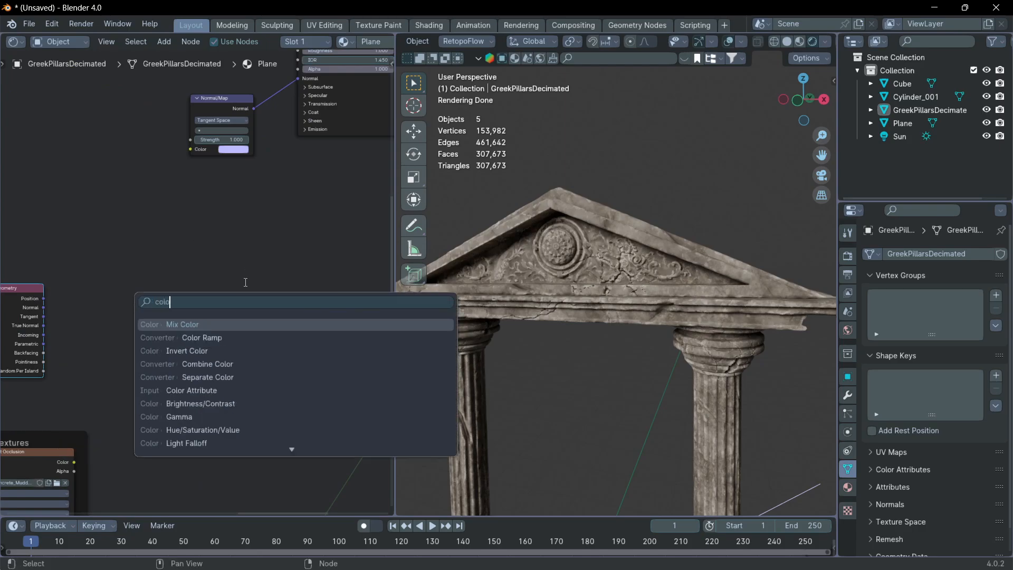
pyautogui.write('lo')
pyautogui.click(212, 337)
pyautogui.click(88, 314)
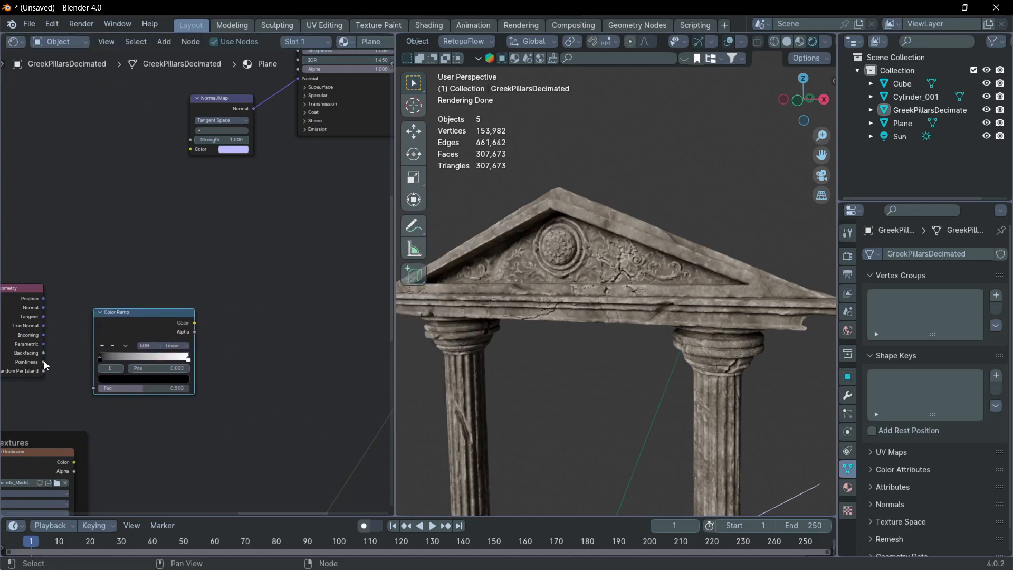
pyautogui.moveTo(43, 362); pyautogui.dragTo(93, 389)
# Connect the Color Ramp's Color to the Mix Shader's Fac and move the ramp's white stop to 0.540
pyautogui.scroll(-2, 163, 338)
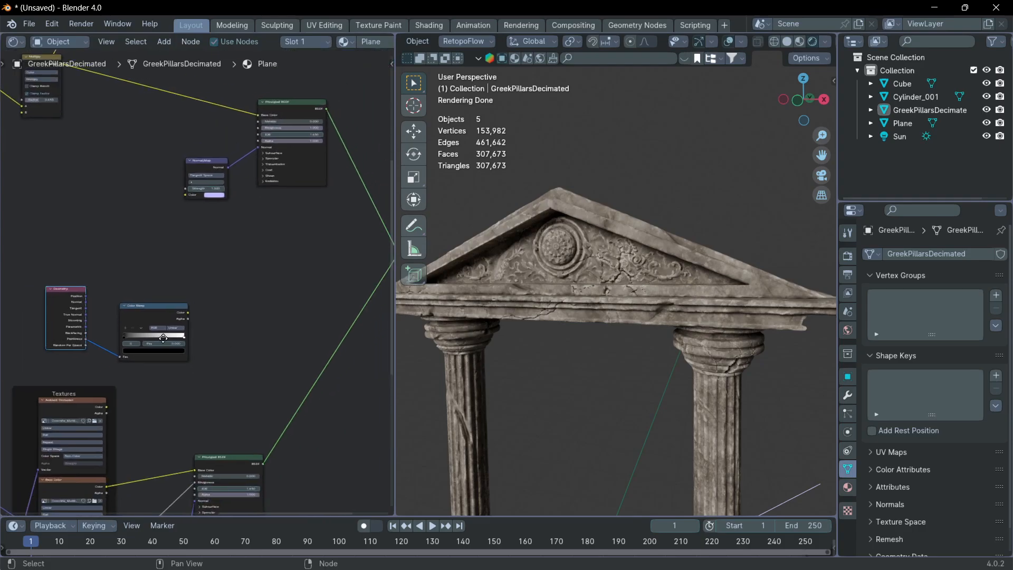
pyautogui.moveTo(164, 338); pyautogui.dragTo(68, 362, button='middle')
pyautogui.moveTo(92, 336); pyautogui.dragTo(302, 268)
pyautogui.moveTo(75, 348); pyautogui.dragTo(194, 320, button='middle')
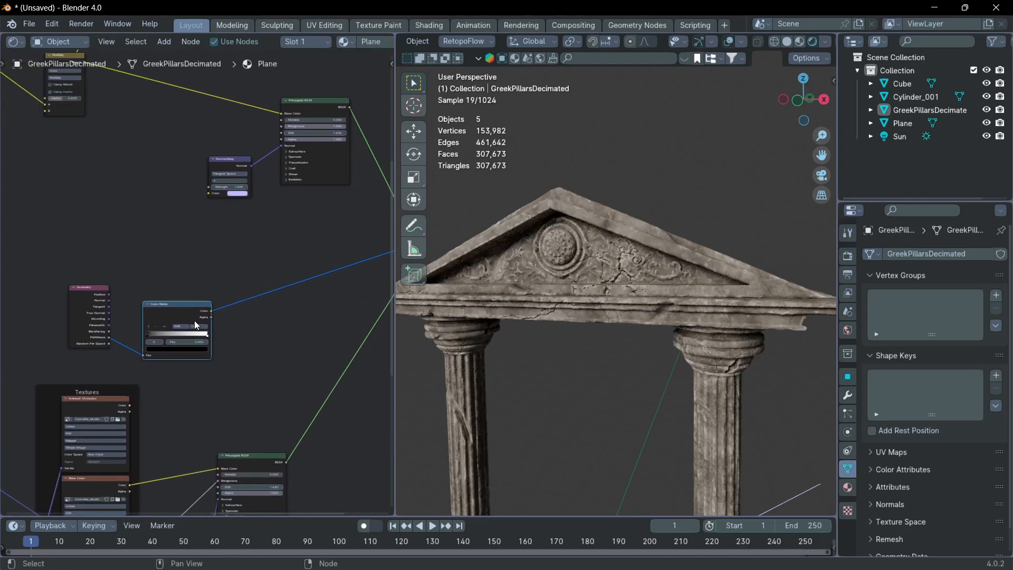
pyautogui.scroll(2, 195, 321)
pyautogui.moveTo(124, 361); pyautogui.dragTo(173, 359)
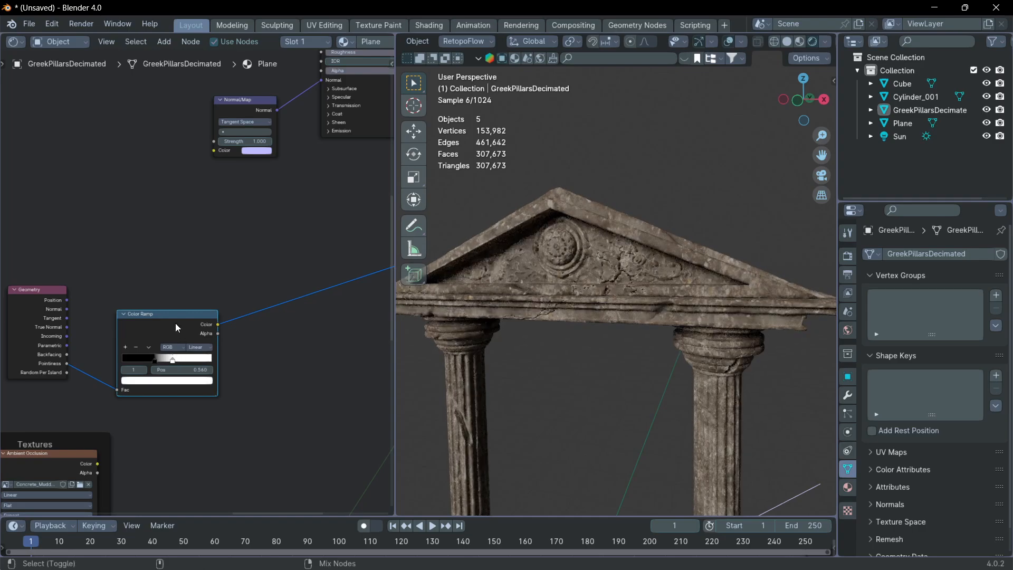
# Preview the Color Ramp alone, flip it to run white to black, and set its stops to 0.320 and 0.513
pyautogui.keyDown('ctrl'); pyautogui.keyDown('shift'); pyautogui.click(175, 323); pyautogui.keyUp('shift'); pyautogui.keyUp('ctrl')
pyautogui.scroll(-2, 285, 335)
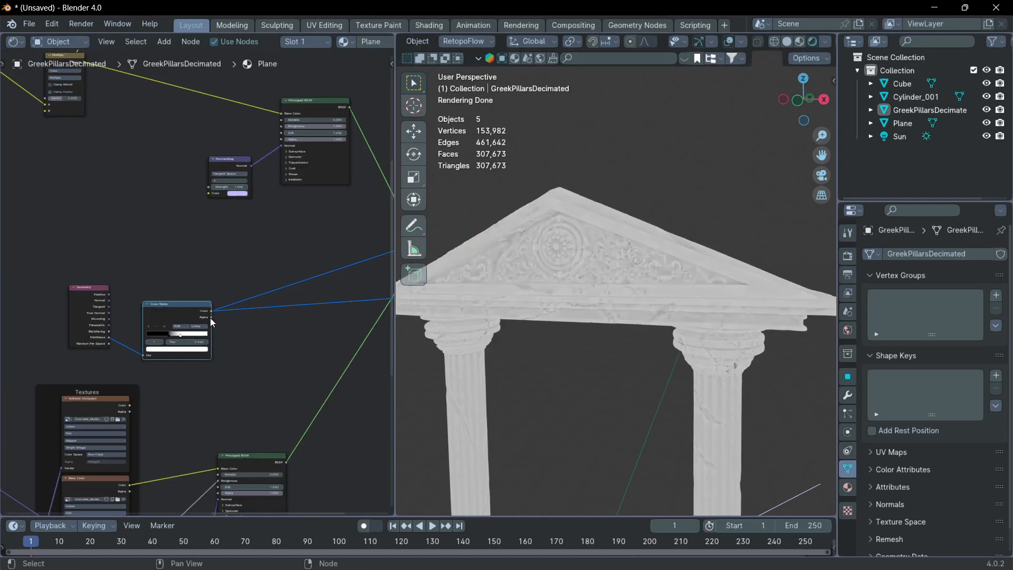
pyautogui.scroll(2, 210, 318)
pyautogui.moveTo(156, 364)
pyautogui.mouseDown()
pyautogui.moveTo(200, 362)
pyautogui.moveTo(168, 361)
pyautogui.mouseUp()
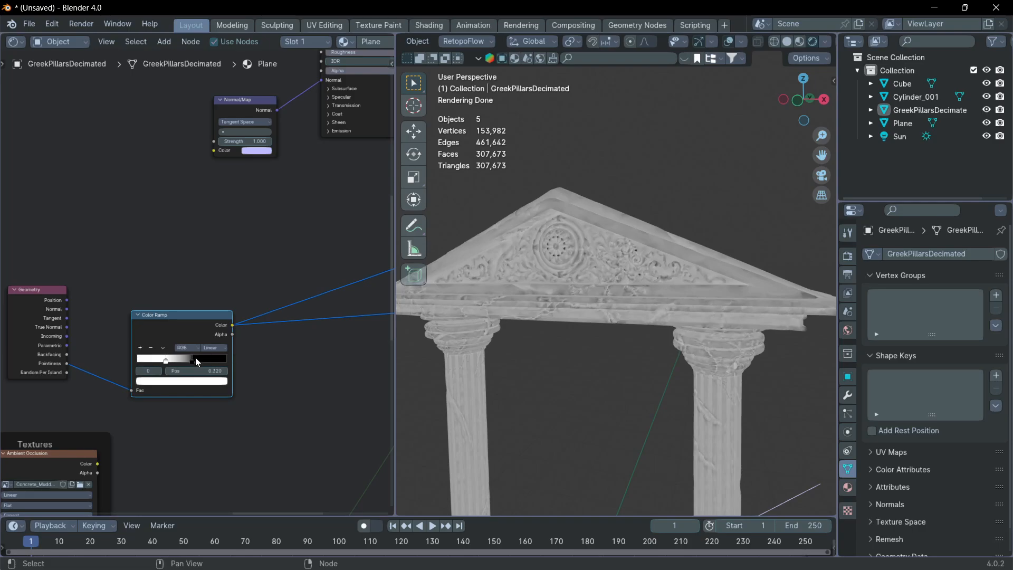
pyautogui.moveTo(191, 364); pyautogui.dragTo(183, 364)
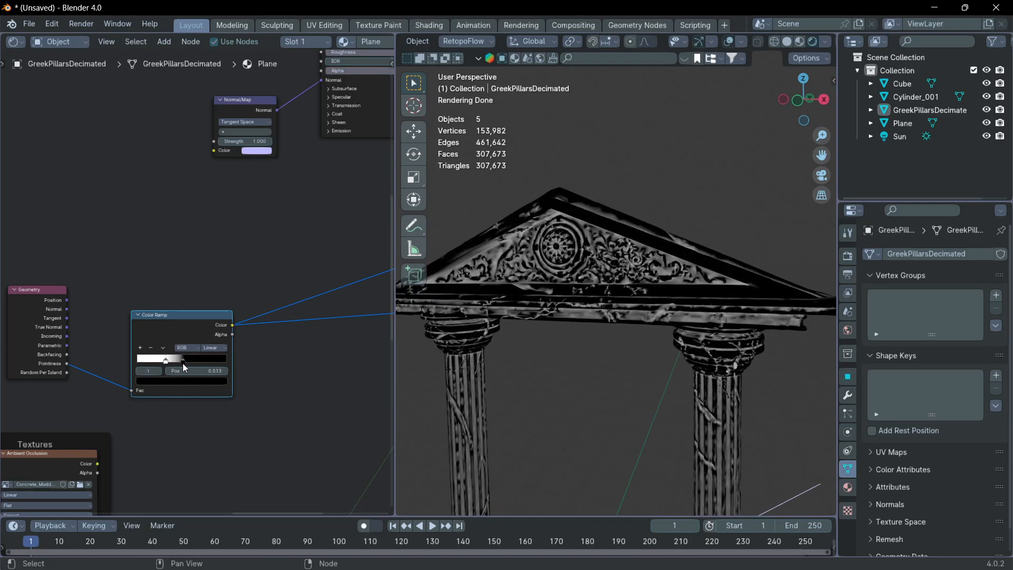
# Restore the Mix Shader as the material output and move the pointiness Color Ramp's white stop to 0.484
pyautogui.scroll(-5, 195, 352)
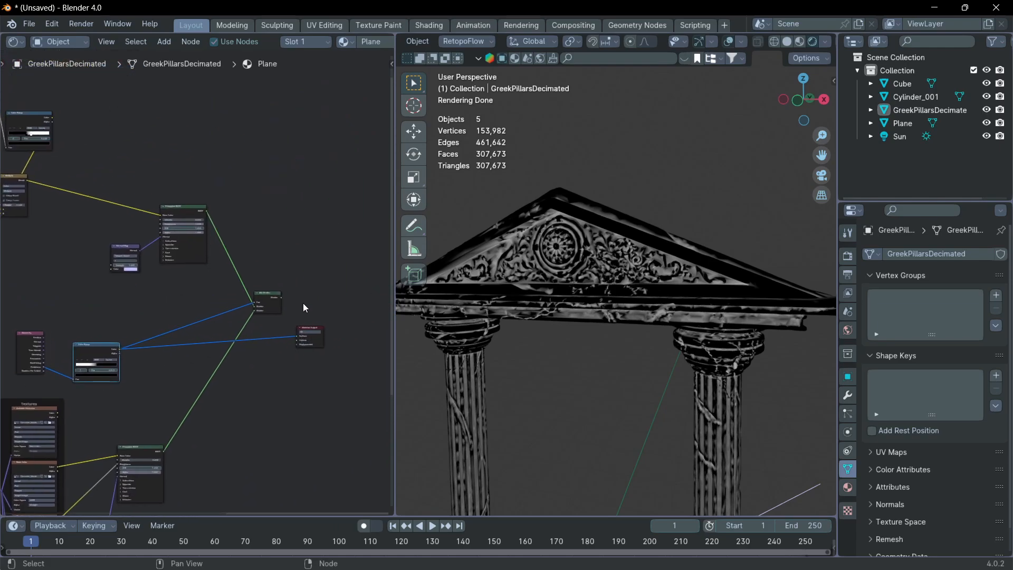
pyautogui.keyDown('ctrl'); pyautogui.keyDown('shift'); pyautogui.click(273, 300); pyautogui.keyUp('shift'); pyautogui.keyUp('ctrl')
pyautogui.scroll(6, 572, 264)
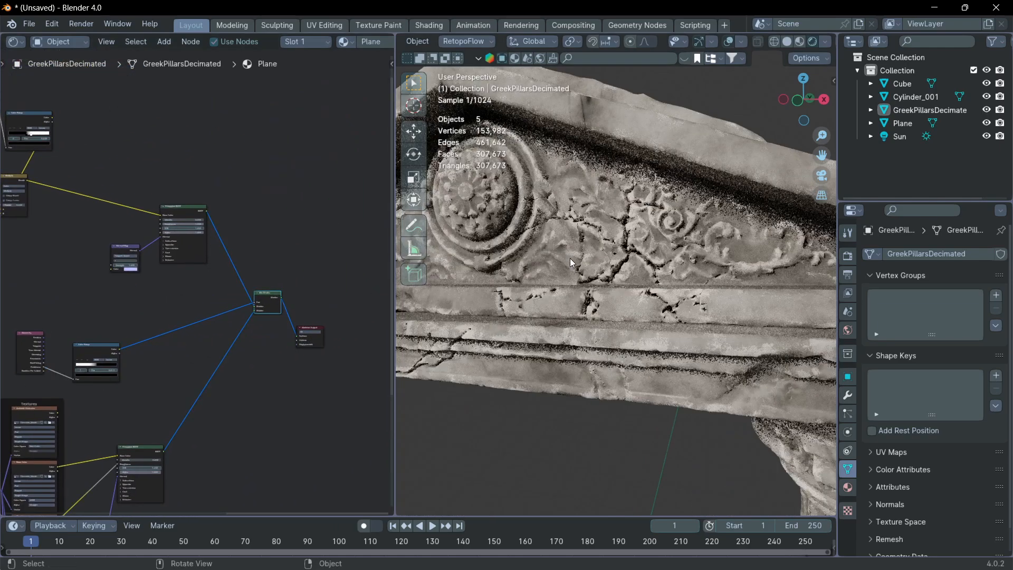
pyautogui.scroll(3, 261, 342)
pyautogui.moveTo(80, 402); pyautogui.dragTo(255, 343, button='middle')
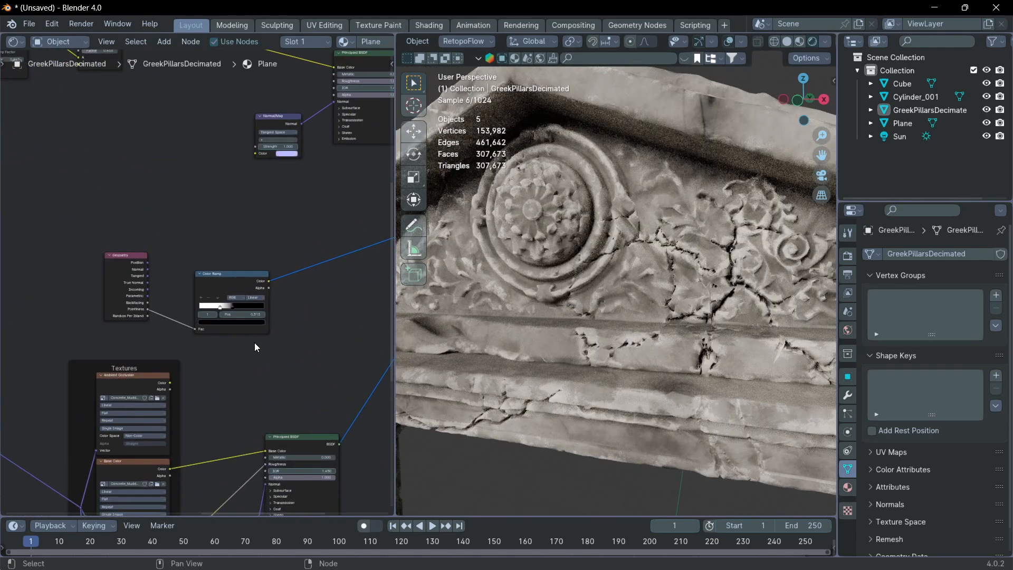
pyautogui.scroll(2, 254, 343)
pyautogui.moveTo(230, 322); pyautogui.dragTo(245, 320)
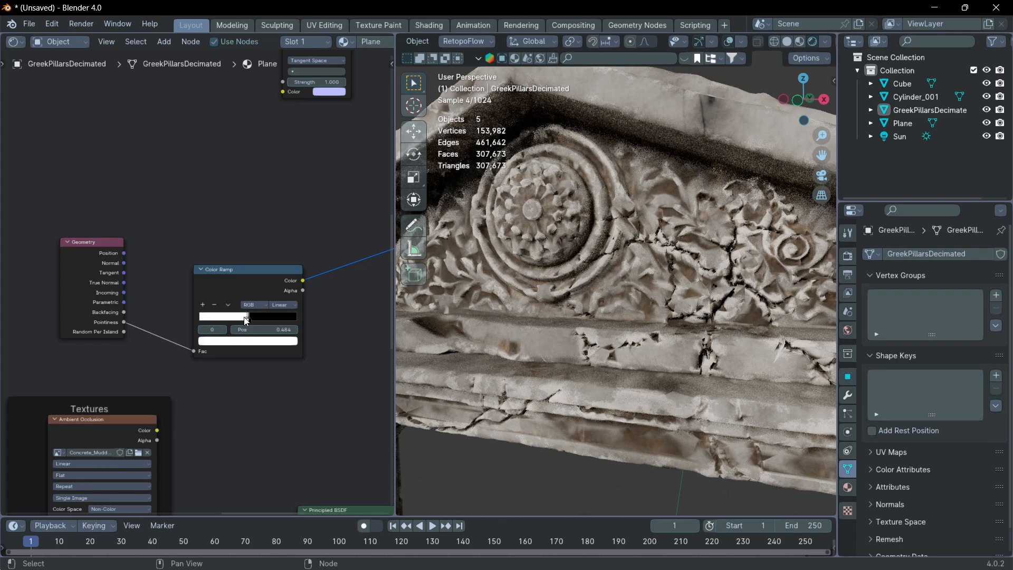
# Set the concrete texture Mapping node's X and Y Scale to 3
pyautogui.scroll(-5, 767, 255)
pyautogui.scroll(-5, 138, 340)
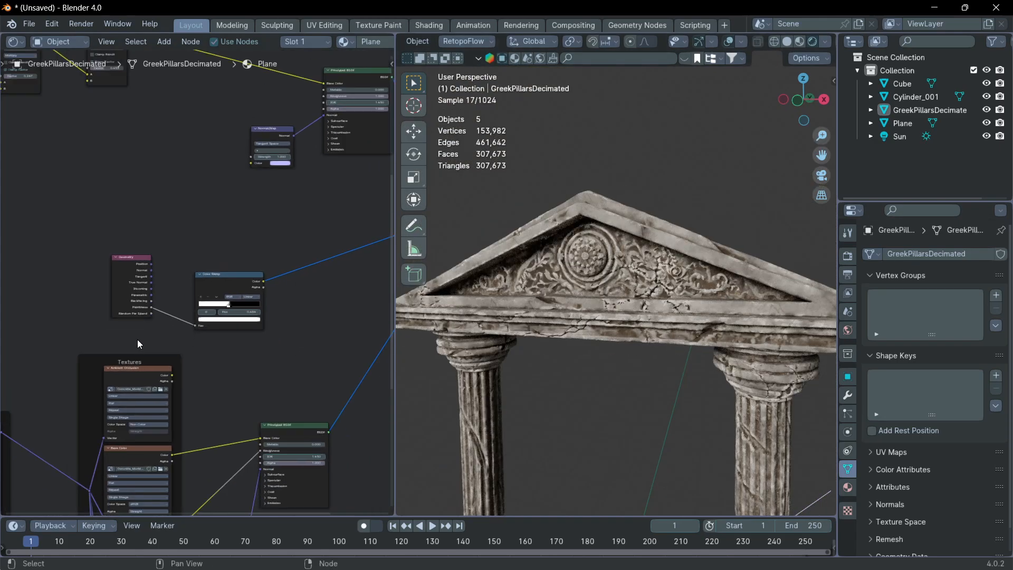
pyautogui.moveTo(156, 337); pyautogui.dragTo(224, 260, button='middle')
pyautogui.scroll(6, 224, 260)
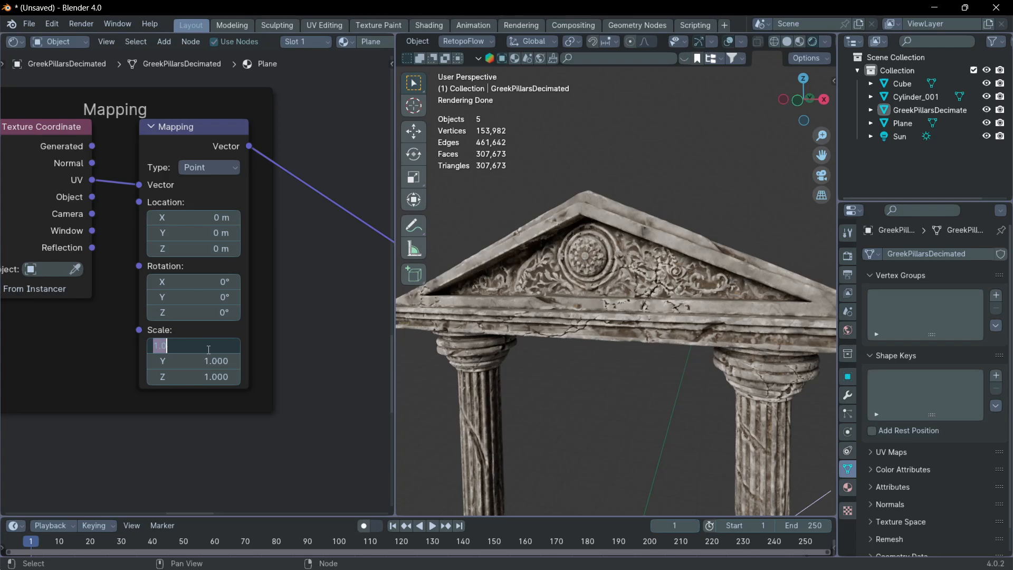
pyautogui.press('Return')
pyautogui.click(234, 364)
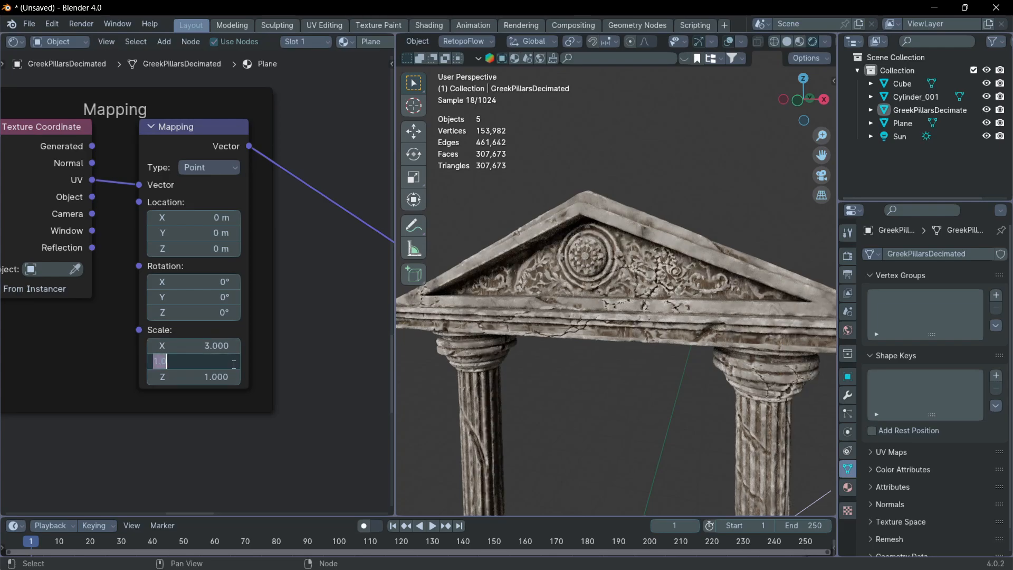
pyautogui.write('3')
pyautogui.press('Return')
# Examine the rescaled concrete texture in the pediment's carvings and cracks and across the whole model
pyautogui.scroll(5, 724, 290)
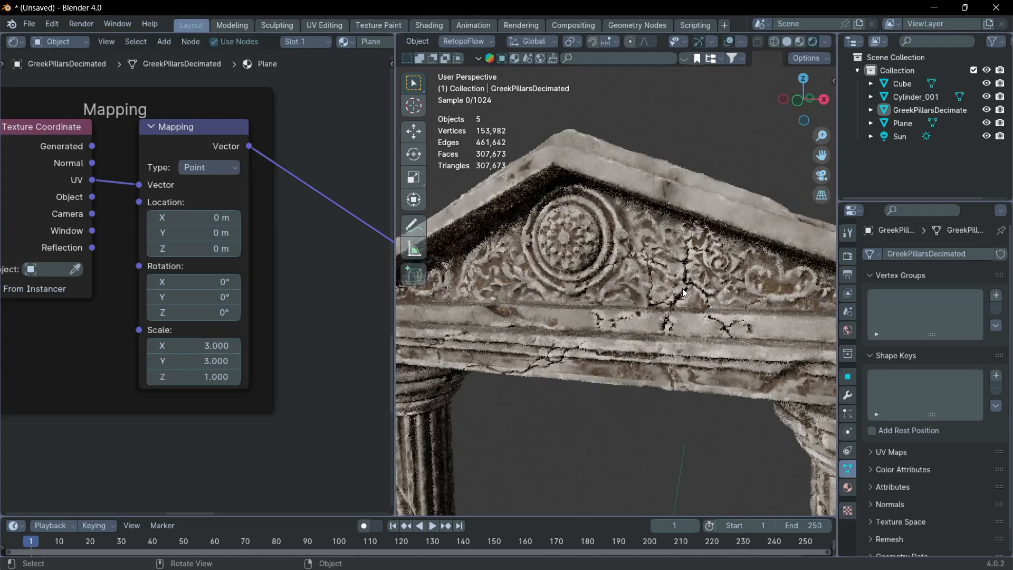
pyautogui.moveTo(724, 290); pyautogui.dragTo(635, 272, button='middle')
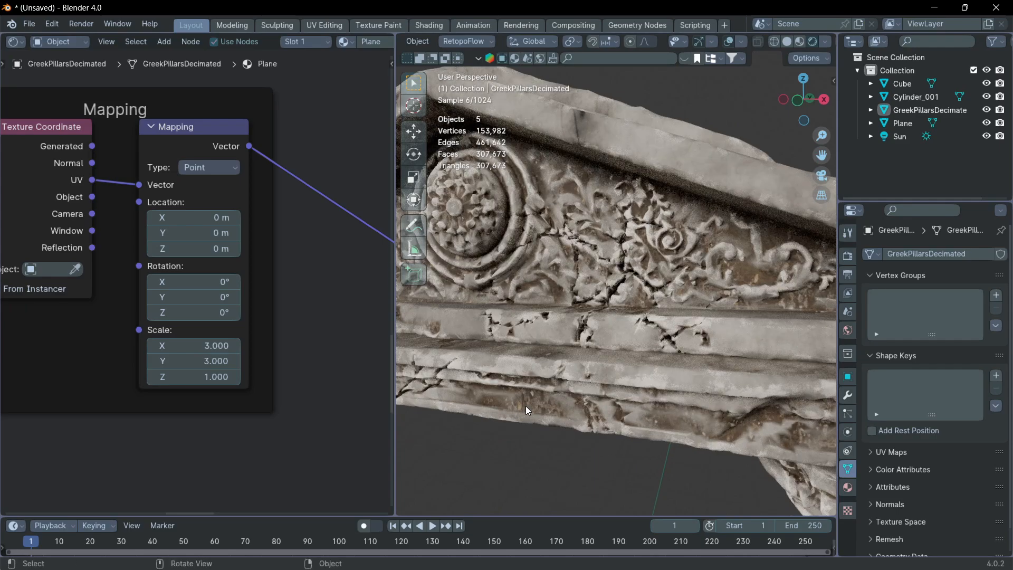
pyautogui.scroll(-6, 610, 308)
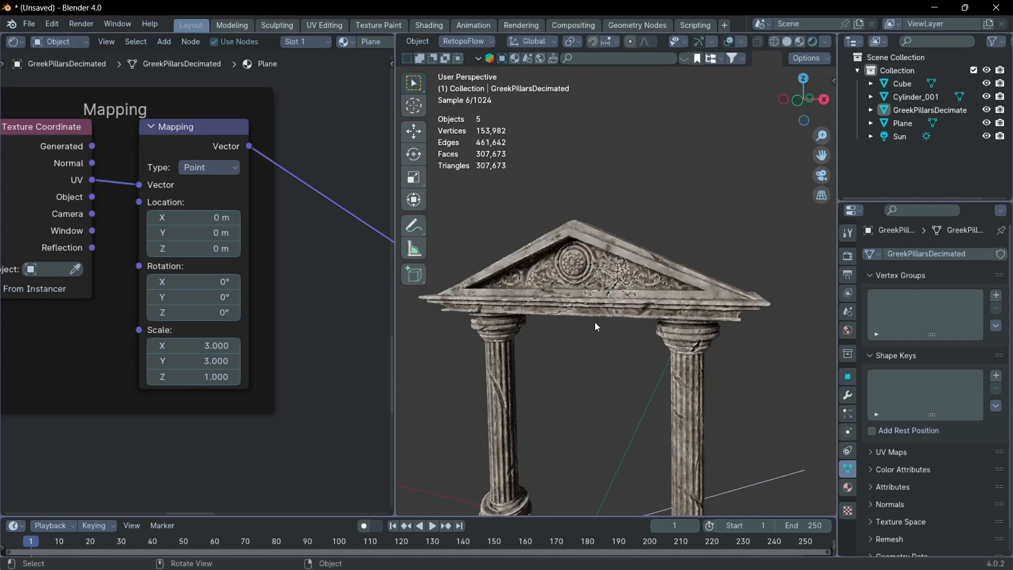
pyautogui.moveTo(595, 322); pyautogui.dragTo(602, 227, button='middle')
pyautogui.scroll(-2, 598, 272)
pyautogui.scroll(4, 597, 171)
pyautogui.scroll(-3, 595, 175)
pyautogui.moveTo(595, 177); pyautogui.dragTo(533, 231, button='middle')
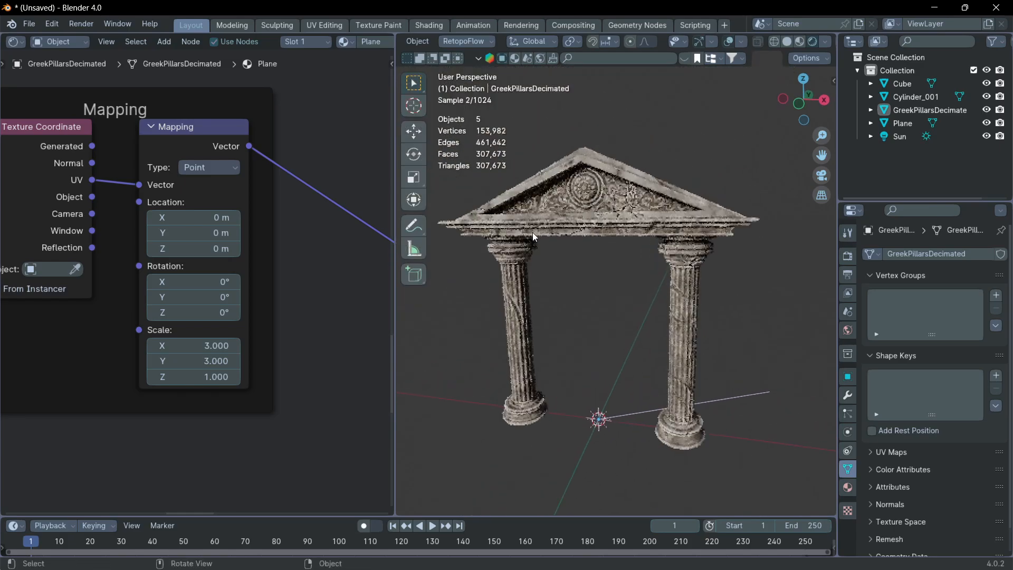
# Fine-tune the stops of the pointiness Color Ramp that blends the marble and concrete shaders
pyautogui.scroll(-4, 303, 233)
pyautogui.scroll(2, 285, 229)
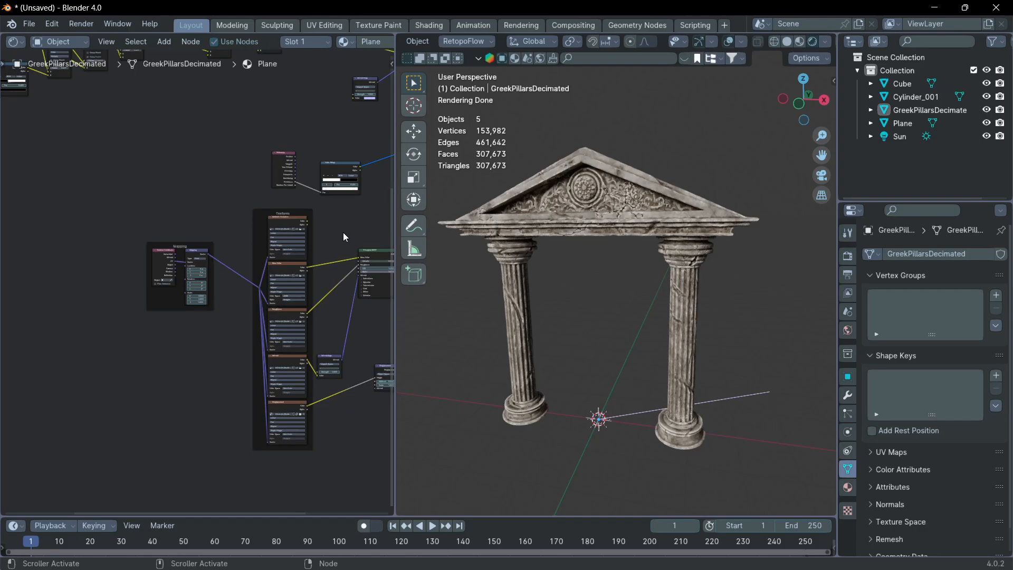
pyautogui.moveTo(343, 236); pyautogui.dragTo(267, 280, button='middle')
pyautogui.scroll(2, 296, 245)
pyautogui.moveTo(297, 245); pyautogui.dragTo(248, 315, button='middle')
pyautogui.scroll(6, 248, 314)
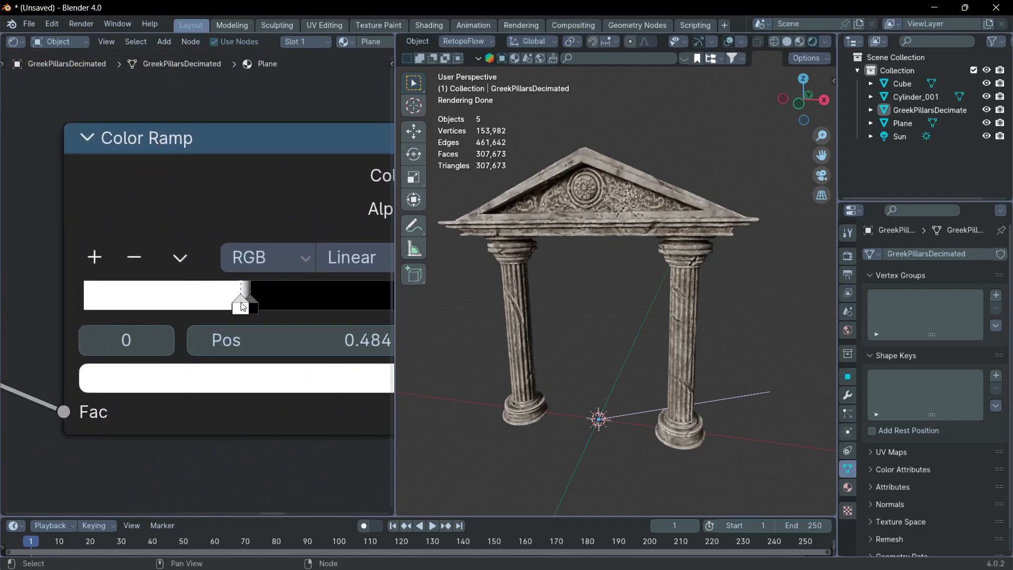
pyautogui.moveTo(243, 308); pyautogui.dragTo(253, 308)
pyautogui.press('Home')
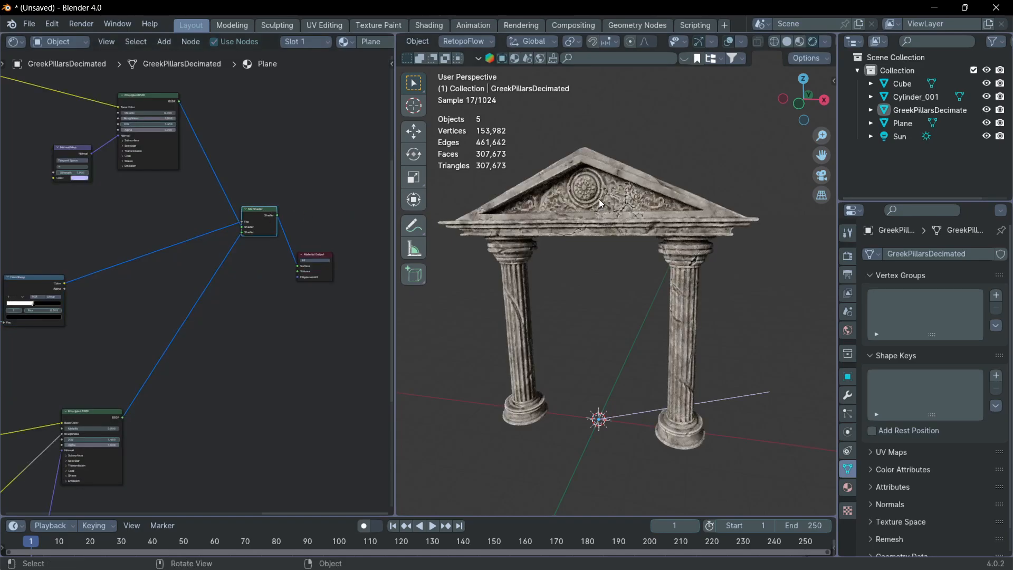
# Examine the blended marble and concrete material on the pediment, entablature and columns from several distances and angles
pyautogui.scroll(4, 599, 199)
pyautogui.scroll(-2, 584, 185)
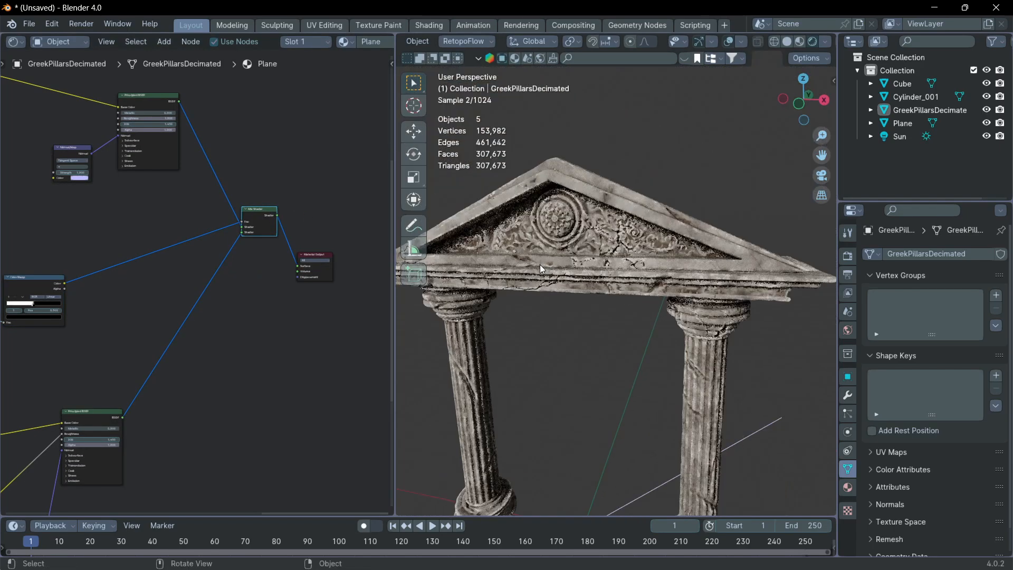
pyautogui.scroll(-5, 540, 264)
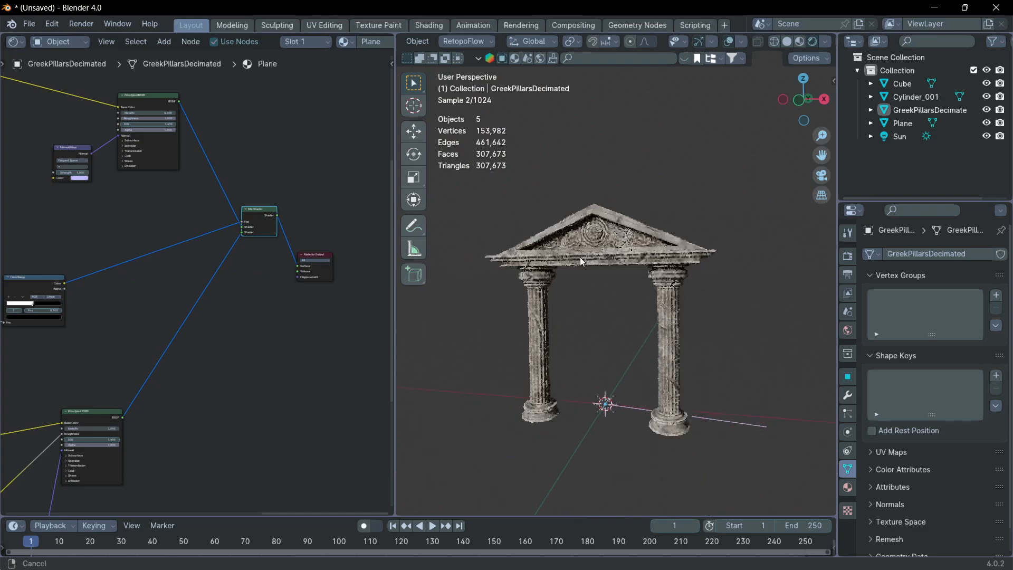
pyautogui.moveTo(588, 270); pyautogui.dragTo(613, 262, button='middle')
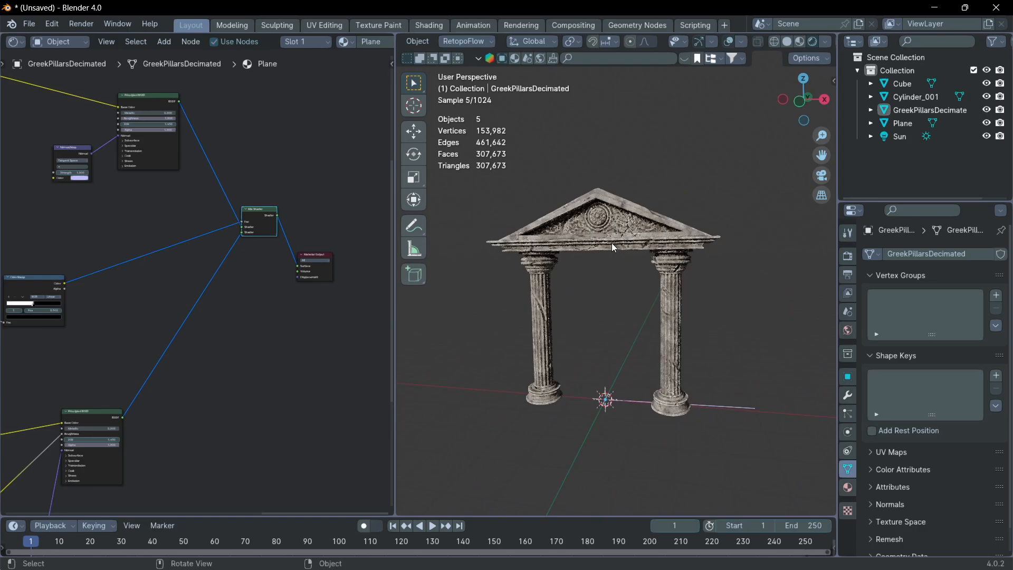
pyautogui.scroll(4, 618, 226)
pyautogui.scroll(4, 642, 216)
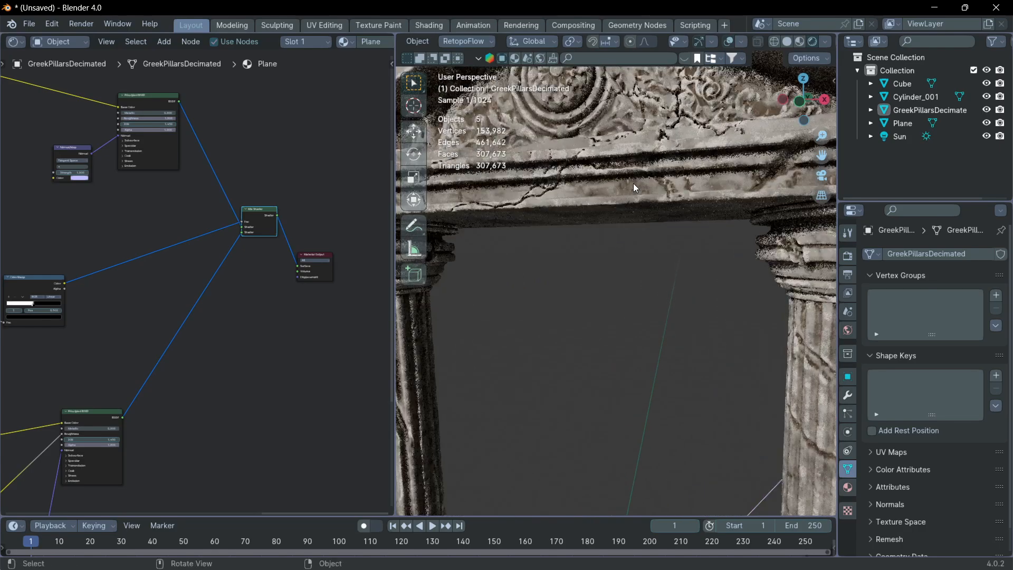
pyautogui.scroll(-8, 610, 181)
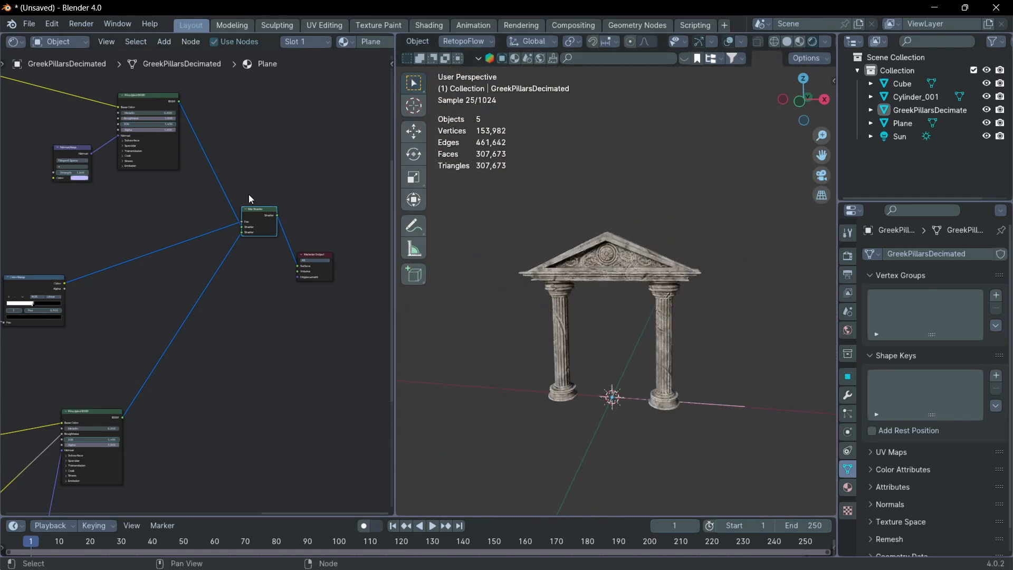
pyautogui.scroll(-4, 238, 197)
pyautogui.scroll(4, 594, 241)
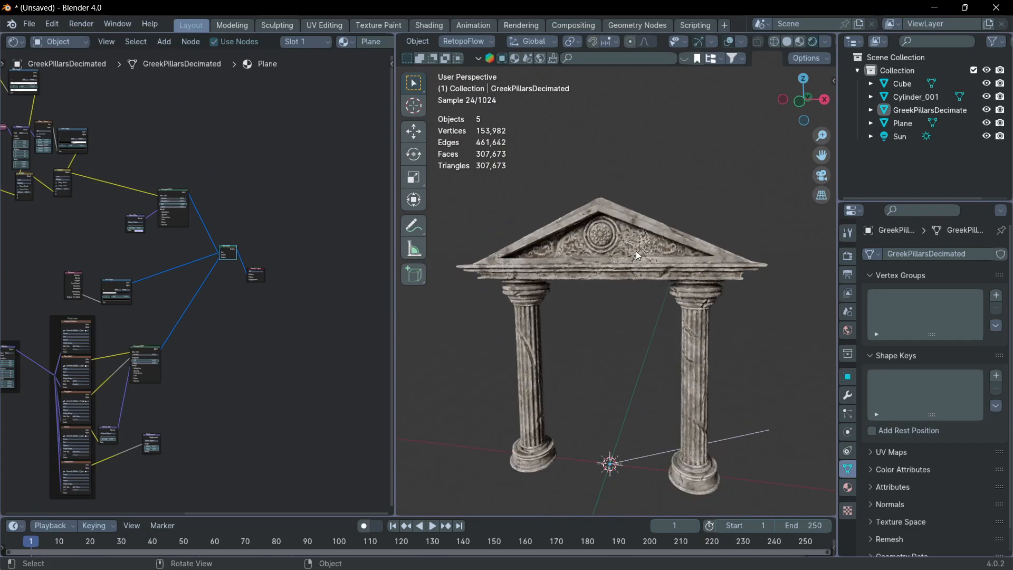
pyautogui.moveTo(642, 242); pyautogui.dragTo(690, 227, button='middle')
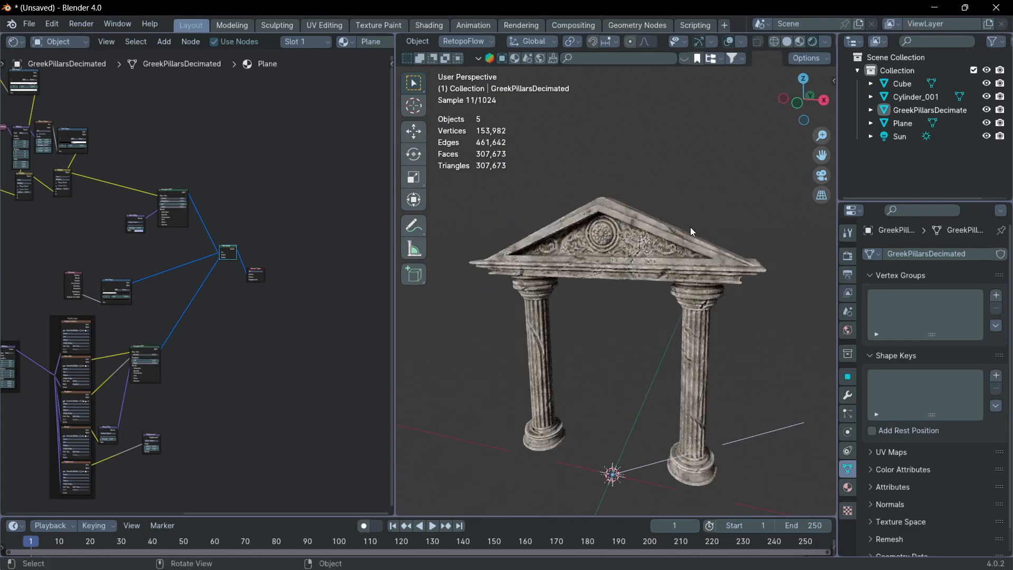
pyautogui.scroll(3, 662, 227)
pyautogui.scroll(2, 244, 260)
pyautogui.scroll(5, 244, 260)
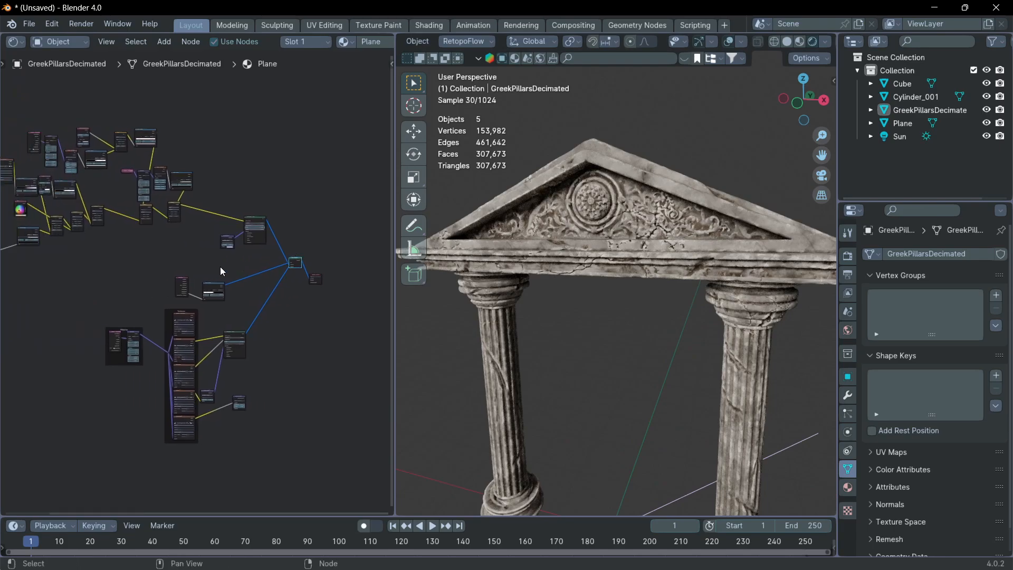
# Duplicate the Geometry and Color Ramp pointiness pair and place the copy in the free space below the marble shader's nodes
pyautogui.scroll(-2, 247, 271)
pyautogui.moveTo(88, 216); pyautogui.dragTo(184, 256, button='middle')
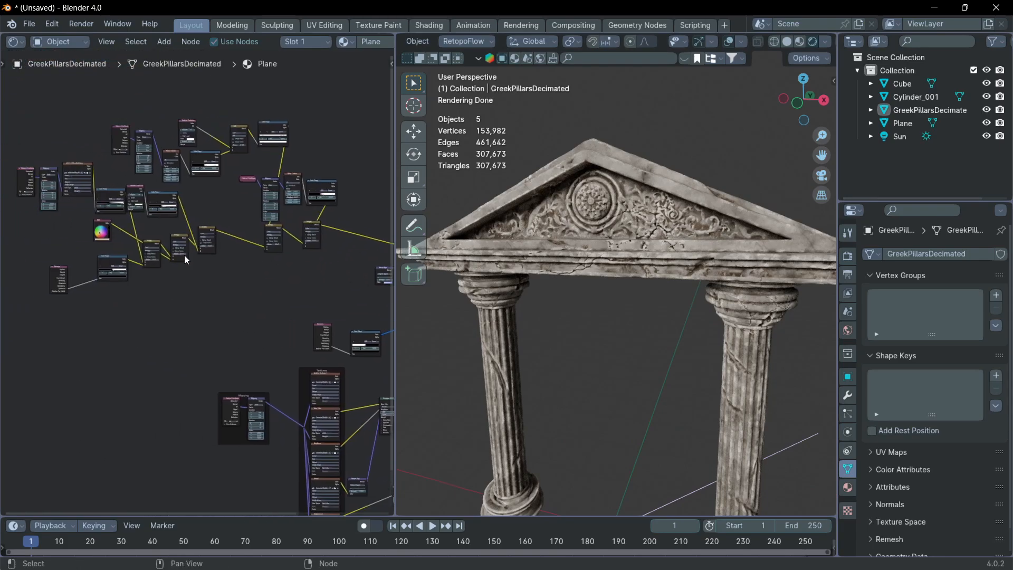
pyautogui.scroll(2, 44, 264)
pyautogui.press('g')
pyautogui.click(259, 302)
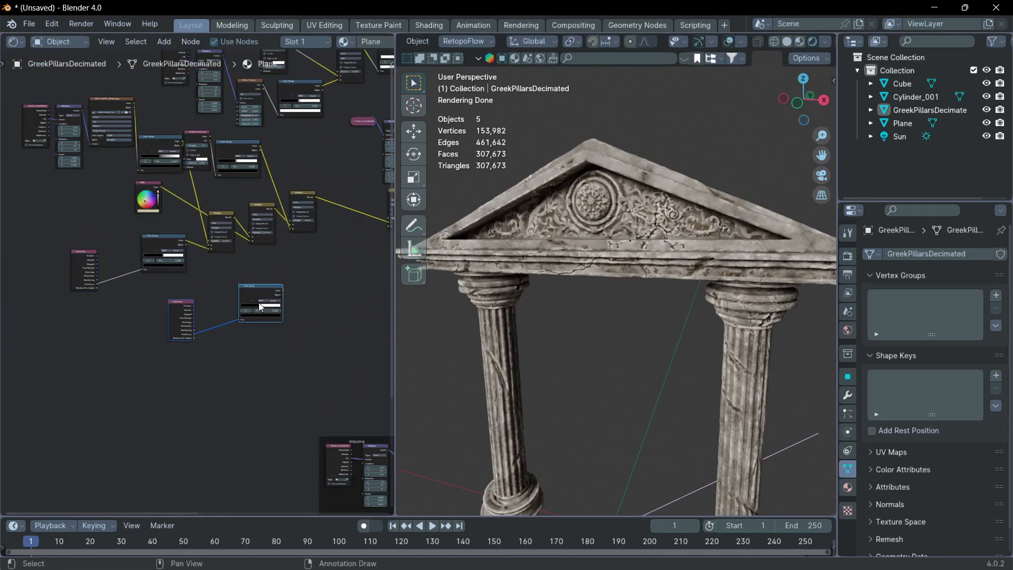
pyautogui.moveTo(259, 302); pyautogui.dragTo(151, 298, button='middle')
pyautogui.press('g')
pyautogui.press('Escape')
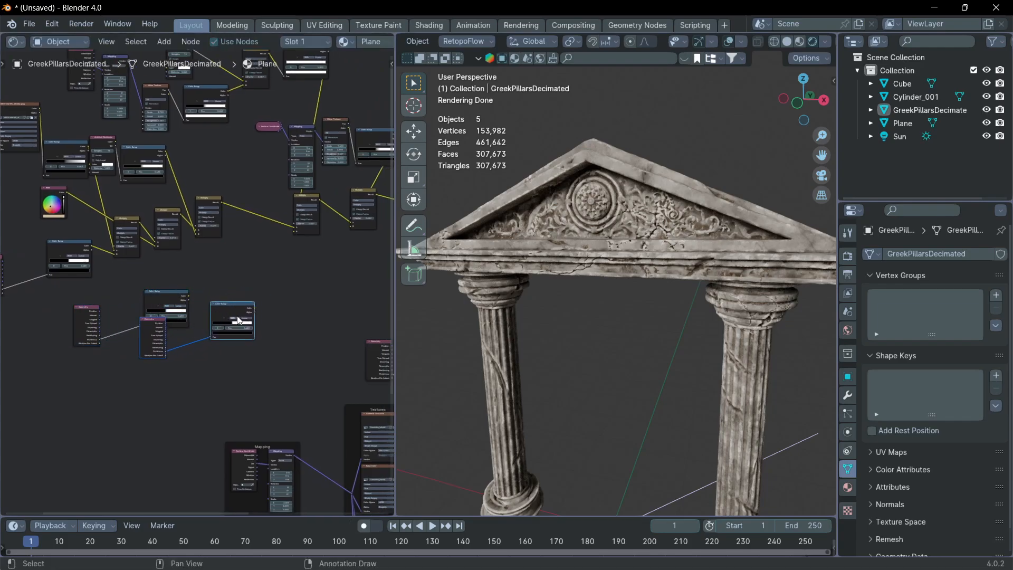
pyautogui.click(238, 316)
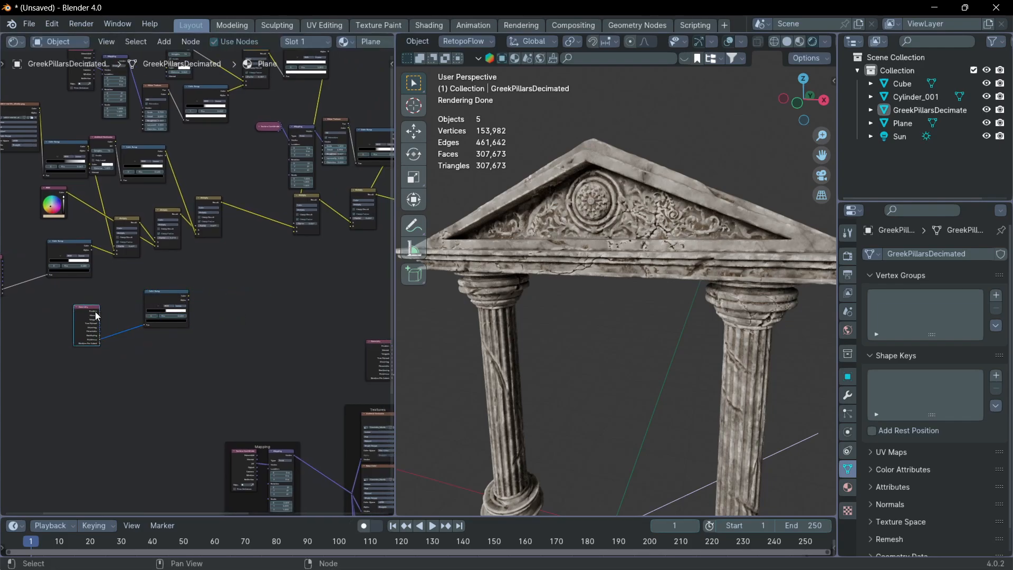
pyautogui.press('g')
pyautogui.press('Escape')
pyautogui.scroll(3, 168, 319)
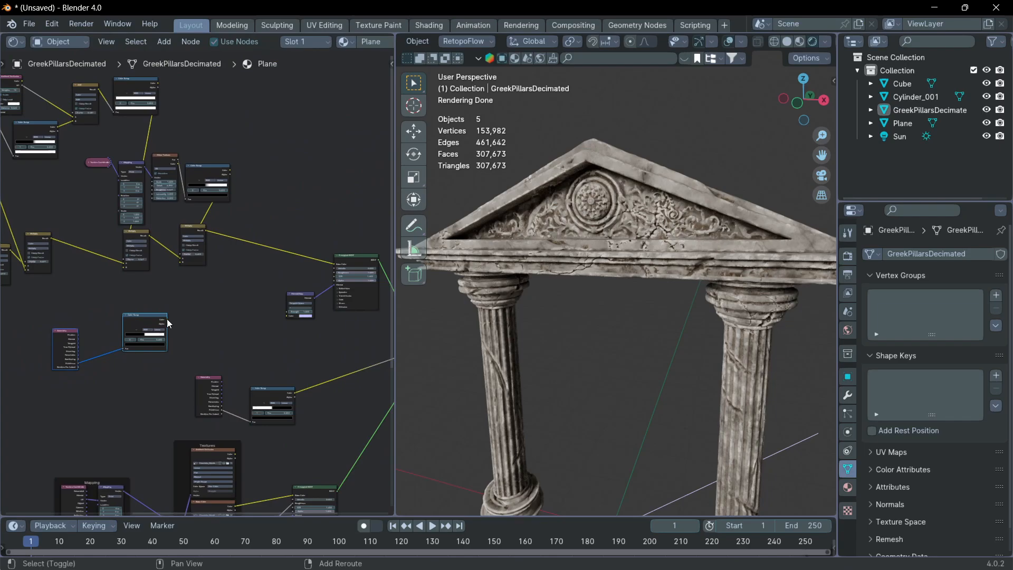
# Connect the duplicated Color Ramp's Color to the marble Principled BSDF's Roughness, and restore the Mix Shader as the material output
pyautogui.keyDown('ctrl'); pyautogui.keyDown('shift'); pyautogui.click(129, 331); pyautogui.keyUp('shift'); pyautogui.keyUp('ctrl')
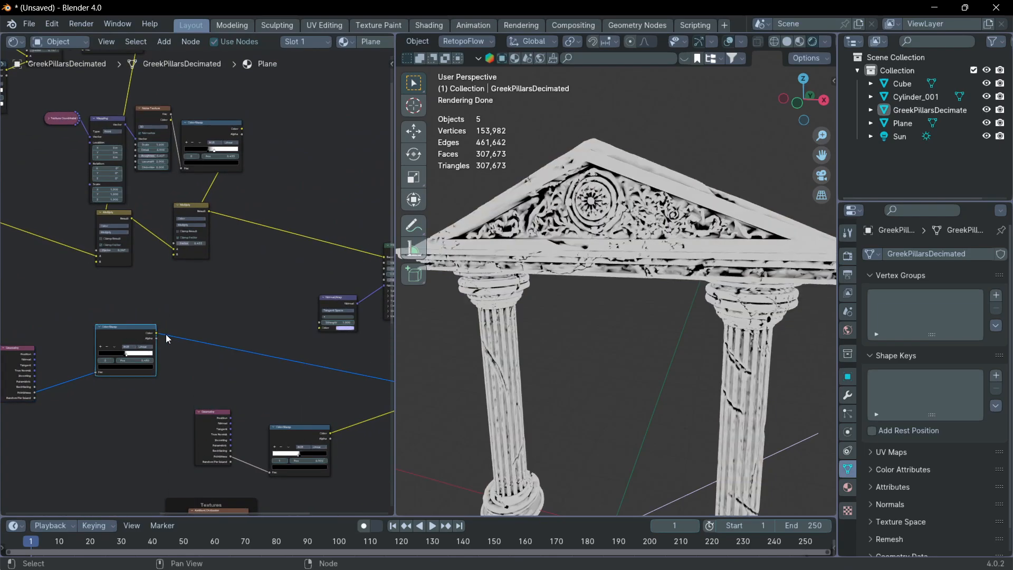
pyautogui.moveTo(165, 334); pyautogui.dragTo(101, 338, button='middle')
pyautogui.moveTo(91, 337); pyautogui.dragTo(321, 270)
pyautogui.scroll(-5, 285, 359)
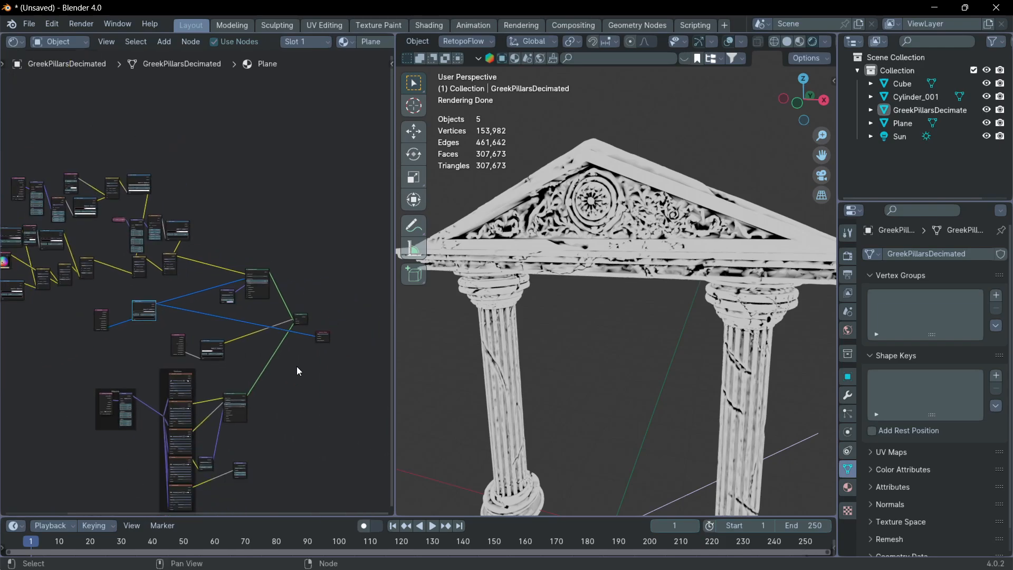
pyautogui.keyDown('ctrl'); pyautogui.keyDown('shift'); pyautogui.click(301, 318); pyautogui.keyUp('shift'); pyautogui.keyUp('ctrl')
pyautogui.scroll(5, 536, 207)
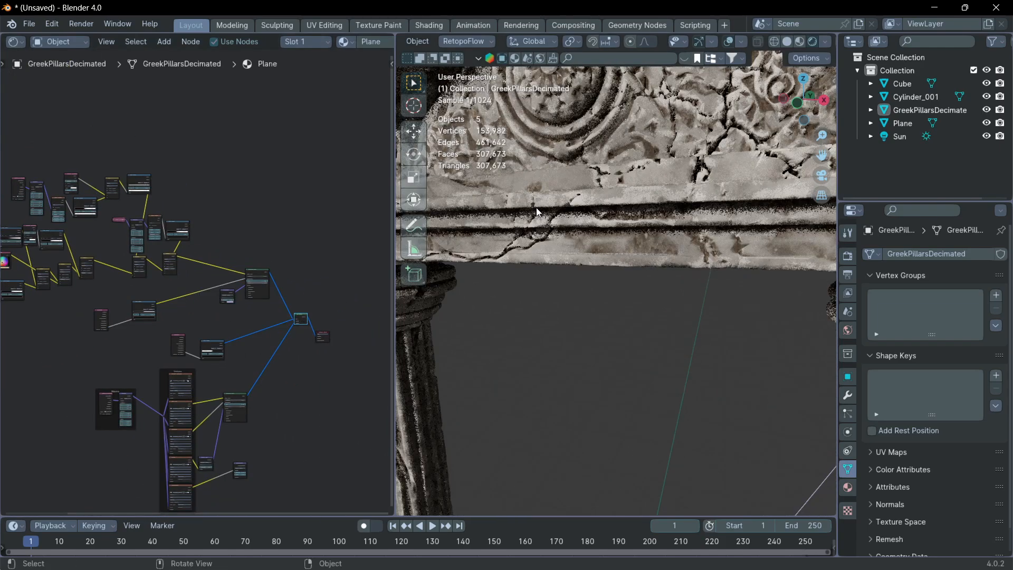
pyautogui.scroll(5, 175, 306)
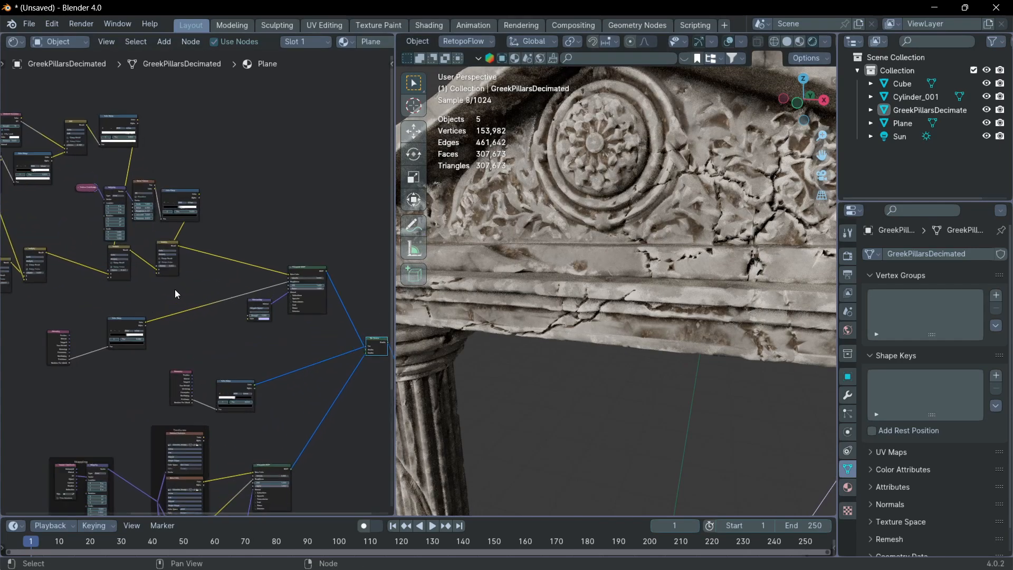
# Preview the roughness Color Ramp and the marble Principled BSDF on their own, and return the output to the Mix Shader
pyautogui.scroll(4, 74, 360)
pyautogui.moveTo(73, 360); pyautogui.dragTo(154, 366, button='middle')
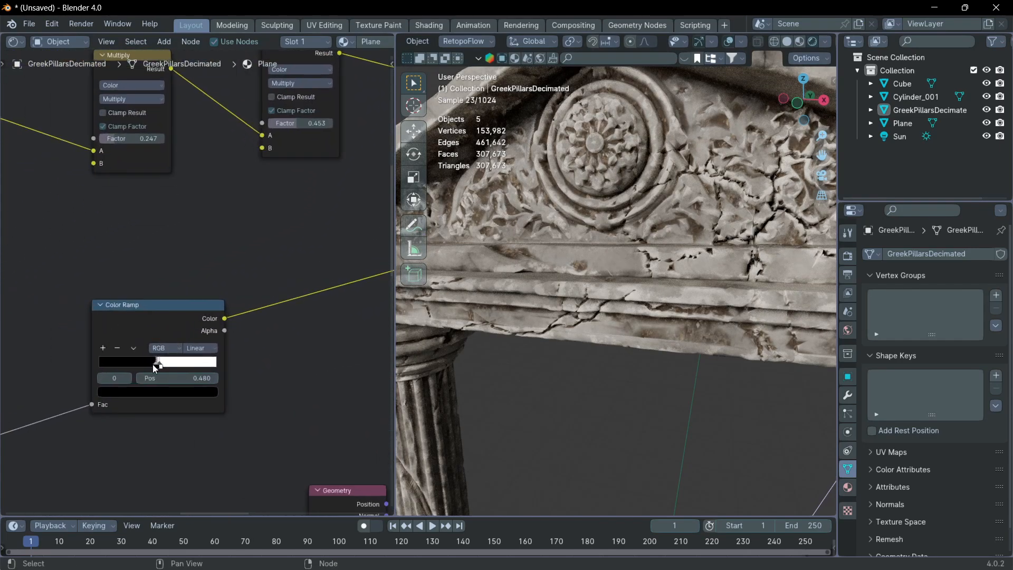
pyautogui.keyDown('ctrl'); pyautogui.keyDown('shift'); pyautogui.click(152, 314); pyautogui.keyUp('shift'); pyautogui.keyUp('ctrl')
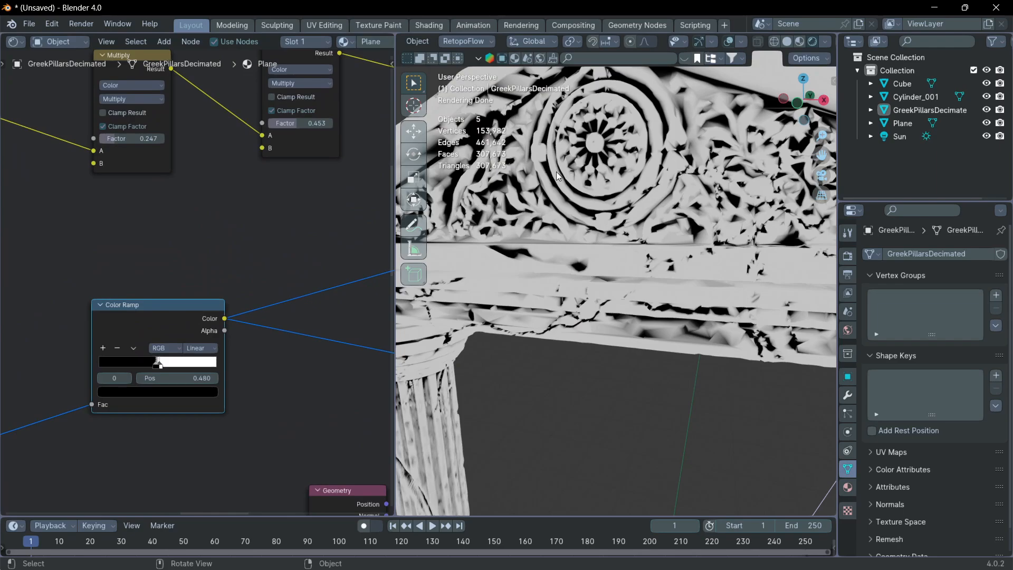
pyautogui.scroll(-5, 219, 348)
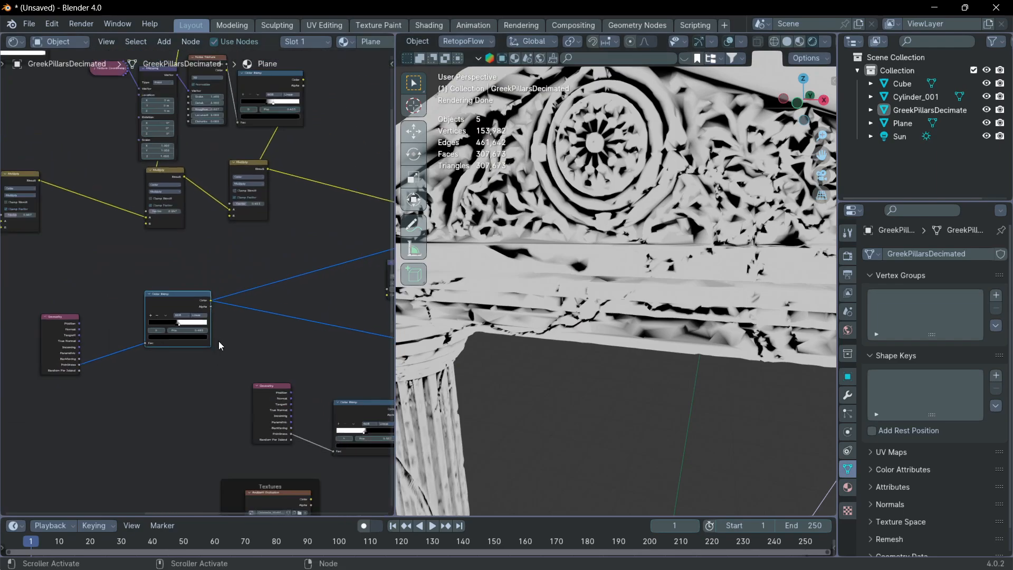
pyautogui.moveTo(289, 336); pyautogui.dragTo(162, 327, button='middle')
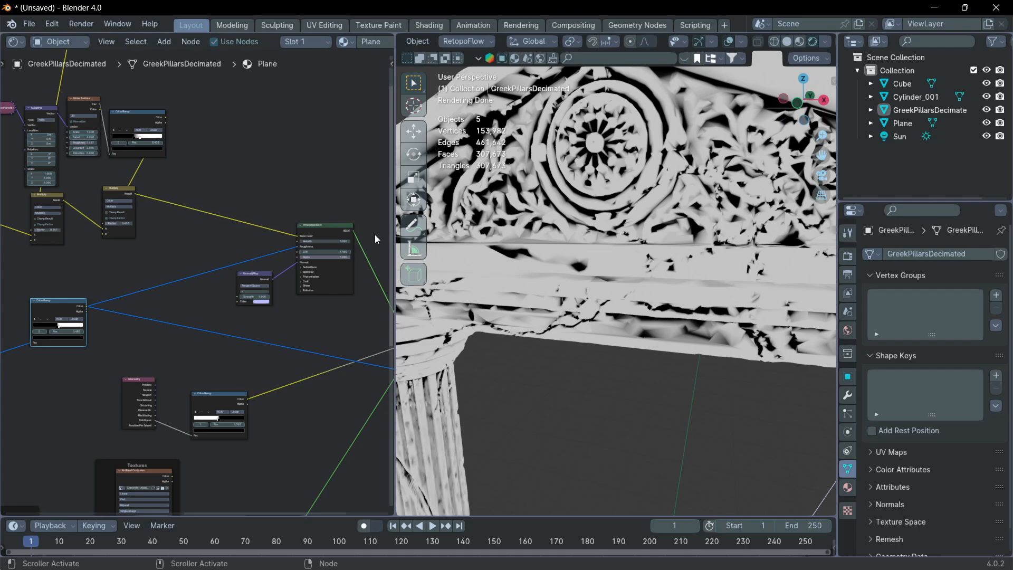
pyautogui.keyDown('ctrl'); pyautogui.keyDown('shift'); pyautogui.click(318, 225); pyautogui.keyUp('shift'); pyautogui.keyUp('ctrl')
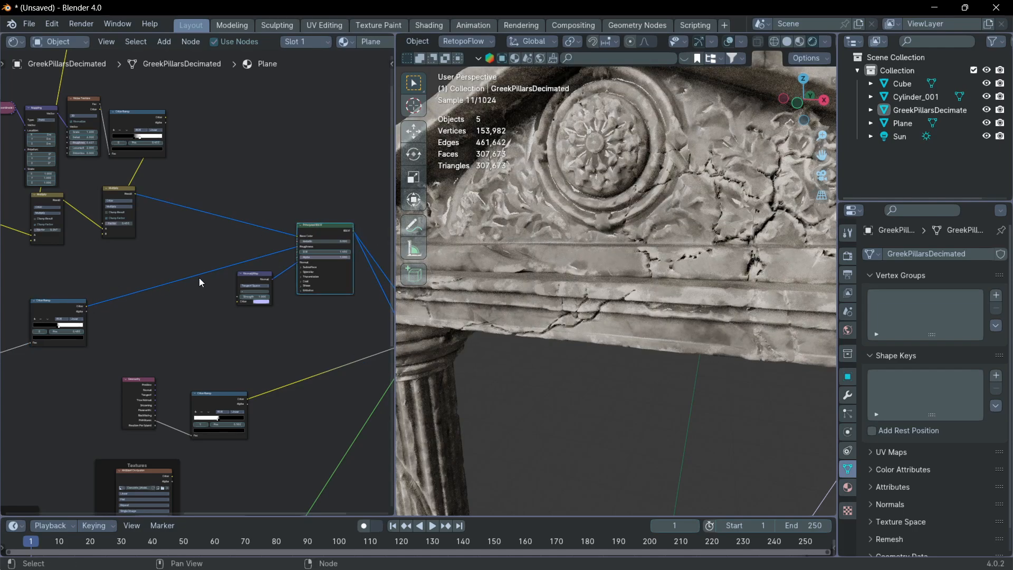
pyautogui.scroll(-2, 199, 278)
pyautogui.moveTo(201, 279); pyautogui.dragTo(117, 256, button='middle')
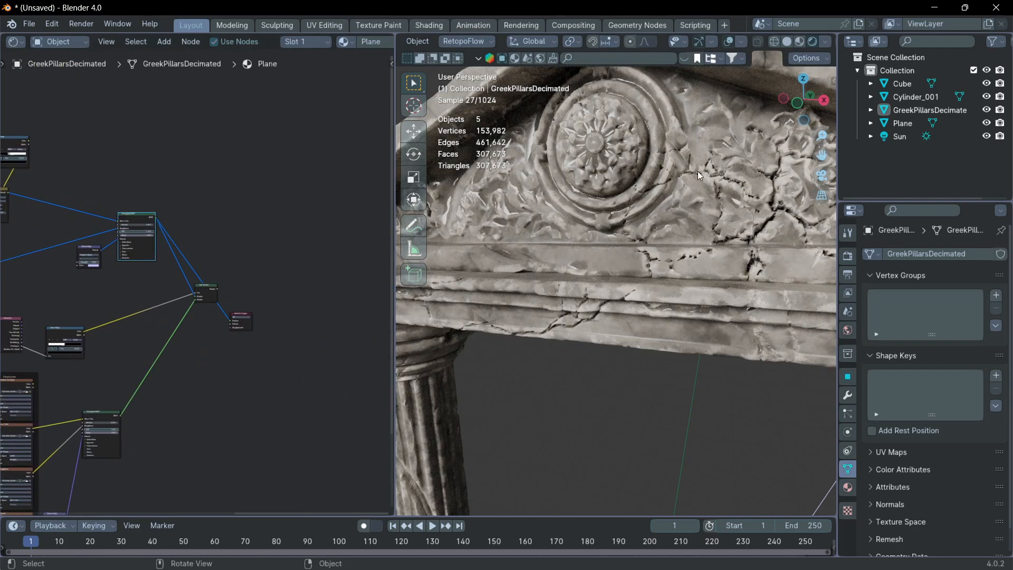
pyautogui.moveTo(700, 176); pyautogui.dragTo(598, 164, button='middle')
pyautogui.scroll(-2, 208, 285)
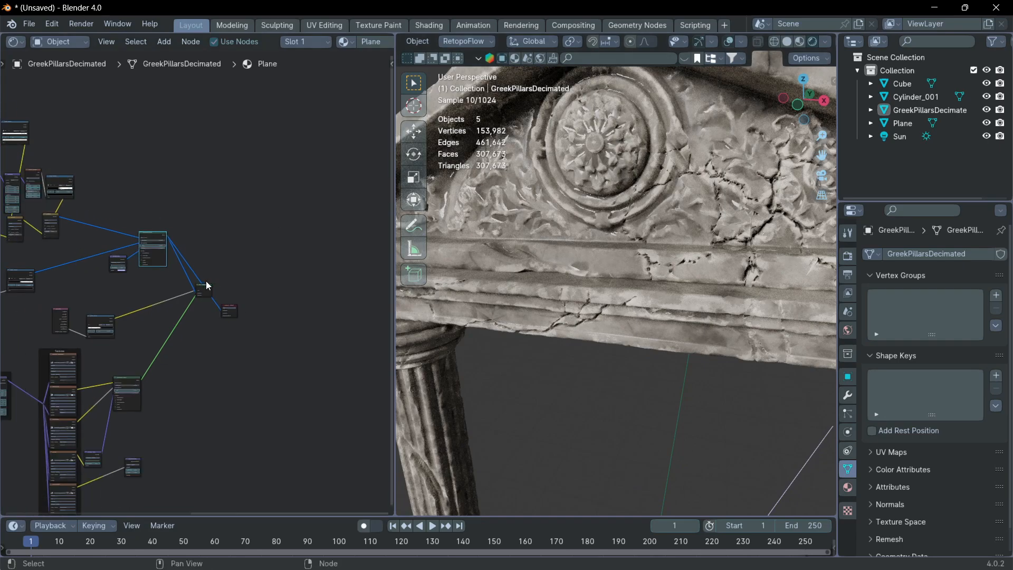
pyautogui.moveTo(208, 286); pyautogui.dragTo(222, 273, button='middle')
pyautogui.scroll(6, 200, 271)
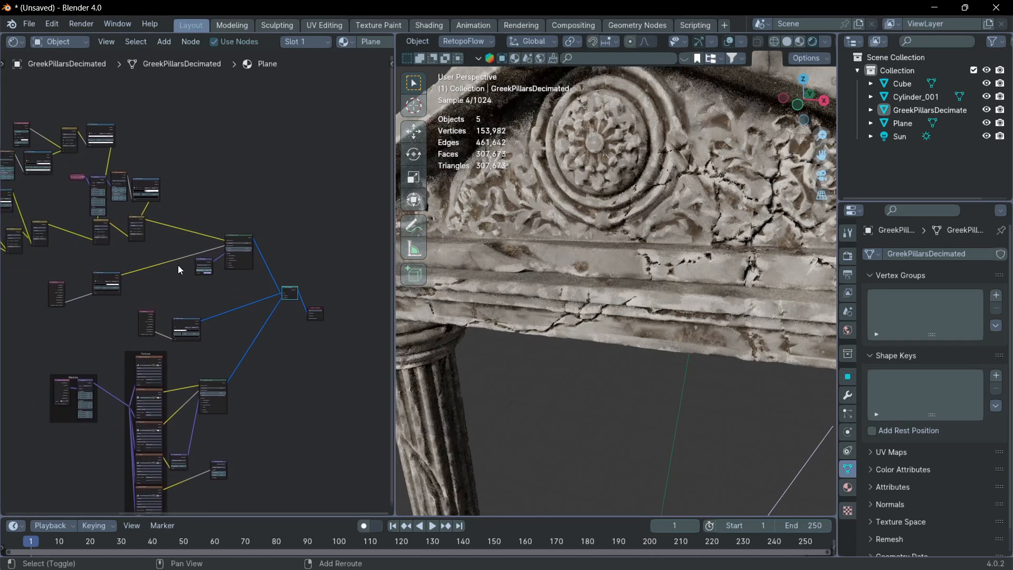
# Reverse the roughness Color Ramp to run from white to black, set its black stop to 0.527, and output the Mix Shader again
pyautogui.scroll(6, 121, 311)
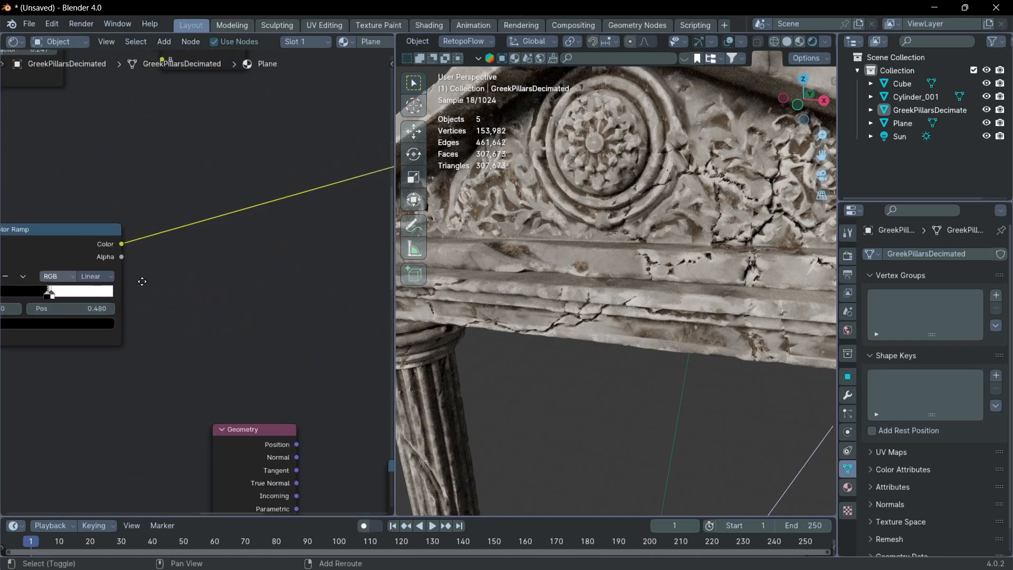
pyautogui.moveTo(119, 311); pyautogui.dragTo(150, 308)
pyautogui.keyDown('ctrl'); pyautogui.keyDown('shift'); pyautogui.click(135, 243); pyautogui.keyUp('shift'); pyautogui.keyUp('ctrl')
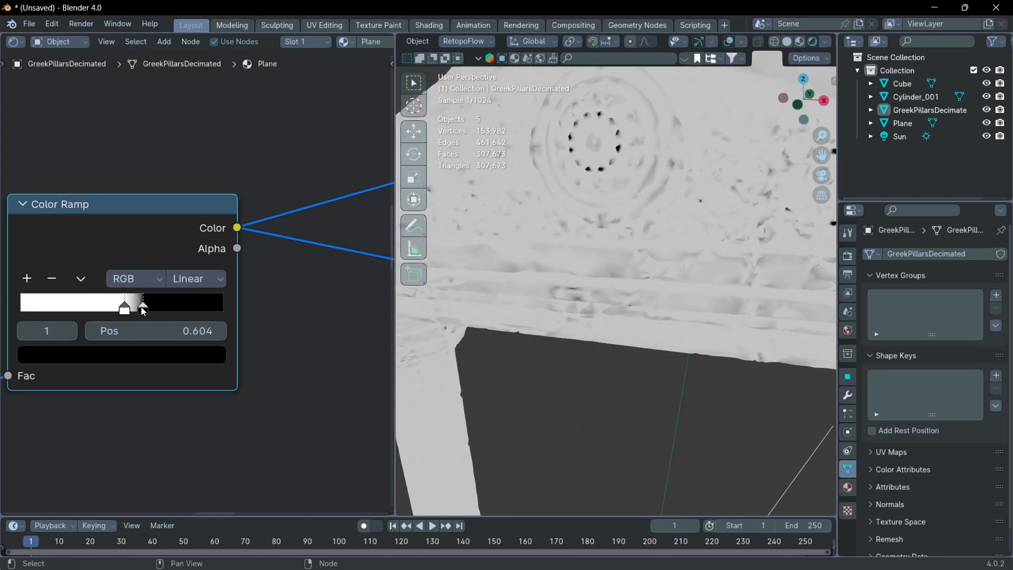
pyautogui.moveTo(144, 311)
pyautogui.mouseDown()
pyautogui.moveTo(114, 312)
pyautogui.moveTo(127, 313)
pyautogui.mouseUp()
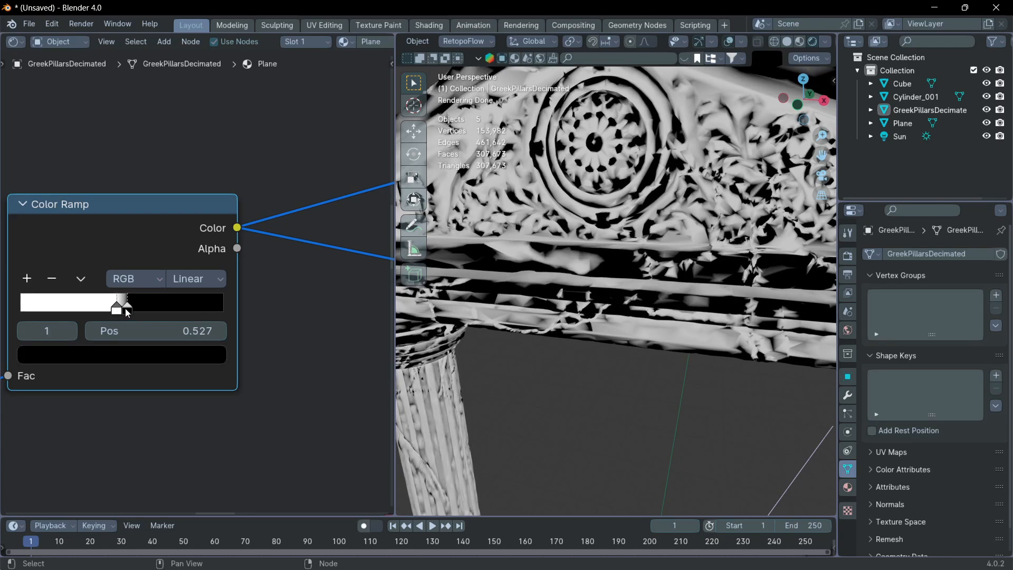
pyautogui.scroll(-8, 127, 311)
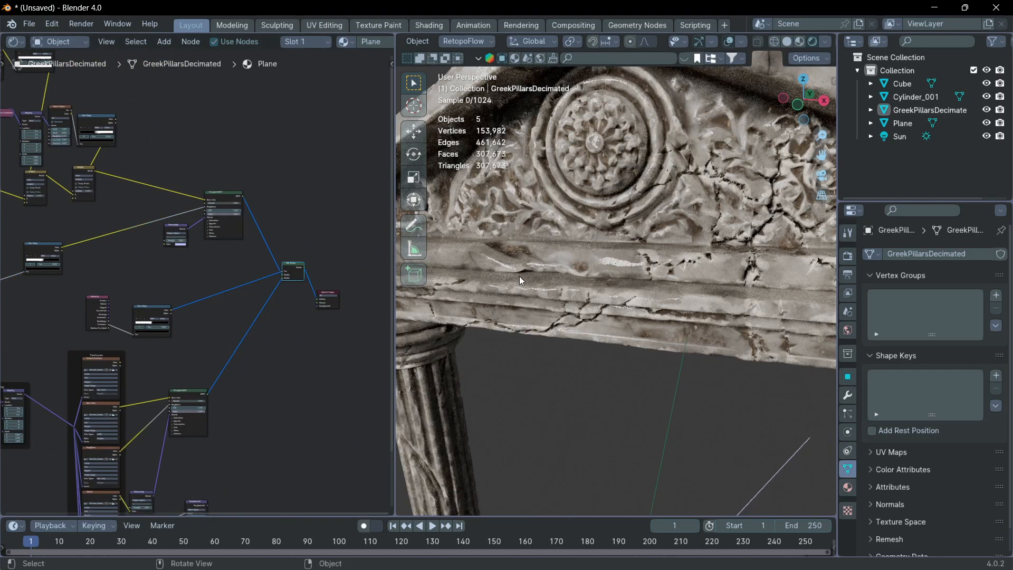
pyautogui.moveTo(520, 276); pyautogui.dragTo(577, 289, button='middle')
pyautogui.scroll(-4, 552, 276)
# Move the black stop of the marble-concrete blend Color Ramp to 0.538, and restore the Mix Shader as the output
pyautogui.scroll(5, 175, 298)
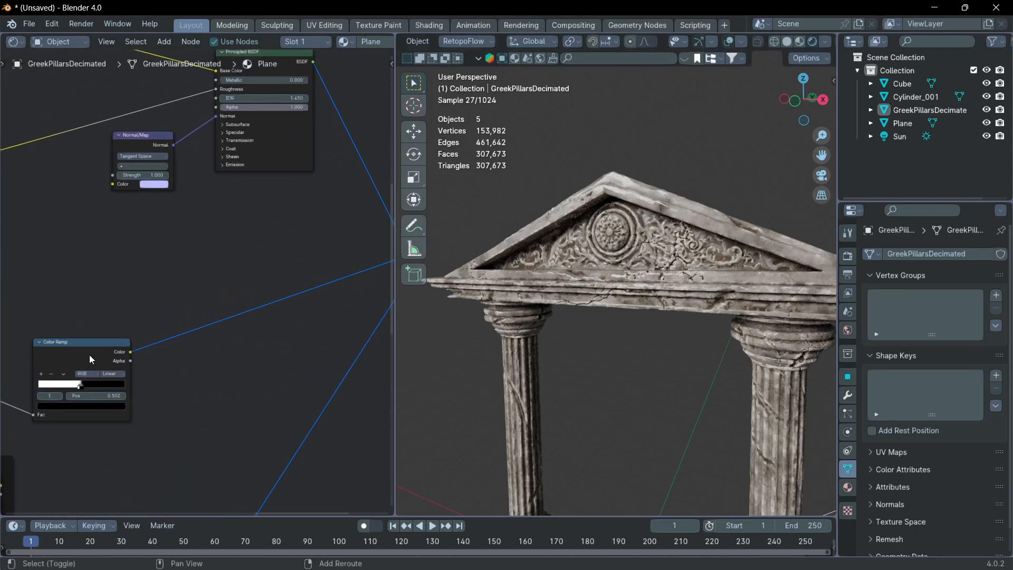
pyautogui.scroll(3, 146, 332)
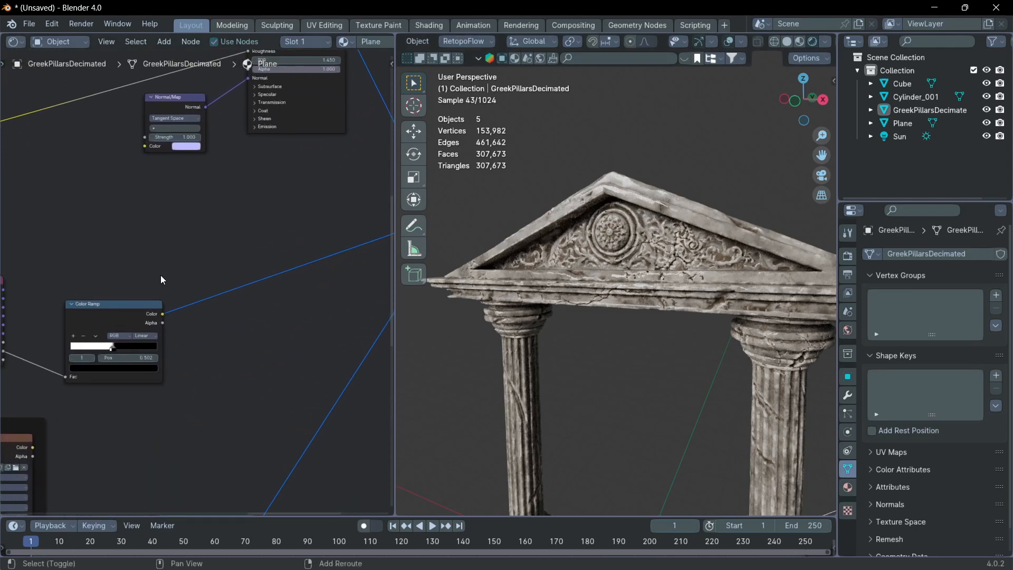
pyautogui.keyDown('ctrl'); pyautogui.keyDown('shift'); pyautogui.click(112, 313); pyautogui.keyUp('shift'); pyautogui.keyUp('ctrl')
pyautogui.moveTo(93, 367); pyautogui.dragTo(105, 367)
pyautogui.scroll(-5, 252, 331)
pyautogui.moveTo(253, 328); pyautogui.dragTo(191, 265, button='middle')
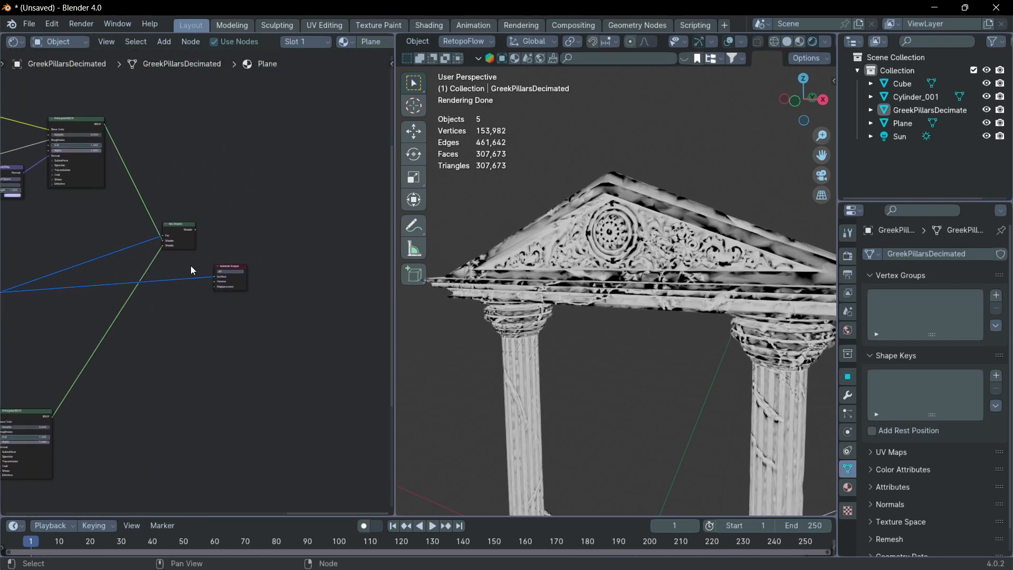
pyautogui.keyDown('ctrl'); pyautogui.keyDown('shift'); pyautogui.click(180, 227); pyautogui.keyUp('shift'); pyautogui.keyUp('ctrl')
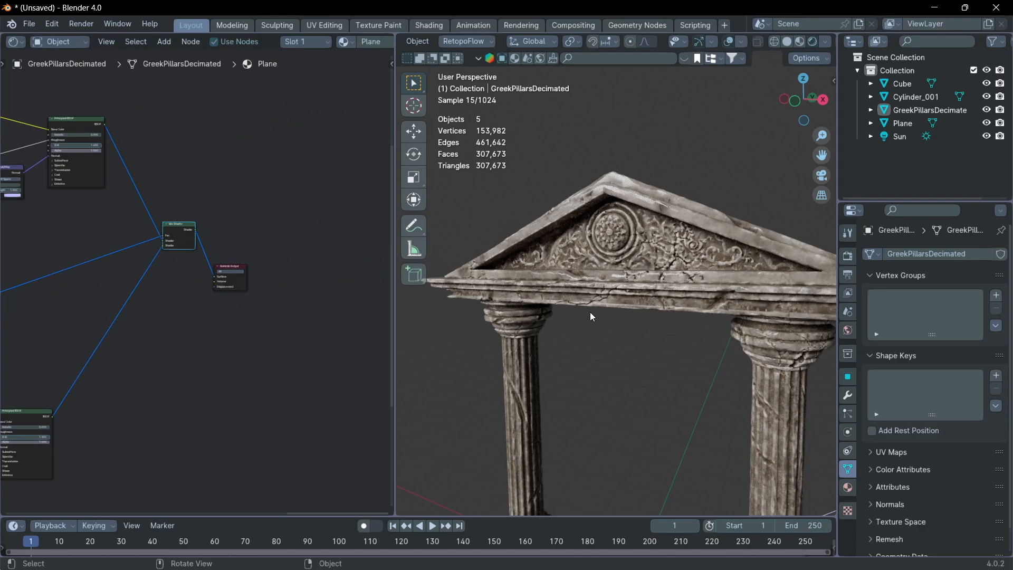
# Move the black stop of the marble-concrete blend Color Ramp to 0.564 while previewing it, and restore the Mix Shader as the material output
pyautogui.scroll(2, 259, 277)
pyautogui.scroll(2, 57, 295)
pyautogui.moveTo(57, 295); pyautogui.dragTo(127, 271, button='middle')
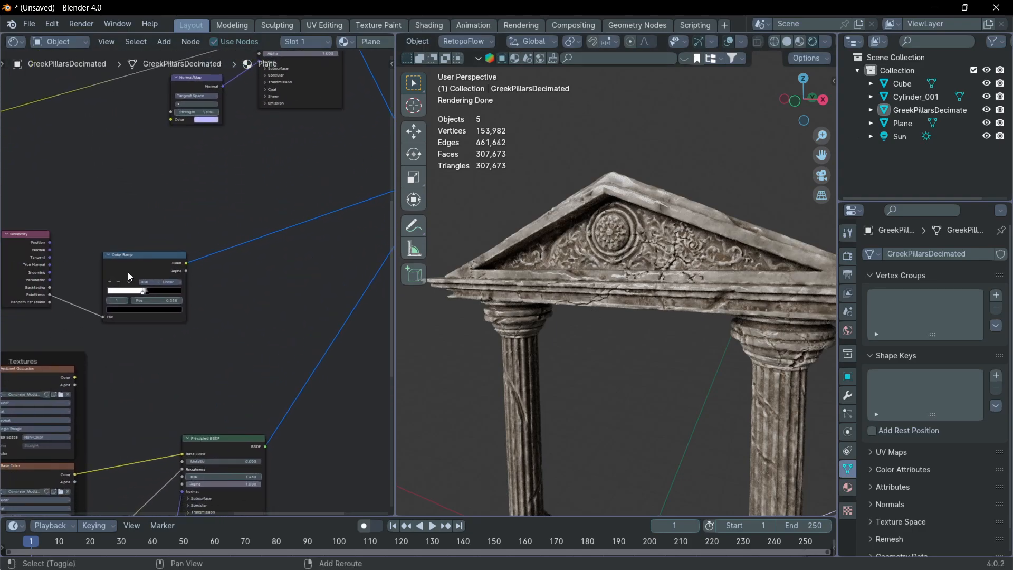
pyautogui.keyDown('ctrl'); pyautogui.keyDown('shift'); pyautogui.click(125, 253); pyautogui.keyUp('shift'); pyautogui.keyUp('ctrl')
pyautogui.scroll(4, 132, 258)
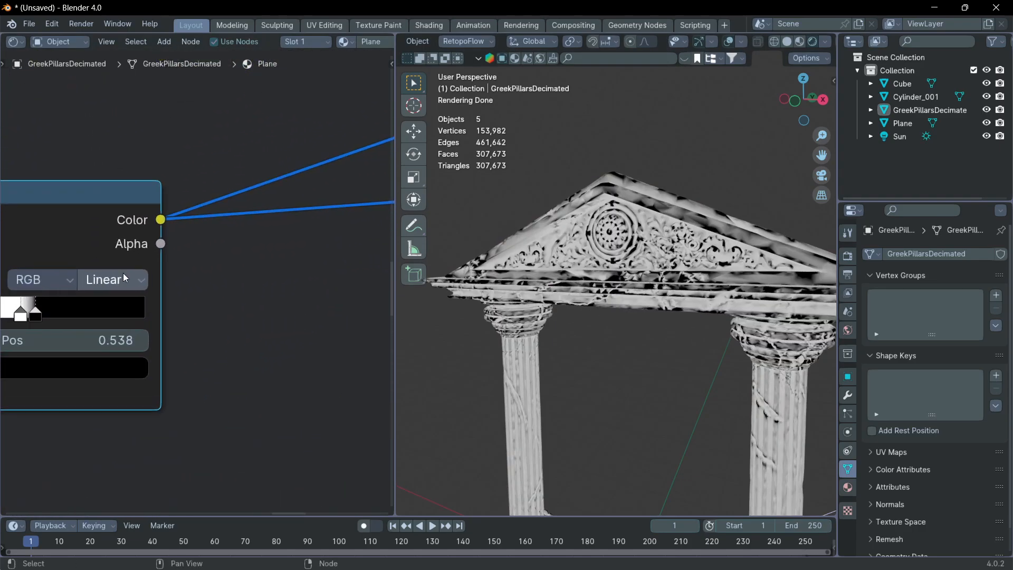
pyautogui.moveTo(37, 319); pyautogui.dragTo(44, 318)
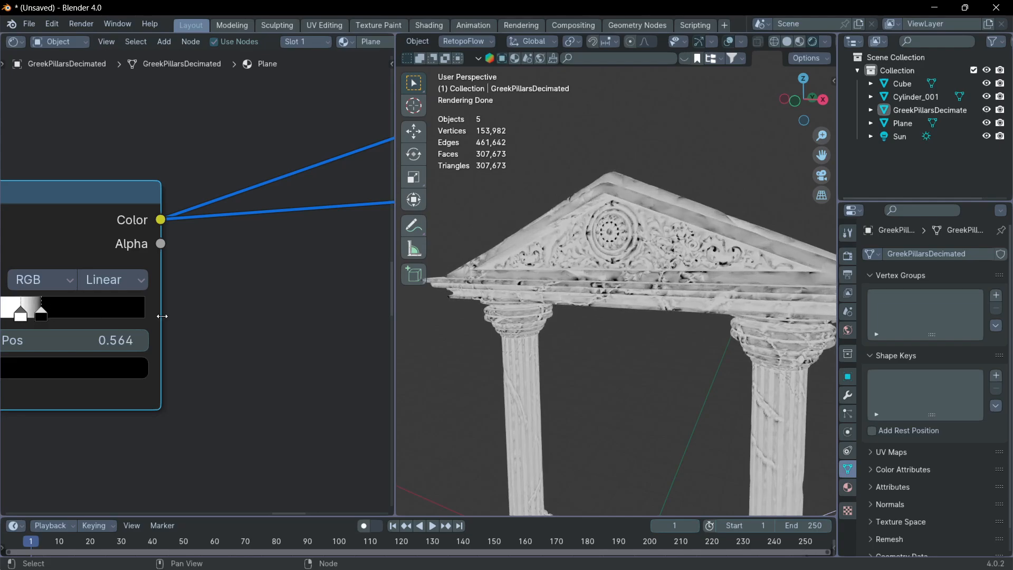
pyautogui.scroll(-4, 163, 316)
pyautogui.moveTo(263, 299); pyautogui.dragTo(118, 322, button='middle')
pyautogui.keyDown('ctrl'); pyautogui.keyDown('shift'); pyautogui.click(338, 192); pyautogui.keyUp('shift'); pyautogui.keyUp('ctrl')
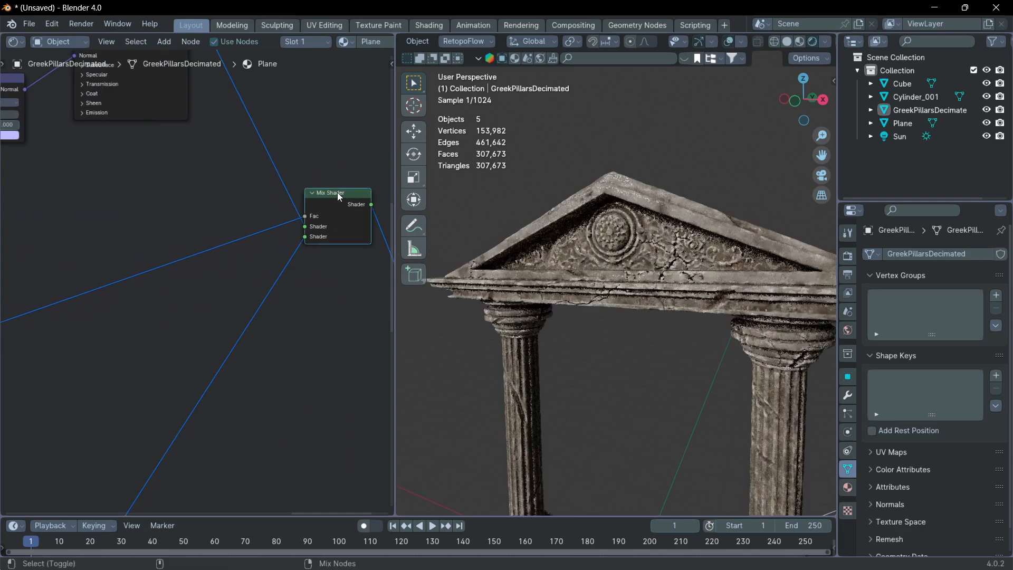
pyautogui.moveTo(626, 251); pyautogui.dragTo(602, 228, button='middle')
pyautogui.moveTo(618, 219); pyautogui.dragTo(617, 219, button='middle')
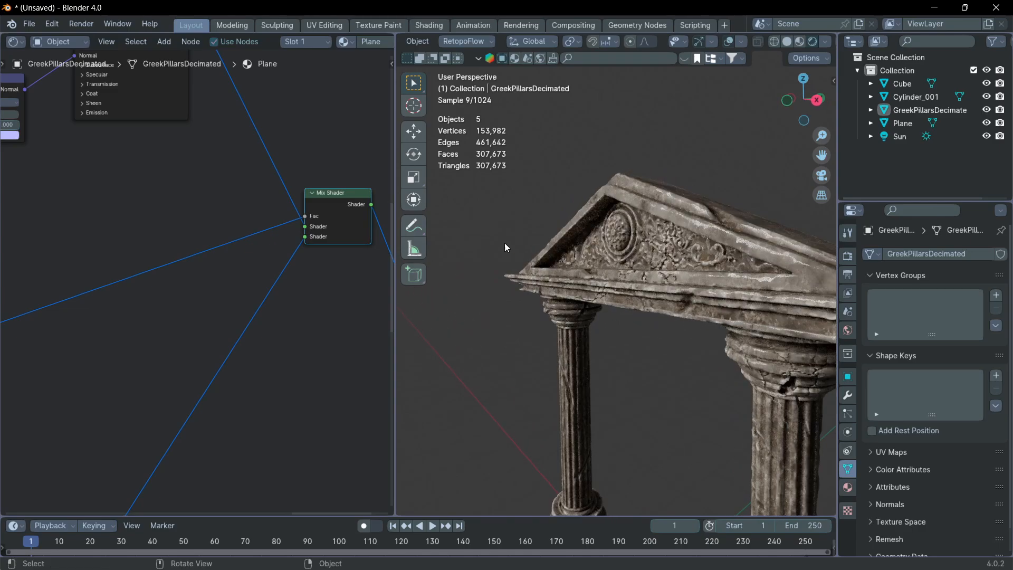
# Preview the marble-concrete blend Color Ramp, move its black stop to 0.615, and output the Mix Shader again
pyautogui.scroll(-5, 166, 233)
pyautogui.scroll(1, 124, 289)
pyautogui.keyDown('ctrl'); pyautogui.keyDown('shift'); pyautogui.click(109, 295); pyautogui.keyUp('shift'); pyautogui.keyUp('ctrl')
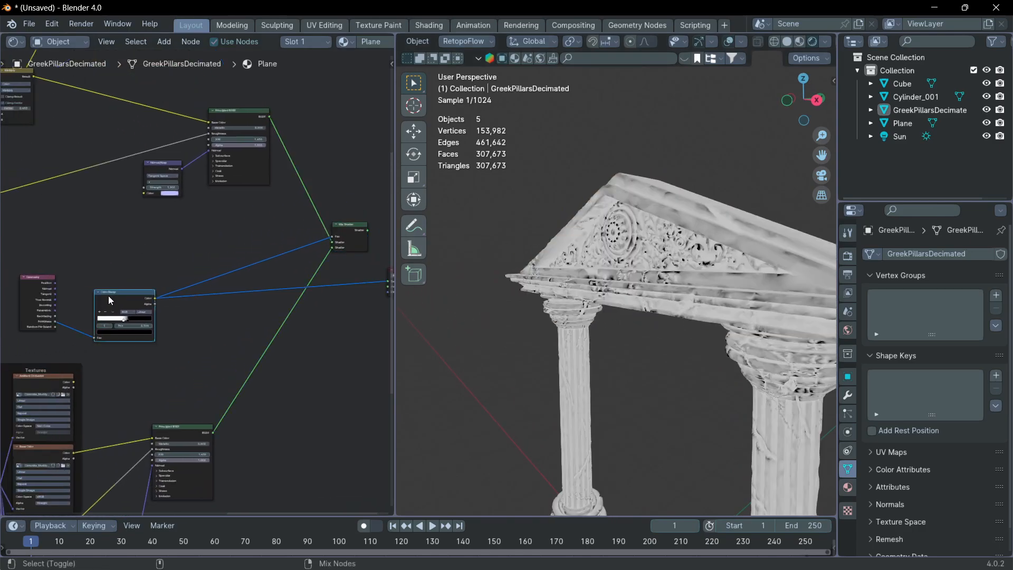
pyautogui.scroll(5, 109, 296)
pyautogui.scroll(1, 178, 306)
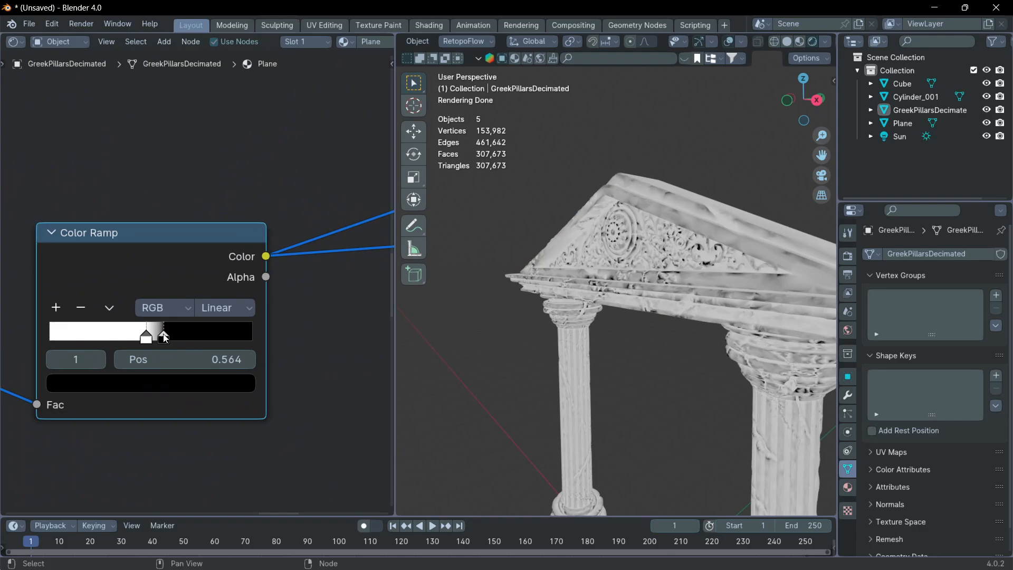
pyautogui.moveTo(165, 337); pyautogui.dragTo(178, 339)
pyautogui.scroll(-5, 246, 291)
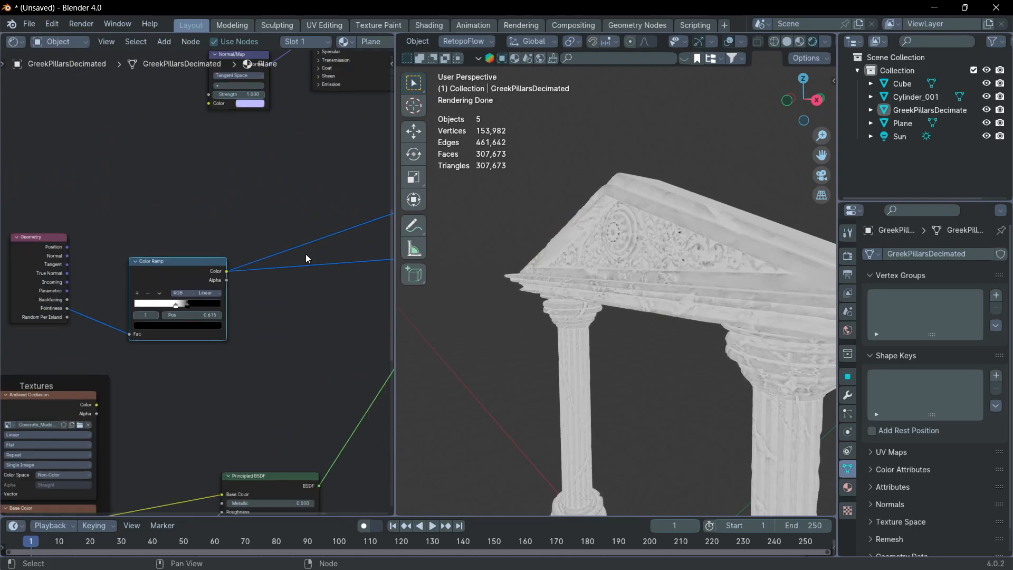
pyautogui.scroll(2, 248, 246)
pyautogui.keyDown('ctrl'); pyautogui.keyDown('shift'); pyautogui.click(246, 240); pyautogui.keyUp('shift'); pyautogui.keyUp('ctrl')
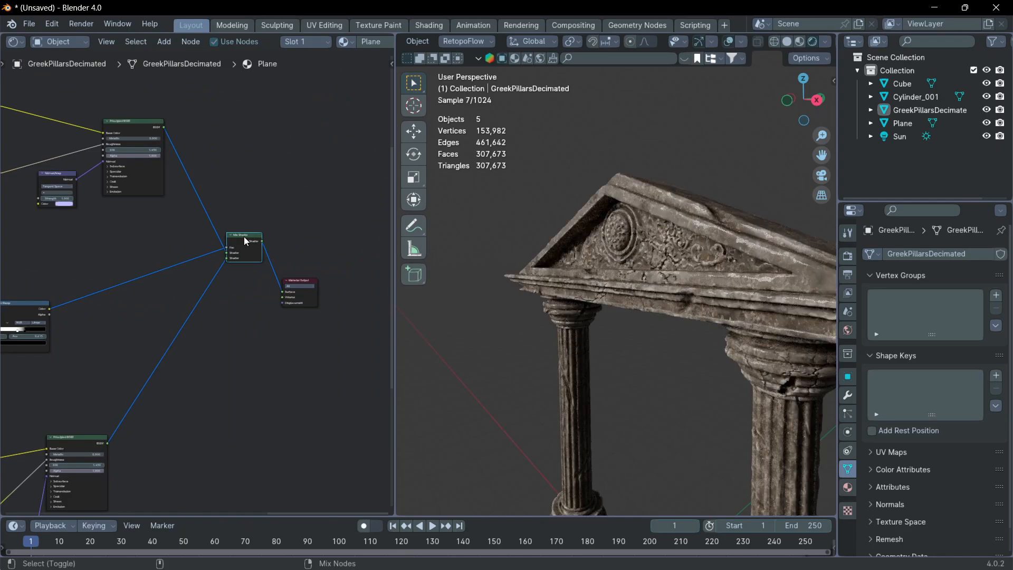
pyautogui.moveTo(623, 252); pyautogui.dragTo(655, 258, button='middle')
pyautogui.scroll(-3, 612, 261)
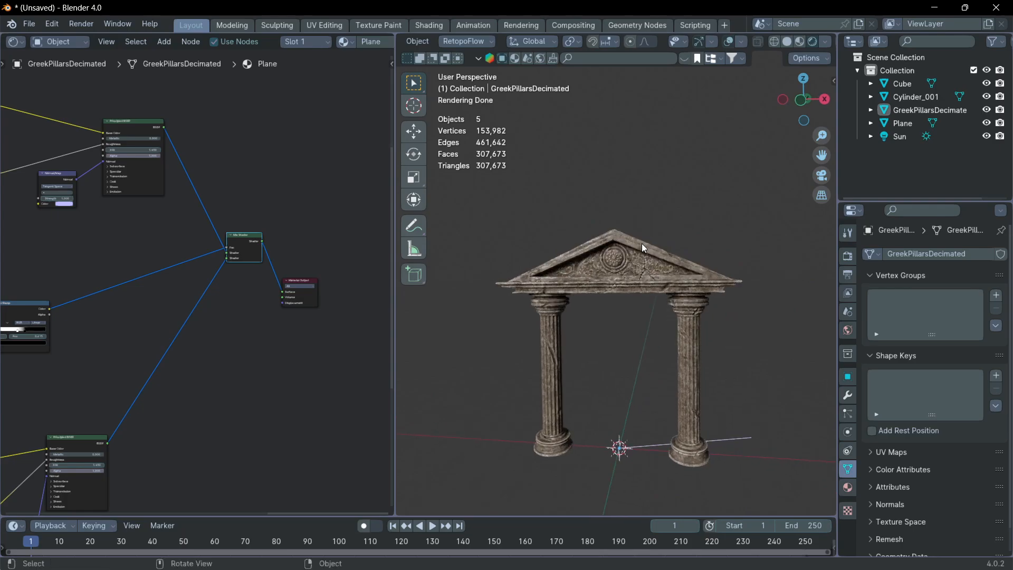
pyautogui.moveTo(658, 323); pyautogui.dragTo(718, 315, button='middle')
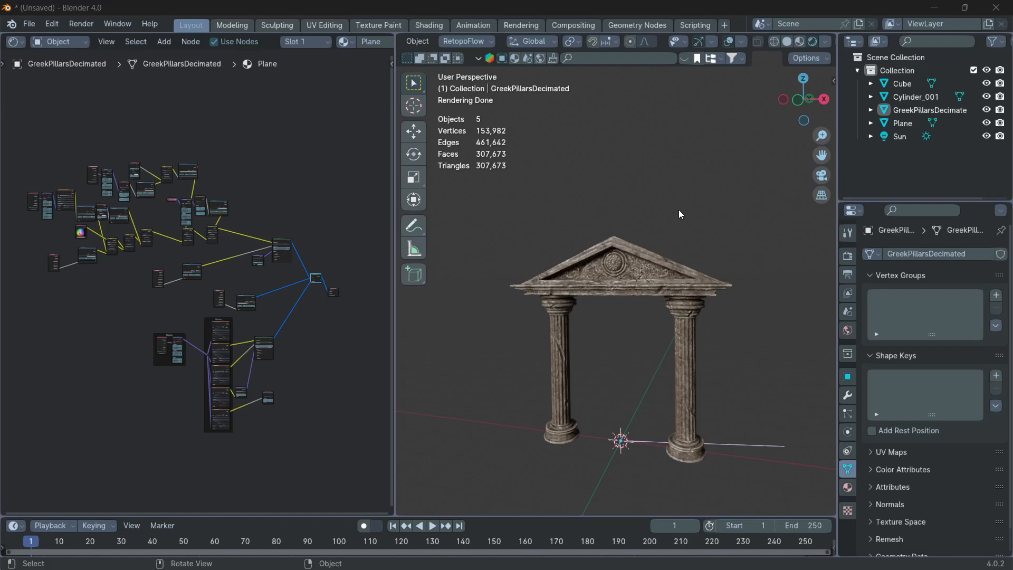
pyautogui.moveTo(645, 330); pyautogui.dragTo(631, 174, button='middle')
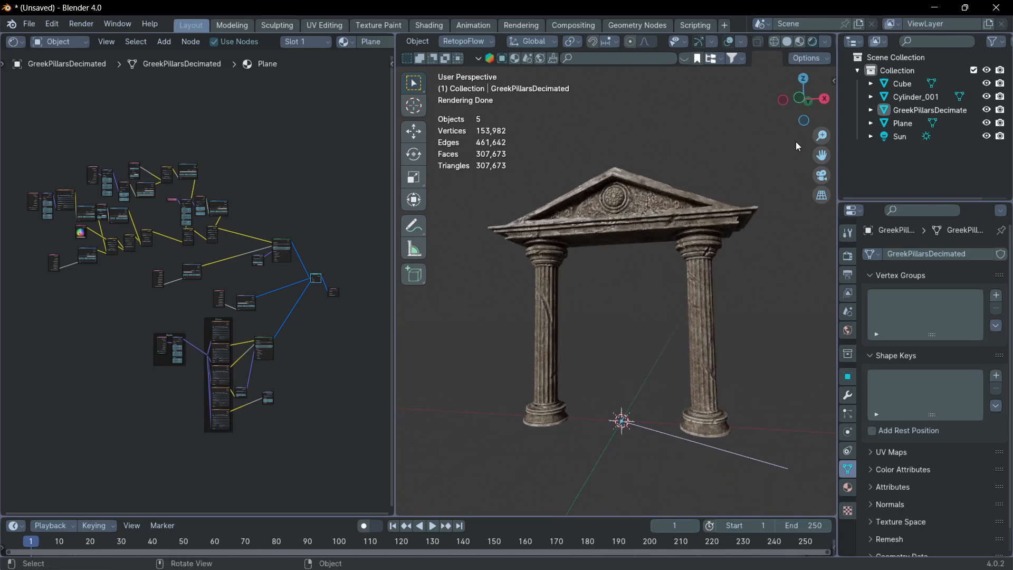